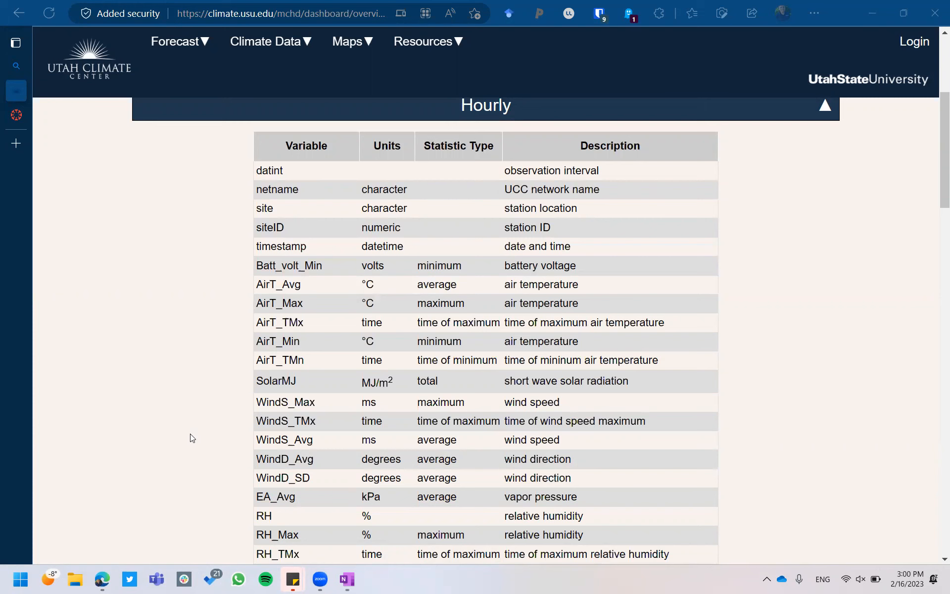
Step: Examine the dew point temperature variables and their units in the Utah Climate Center's hourly variable table
scroll(190, 436, down, 4)
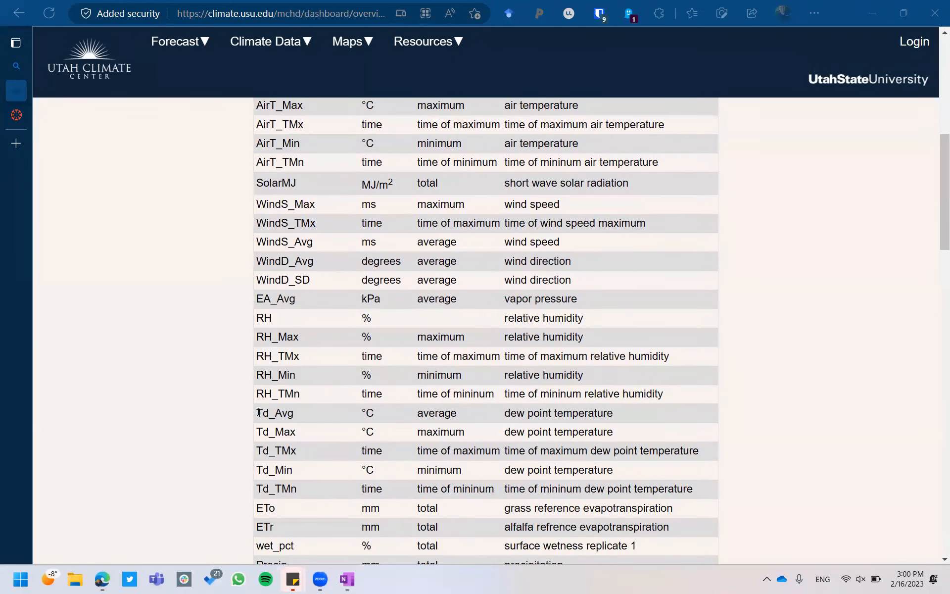
drag(258, 413, 294, 439)
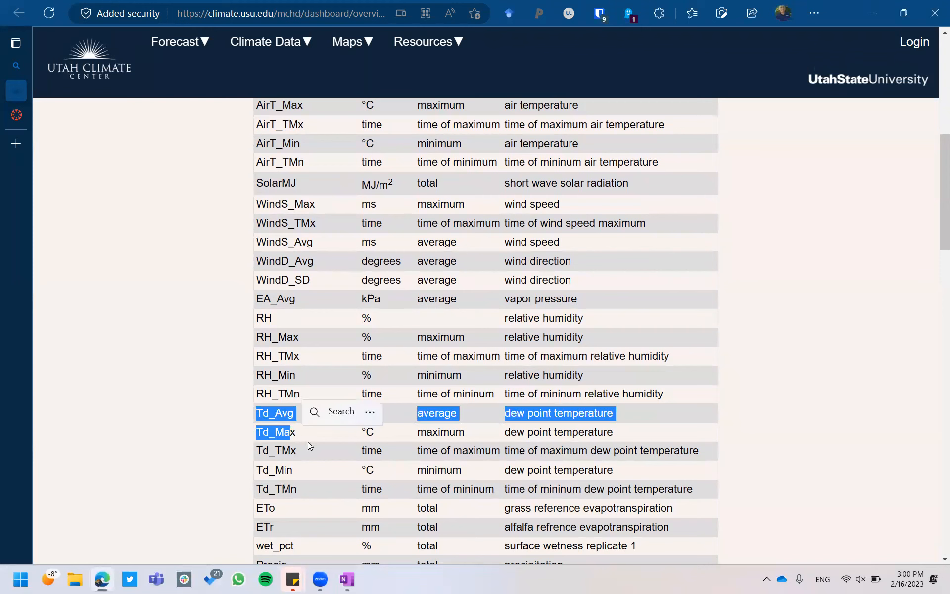
click(765, 444)
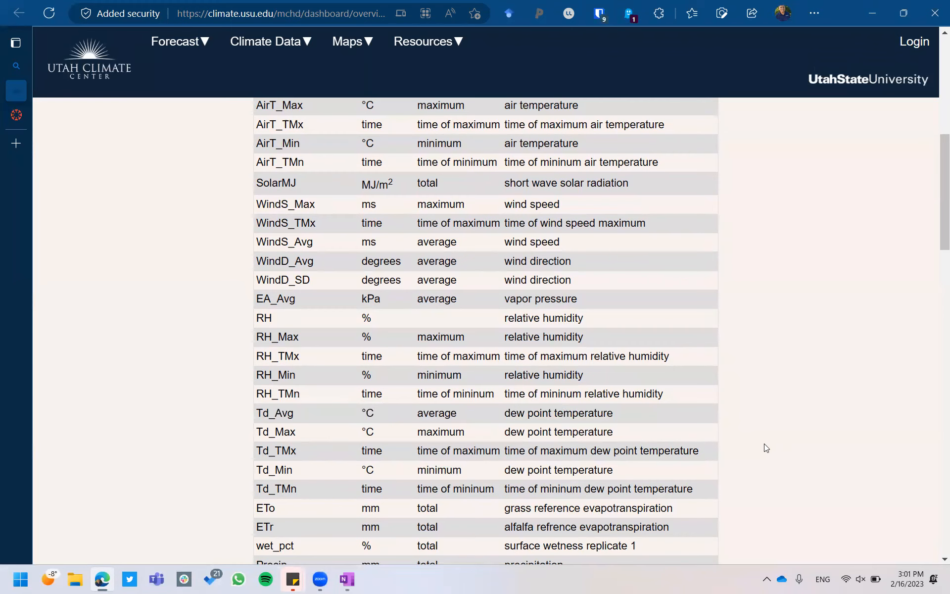
scroll(764, 443, up, 1)
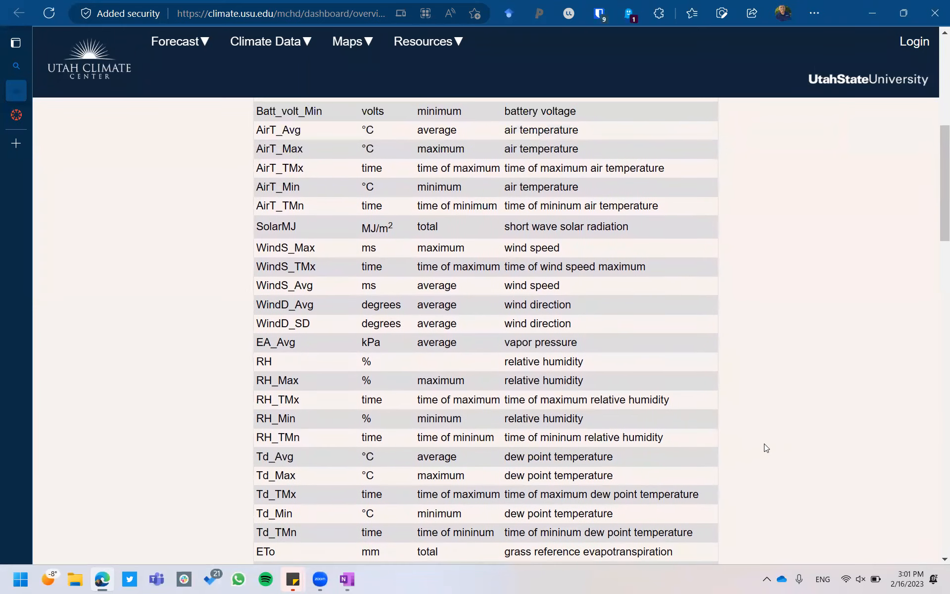
Step: View the "Variable names in Utah weather station networks" announcement in the Agricultural Water Management course, then return to the announcements list
click(28, 116)
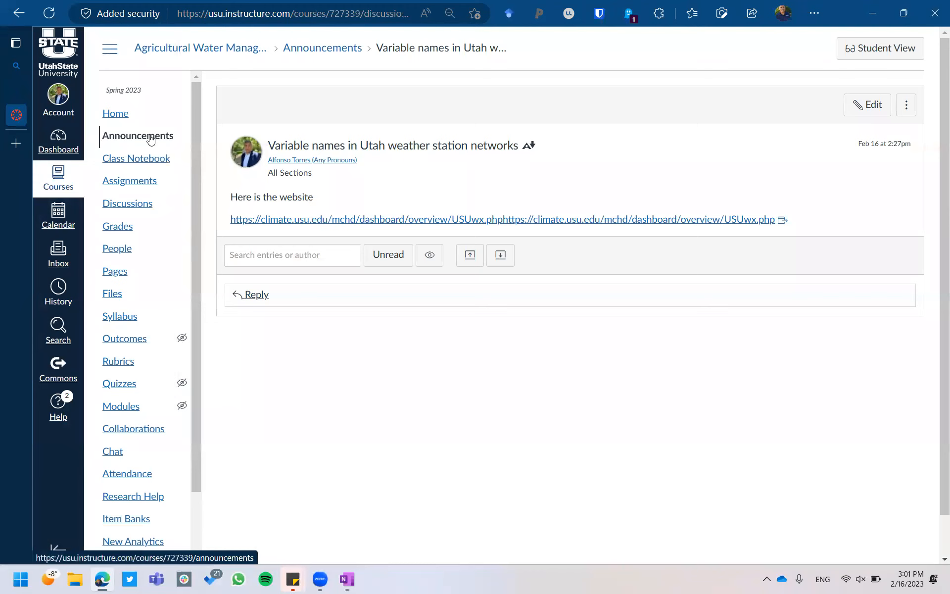
click(151, 141)
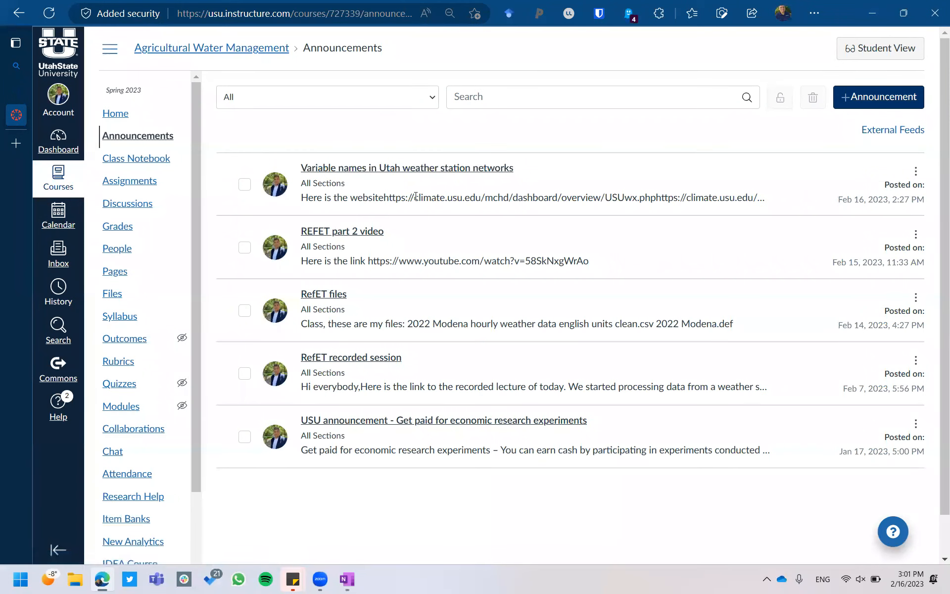
click(437, 171)
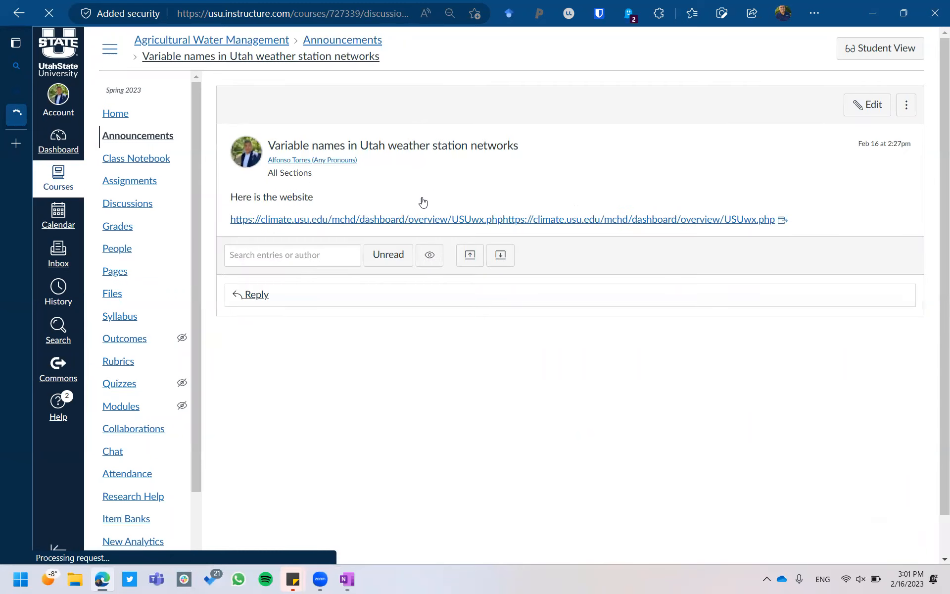
click(320, 50)
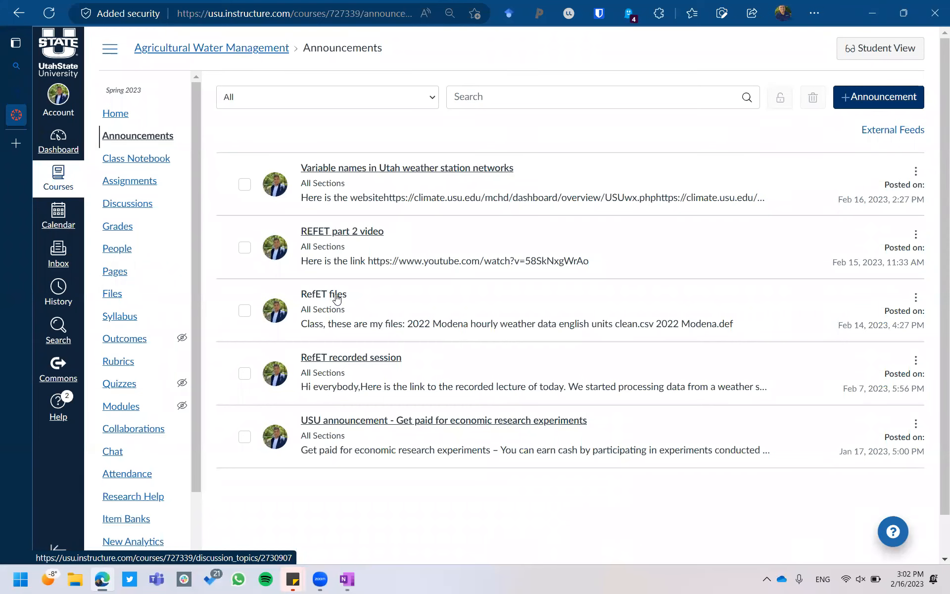
Step: Launch Ref ET and load "2022 Modena hourly weather data english units clean.csv" with the definition file "2022 Modena.def"
click(21, 579)
text(ref)
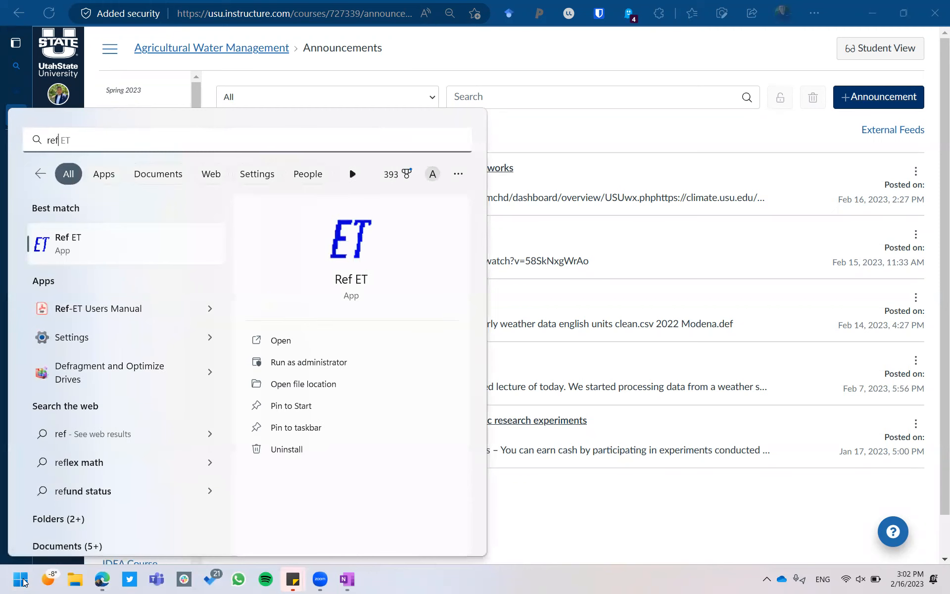
key(Return)
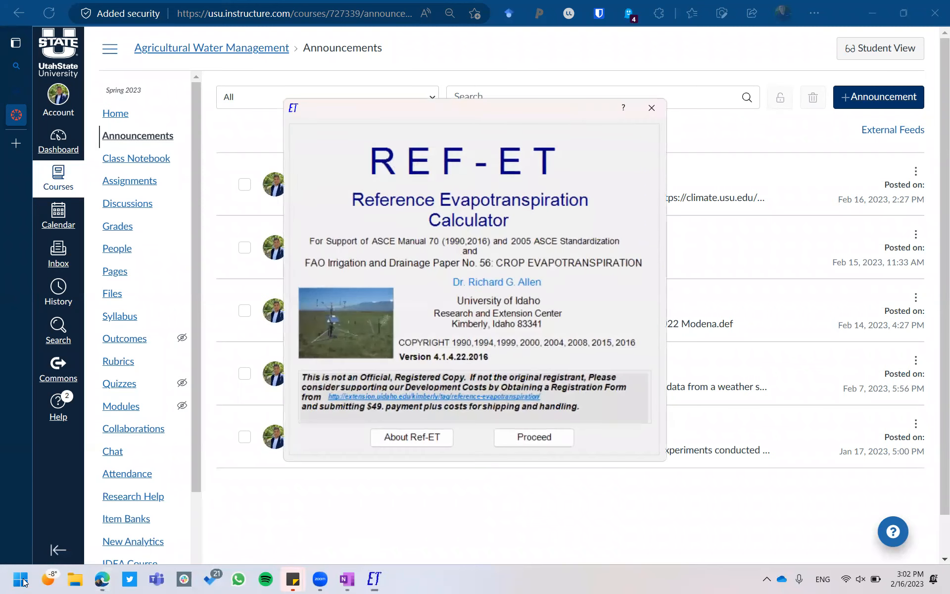
click(550, 437)
click(513, 174)
click(786, 312)
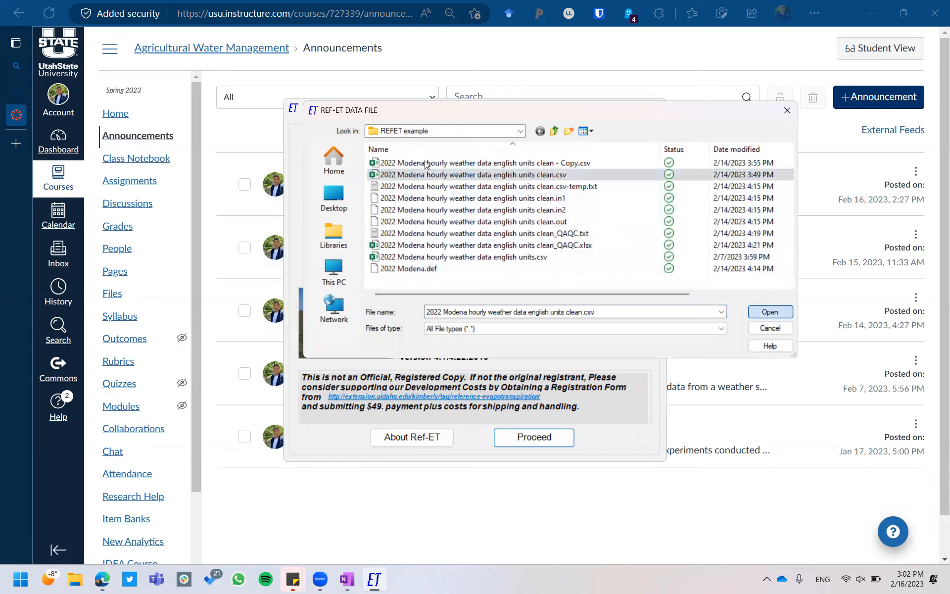
click(765, 312)
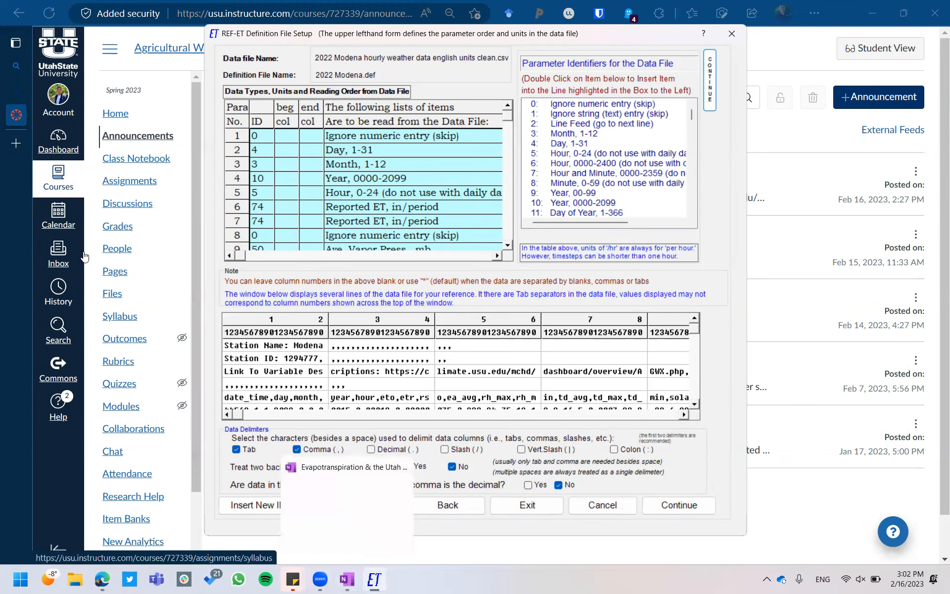
Step: Switch back to the climate website's hourly variable table and review the Td_Avg, Td_Max and Td_TMx dew point entries
click(19, 90)
scroll(200, 300, down, 1)
scroll(200, 299, up, 1)
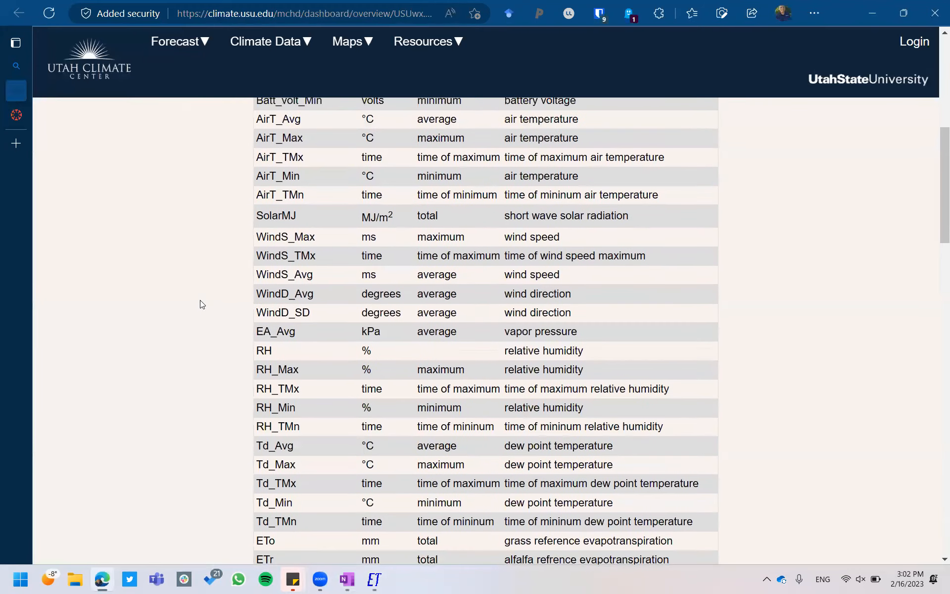
scroll(200, 300, down, 2)
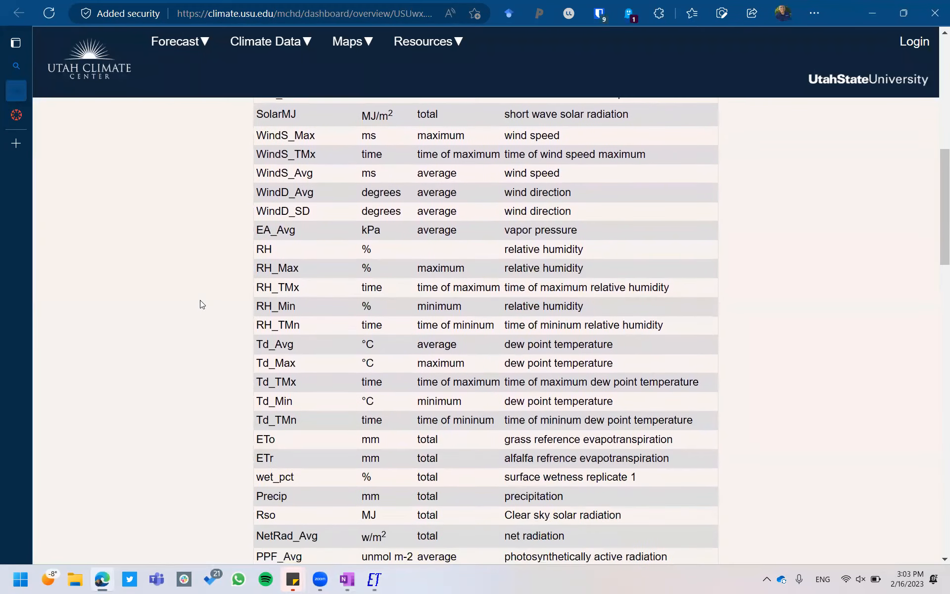
drag(259, 343, 483, 385)
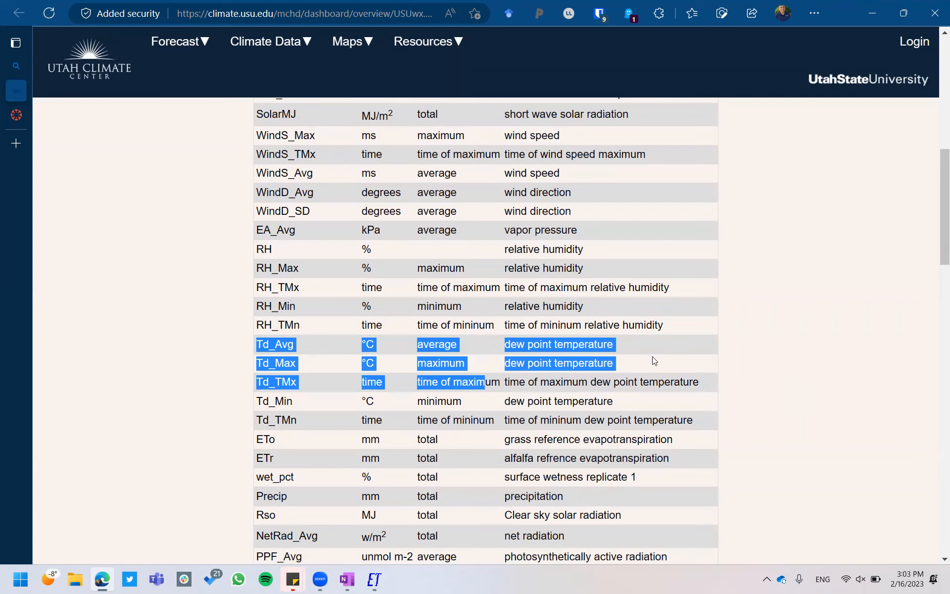
click(225, 350)
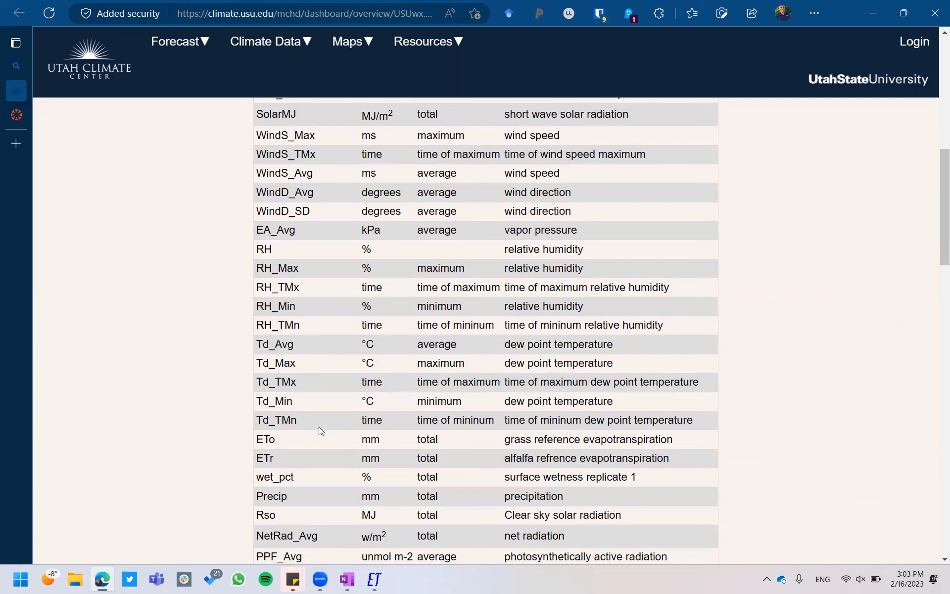
Step: Open "2022 Modena hourly weather data english units clean - Copy.csv" from the desktop's REFET example folder and select dew point columns L to N
click(72, 581)
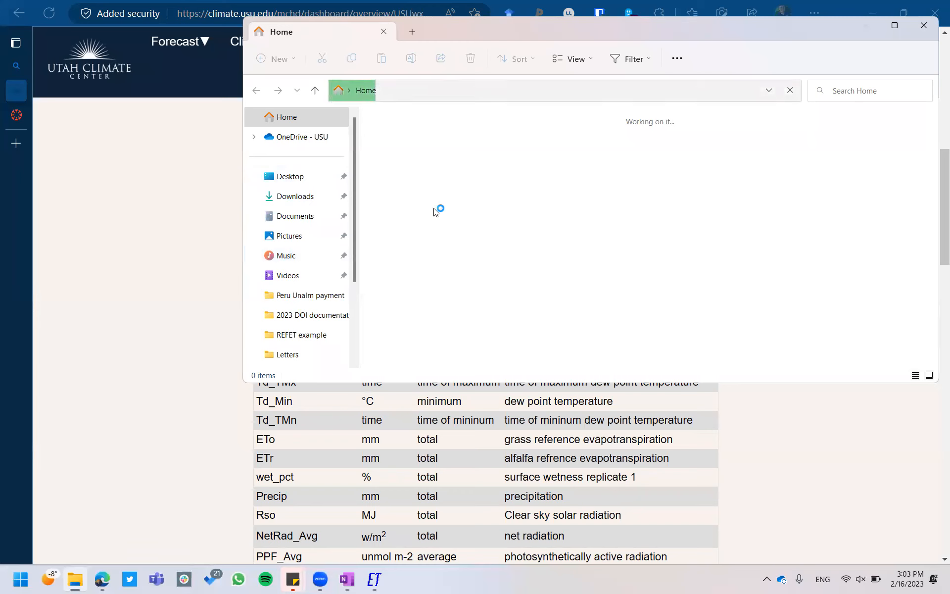
click(317, 179)
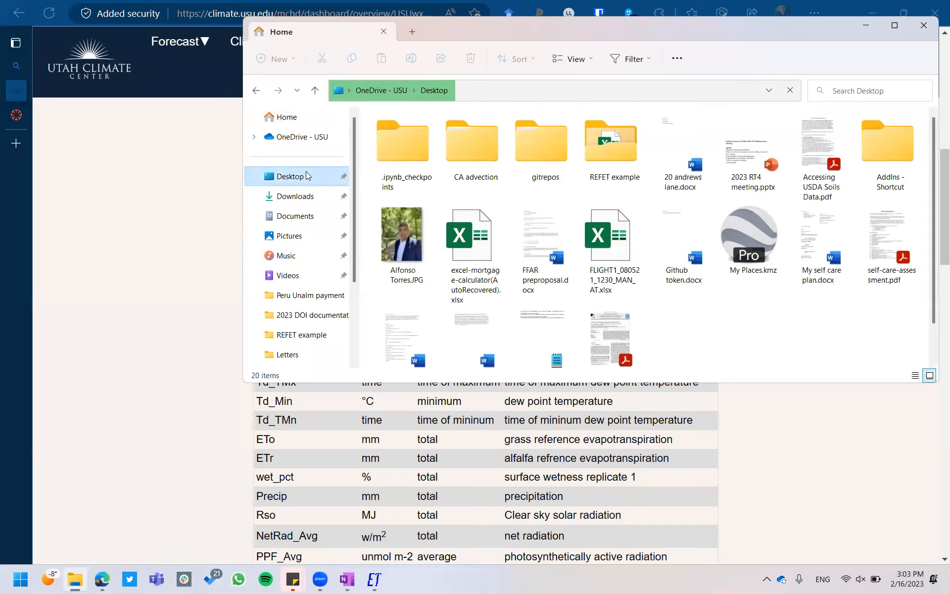
double_click(609, 152)
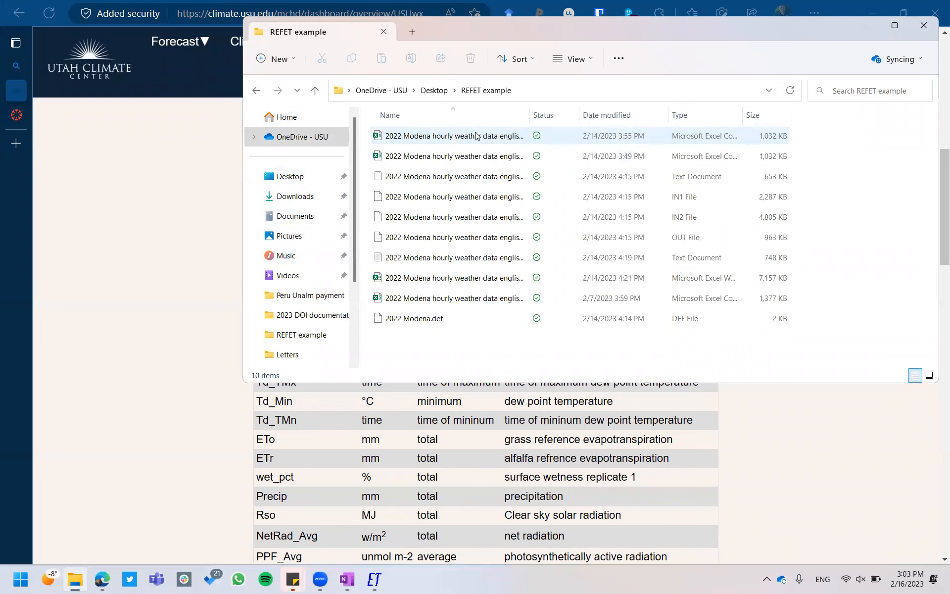
drag(530, 115, 677, 114)
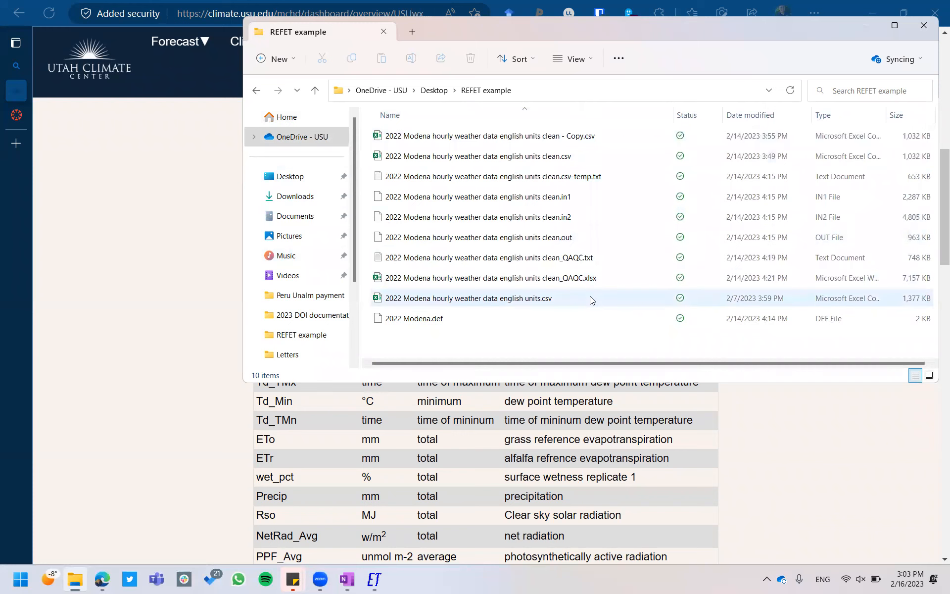
double_click(589, 137)
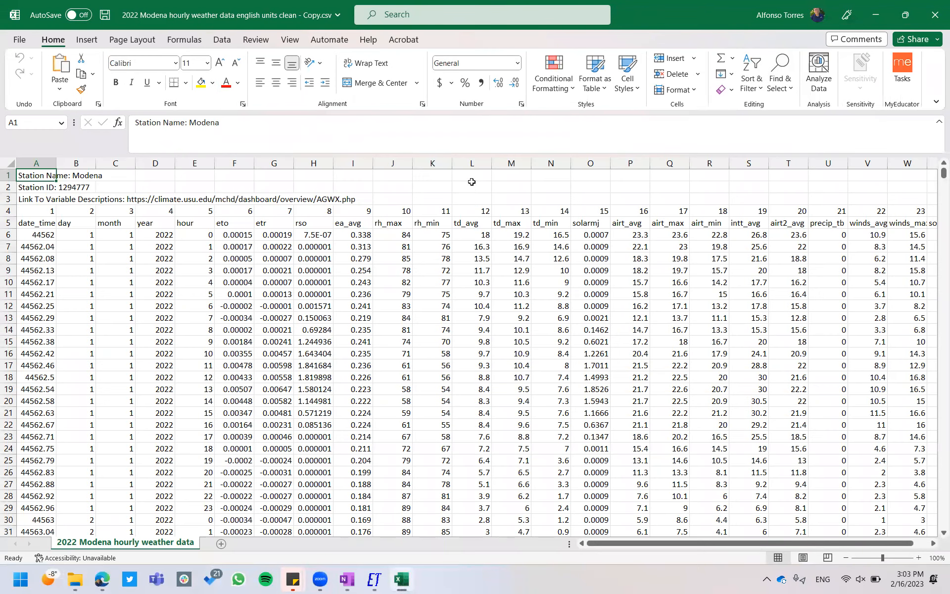
click(483, 163)
drag(482, 162, 537, 158)
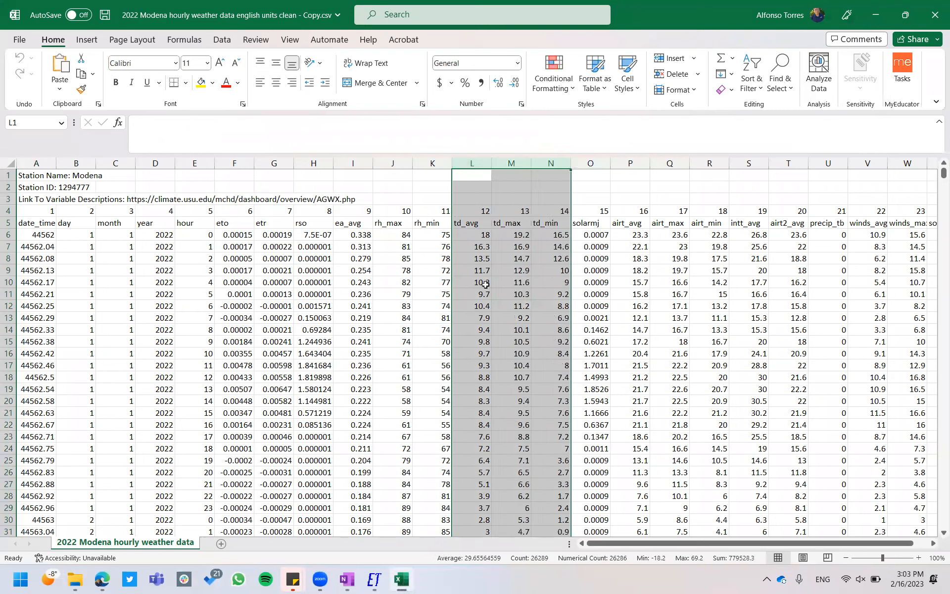
Step: Switch to REF-ET and examine the reading-order rows 12 to 14 that correspond to the dew point columns
click(380, 581)
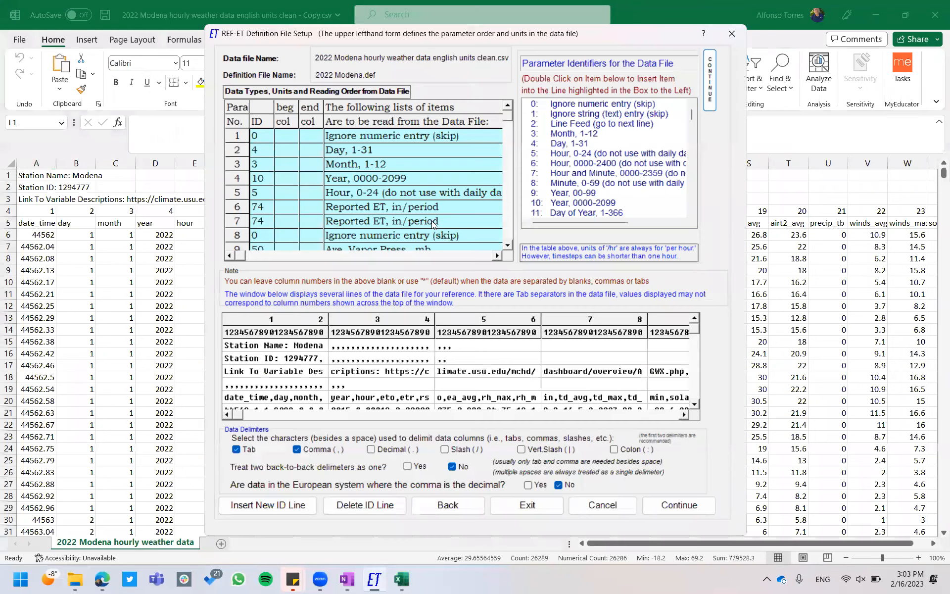
click(508, 249)
click(508, 249)
click(508, 249)
click(508, 249)
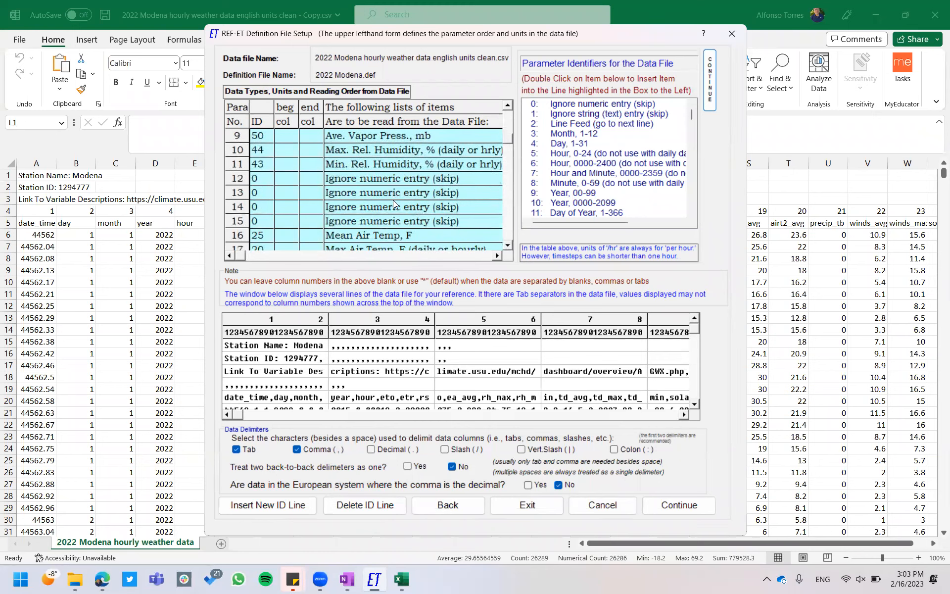
click(655, 8)
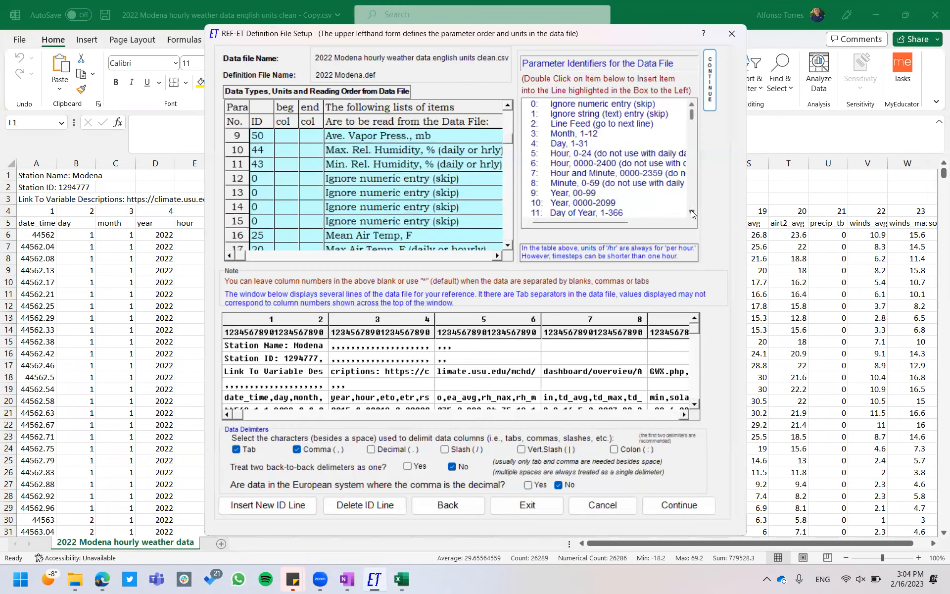
Step: Look through the parameter identifiers for the dewpoint temperature entries
click(692, 213)
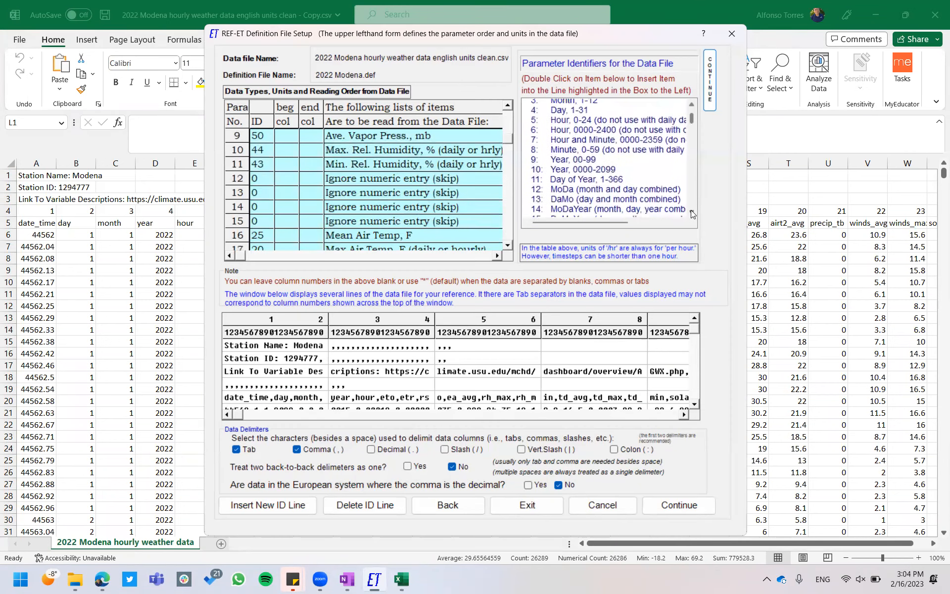
click(691, 211)
click(692, 211)
click(691, 211)
click(692, 211)
click(692, 213)
click(692, 213)
click(691, 213)
click(692, 213)
click(691, 212)
click(692, 213)
click(692, 213)
click(691, 213)
click(692, 213)
click(692, 213)
click(691, 213)
click(691, 213)
click(692, 213)
click(691, 213)
click(692, 213)
click(691, 213)
click(691, 212)
click(692, 213)
click(691, 213)
click(691, 213)
click(691, 213)
click(691, 213)
click(692, 213)
scroll(692, 150, down, 1)
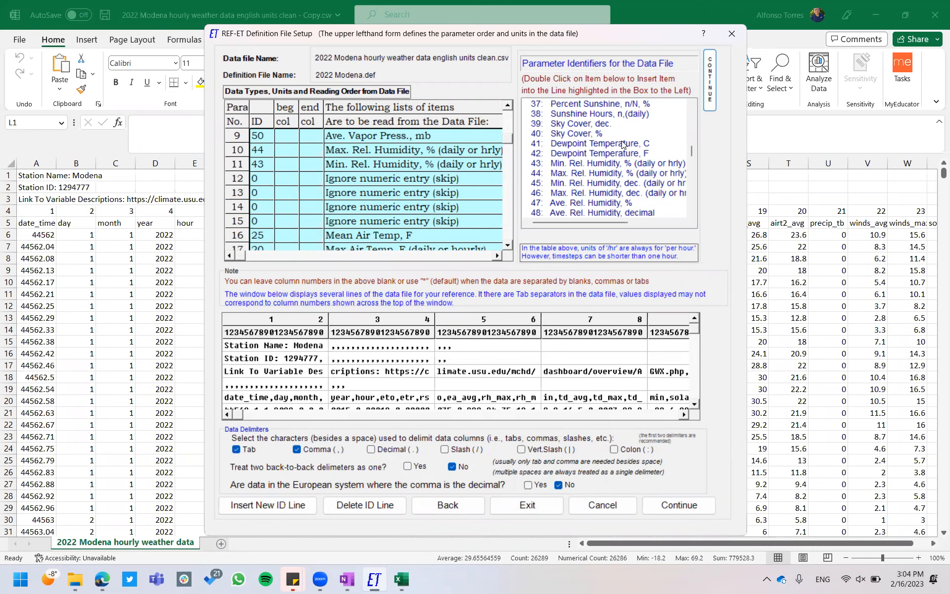
Step: Check the td_avg column's number in the Excel data file against the REF-ET reading order
click(669, 13)
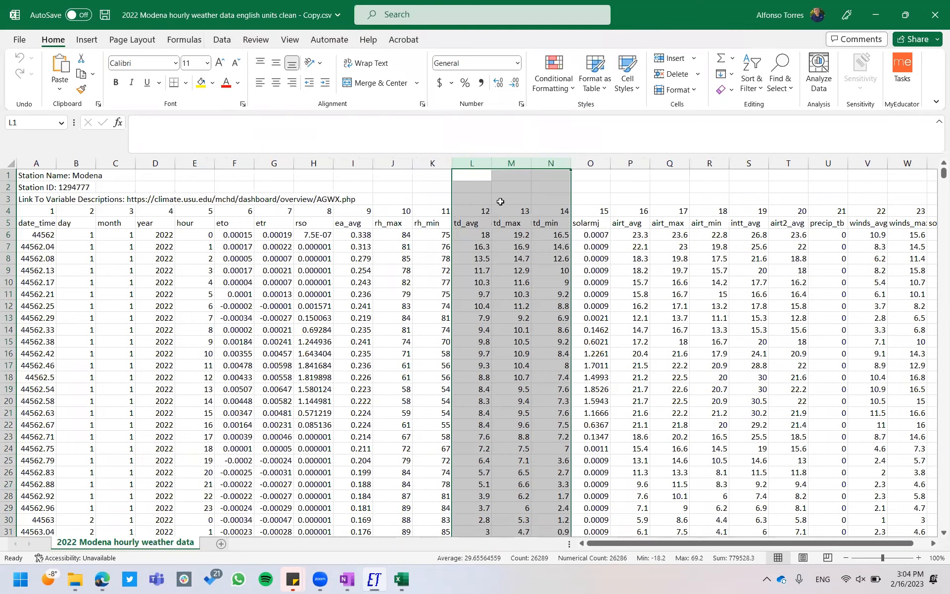
click(477, 226)
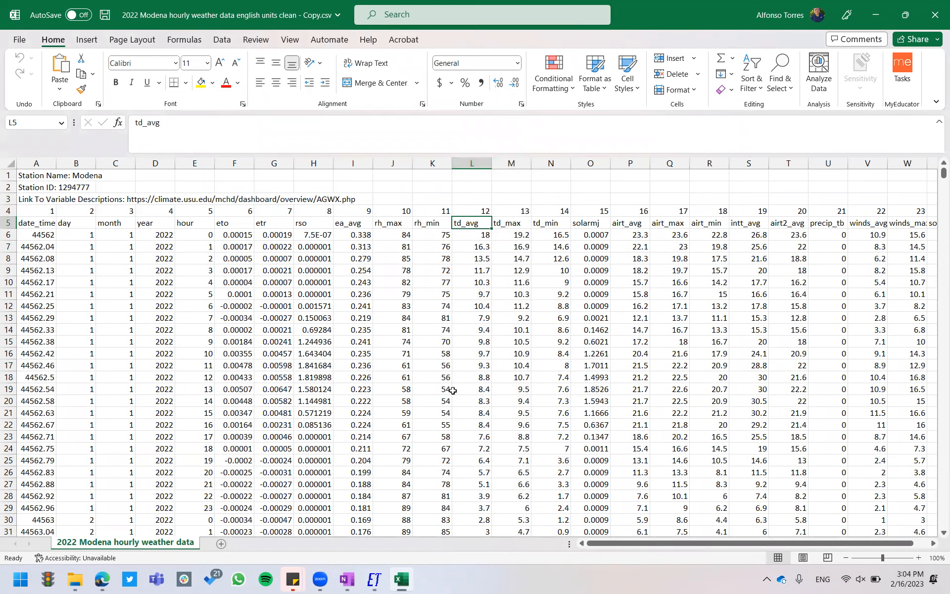
click(374, 580)
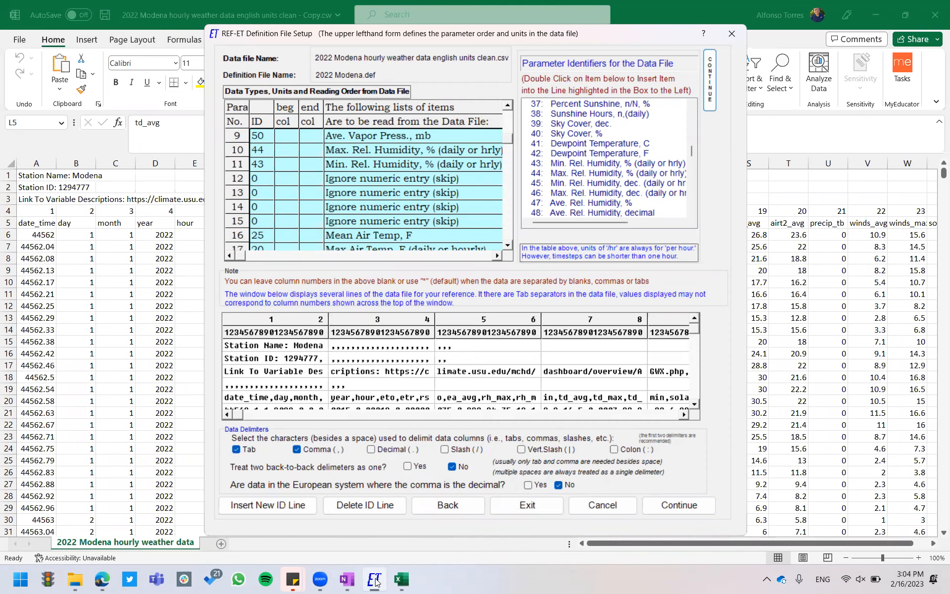
click(401, 581)
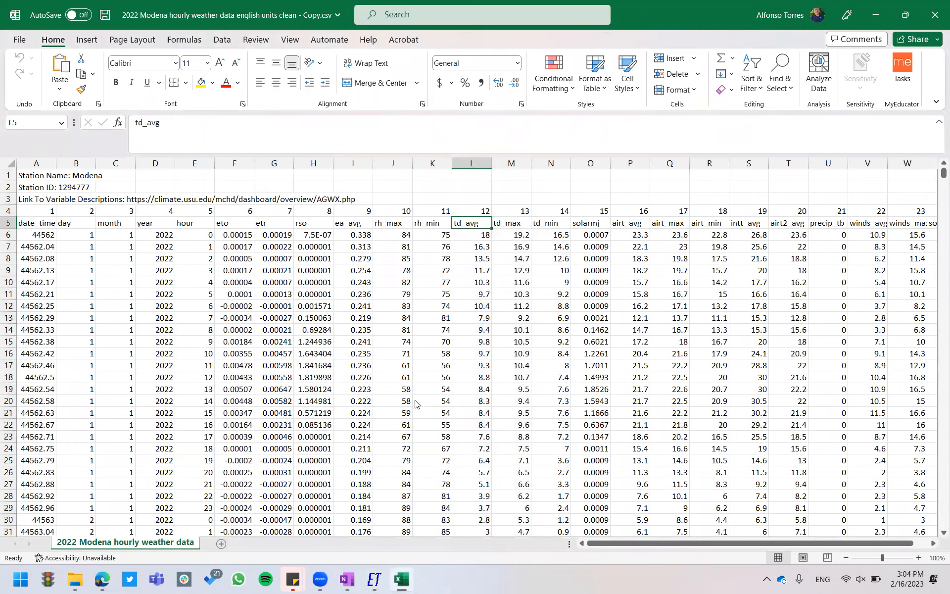
key(alt+Tab)
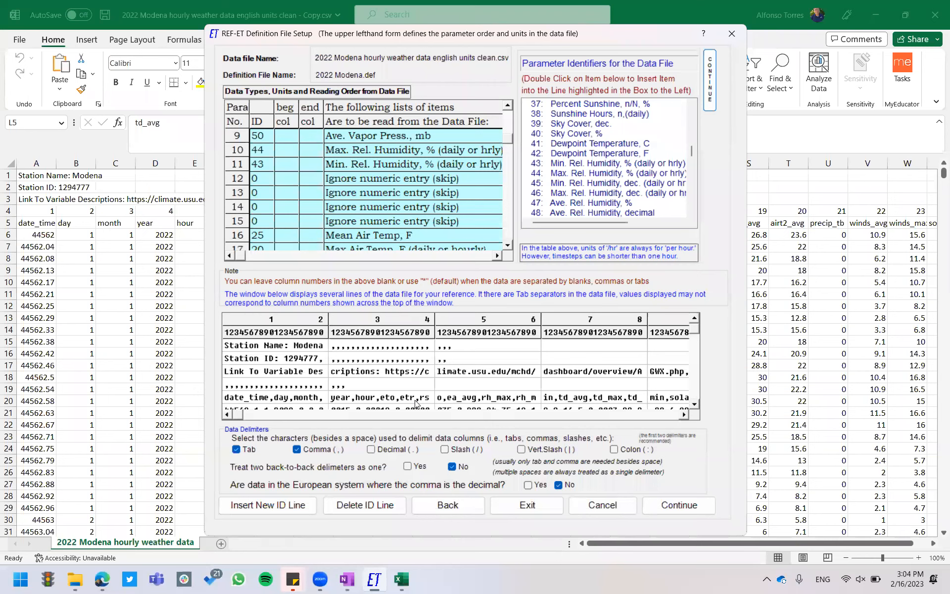
Step: Assign identifier 42, Dewpoint Temperature, F, to parameter 12 and proceed to the weather station description
click(241, 183)
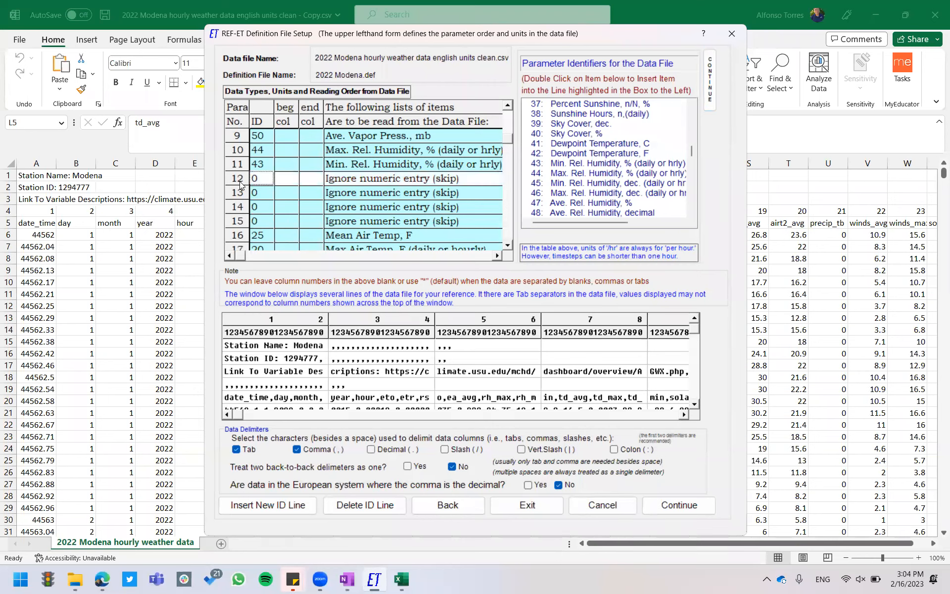
double_click(583, 154)
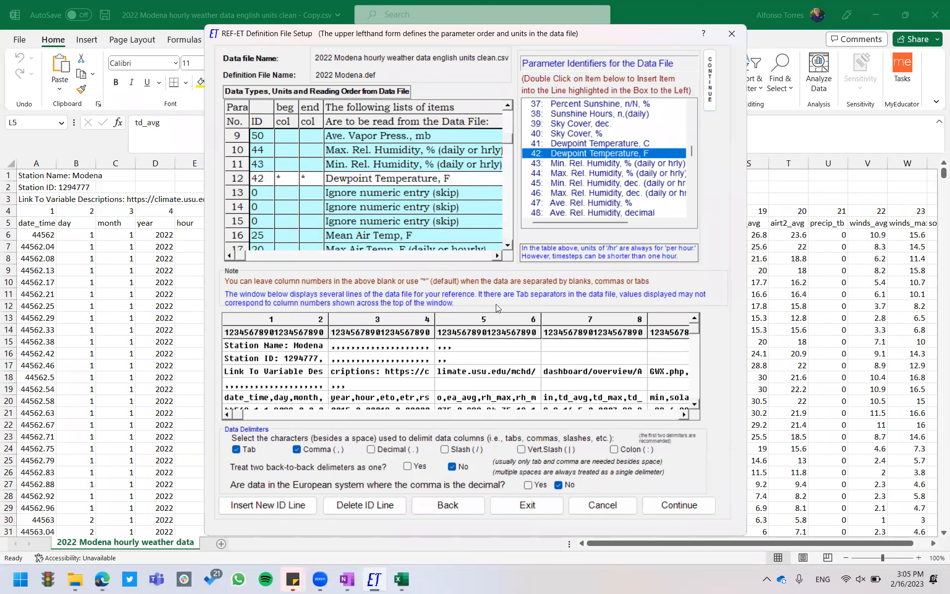
click(684, 510)
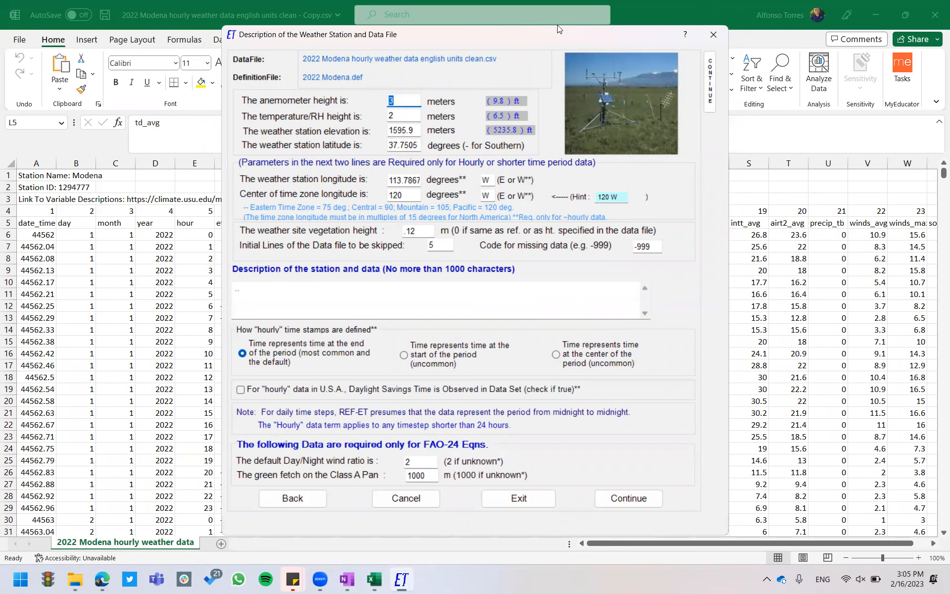
Step: Check header rows 1 to 5 of the Excel data file against the 5 initial lines set as skipped in the station description
drag(560, 32, 556, 20)
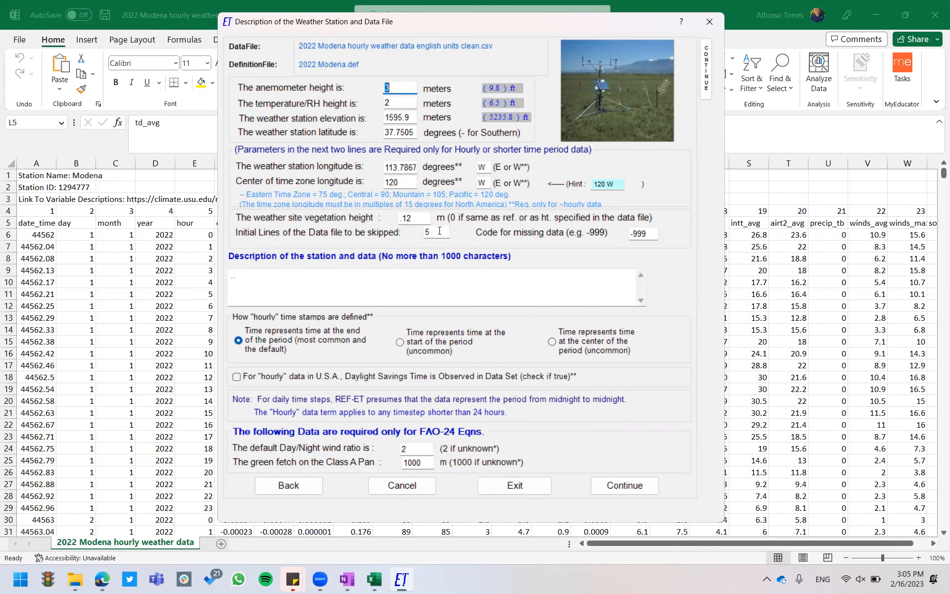
click(64, 235)
click(8, 175)
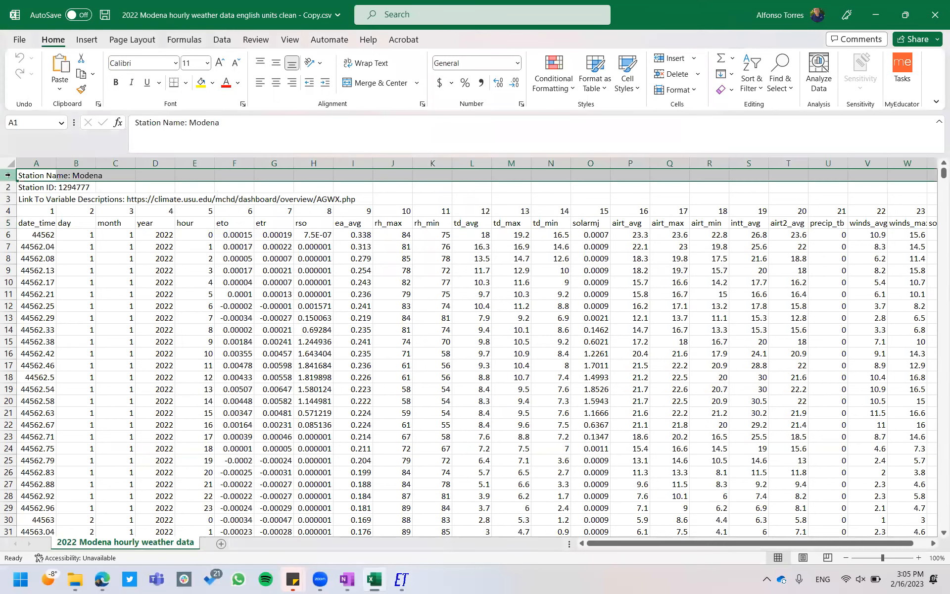
drag(8, 175, 8, 224)
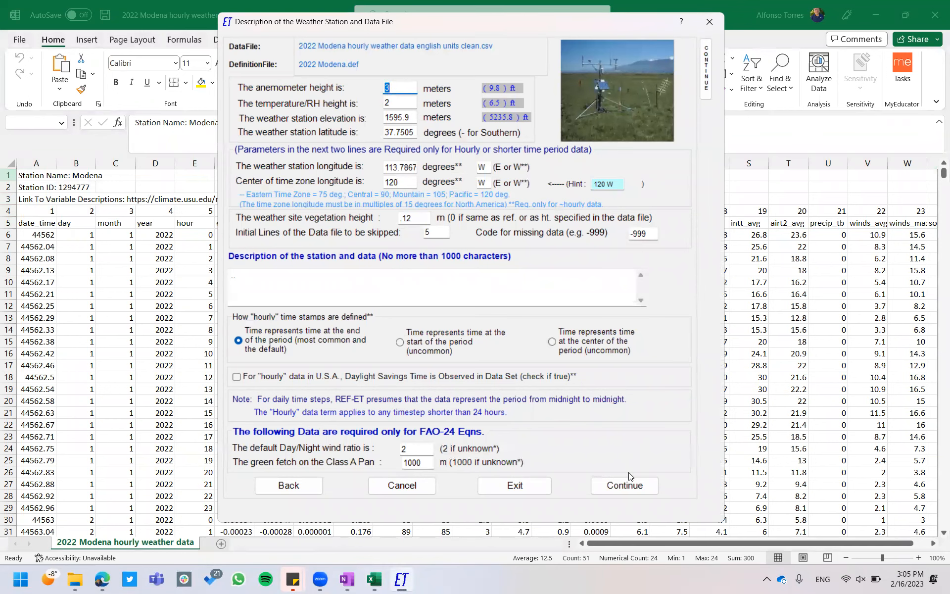
Step: Accept the station description and output equation settings, and save the definition file as 2022 Modena.def, replacing the existing one
click(632, 486)
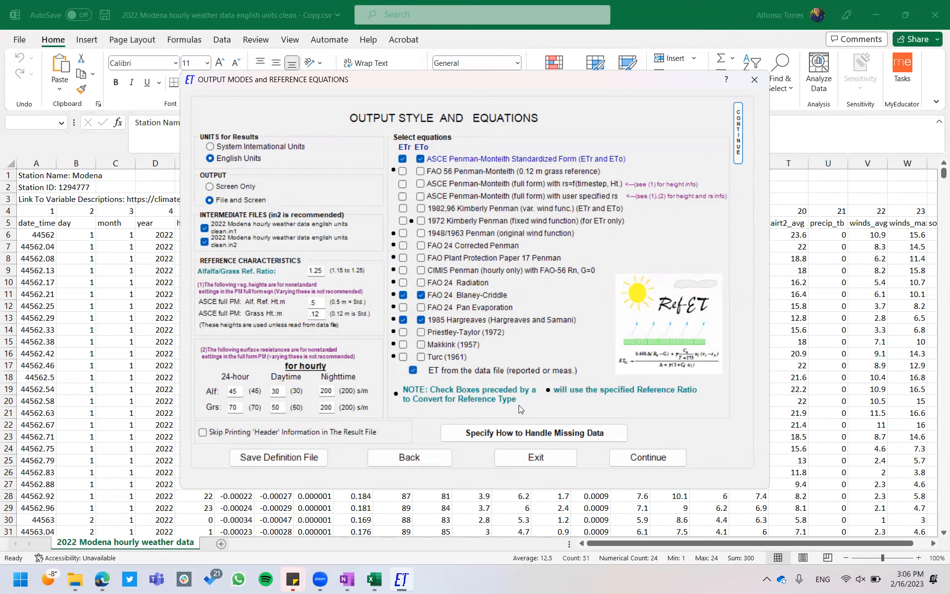
click(645, 460)
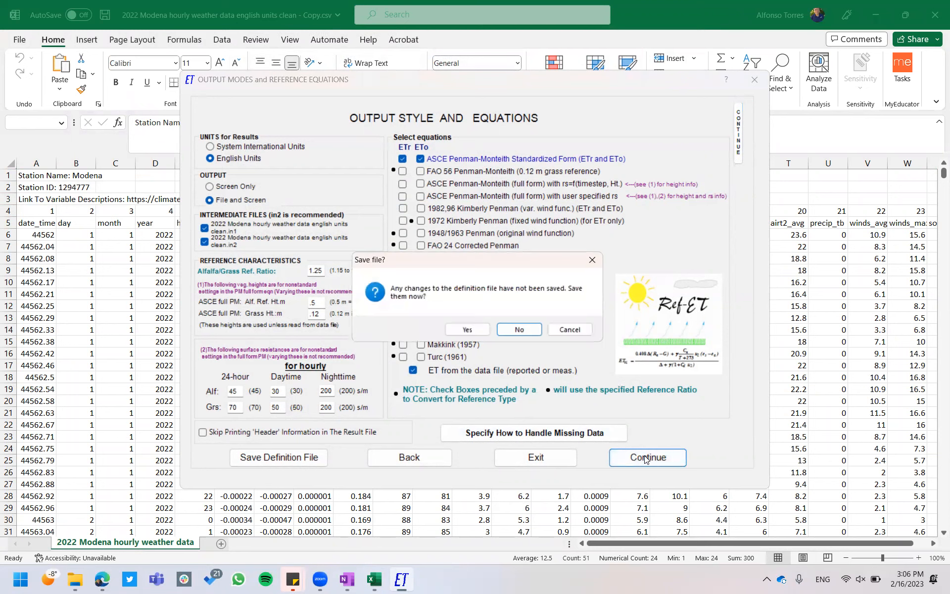
click(472, 330)
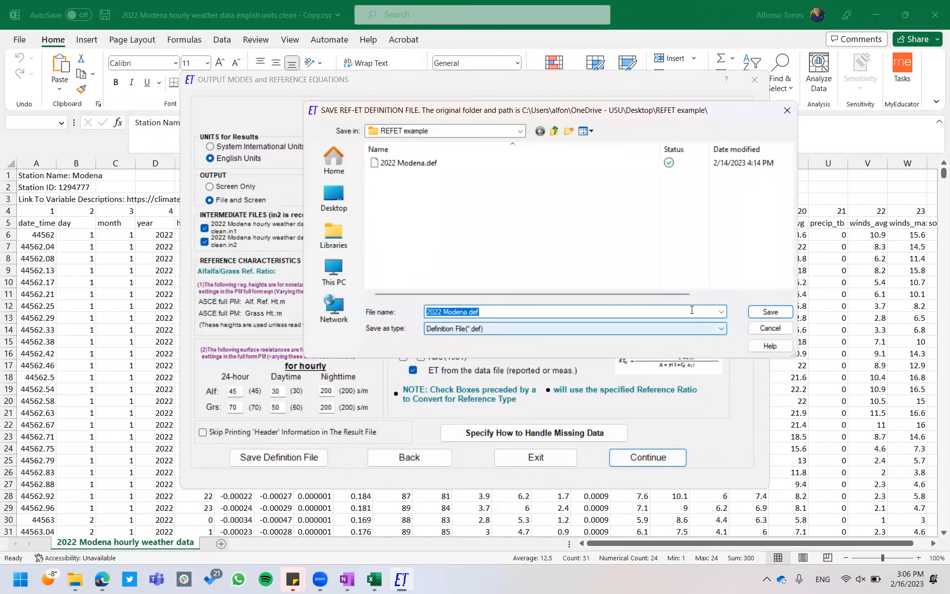
click(772, 311)
click(525, 335)
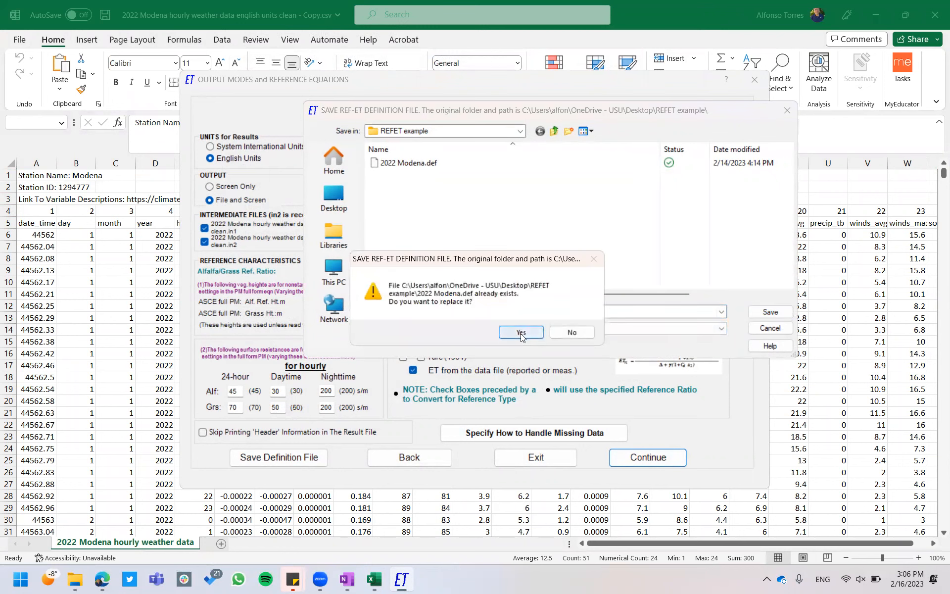
Step: Save the output file as 2022 Modena hourly weather data english units clean.out, overwriting the existing file, and run the calculation
click(770, 312)
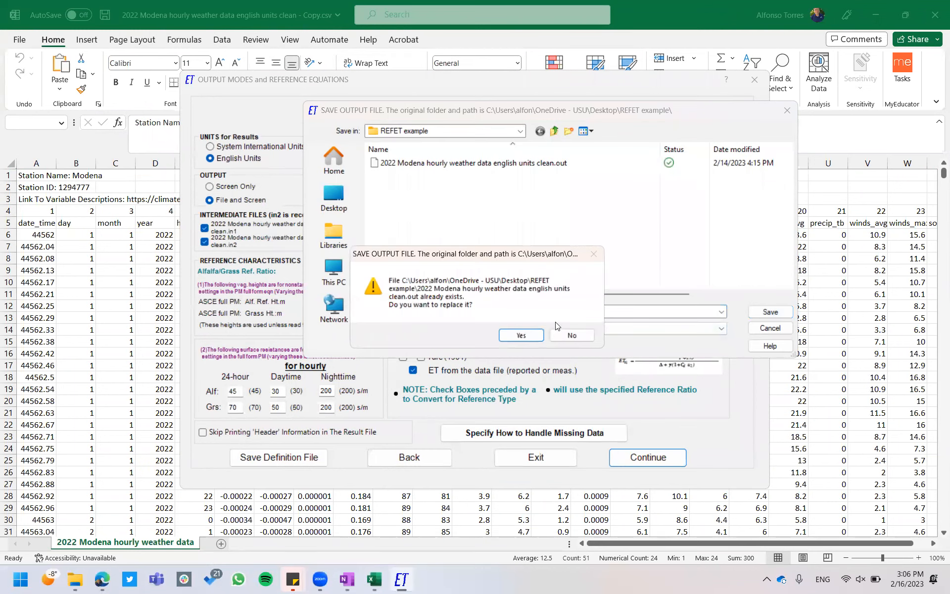
click(519, 334)
click(758, 331)
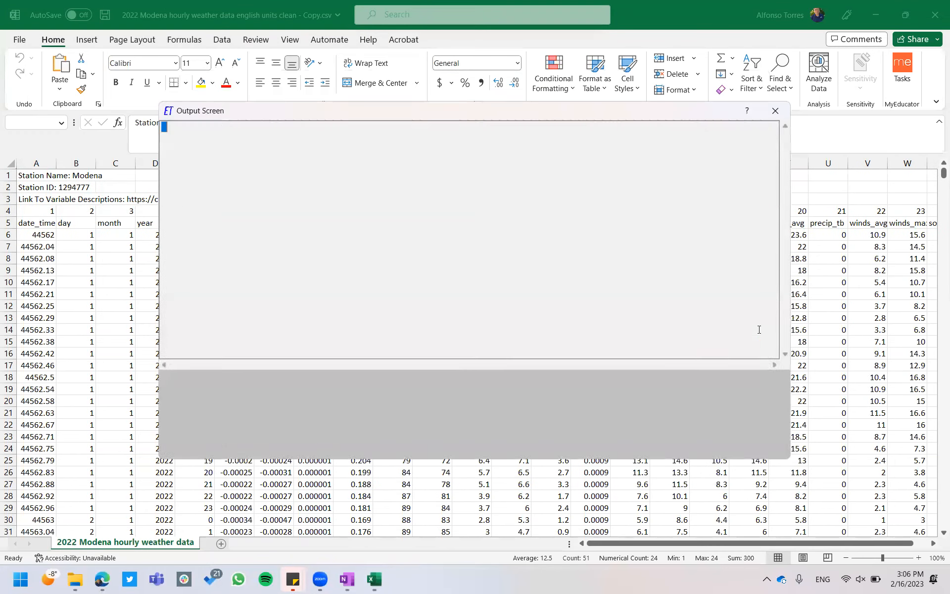
double_click(639, 284)
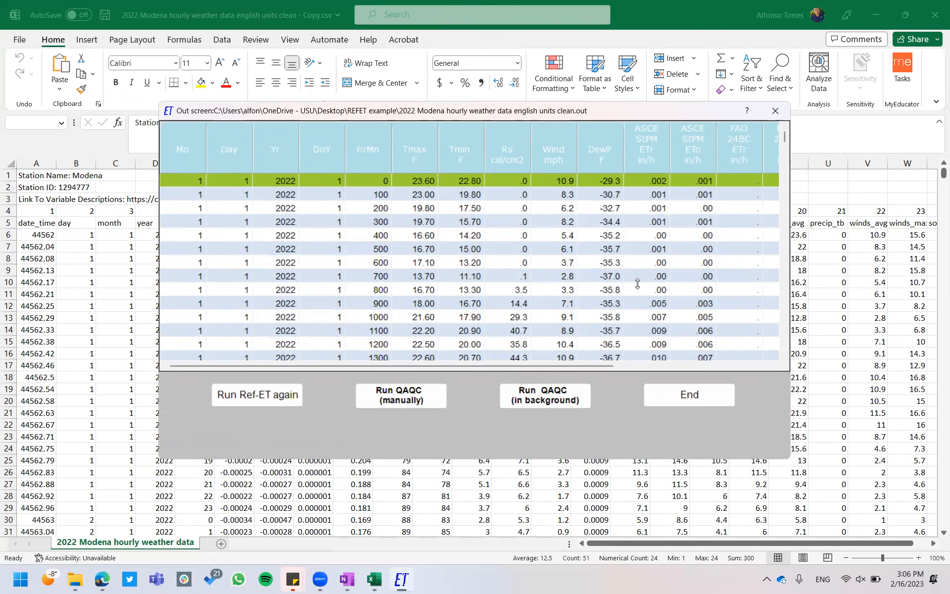
Step: Compare the td_avg, td_max and td_min columns in the Excel data file with the DewP column of the REF-ET output
click(687, 15)
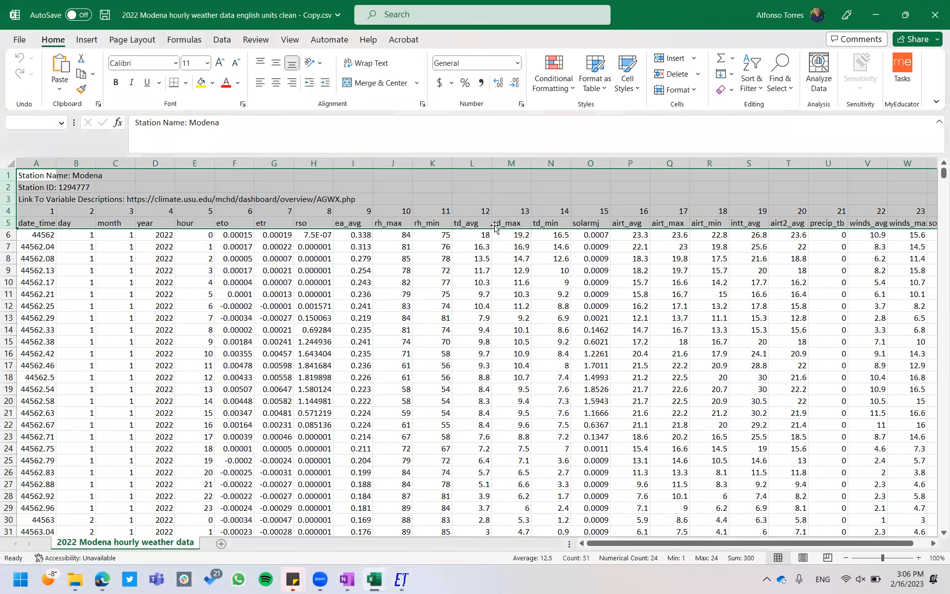
click(486, 267)
drag(471, 163, 551, 163)
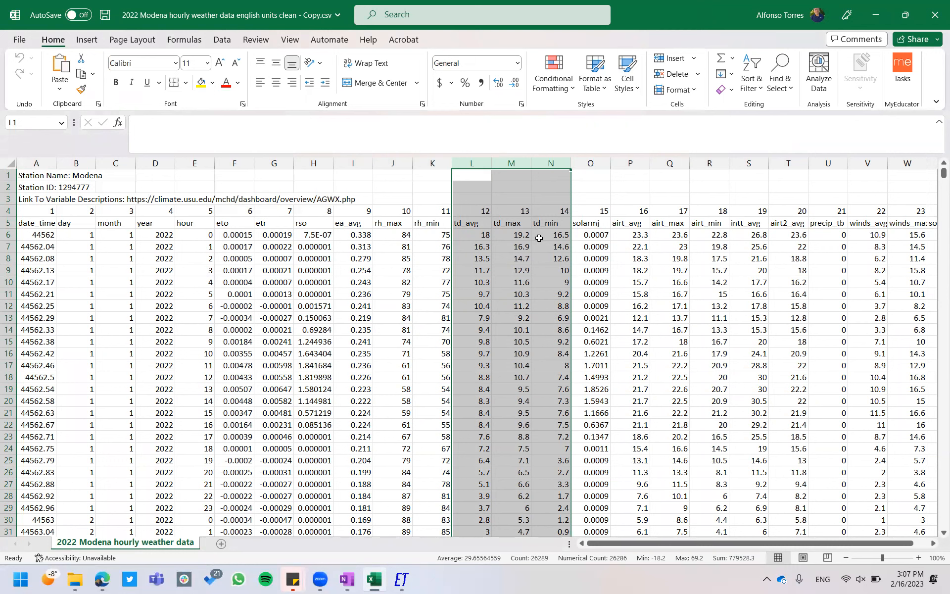
click(402, 578)
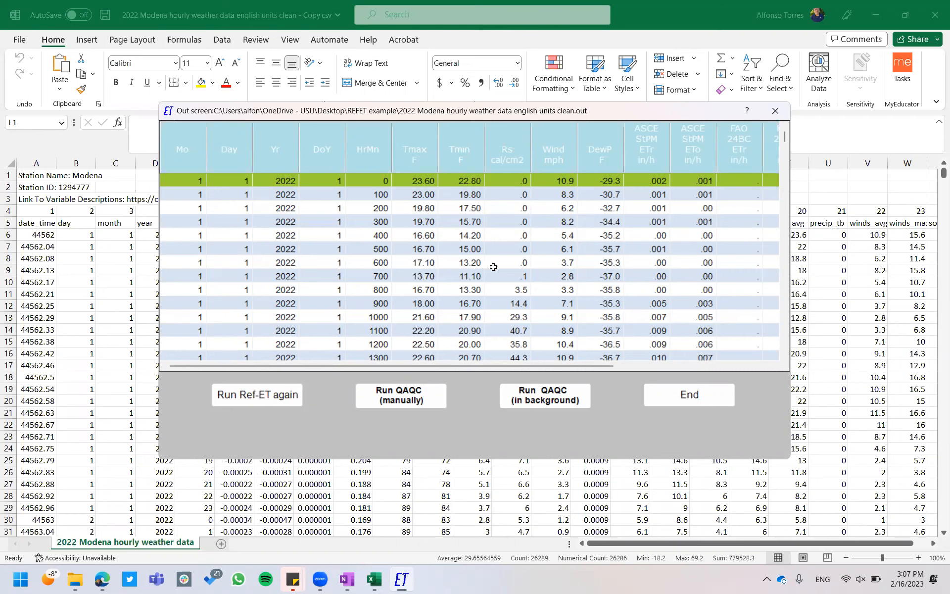
click(714, 4)
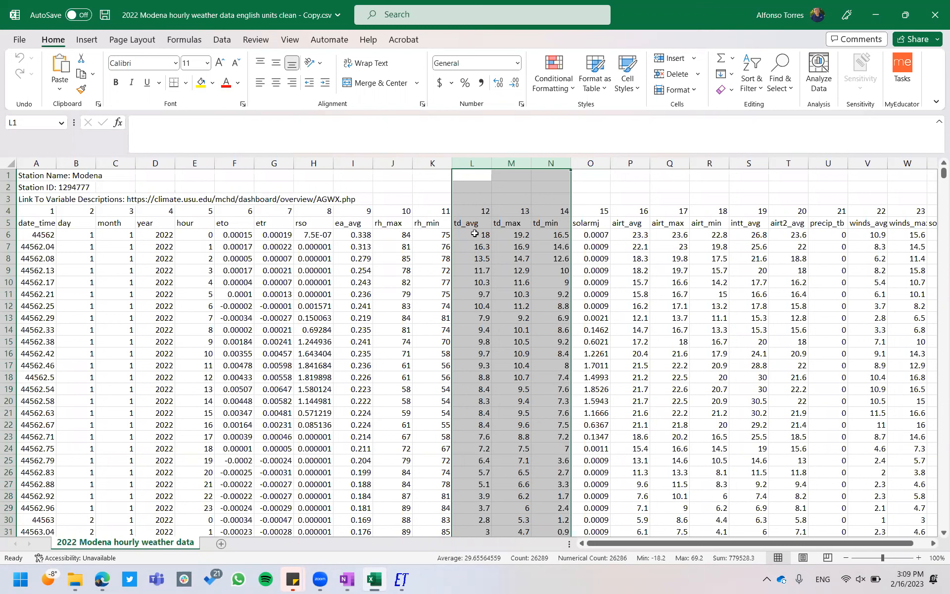
click(401, 580)
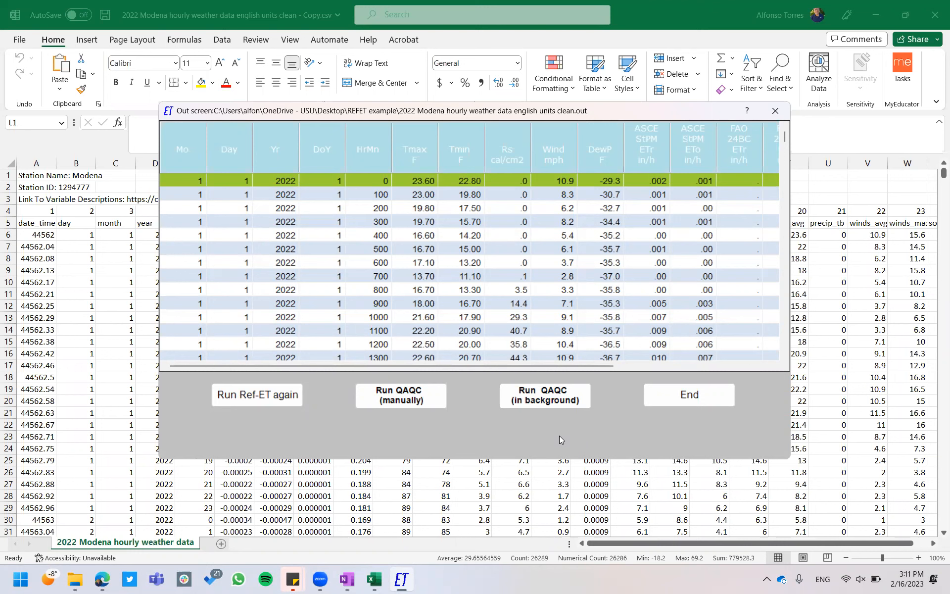
Step: Run the QAQC program on the REF-ET results in the background and dismiss its completion note
click(549, 400)
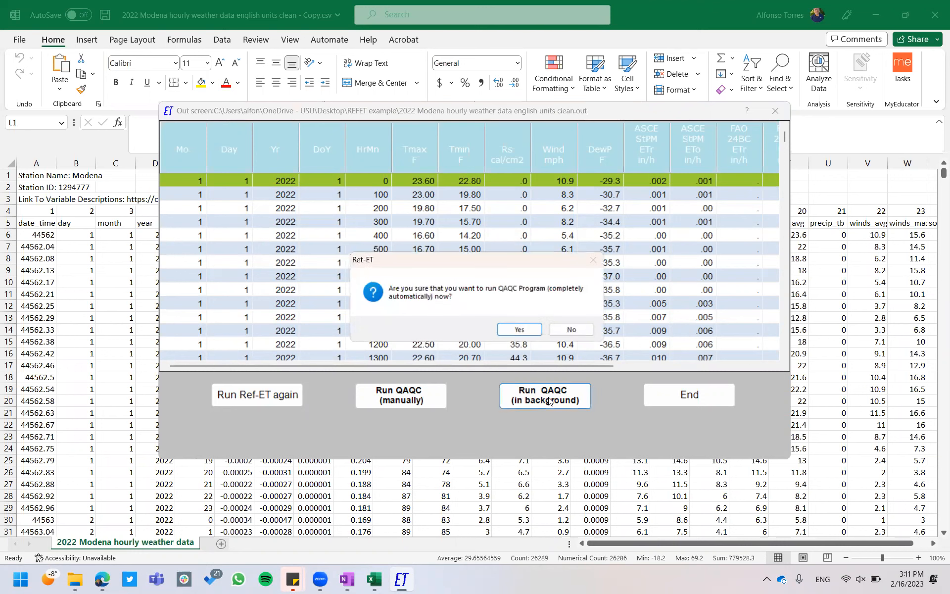
click(520, 329)
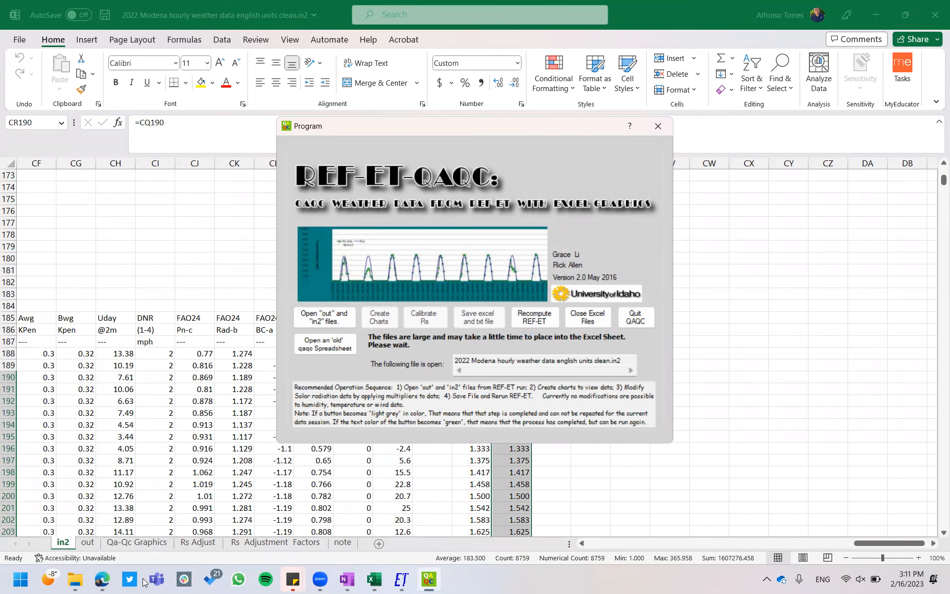
mouse_move(111, 582)
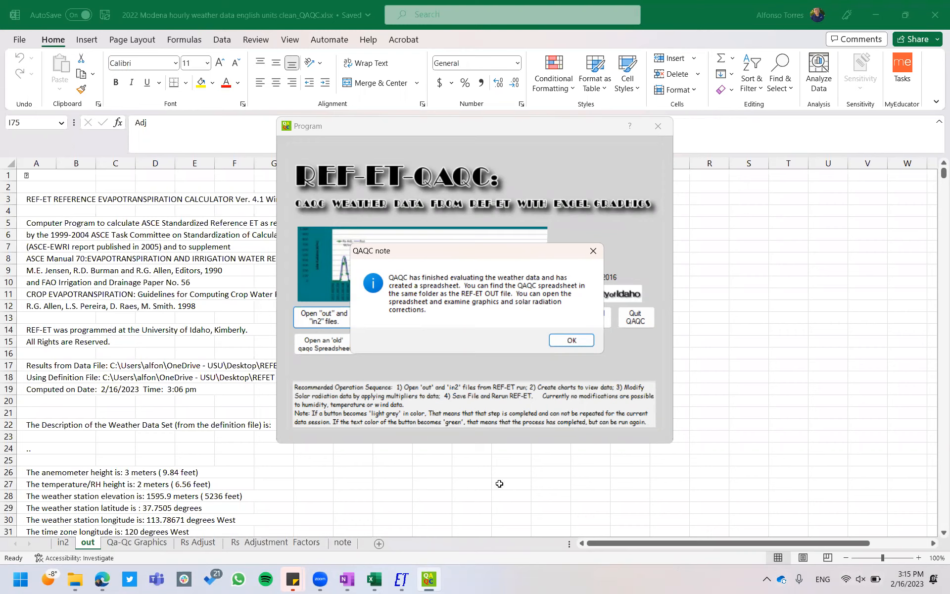
click(572, 341)
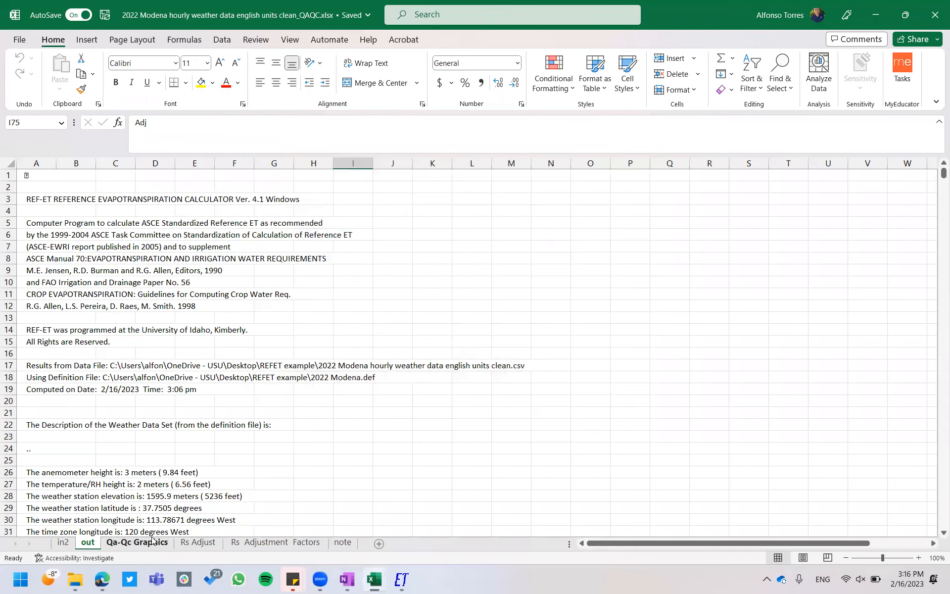
Step: Open the Qa-Qc Graphics sheet of the QAQC workbook and examine measured solar radiation against the Rso curve from January onward
click(316, 381)
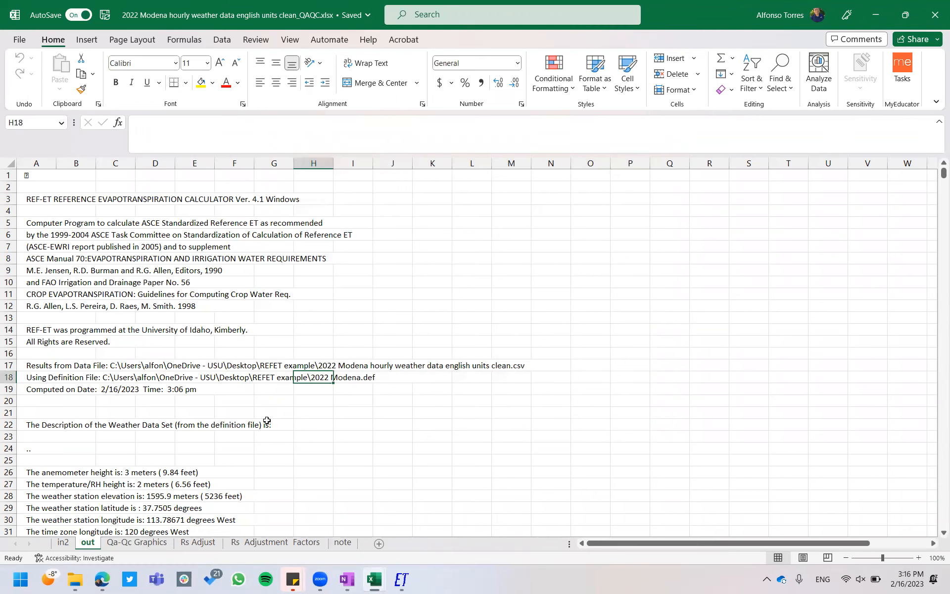
click(150, 541)
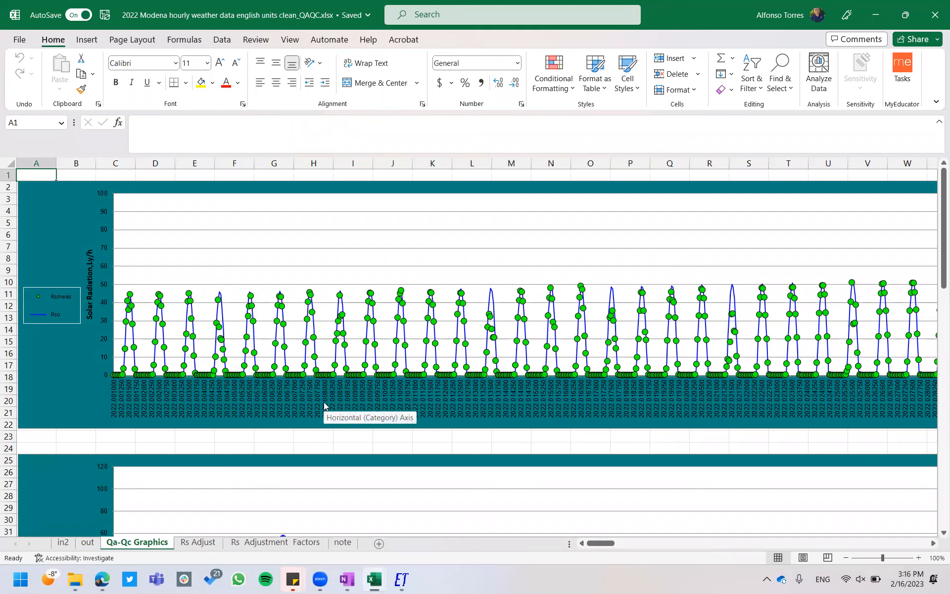
scroll(324, 405, right, 3)
scroll(324, 406, right, 8)
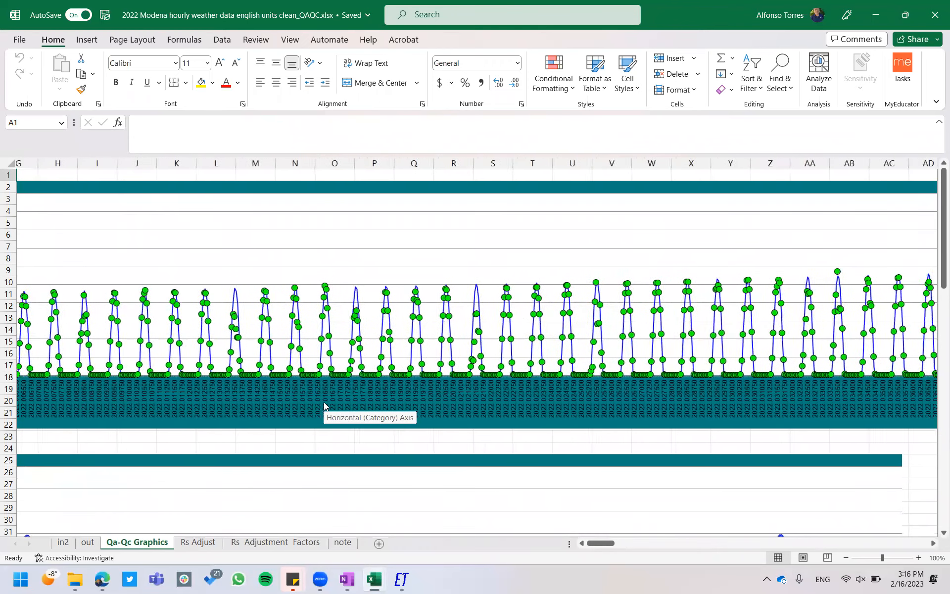
scroll(324, 406, right, 6)
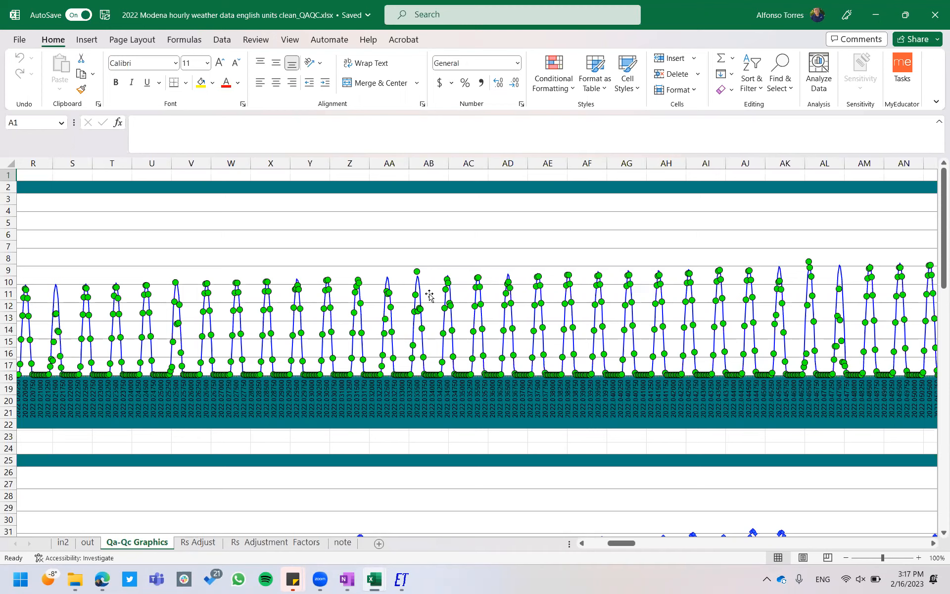
scroll(429, 296, right, 8)
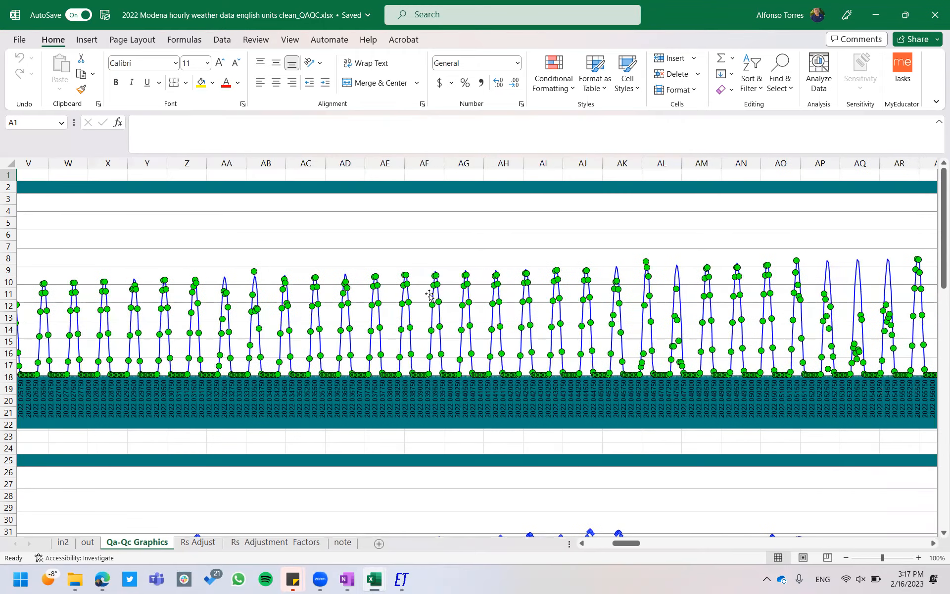
scroll(430, 295, right, 3)
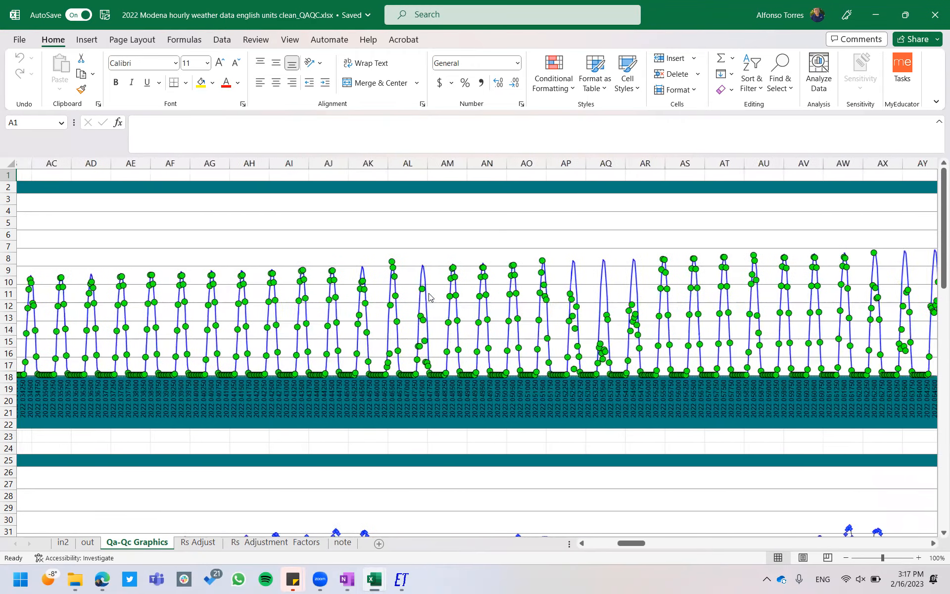
scroll(430, 297, right, 9)
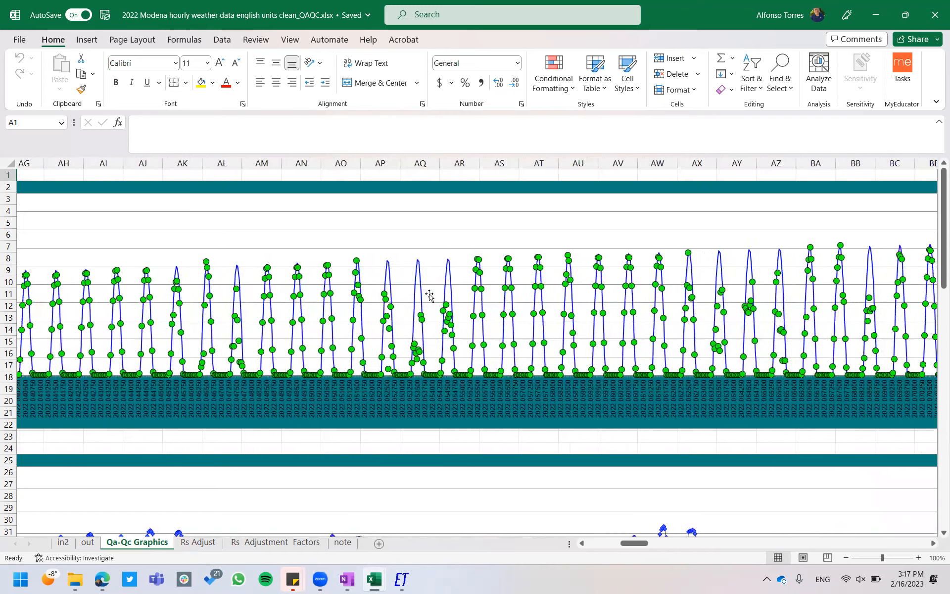
scroll(429, 296, right, 3)
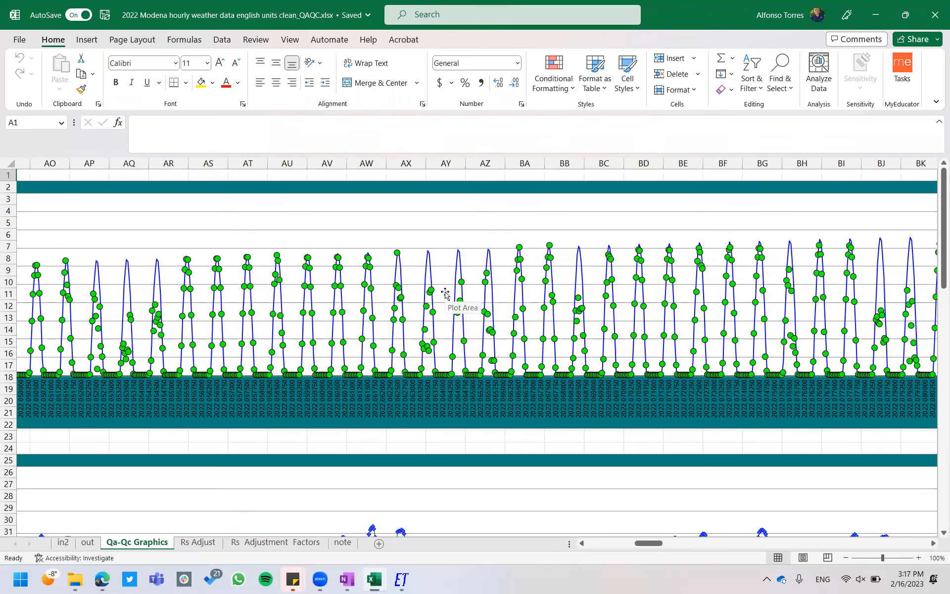
scroll(445, 295, right, 10)
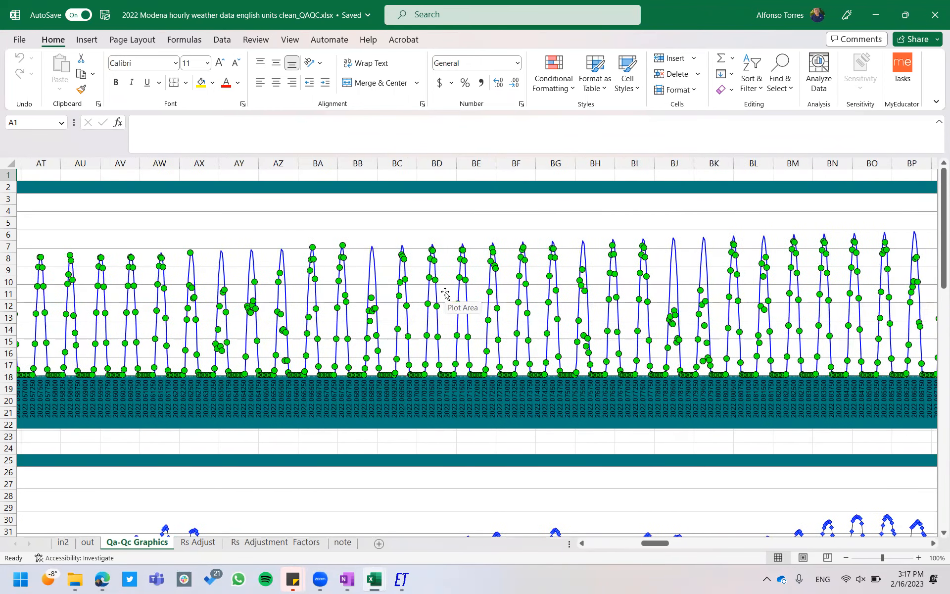
scroll(445, 295, right, 4)
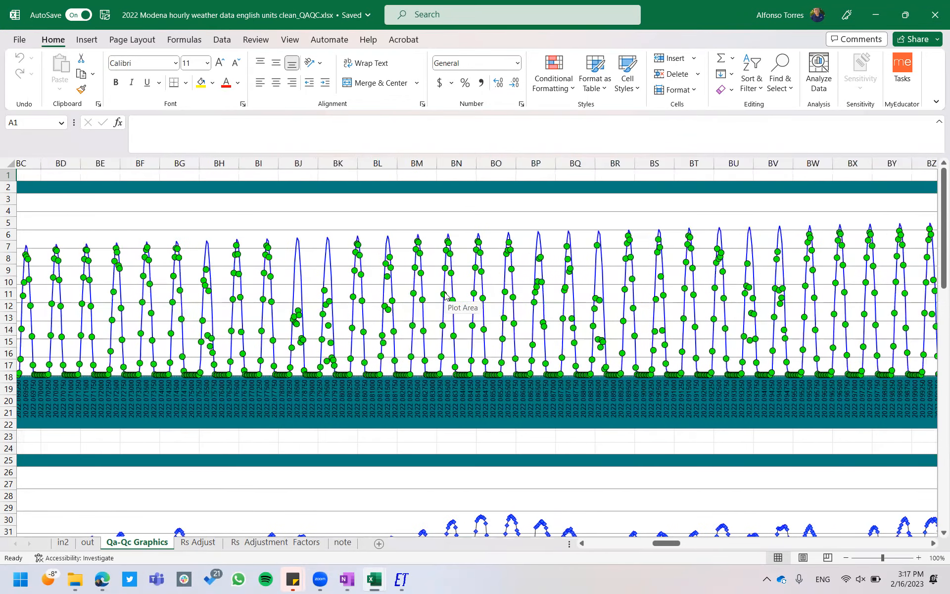
Step: Glance at the chart below, return to late January, and compare measured solar radiation with the Rso curve through early June
scroll(445, 296, down, 5)
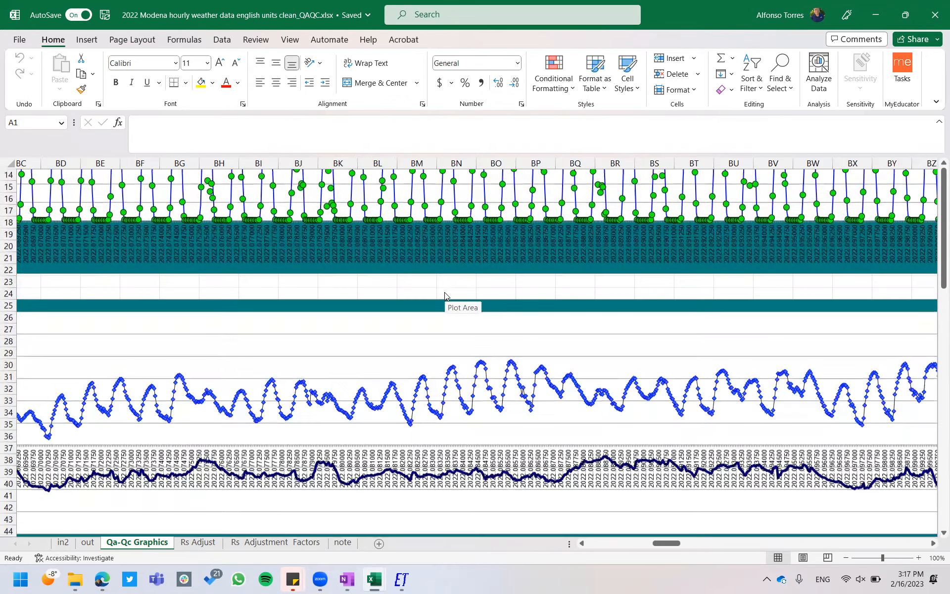
scroll(445, 296, up, 4)
scroll(444, 295, left, 20)
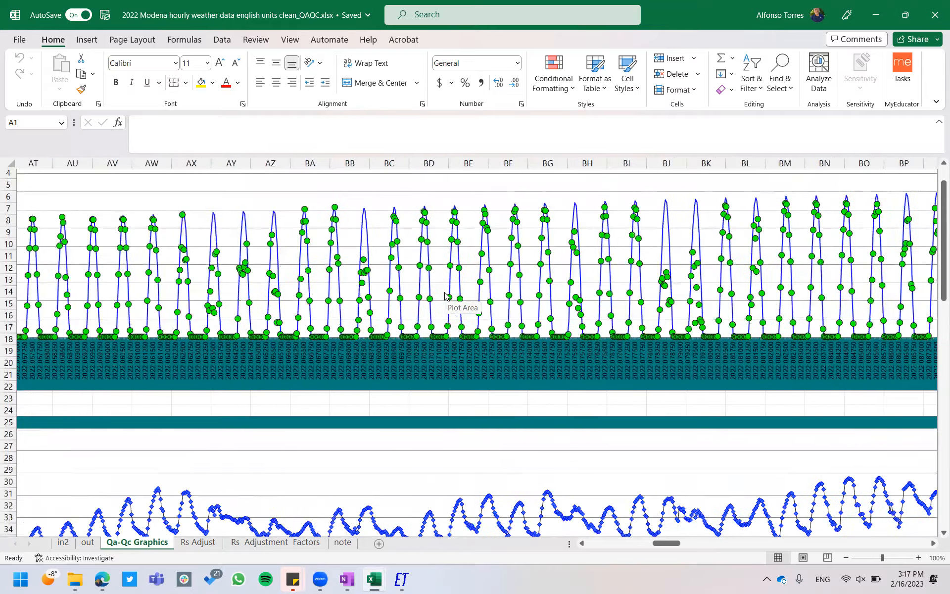
scroll(446, 296, left, 4)
scroll(446, 296, down, 1)
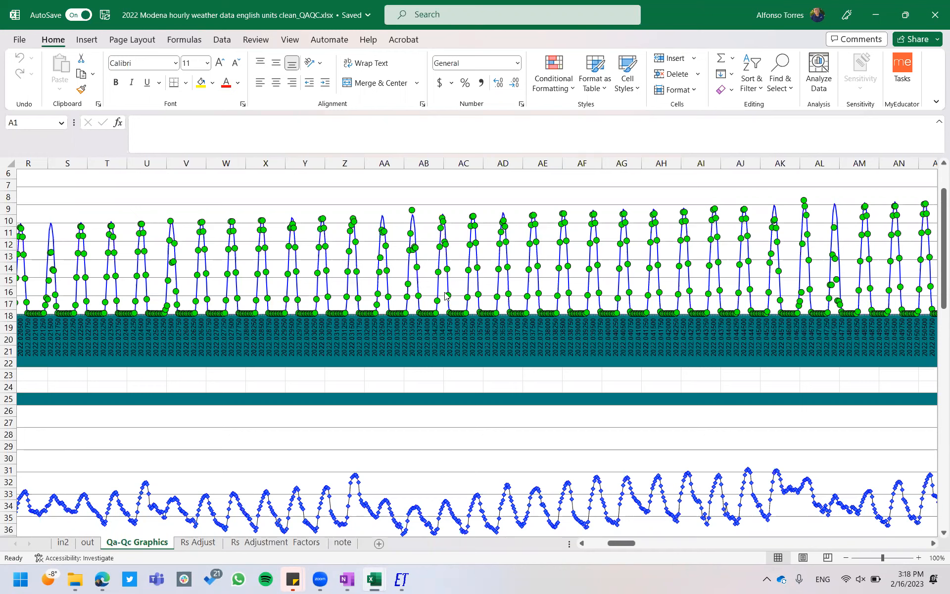
scroll(445, 296, right, 12)
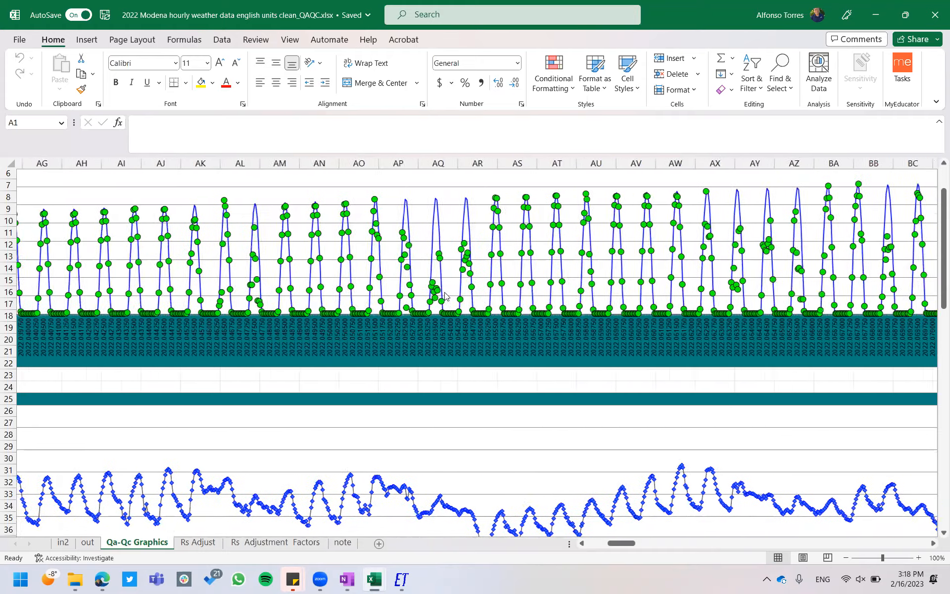
scroll(445, 295, right, 13)
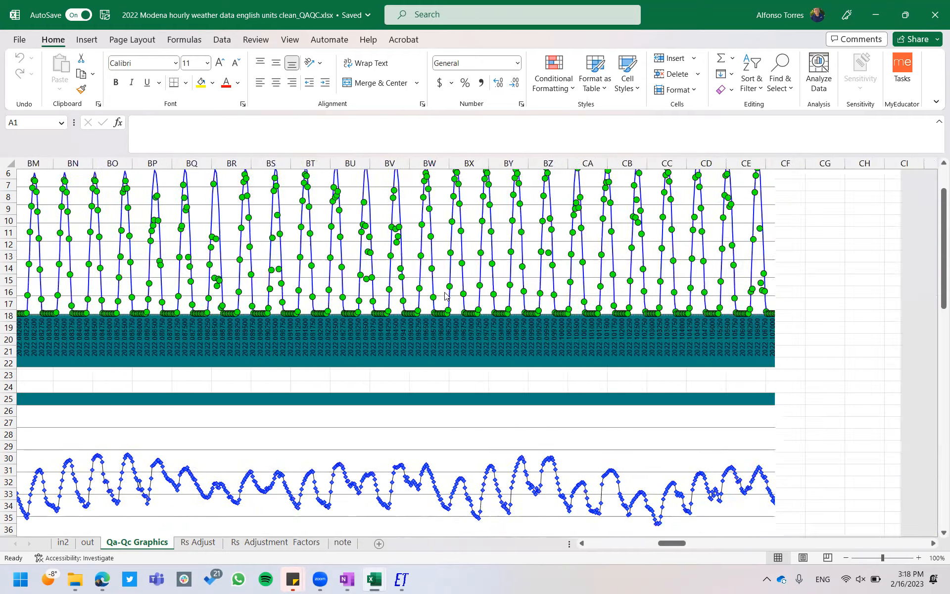
scroll(445, 295, right, 5)
scroll(446, 294, up, 2)
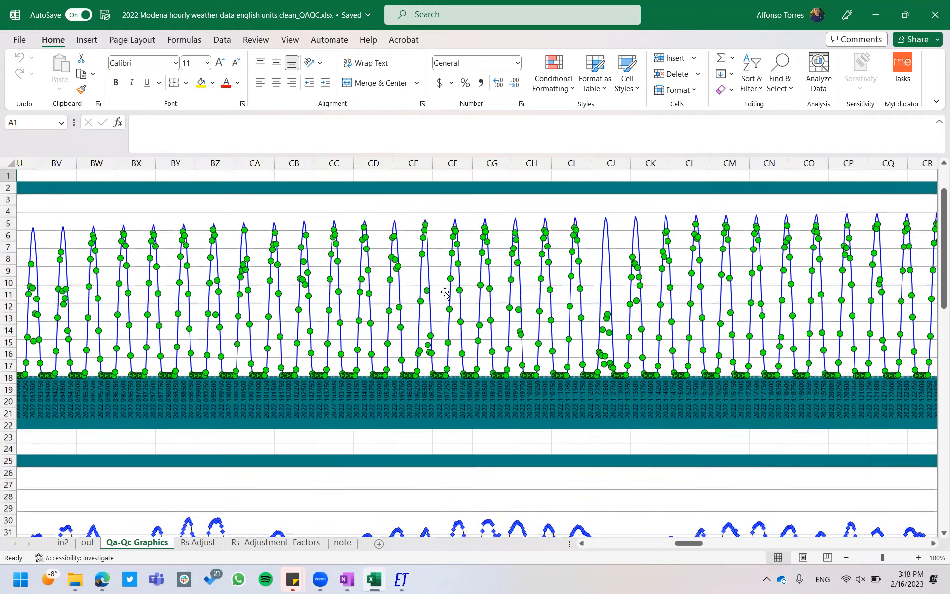
scroll(445, 293, right, 6)
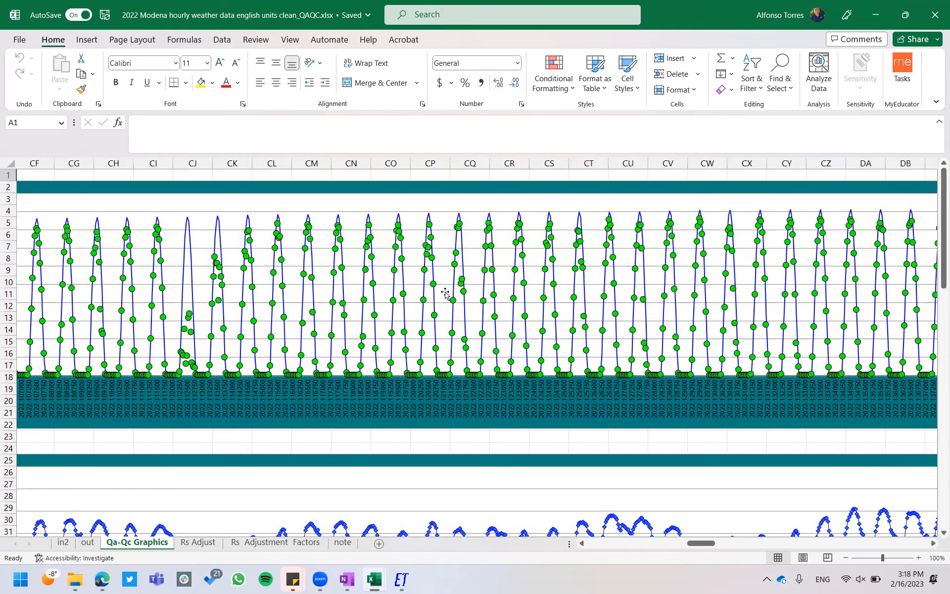
scroll(445, 294, right, 5)
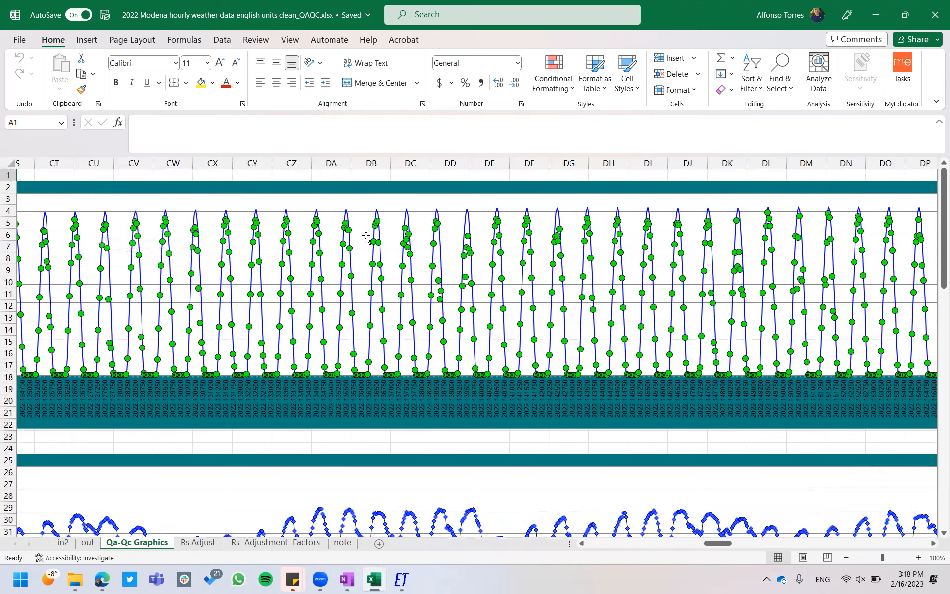
Step: Examine measured solar radiation against the Rso curve from early June through early September
scroll(366, 236, right, 2)
scroll(366, 237, right, 4)
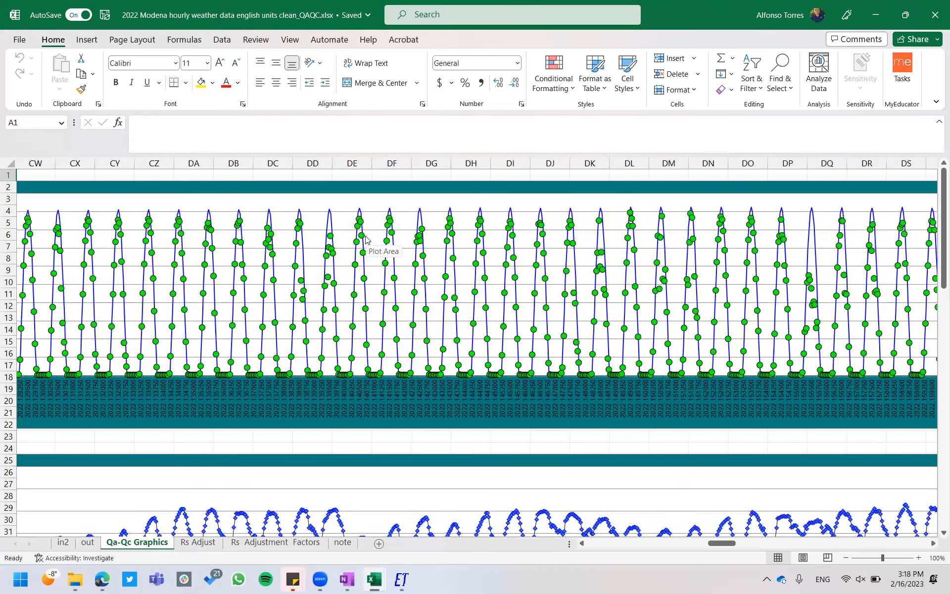
scroll(367, 236, right, 5)
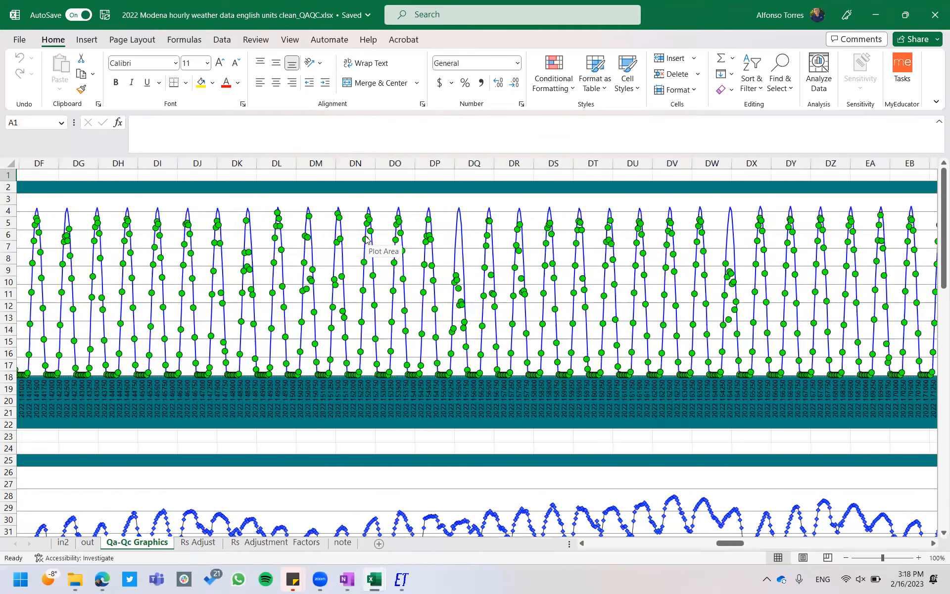
scroll(367, 238, right, 3)
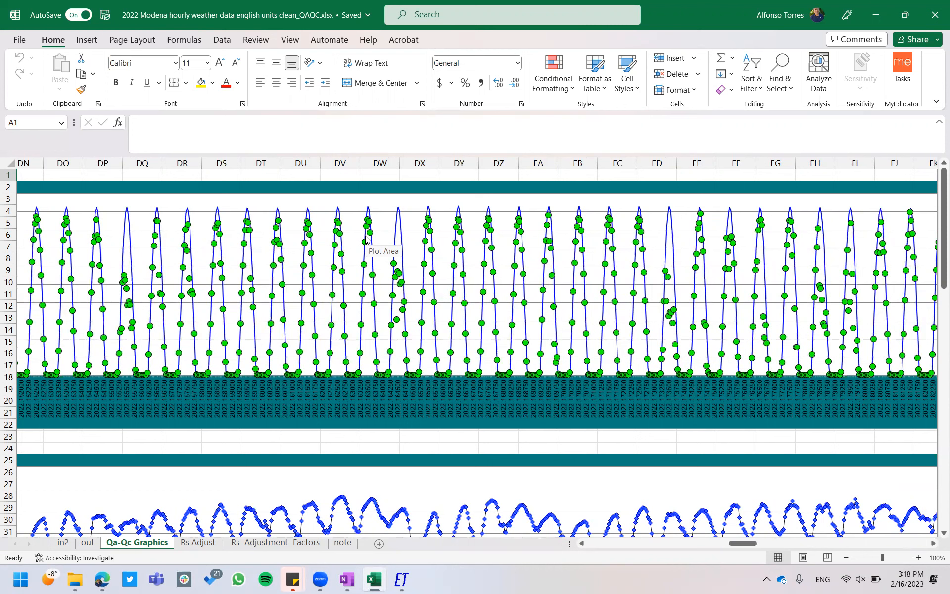
scroll(366, 239, right, 5)
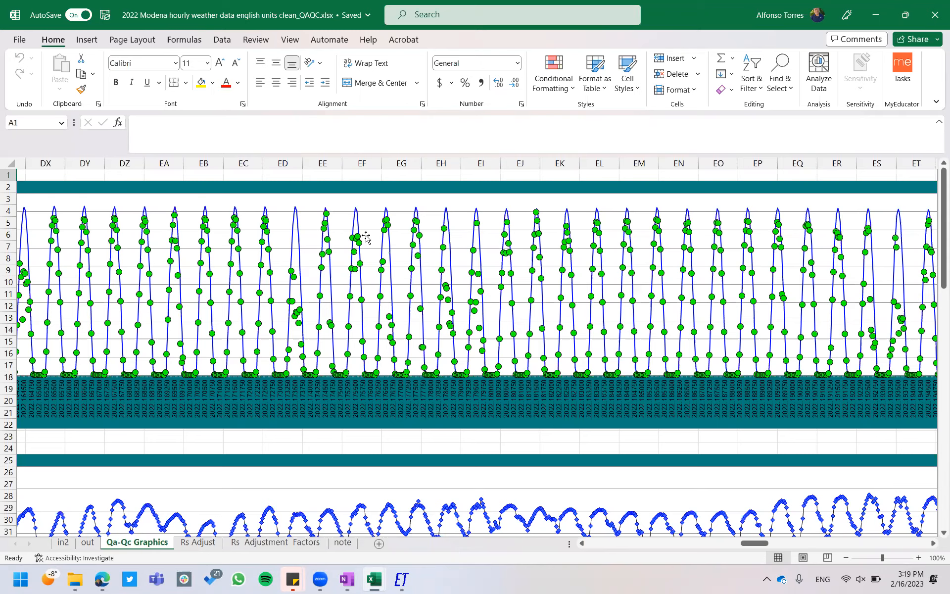
scroll(366, 237, right, 5)
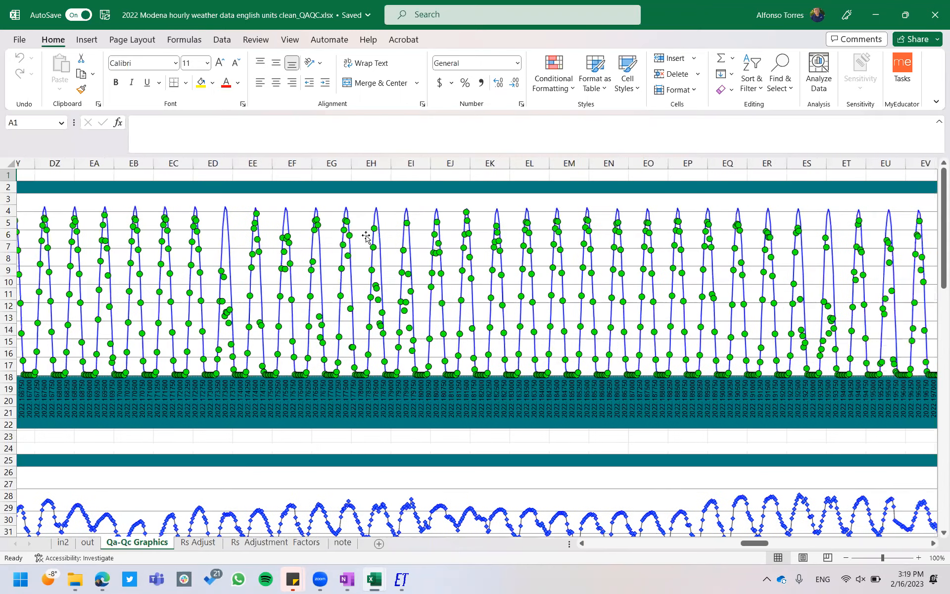
scroll(366, 237, right, 3)
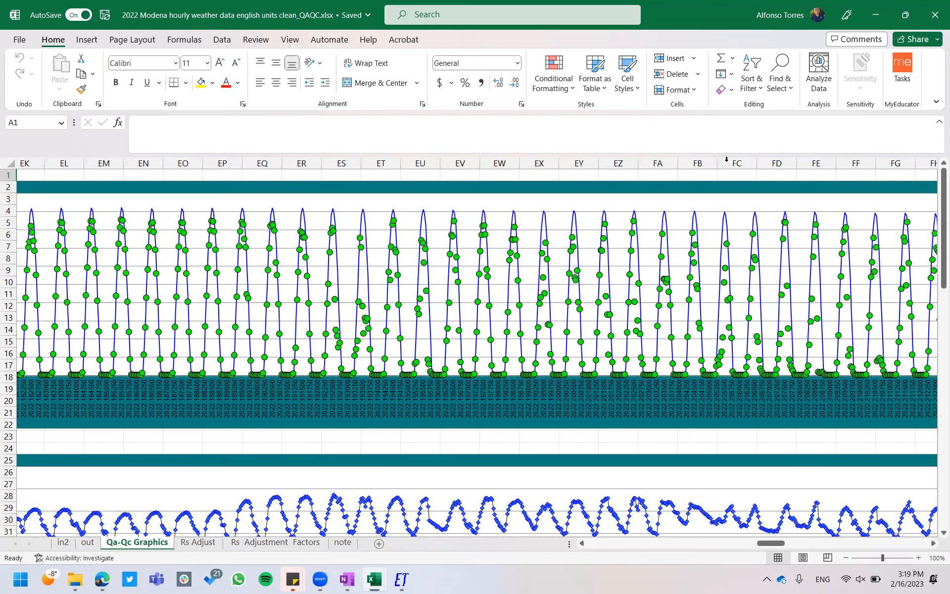
scroll(755, 266, right, 5)
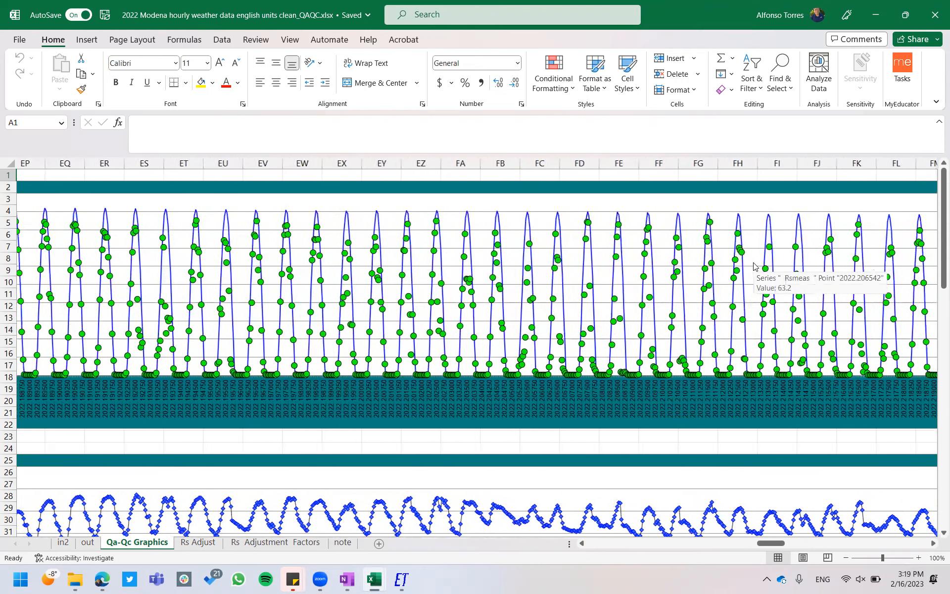
scroll(754, 266, right, 3)
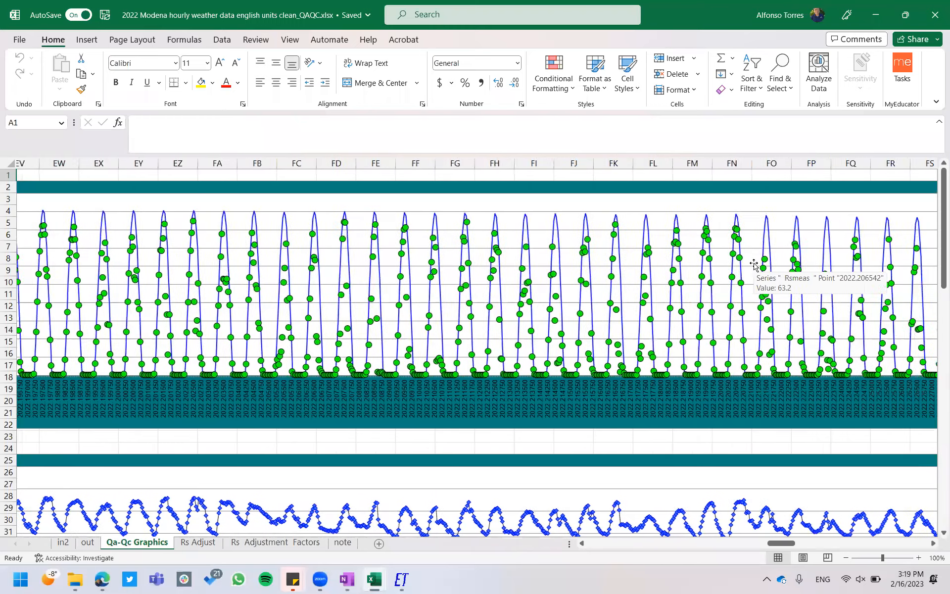
scroll(754, 266, right, 1)
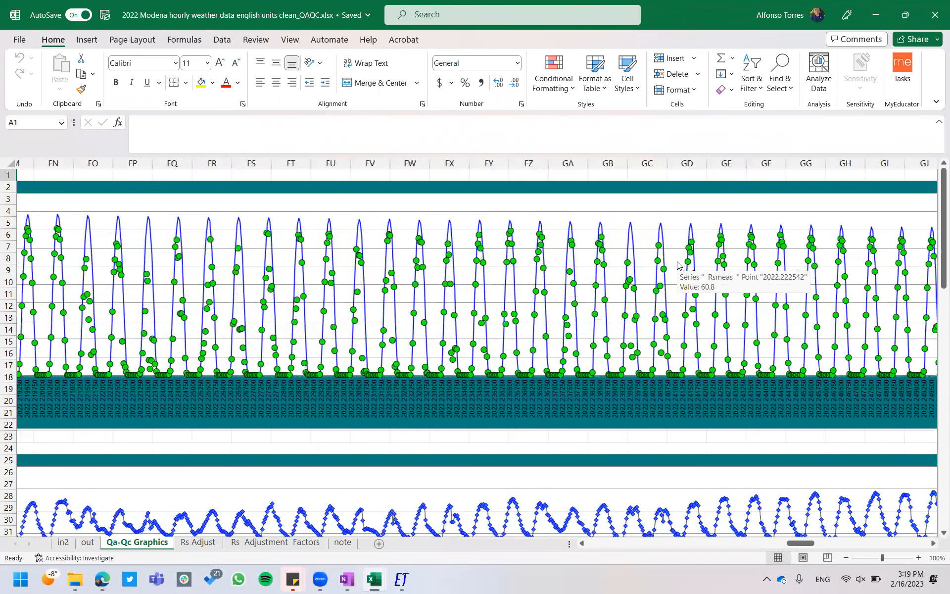
Step: Continue checking measured solar radiation against the Rso curve from September through mid-December
scroll(677, 263, right, 5)
scroll(677, 264, right, 7)
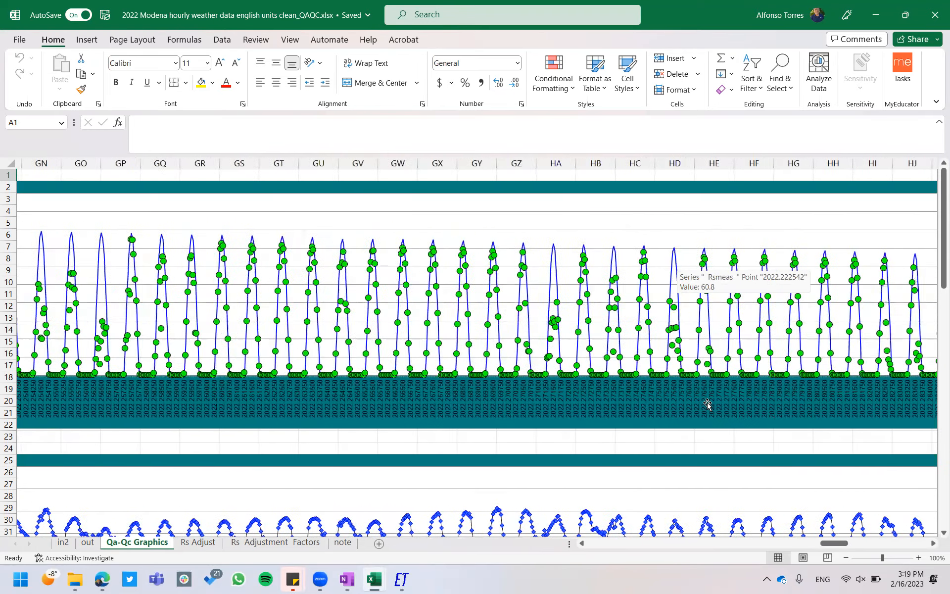
scroll(781, 365, right, 7)
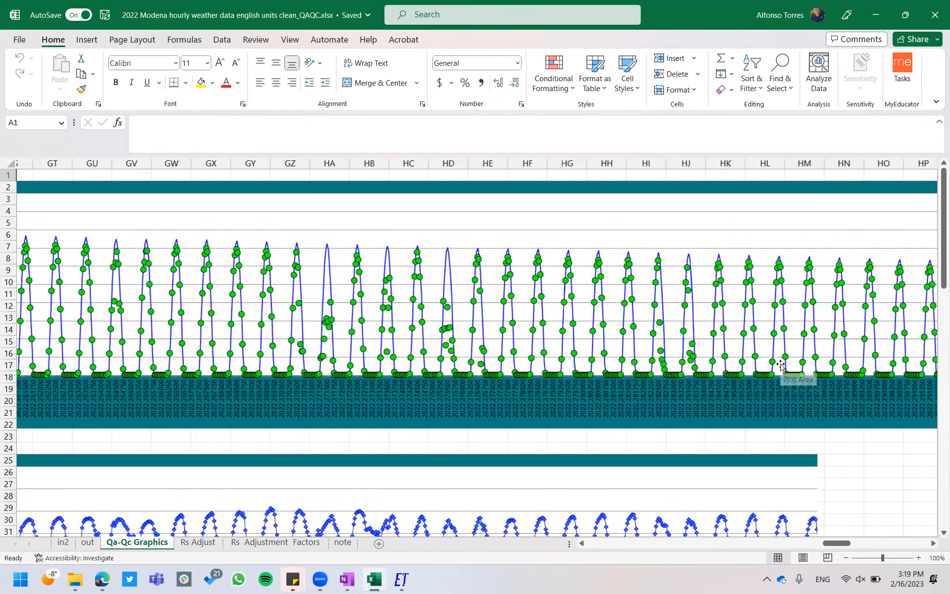
scroll(780, 366, right, 7)
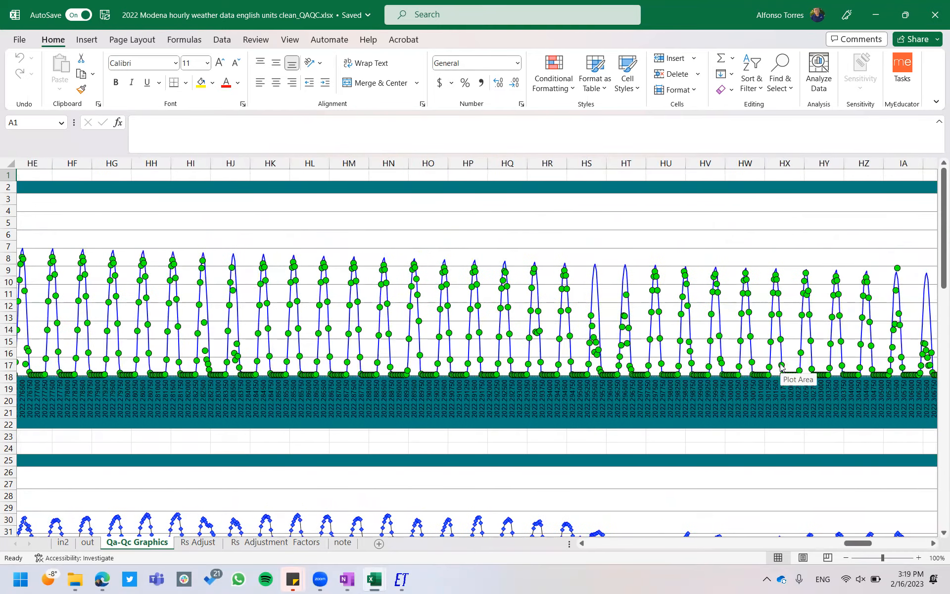
scroll(780, 365, right, 7)
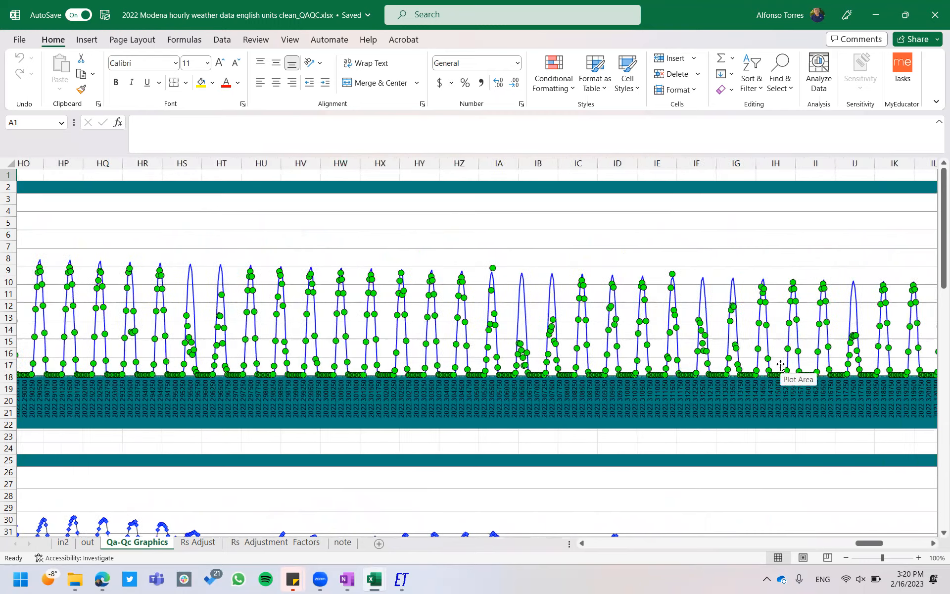
scroll(780, 366, right, 7)
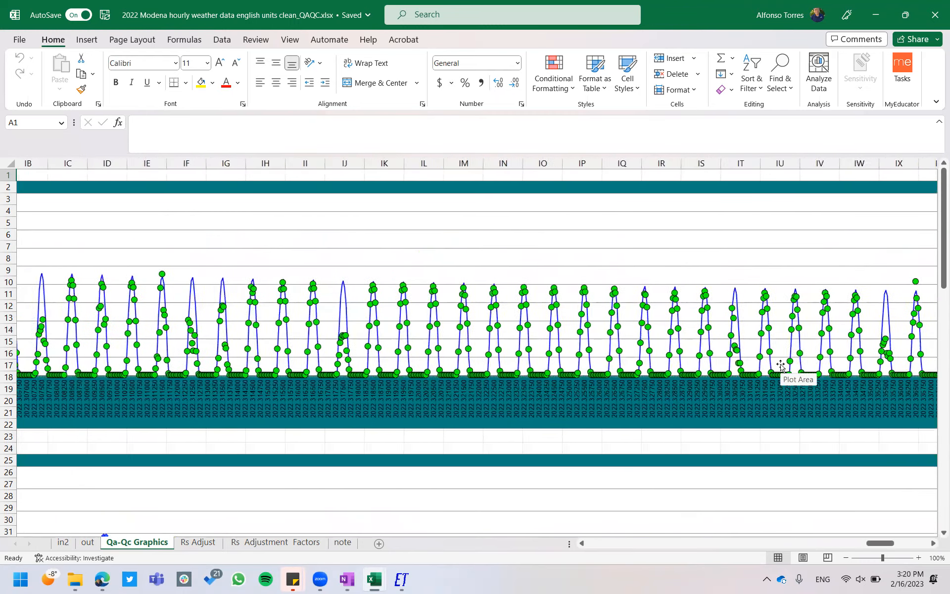
scroll(780, 366, right, 4)
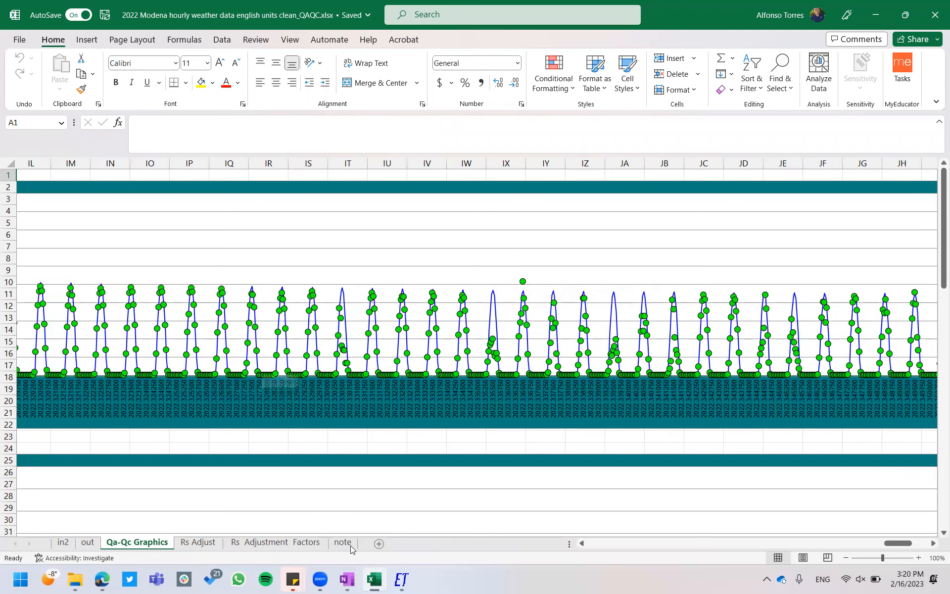
mouse_move(398, 582)
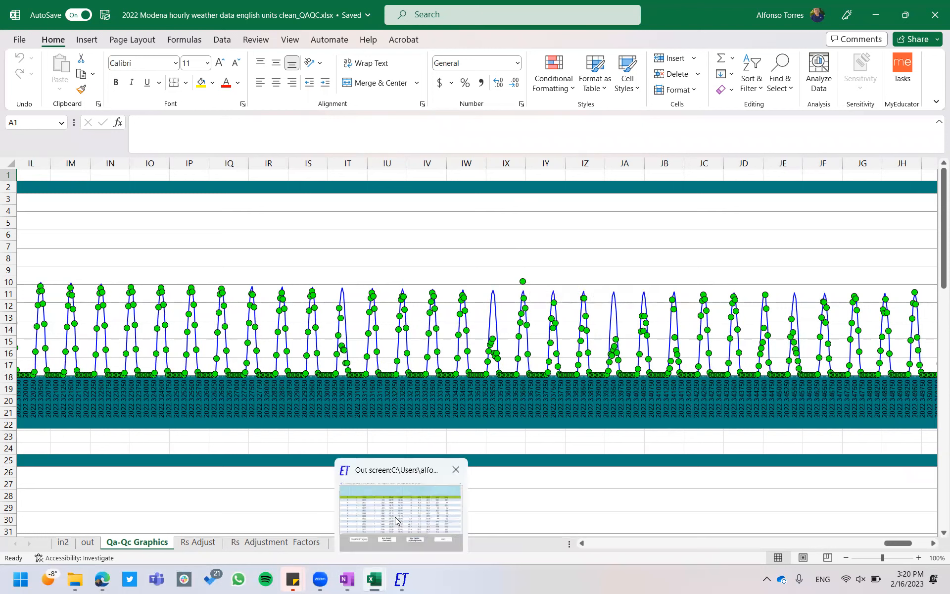
click(308, 442)
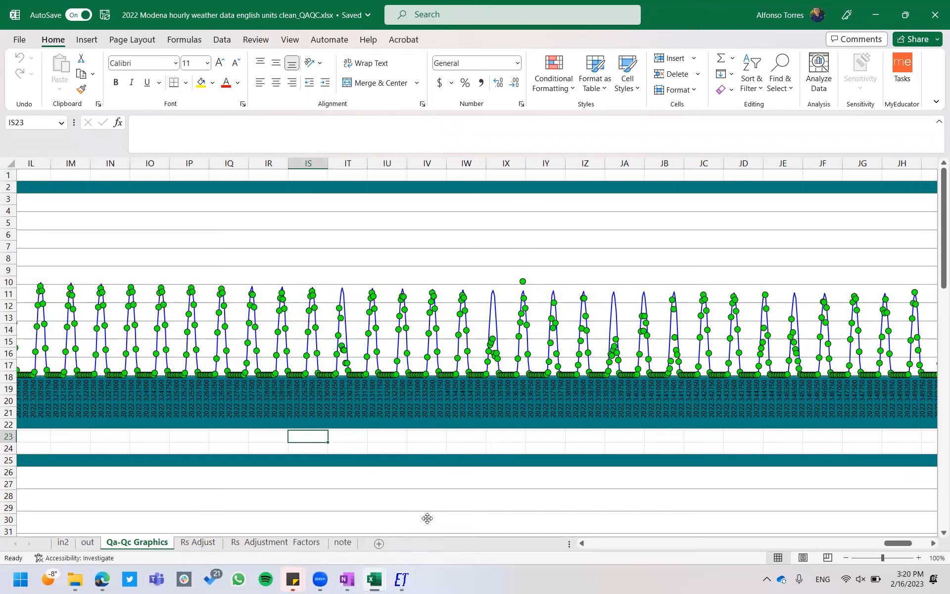
Step: Open the Rs Adjust sheet and examine its measured and adjusted solar radiation charts and the adjustment coefficient table by period
click(198, 543)
scroll(323, 372, up, 1)
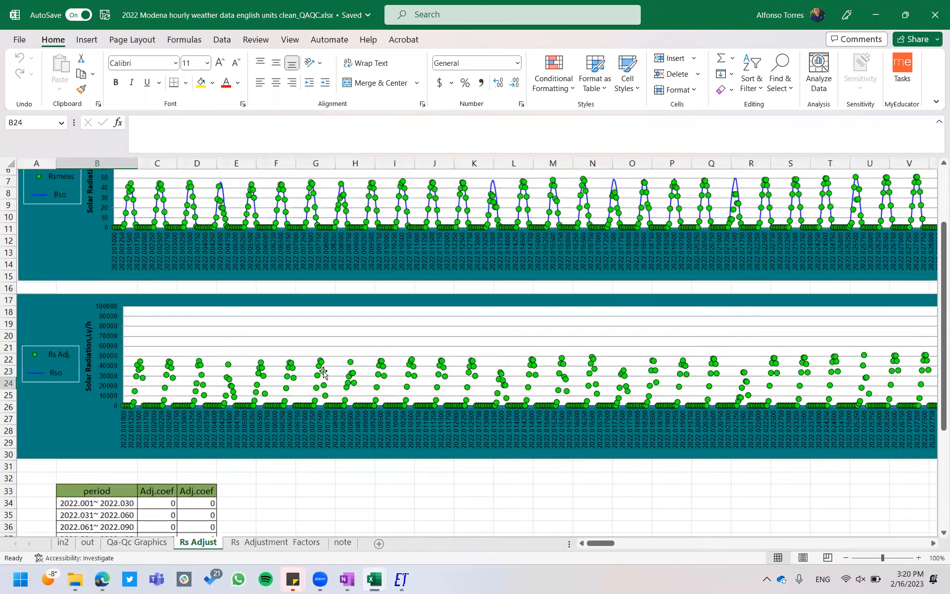
scroll(323, 372, down, 1)
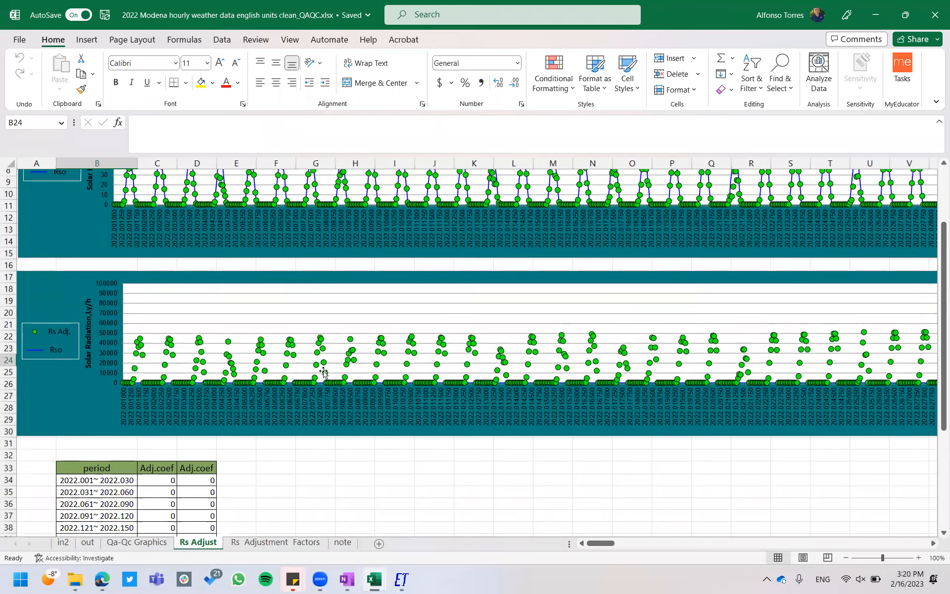
scroll(323, 372, up, 3)
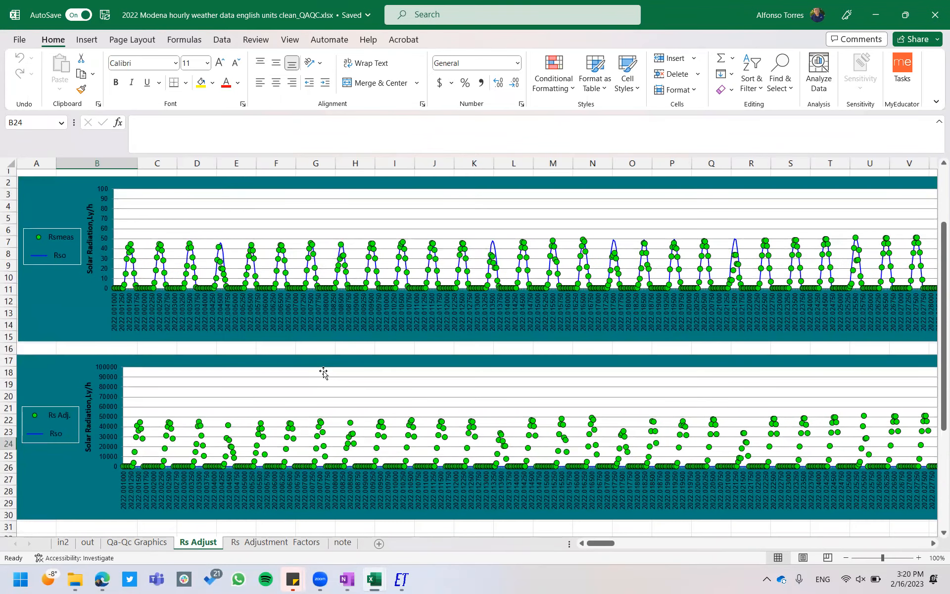
scroll(323, 372, down, 6)
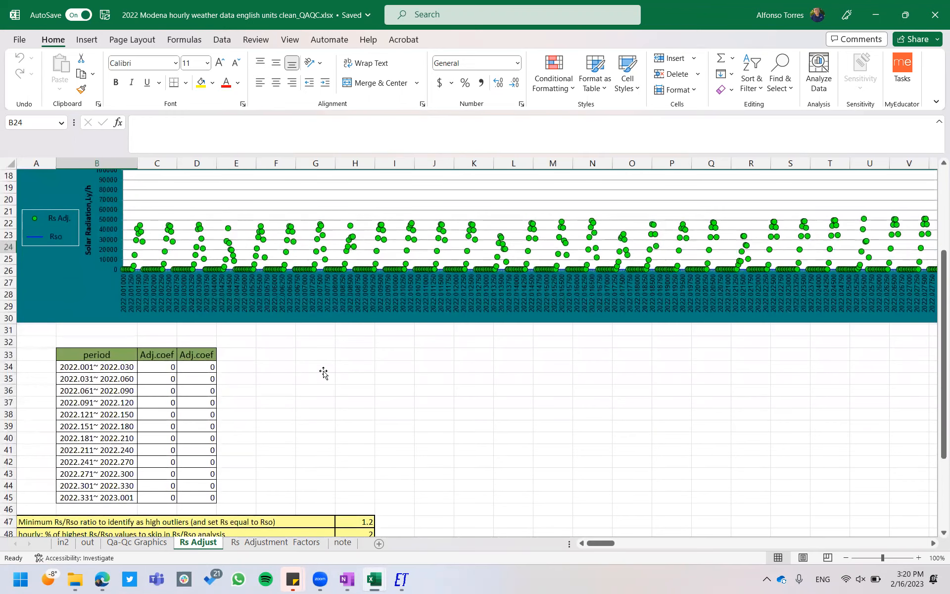
scroll(323, 372, up, 2)
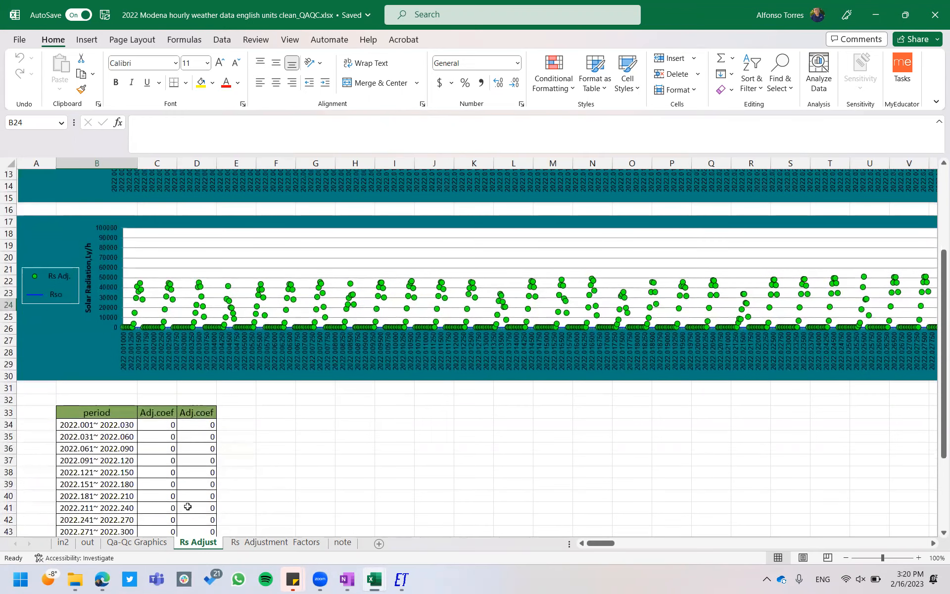
Step: Return to the Qa-Qc Graphics sheet and bring the start of the air and dewpoint temperature chart into view
click(141, 542)
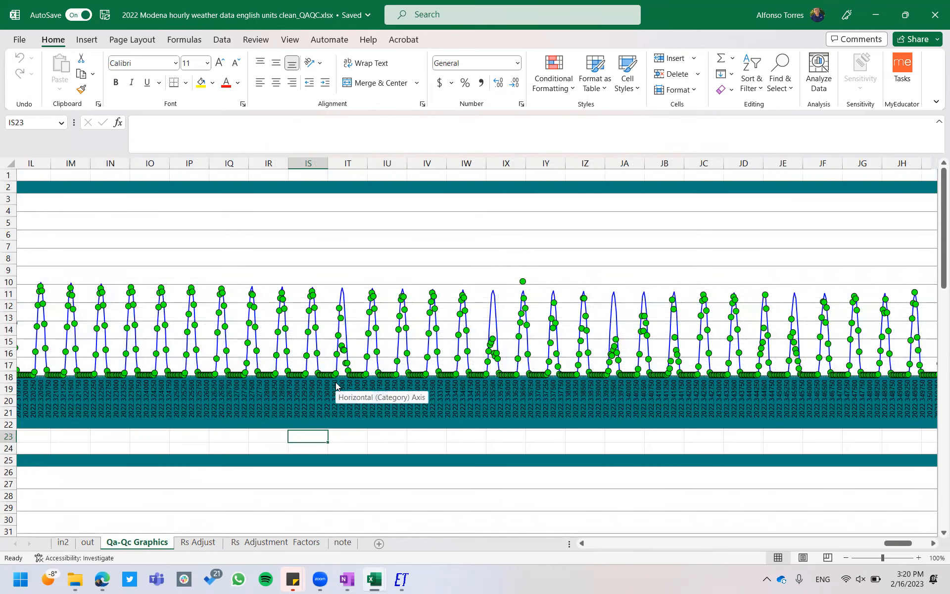
scroll(336, 386, down, 4)
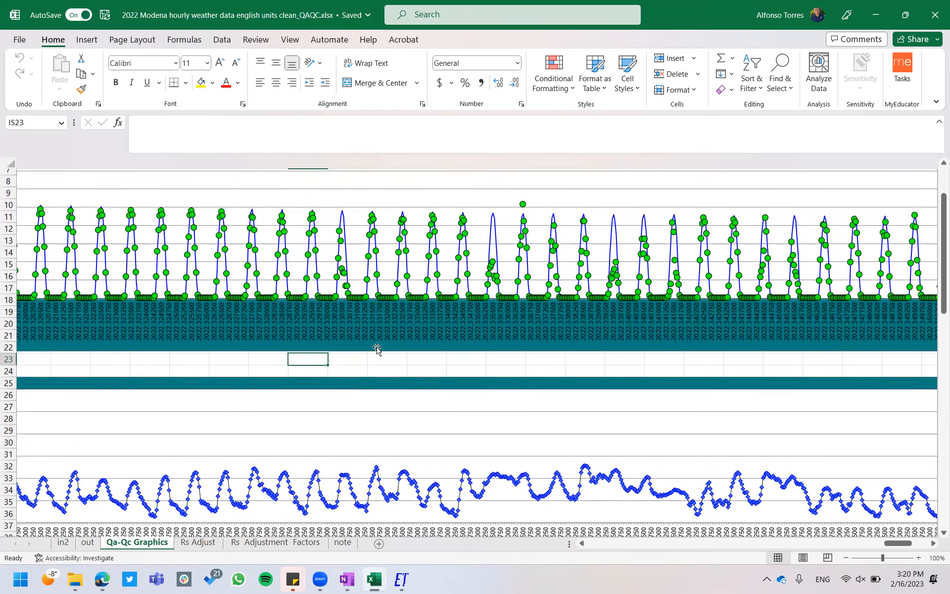
scroll(377, 349, down, 2)
scroll(377, 348, left, 1)
scroll(377, 349, left, 10)
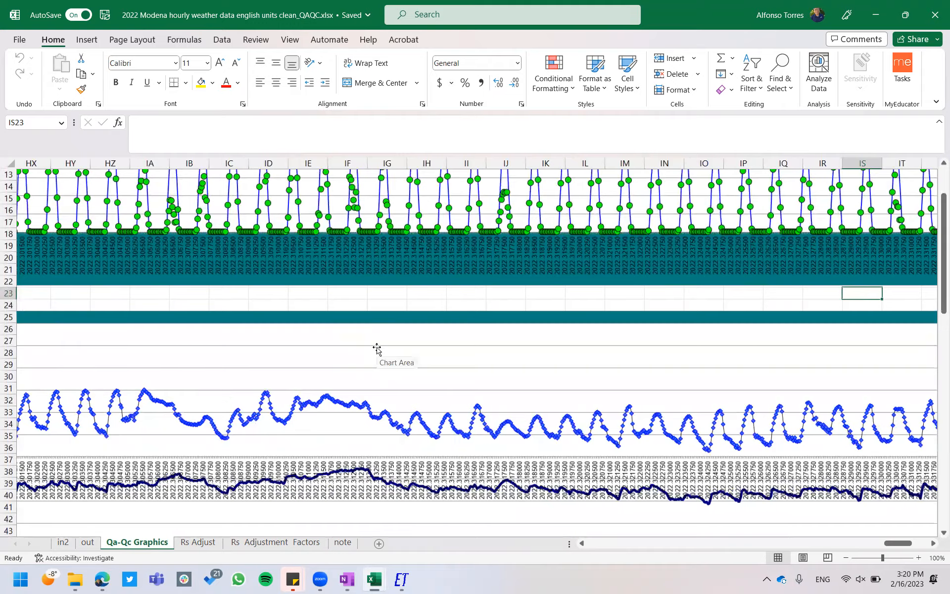
scroll(377, 349, left, 20)
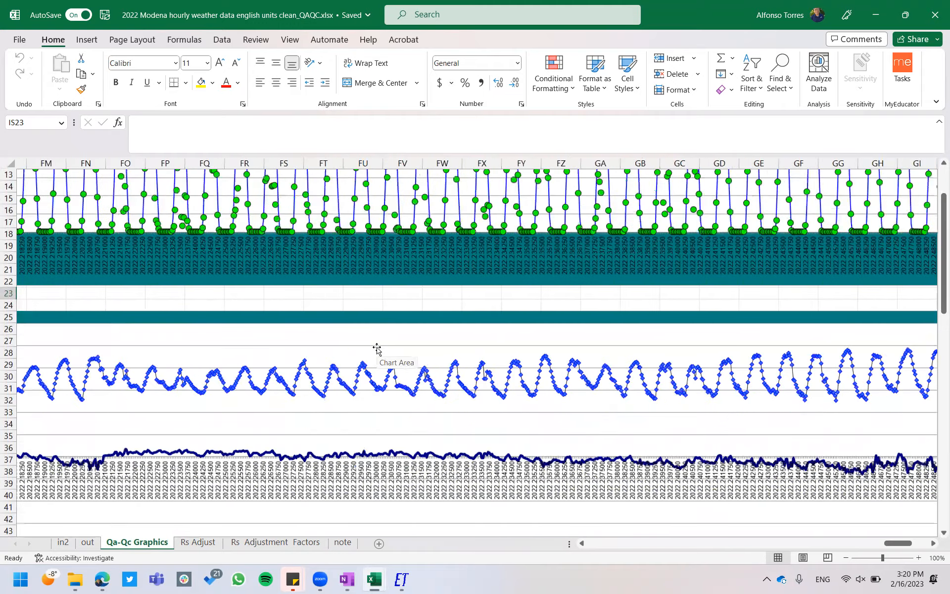
scroll(383, 351, left, 5)
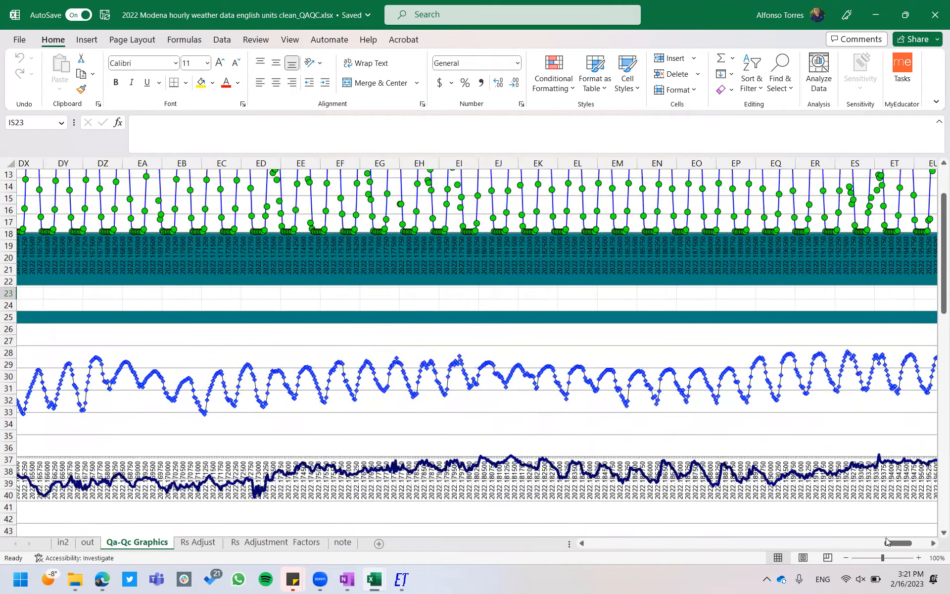
drag(759, 544, 469, 553)
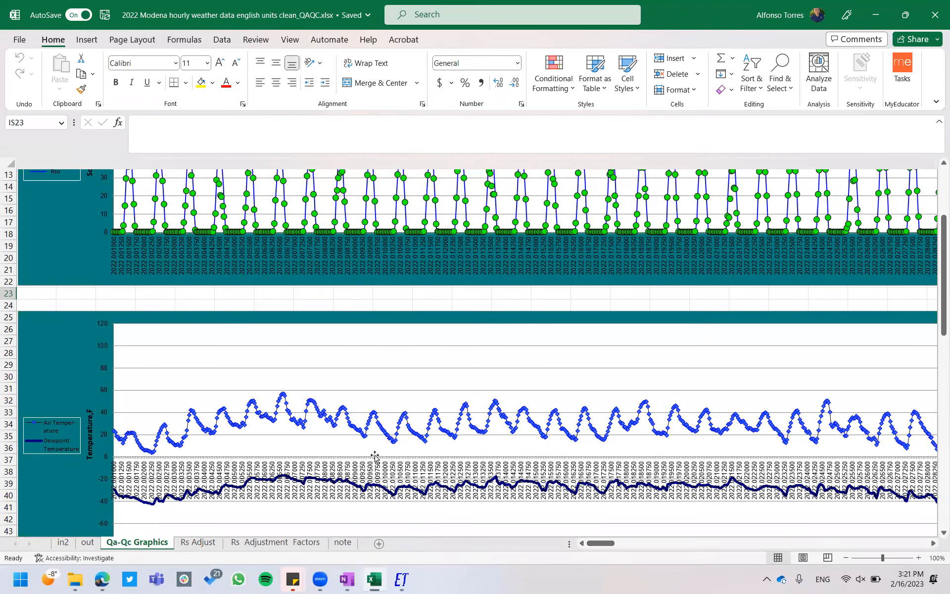
scroll(375, 455, down, 3)
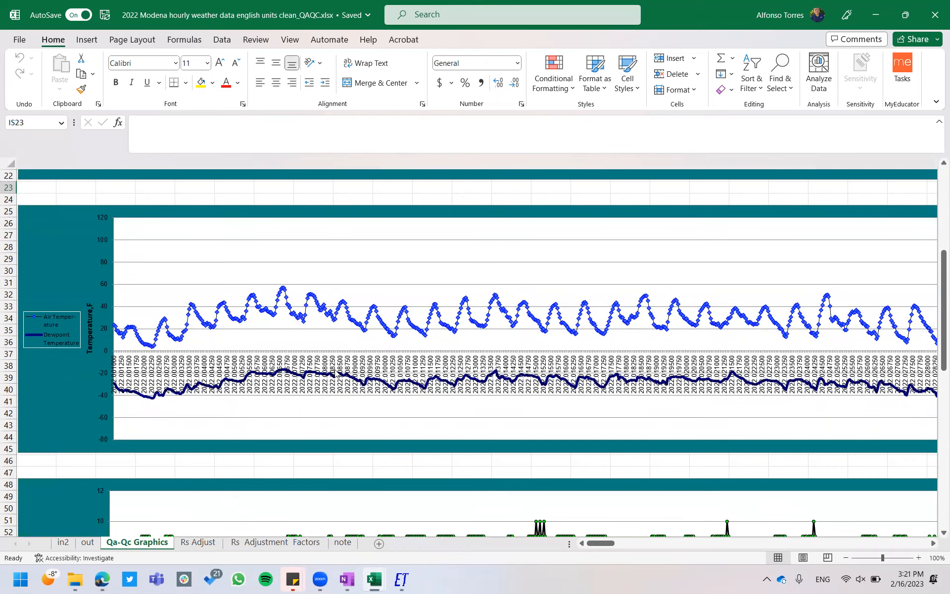
Step: Examine the hourly air and dewpoint temperature curves from January through mid-March
scroll(648, 355, right, 1)
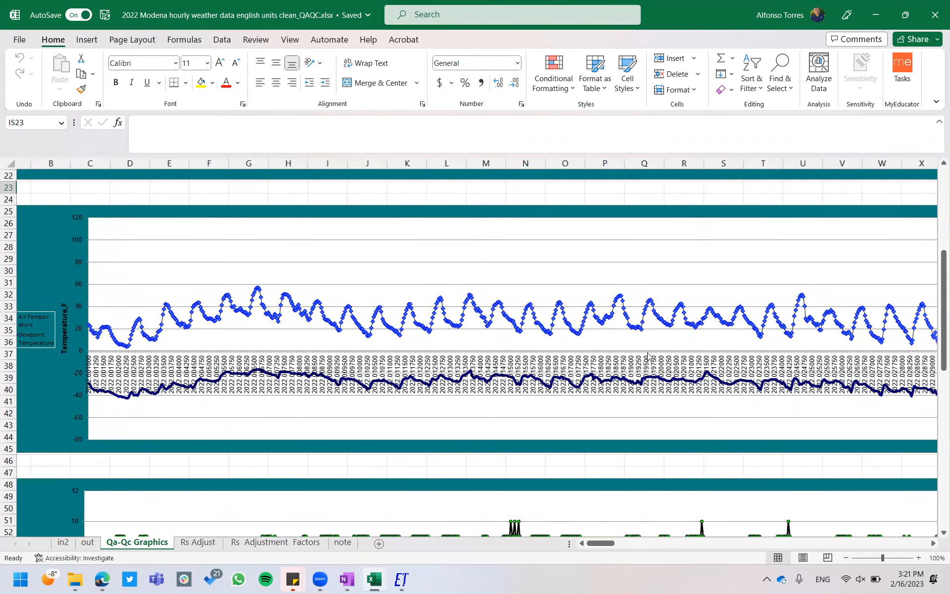
scroll(649, 355, right, 8)
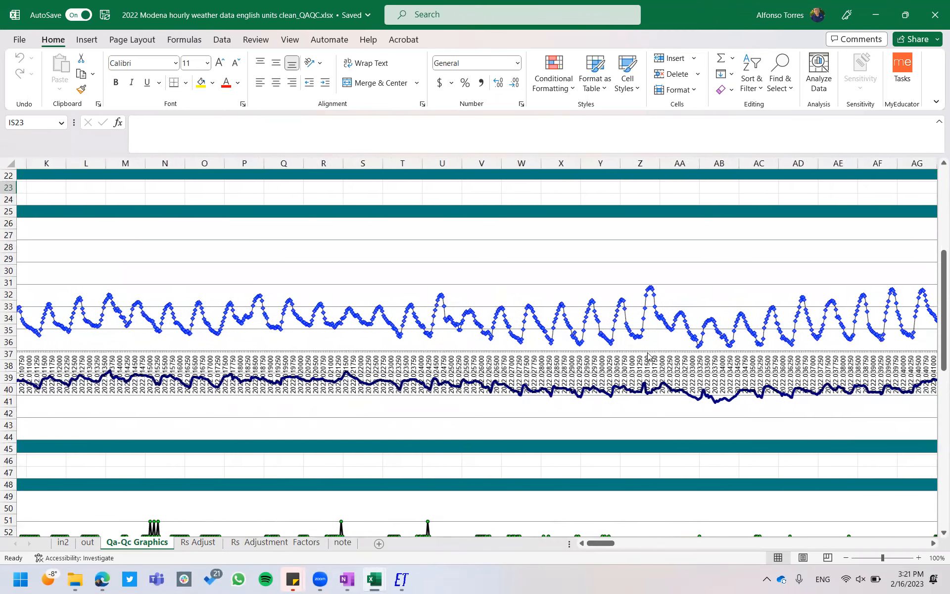
scroll(648, 356, right, 1)
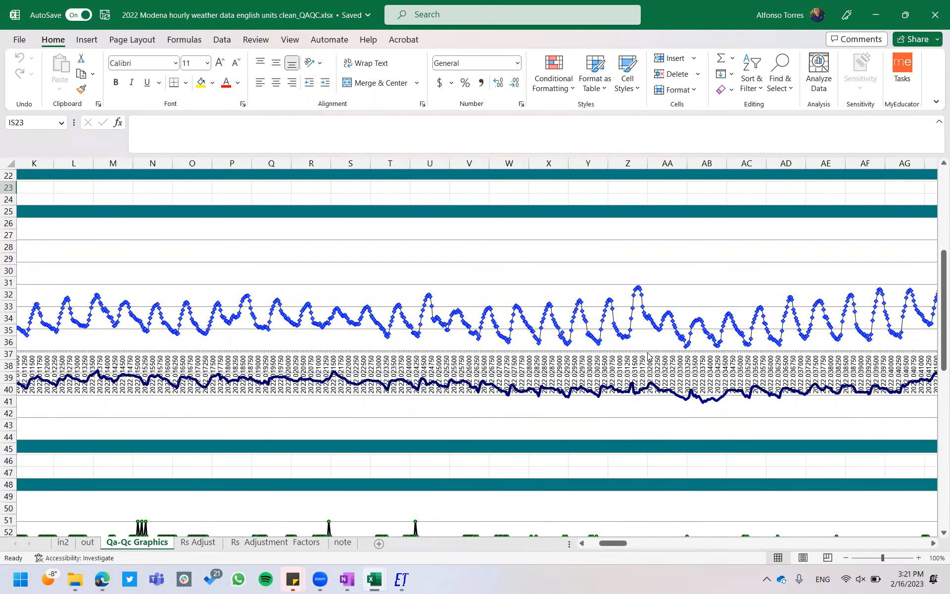
scroll(648, 355, right, 12)
scroll(648, 355, right, 6)
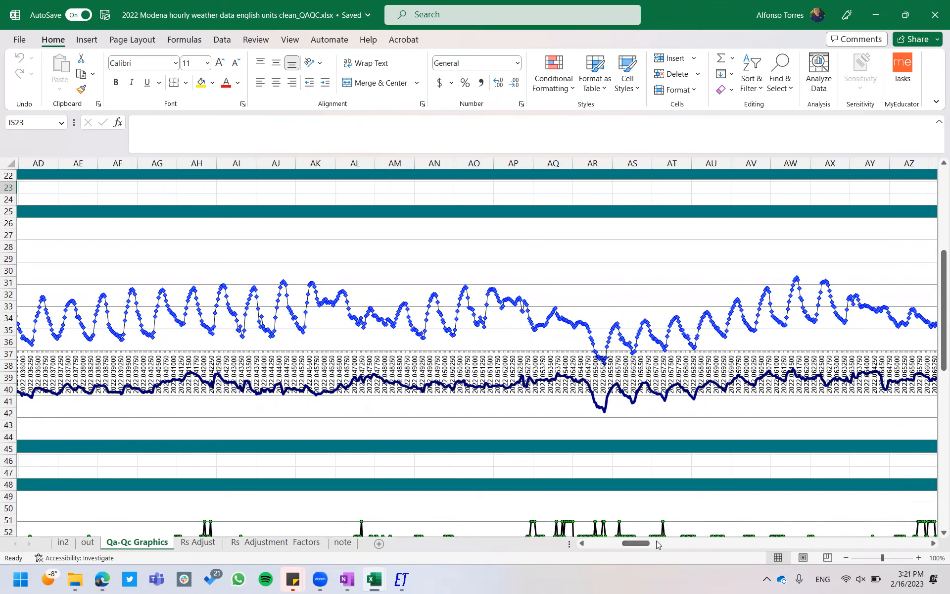
drag(641, 545, 641, 544)
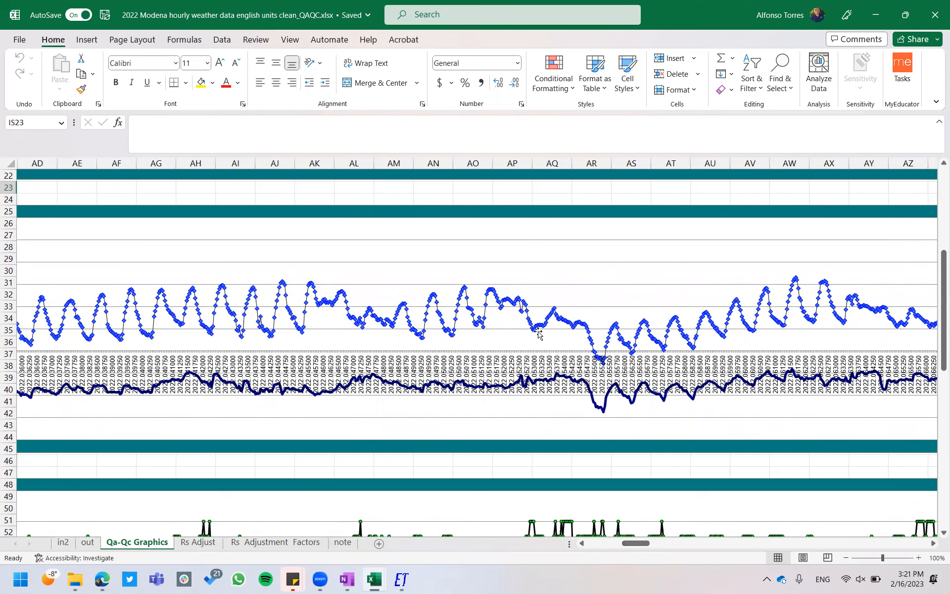
scroll(694, 347, right, 5)
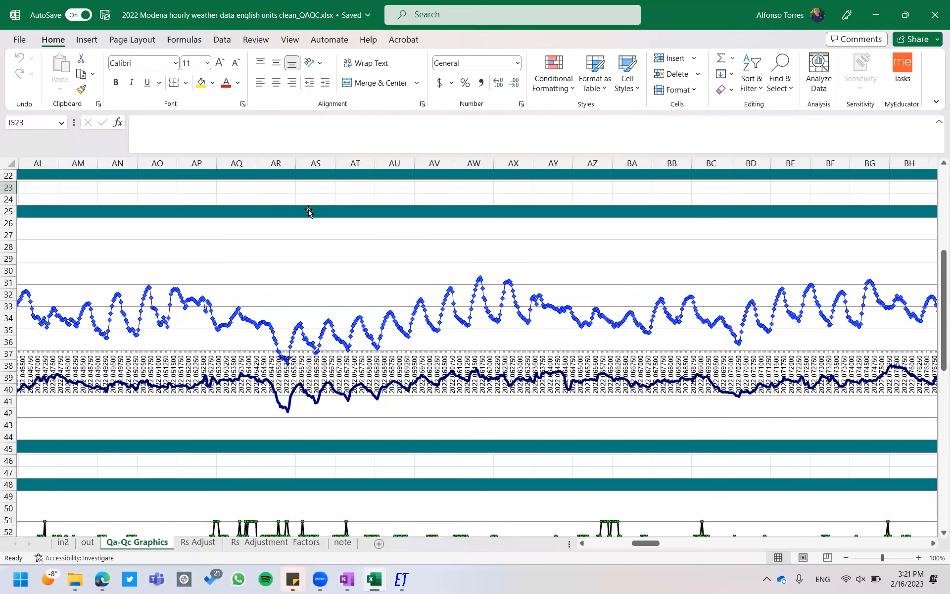
scroll(300, 243, left, 2)
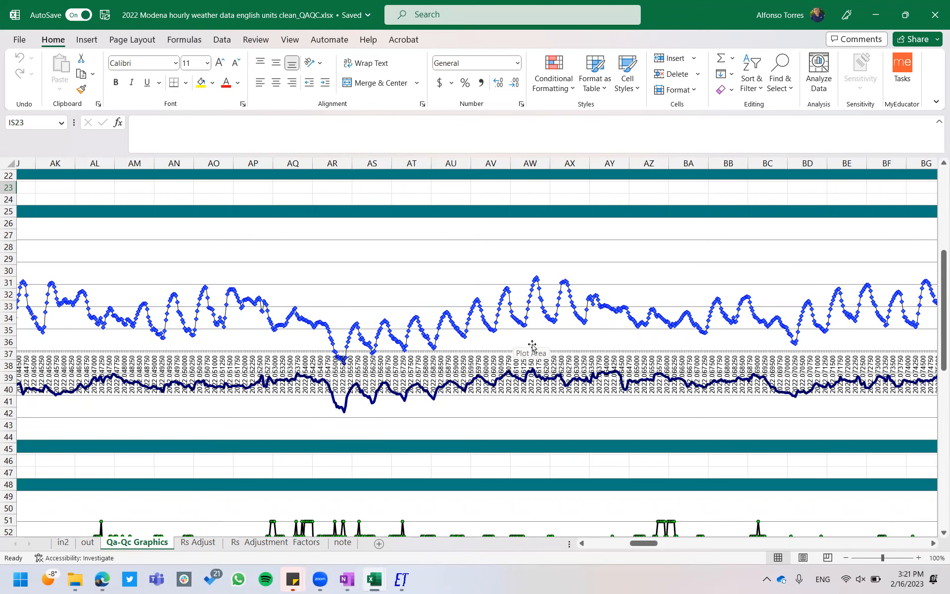
Step: Continue checking the air and dewpoint temperature curves from mid-March through late September
scroll(541, 344, right, 4)
scroll(541, 345, right, 10)
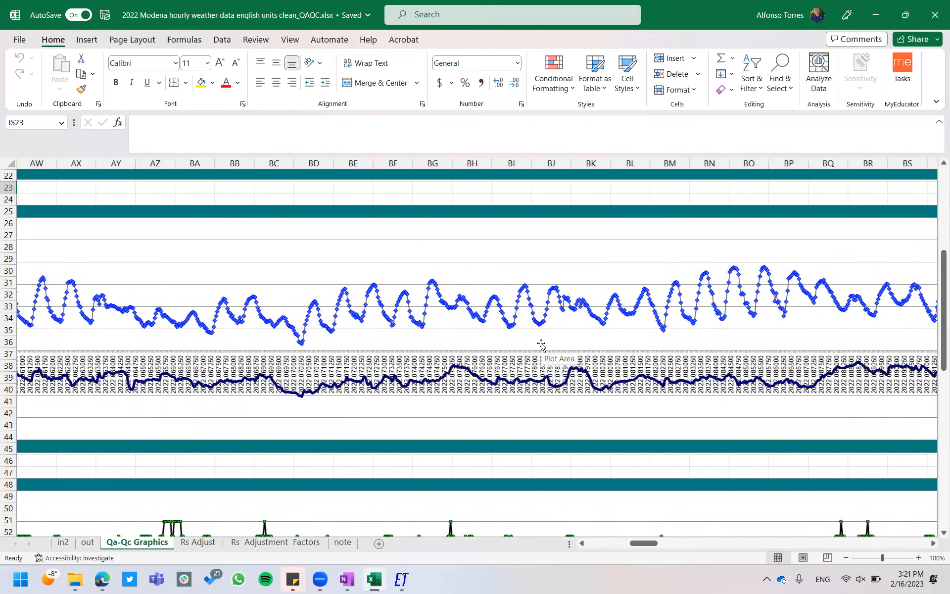
scroll(541, 345, right, 8)
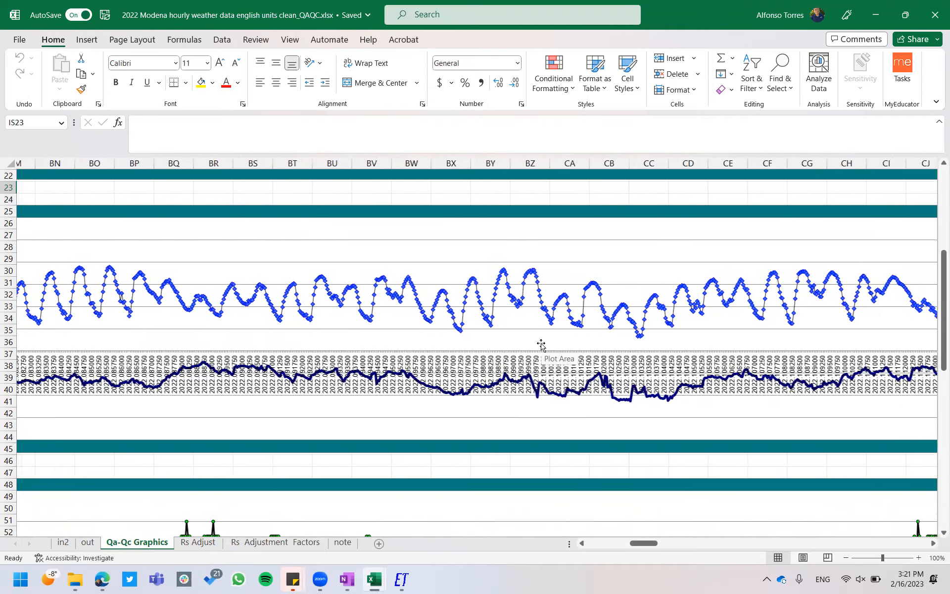
scroll(541, 345, right, 16)
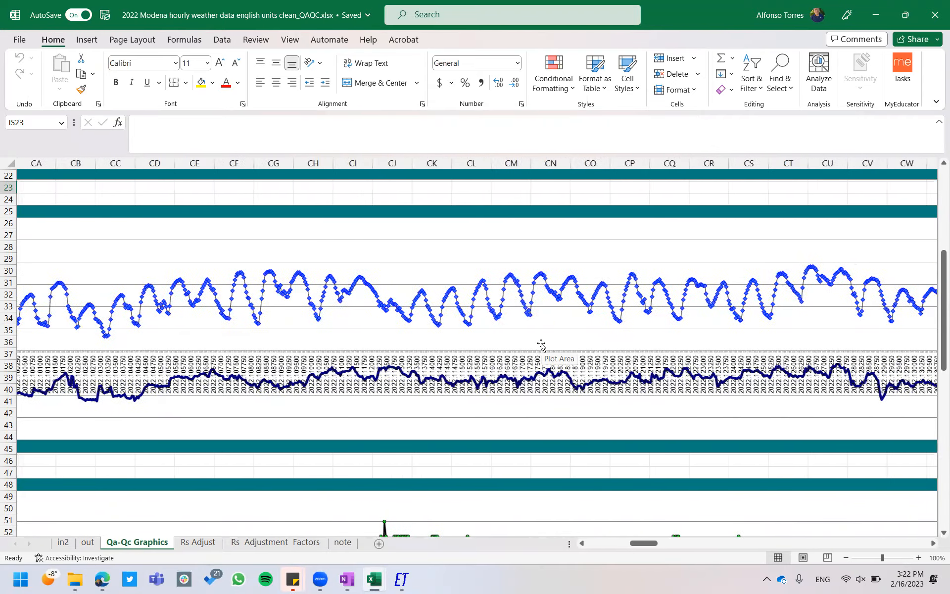
scroll(540, 345, right, 7)
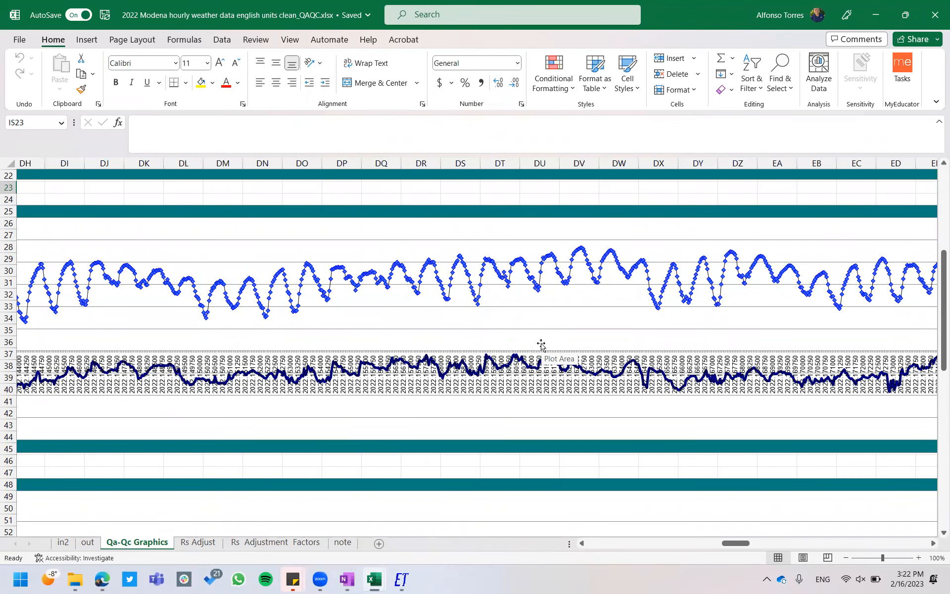
scroll(541, 344, right, 6)
scroll(541, 345, right, 10)
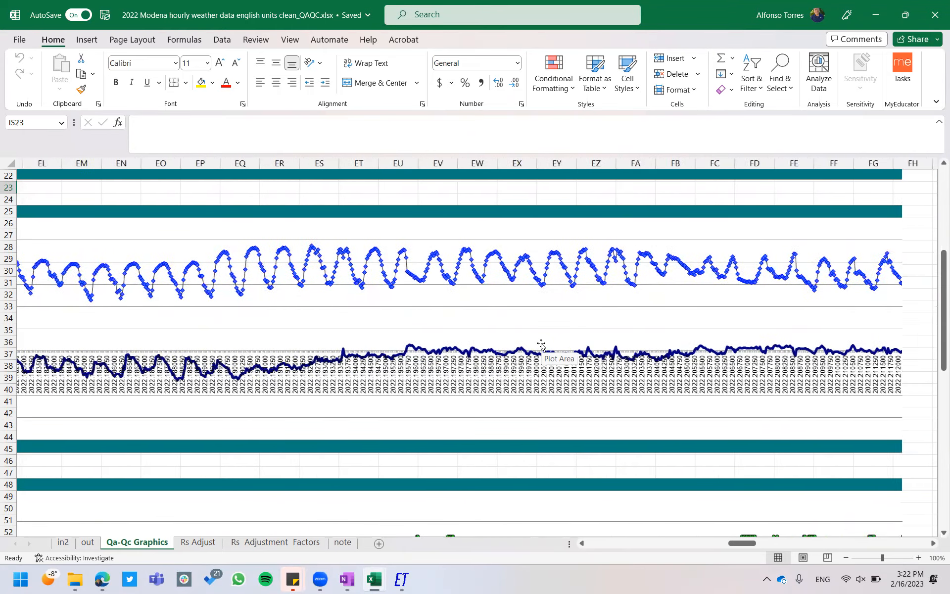
scroll(541, 345, right, 10)
scroll(541, 345, right, 7)
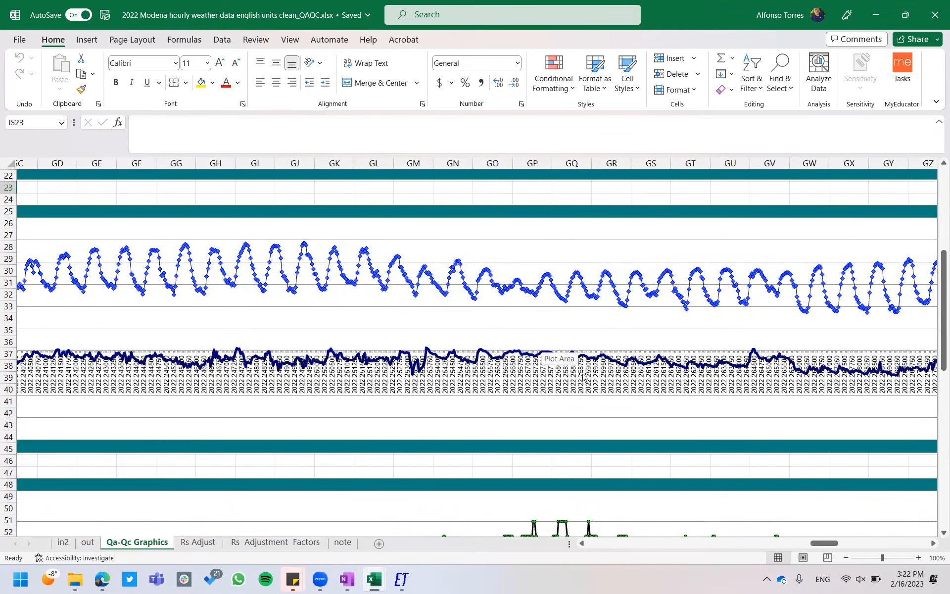
Step: Move to the relative humidity chart below and inspect its scale and first weeks of January data
scroll(614, 421, down, 6)
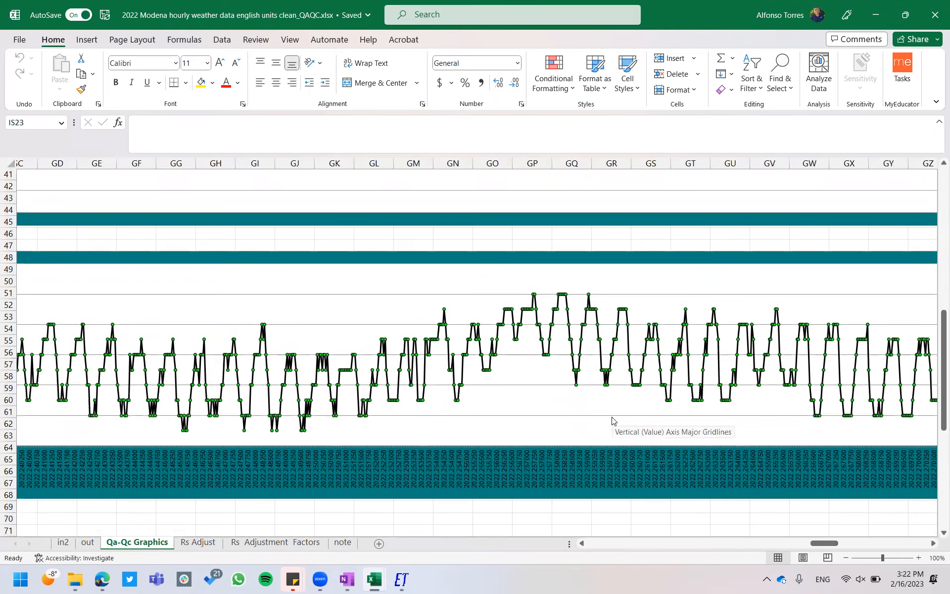
scroll(614, 420, left, 8)
scroll(688, 518, left, 4)
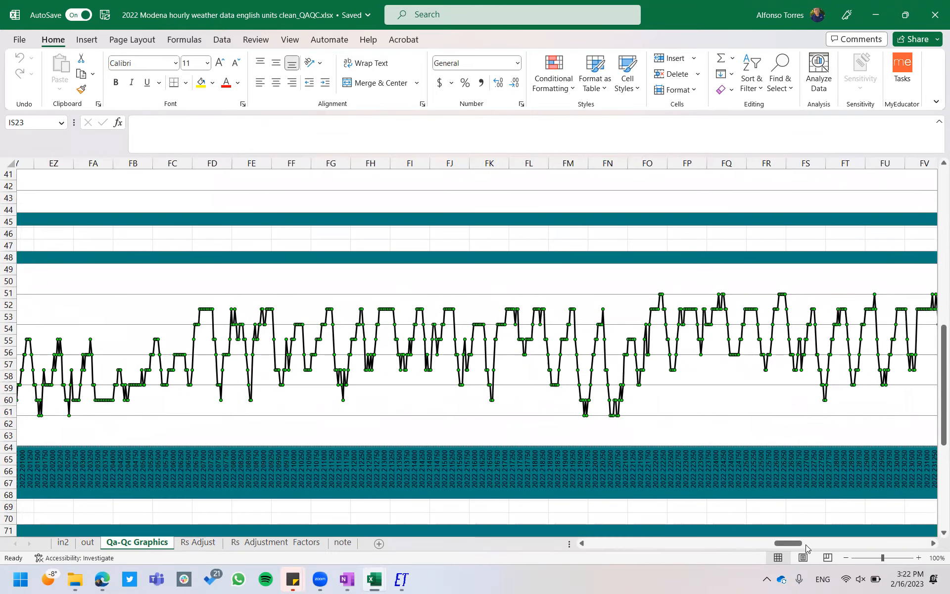
drag(797, 543, 594, 544)
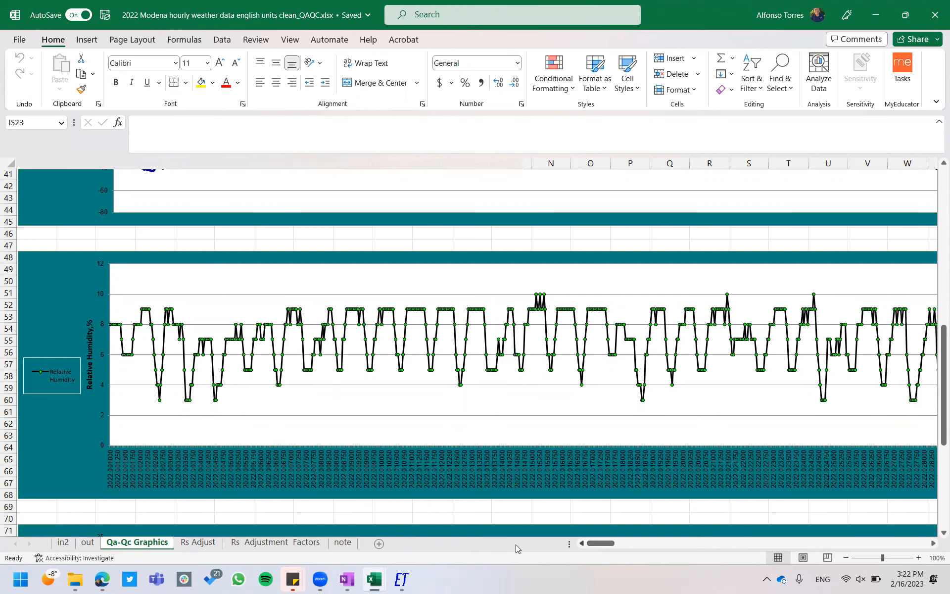
scroll(442, 440, right, 1)
scroll(442, 440, right, 6)
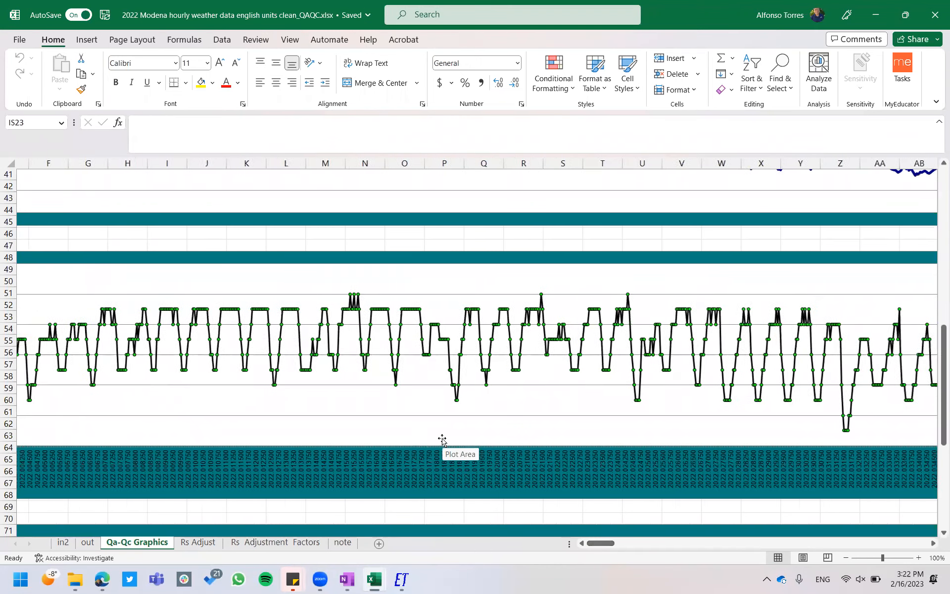
scroll(442, 440, left, 7)
scroll(442, 440, right, 1)
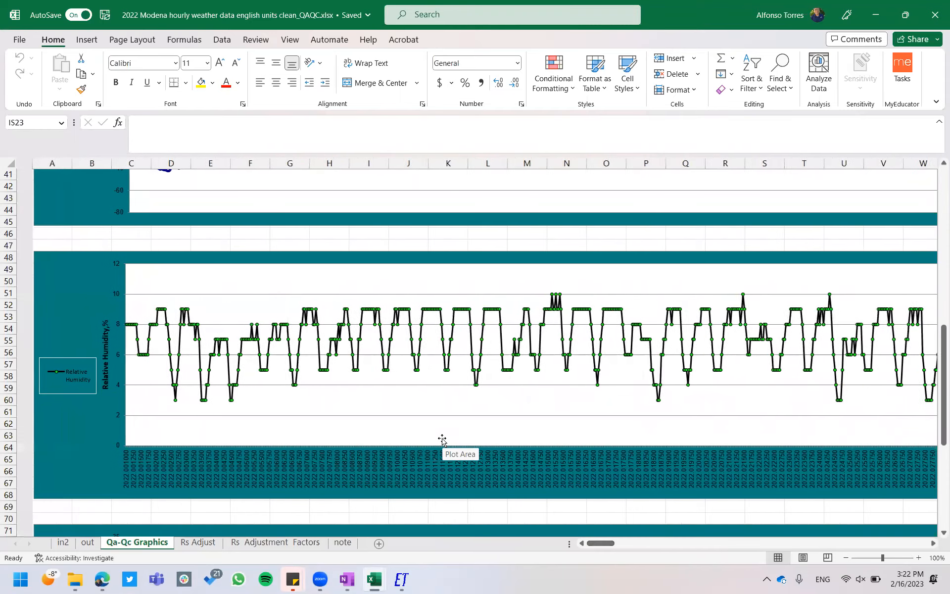
Step: Examine the hourly relative humidity curve from January through early July
scroll(442, 440, right, 15)
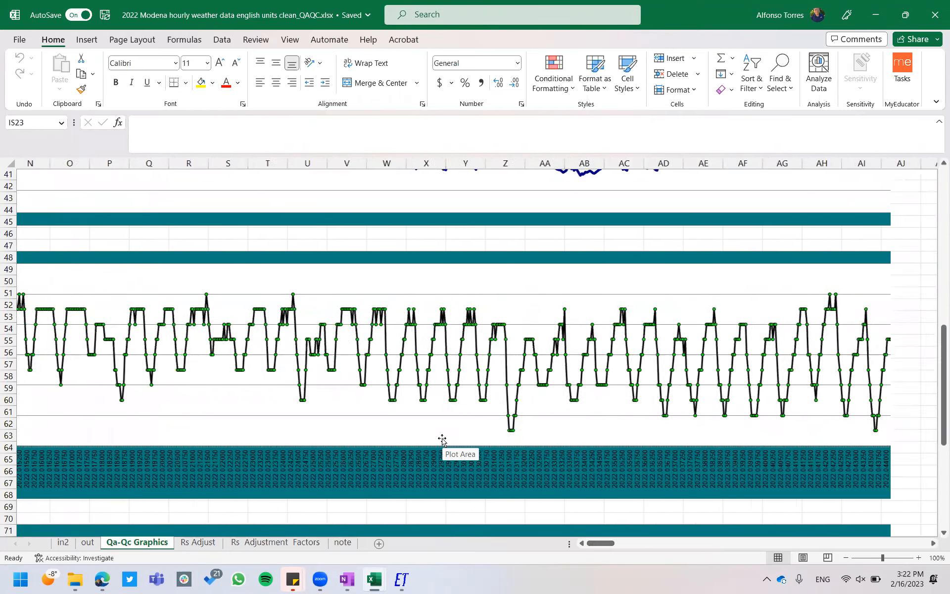
scroll(442, 440, right, 12)
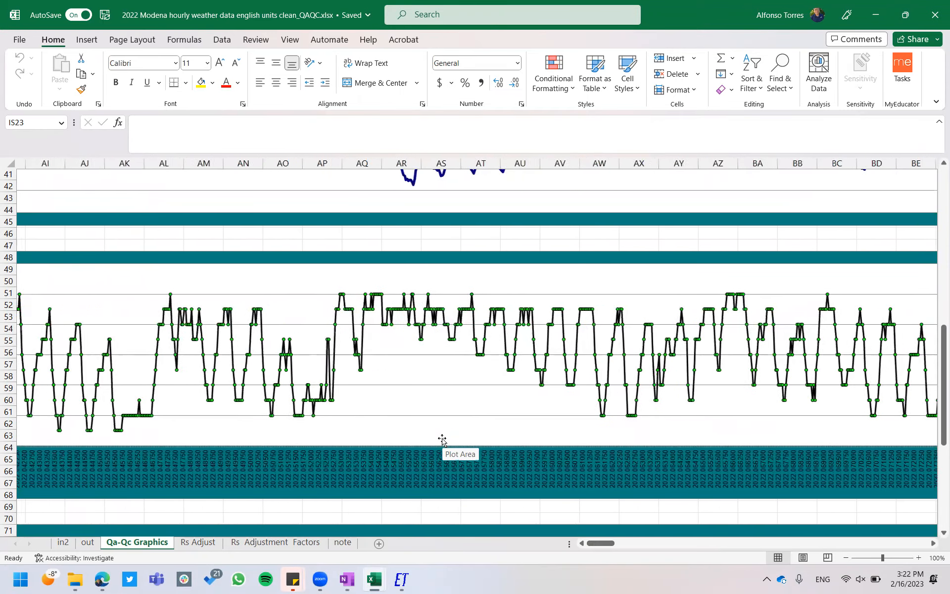
scroll(442, 440, right, 5)
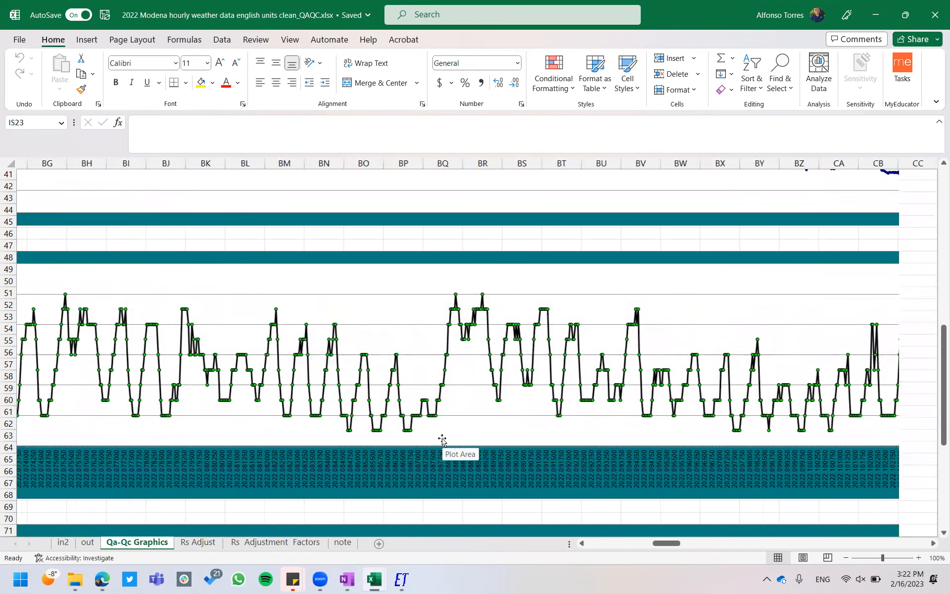
scroll(442, 440, right, 2)
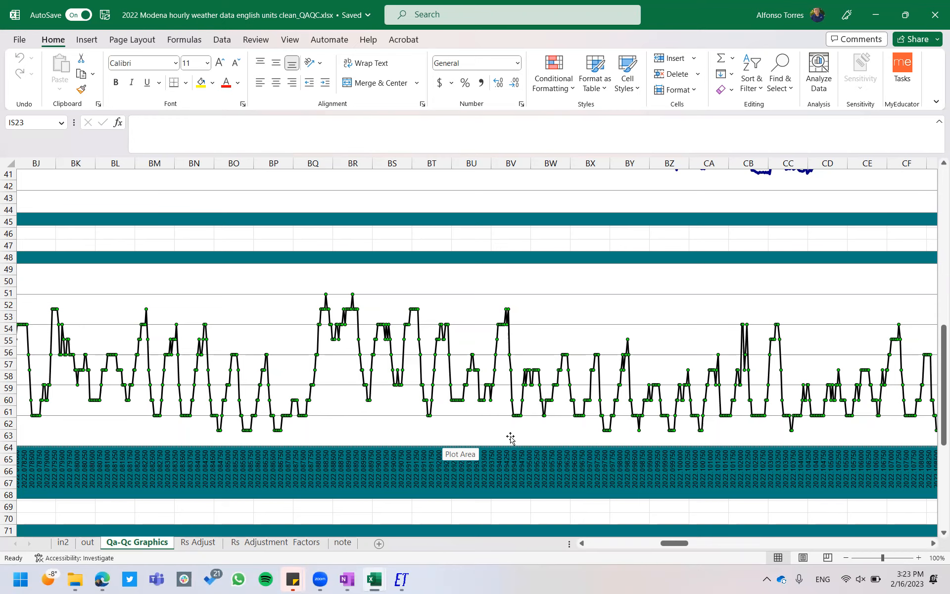
scroll(510, 438, right, 3)
scroll(510, 438, right, 2)
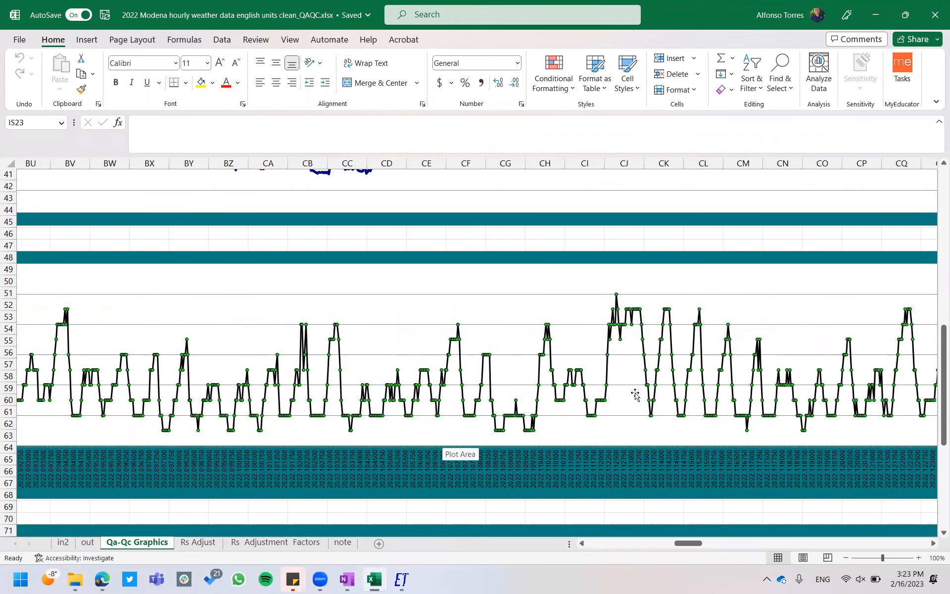
scroll(636, 395, right, 3)
scroll(636, 395, right, 5)
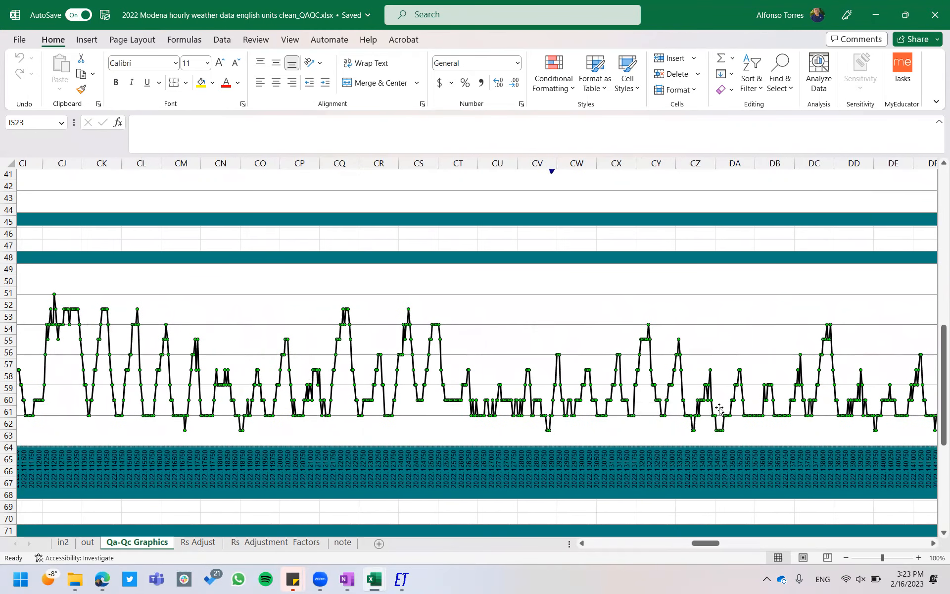
scroll(719, 409, right, 10)
scroll(719, 409, right, 10)
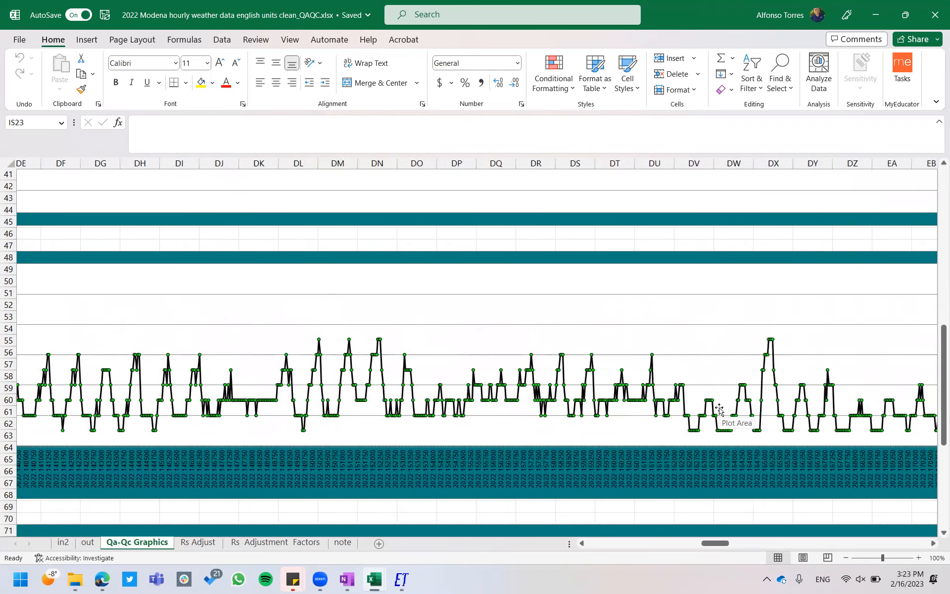
Step: Finish examining the hourly relative humidity curve and return to the start of the chart in January
scroll(719, 409, left, 3)
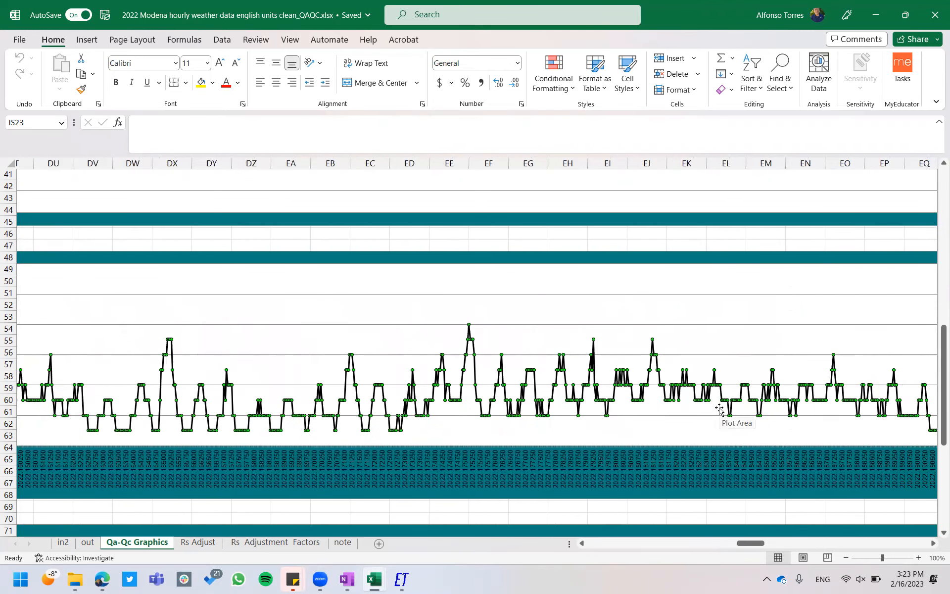
scroll(719, 409, left, 8)
scroll(719, 409, left, 18)
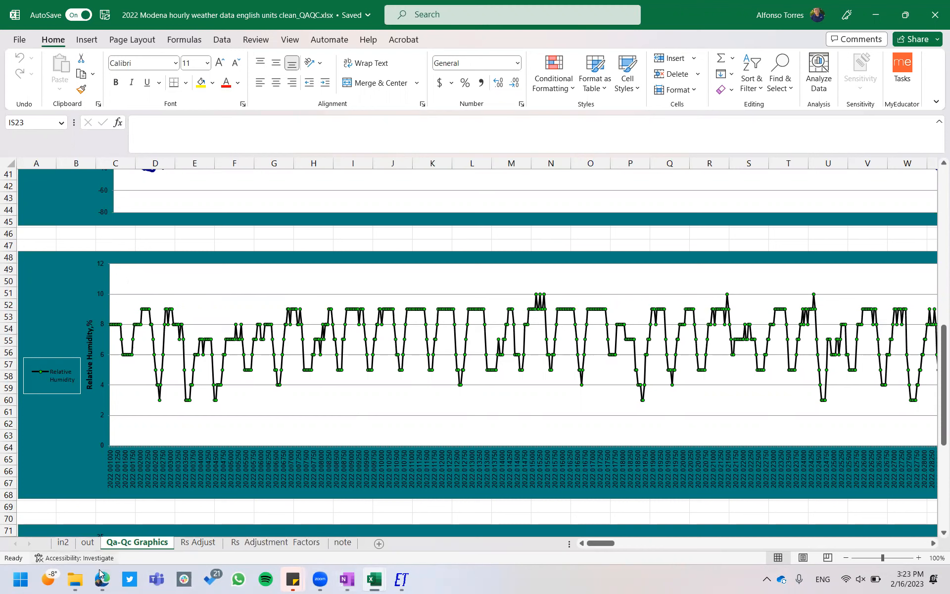
Step: Switch to the Utah Climate Center page in the browser and check the units of the relative humidity variables
mouse_move(102, 577)
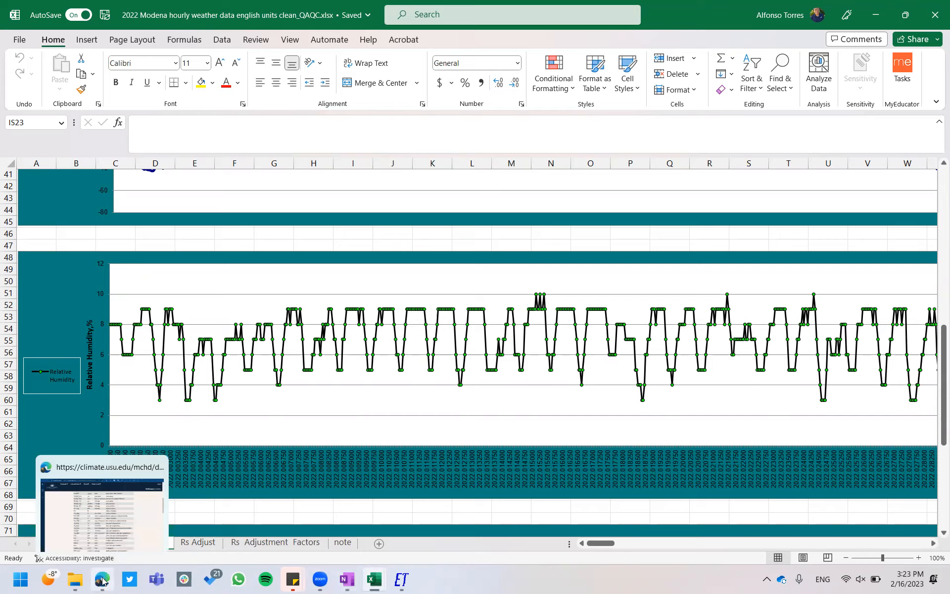
click(121, 511)
scroll(188, 275, up, 3)
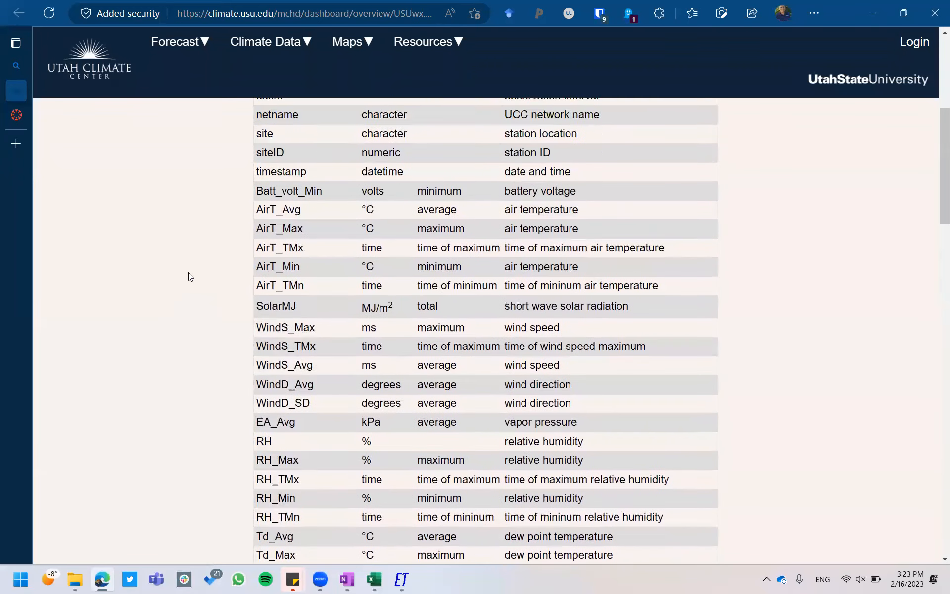
scroll(190, 276, up, 2)
scroll(190, 276, down, 1)
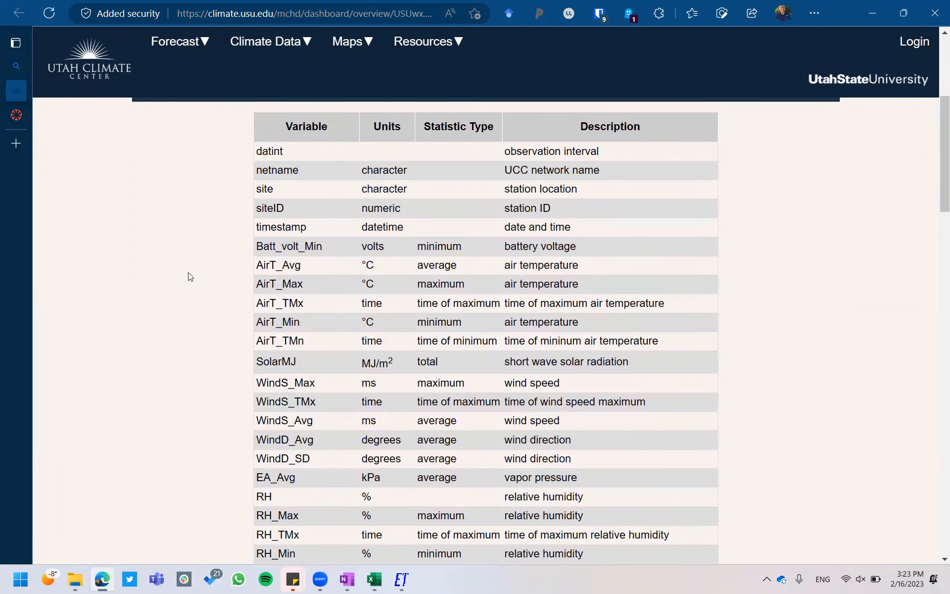
scroll(214, 372, down, 1)
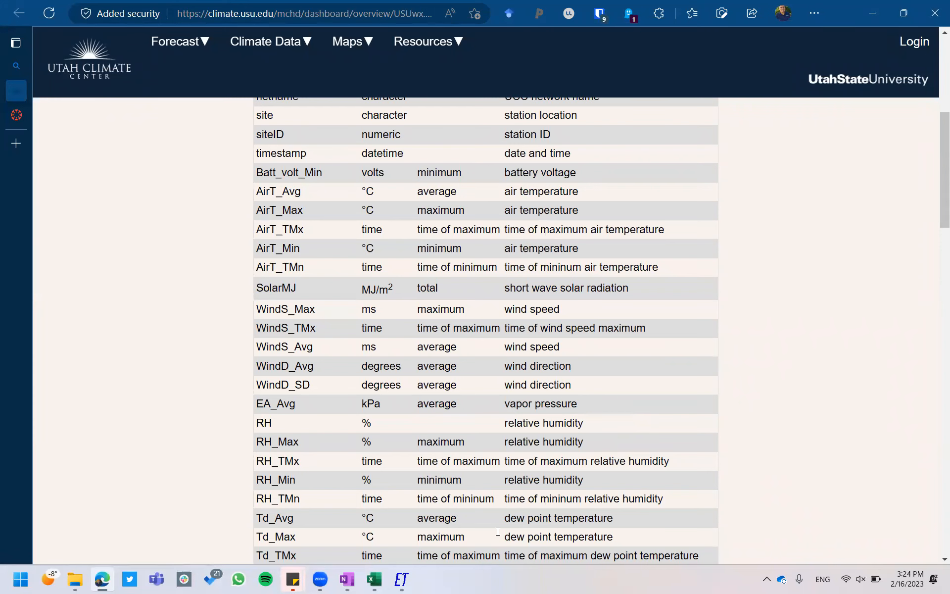
click(375, 582)
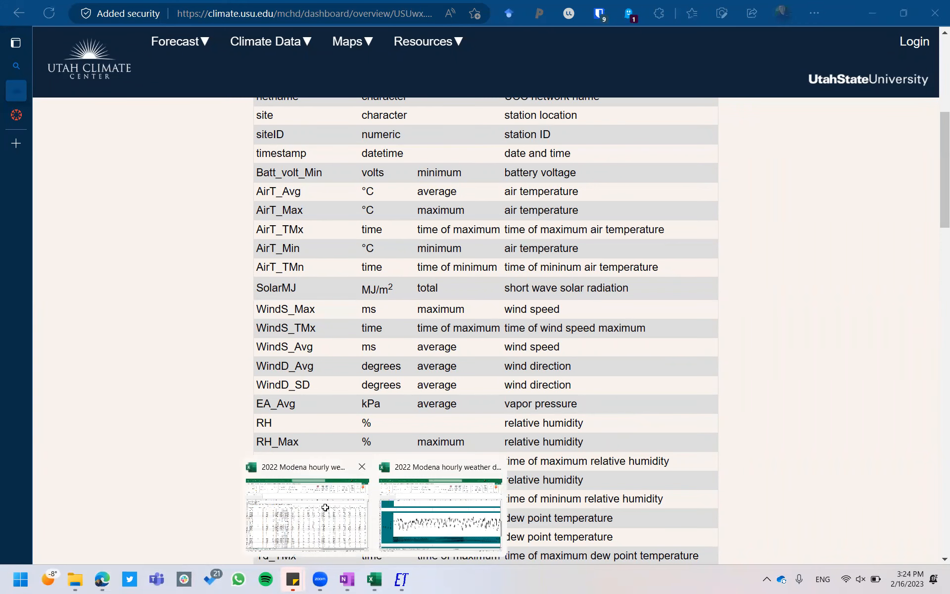
click(325, 507)
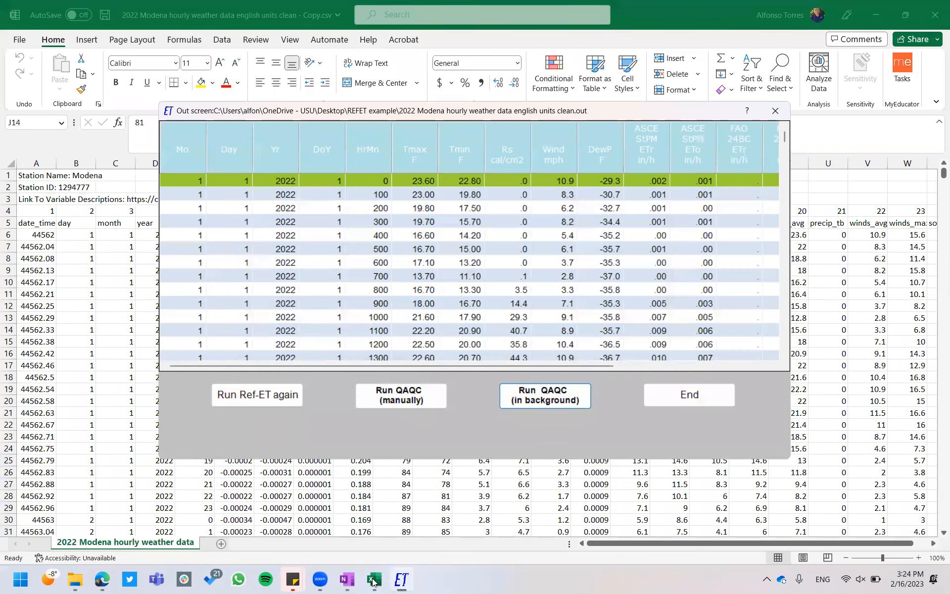
mouse_move(373, 581)
click(416, 506)
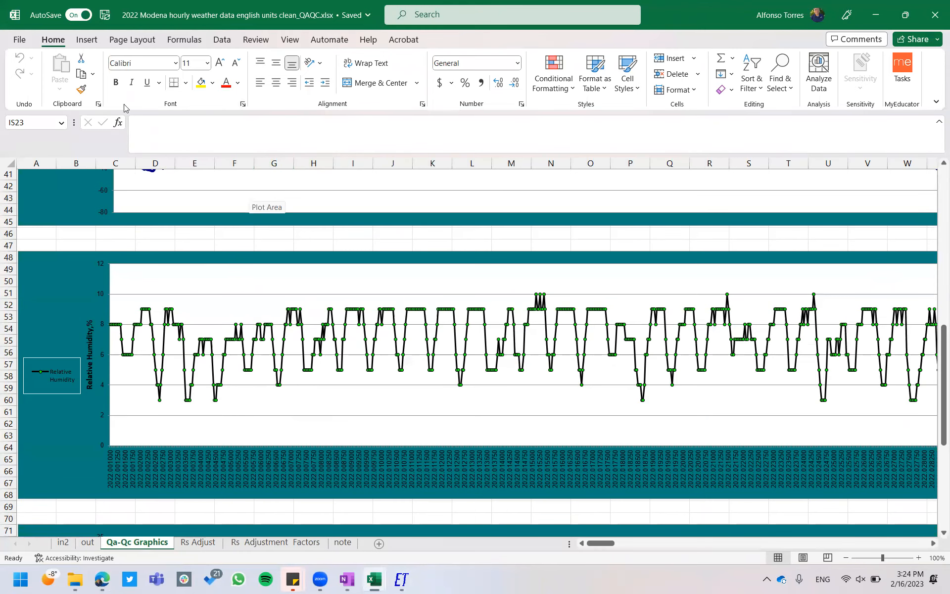
click(19, 42)
click(53, 178)
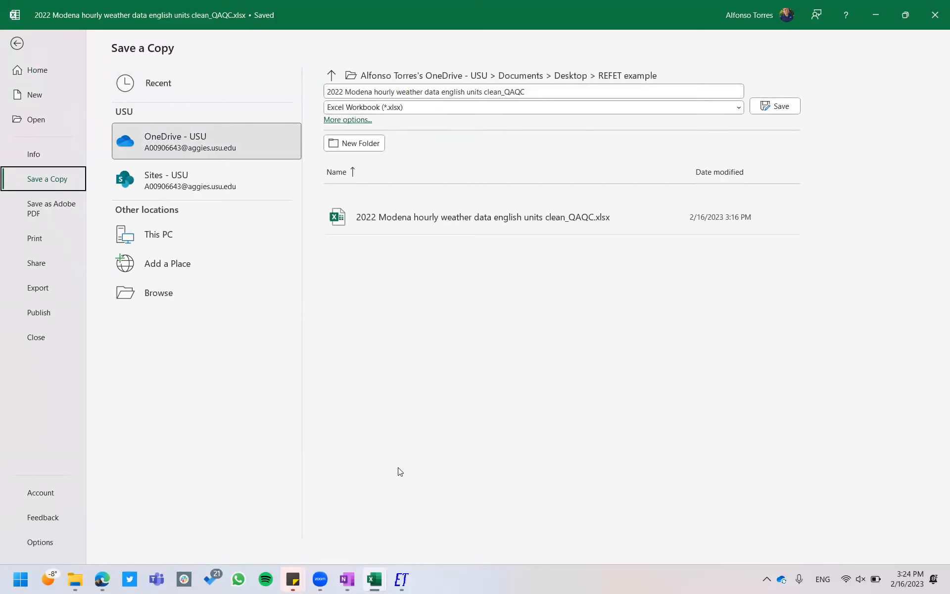
Step: Inspect the rh_max and rh_min columns in the hourly weather CSV against the REF-ET output screen
mouse_move(376, 580)
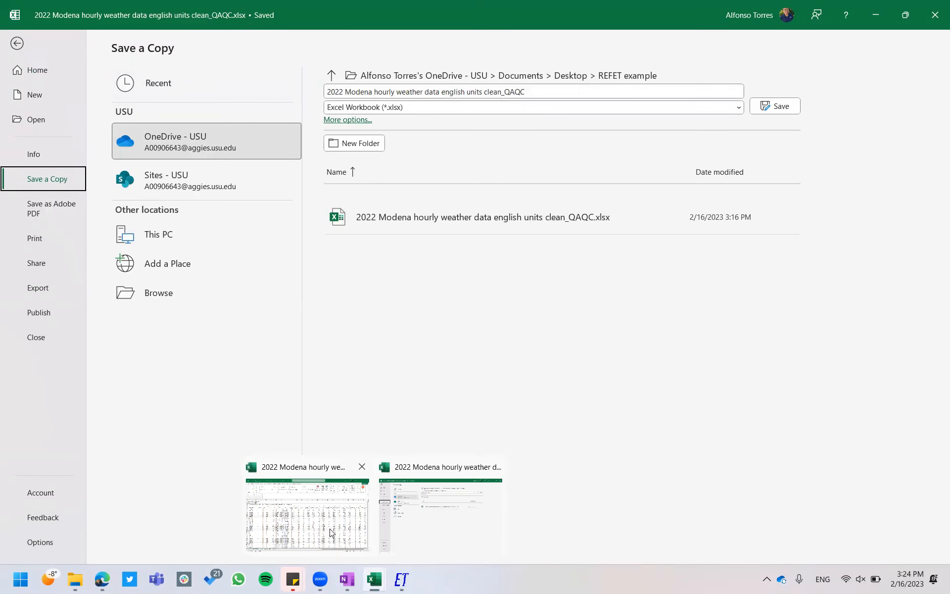
click(331, 533)
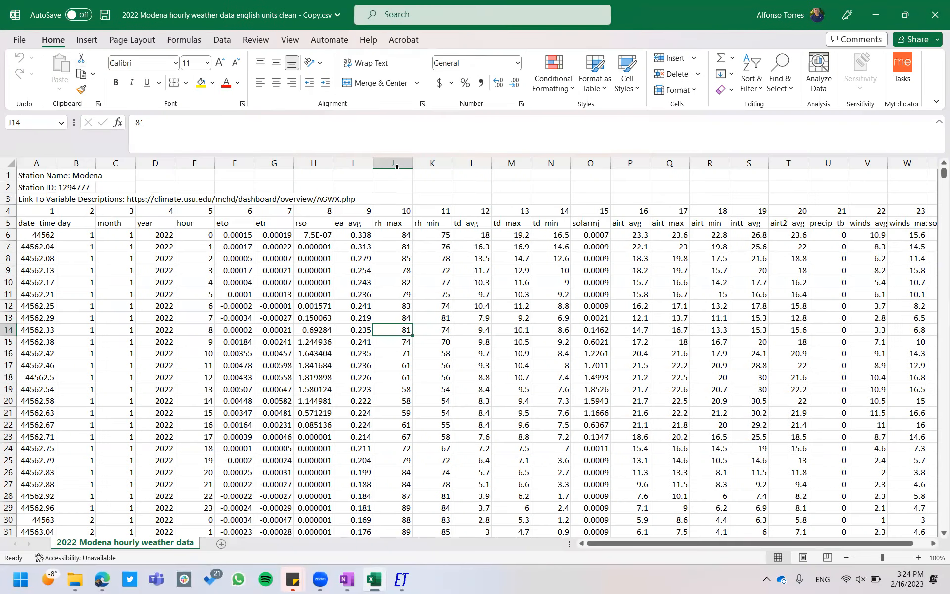
drag(396, 164, 425, 160)
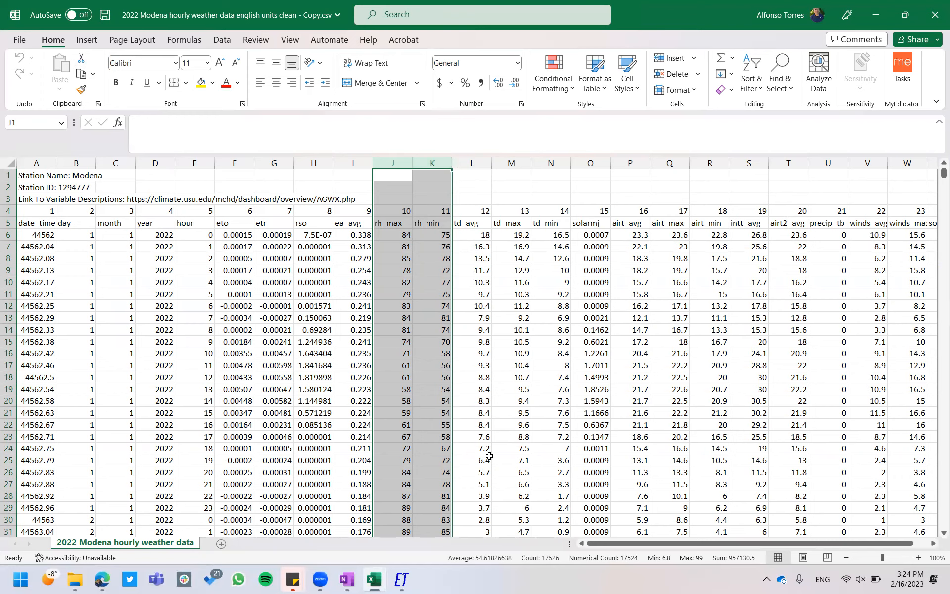
mouse_move(394, 581)
click(402, 582)
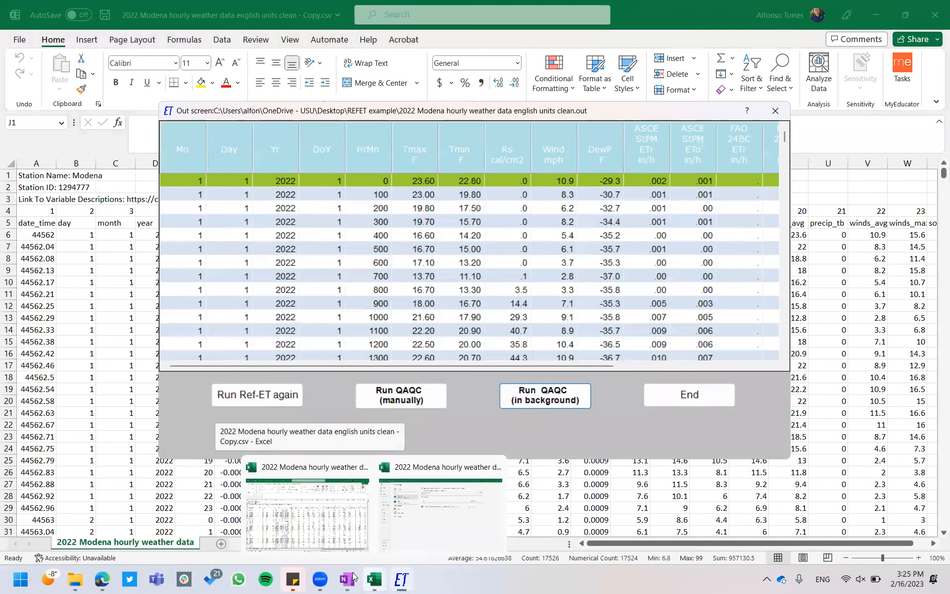
click(292, 501)
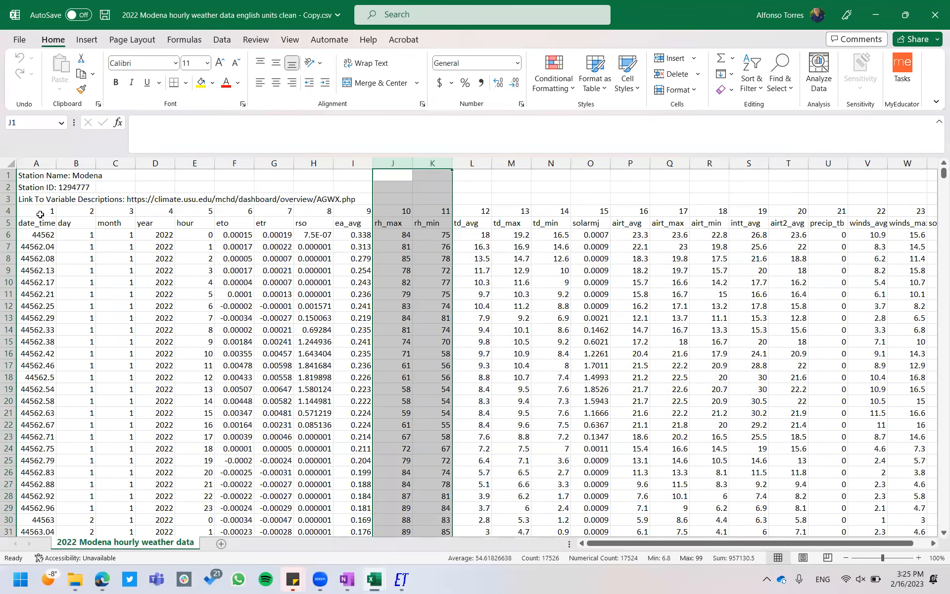
Step: Go through the column numbers in row 4 of the CSV one by one, from date_time to td_max
click(40, 211)
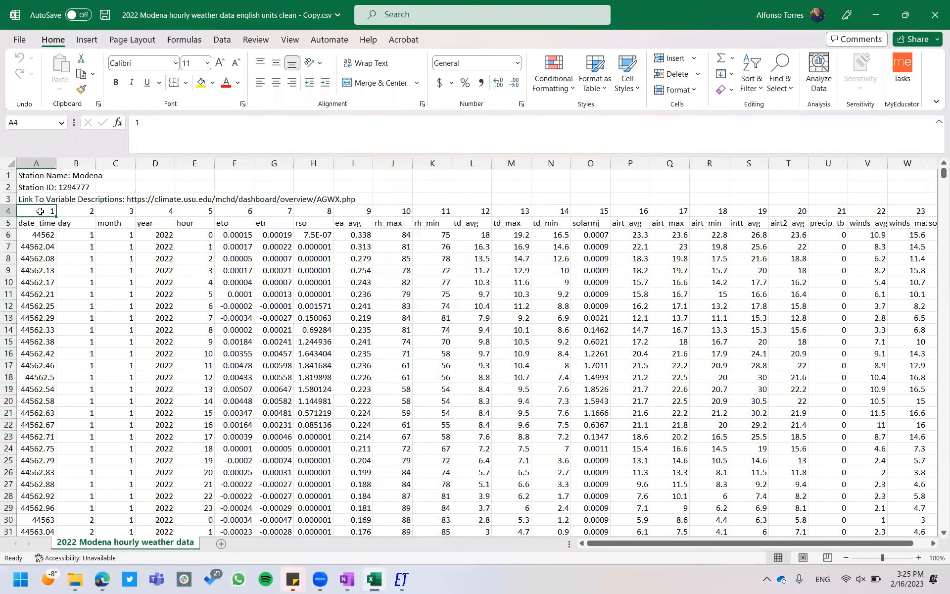
key(Right)
key(Right)
key(Right)
key(Right)
key(Right)
key(Right)
key(Right)
key(Right)
key(Right)
key(Right)
key(Right)
key(Right)
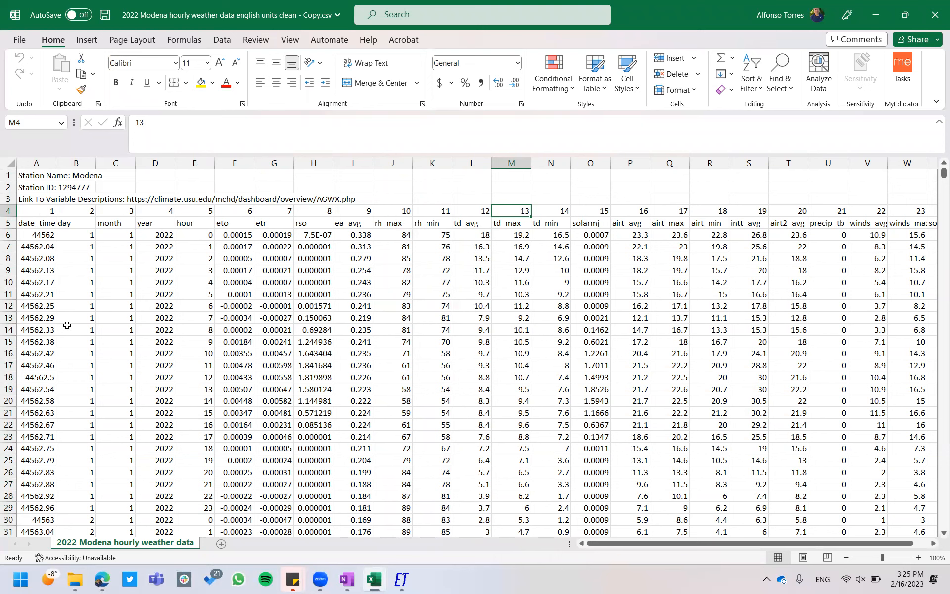
Step: Check the REF-ET output screen, return to the QAQC workbook's graphics and bring up the hourly wind speed chart
click(402, 580)
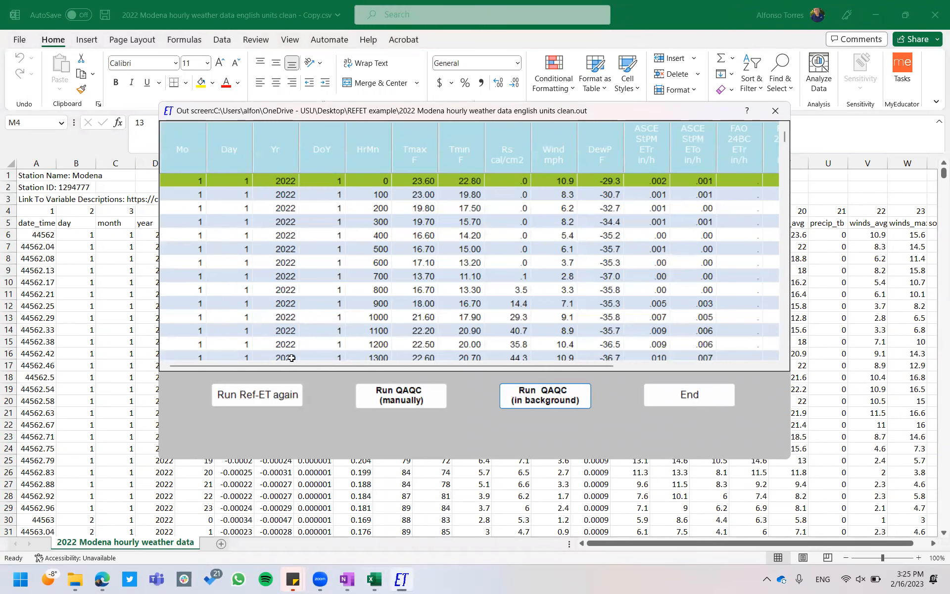
click(268, 545)
click(375, 582)
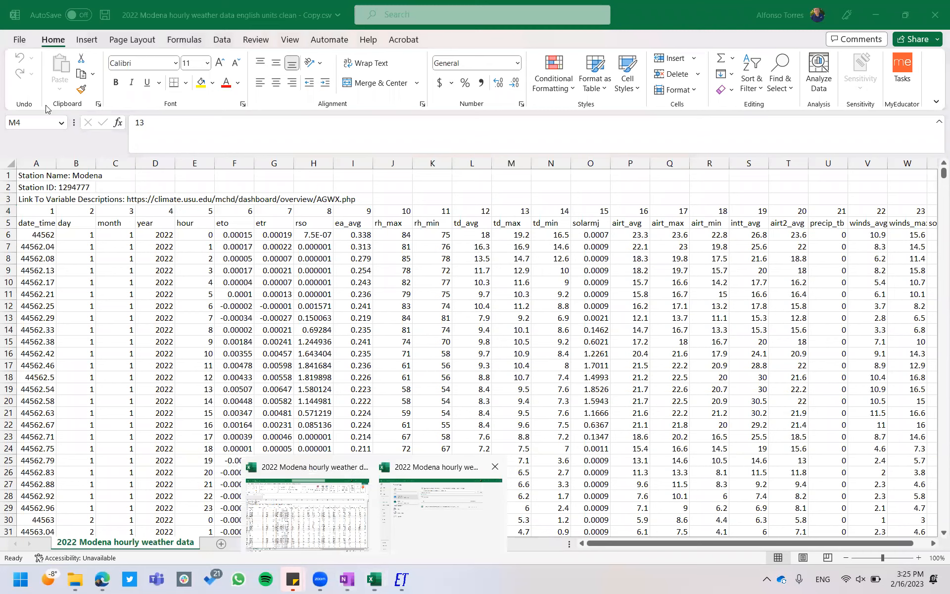
click(16, 45)
scroll(182, 285, down, 6)
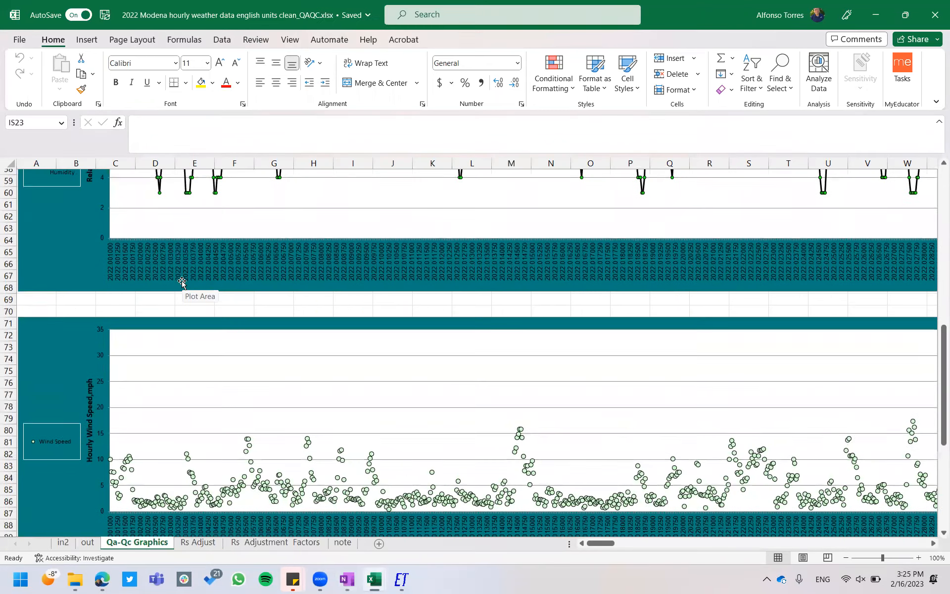
scroll(183, 285, up, 1)
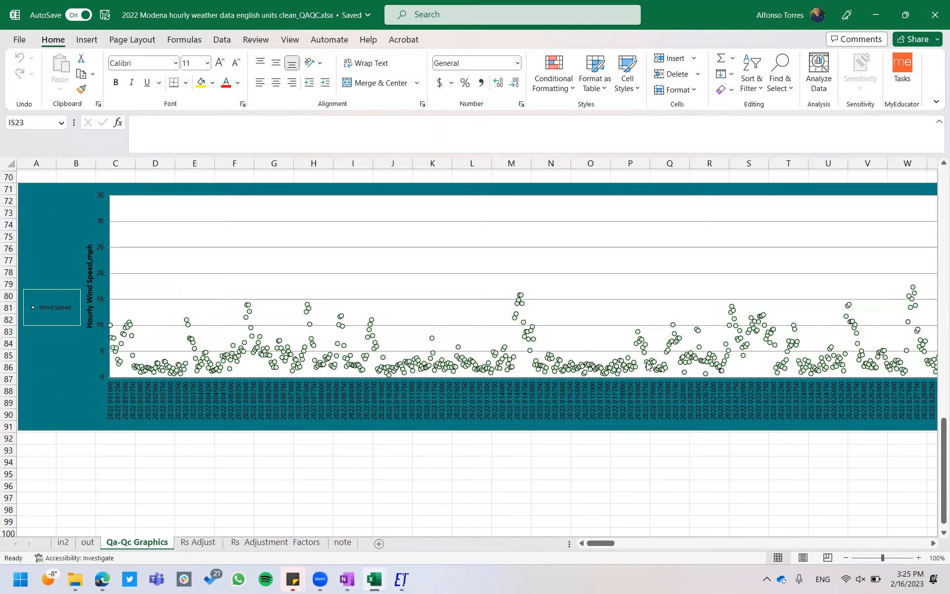
Step: Examine the hourly wind speed points from January through early August and go back over the April and May peaks
scroll(647, 366, right, 10)
scroll(648, 366, right, 13)
scroll(648, 366, right, 16)
scroll(647, 367, right, 13)
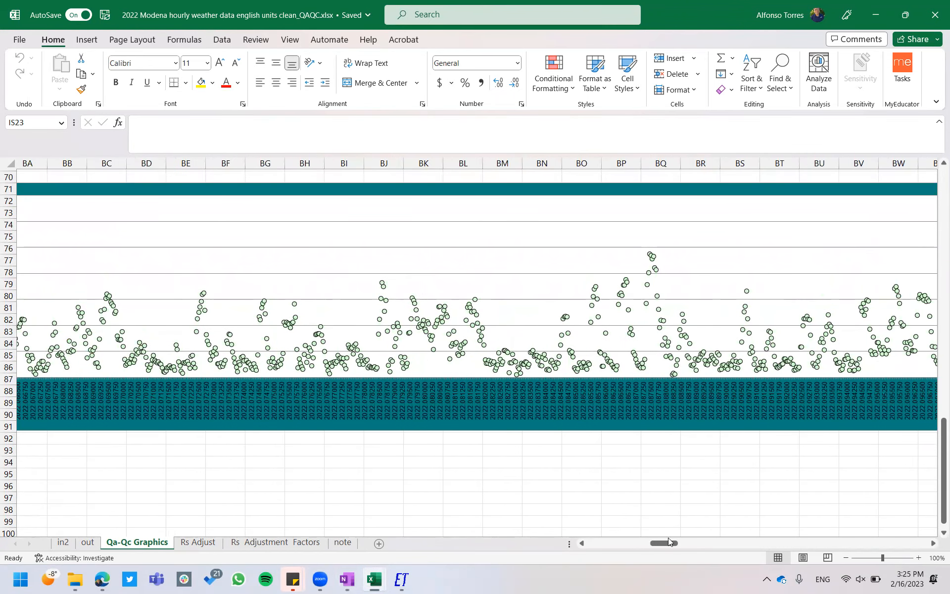
drag(666, 544, 776, 524)
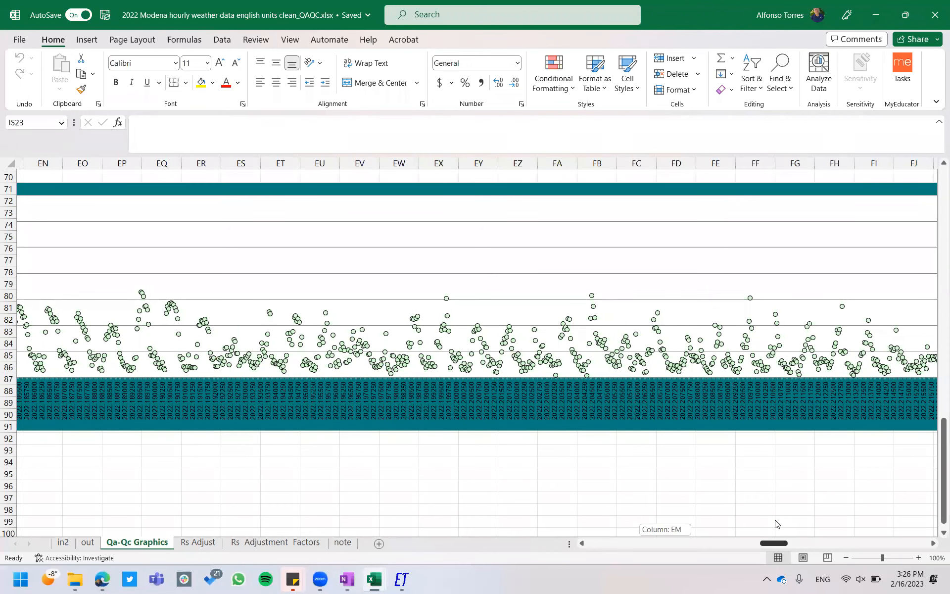
drag(776, 523, 678, 540)
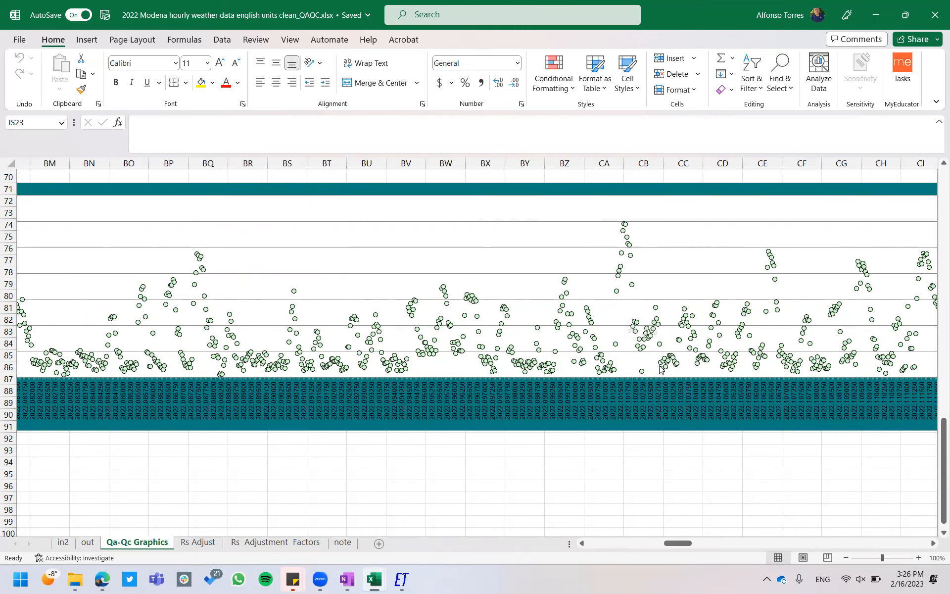
scroll(653, 337, right, 3)
mouse_move(660, 369)
scroll(660, 369, right, 6)
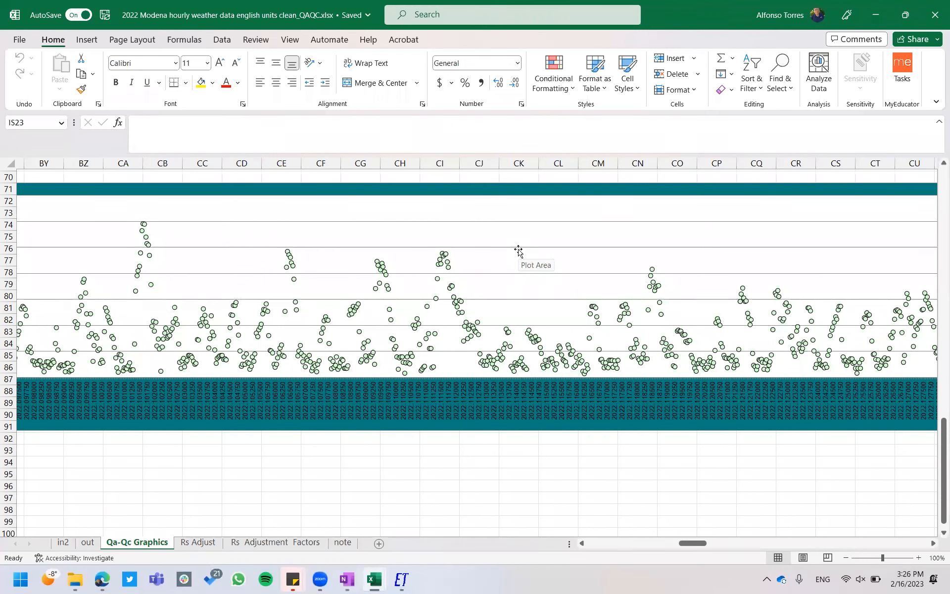
click(383, 447)
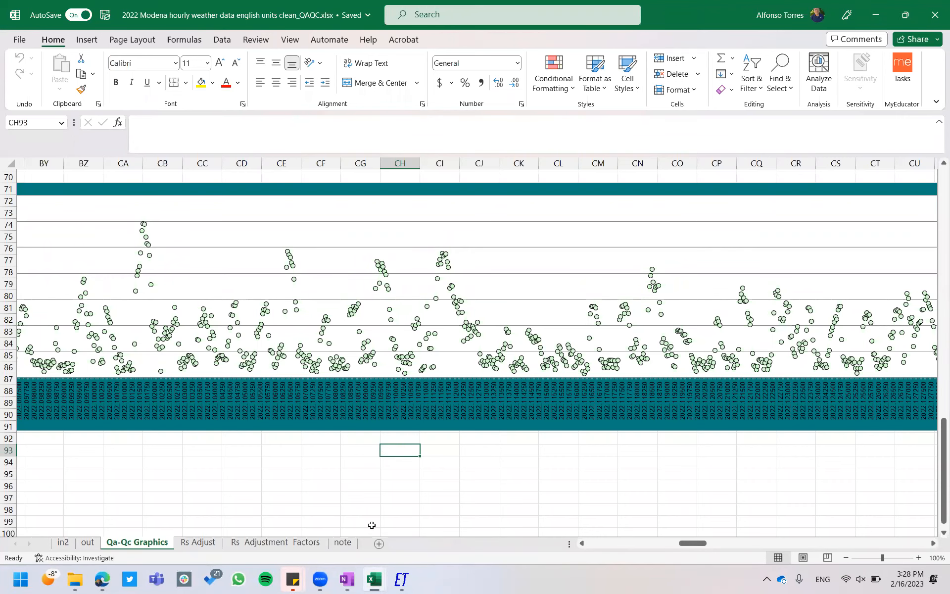
Step: Save a copy of the QAQC workbook as "ET comparison" in the REFET example folder
click(401, 579)
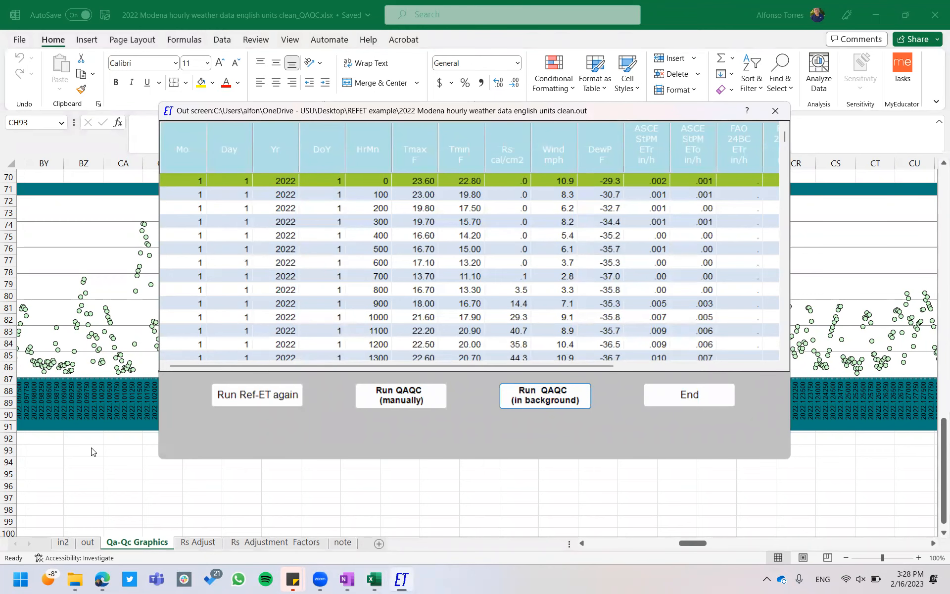
click(74, 465)
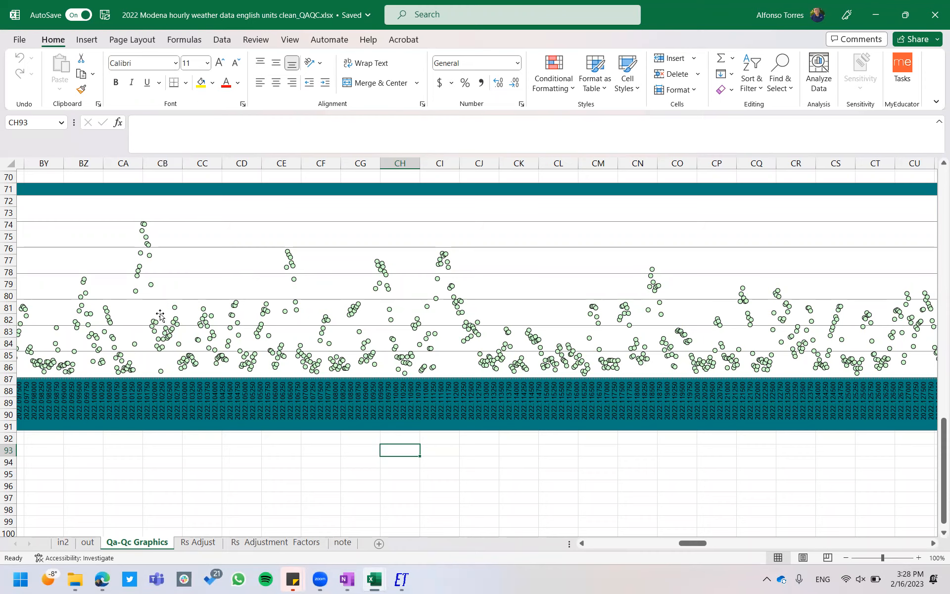
scroll(160, 319, up, 8)
click(20, 39)
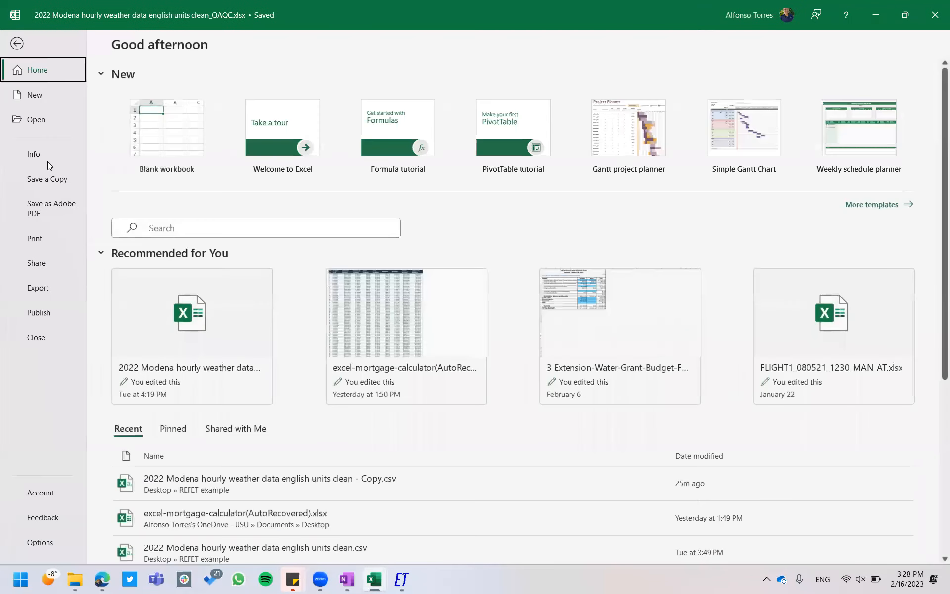
click(55, 182)
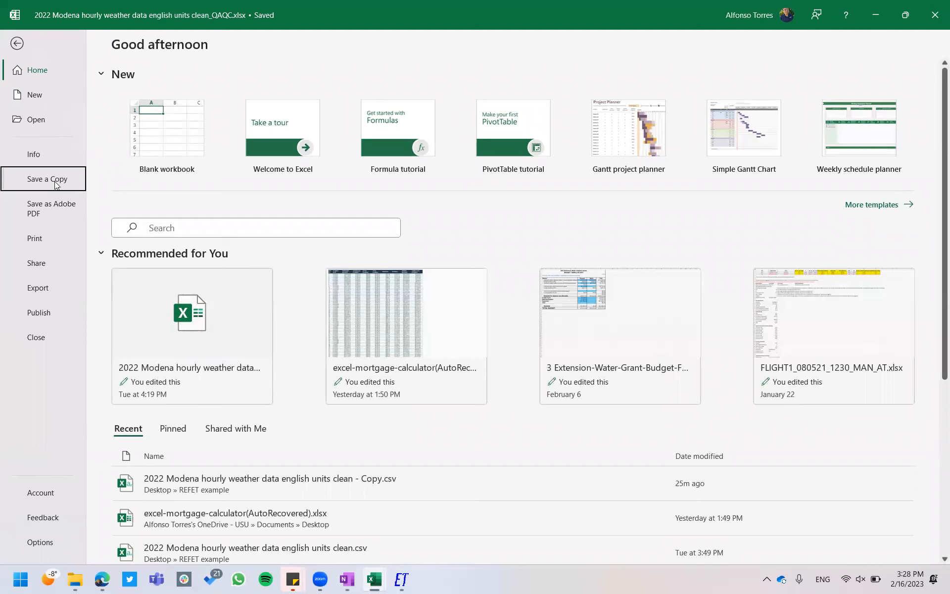
click(548, 90)
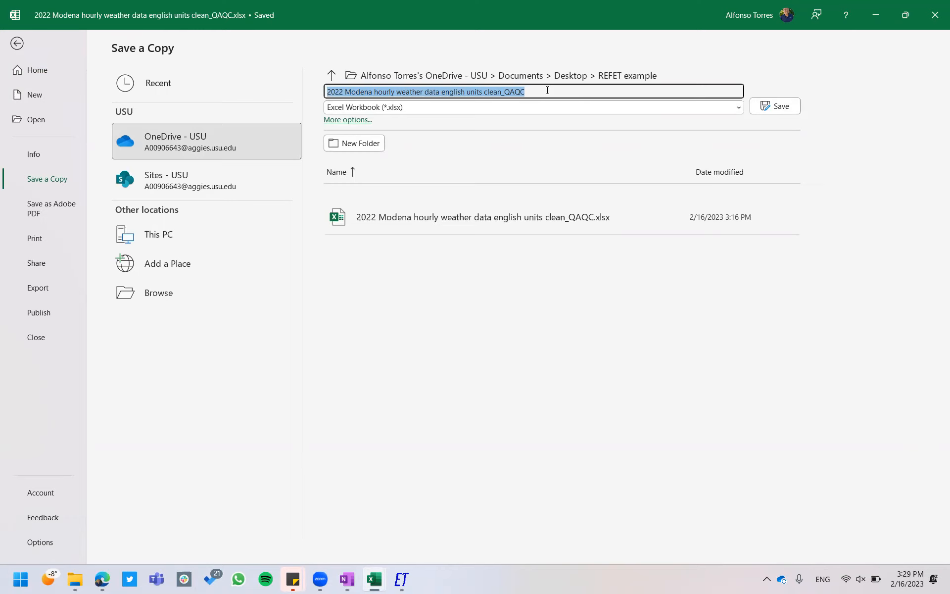
text(ET comparison)
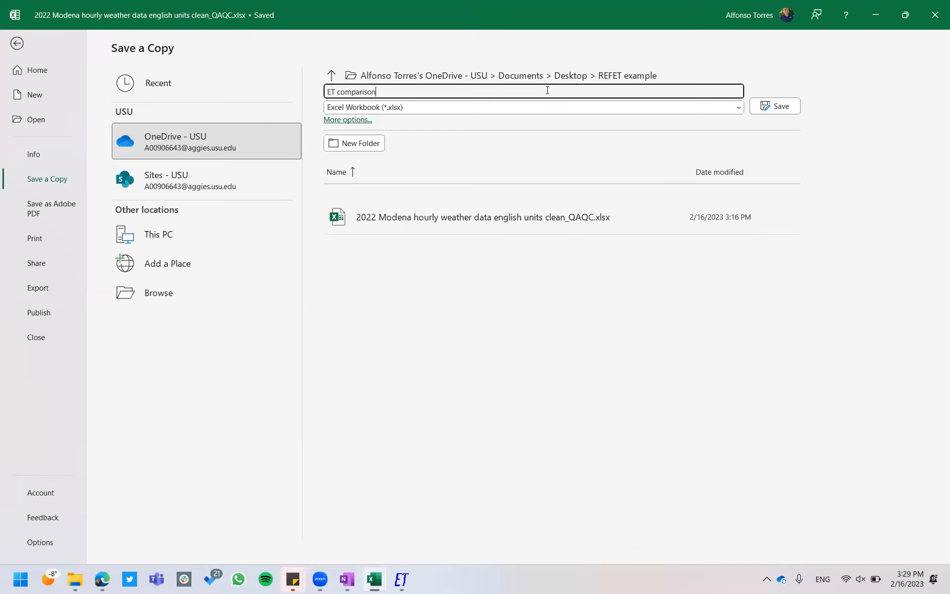
key(Return)
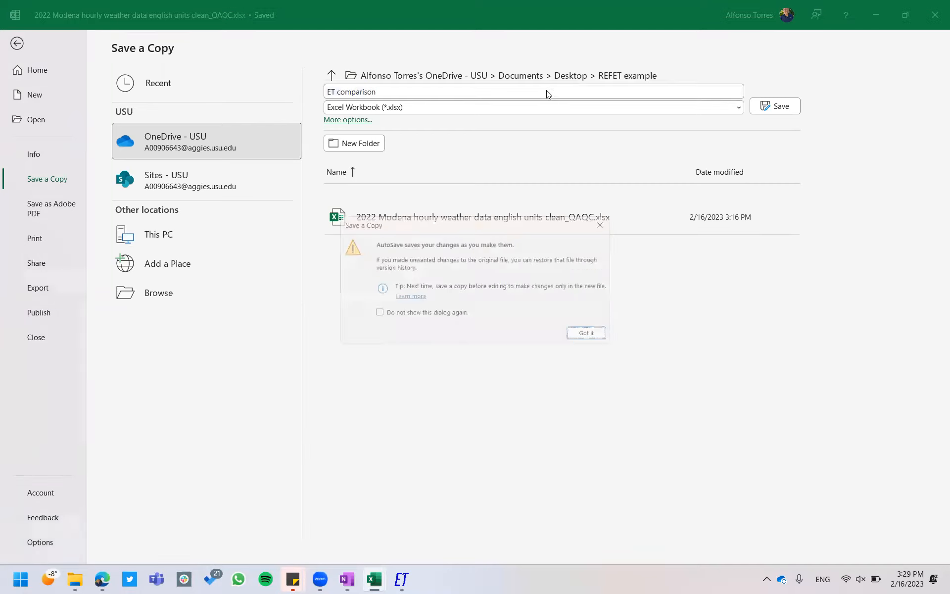
click(591, 337)
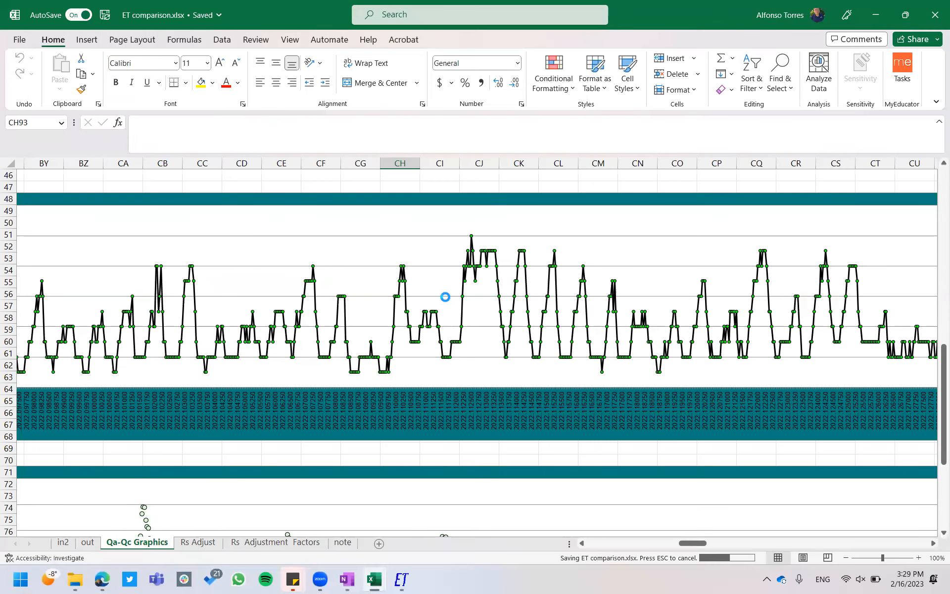
Step: Switch to REF-ET and rerun it with the clean Modena CSV and 2022 Modena.def, continuing to the weather station description
click(402, 581)
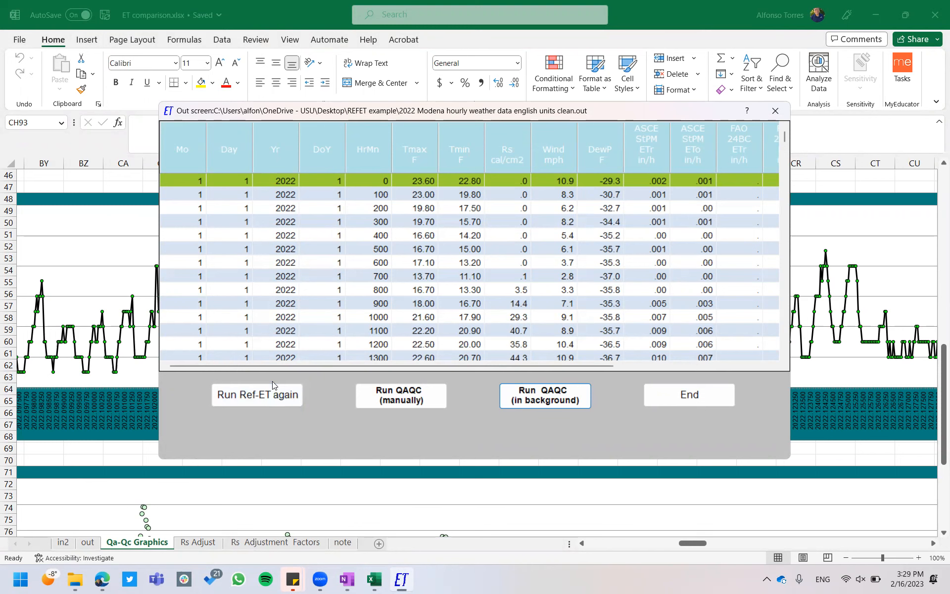
click(266, 395)
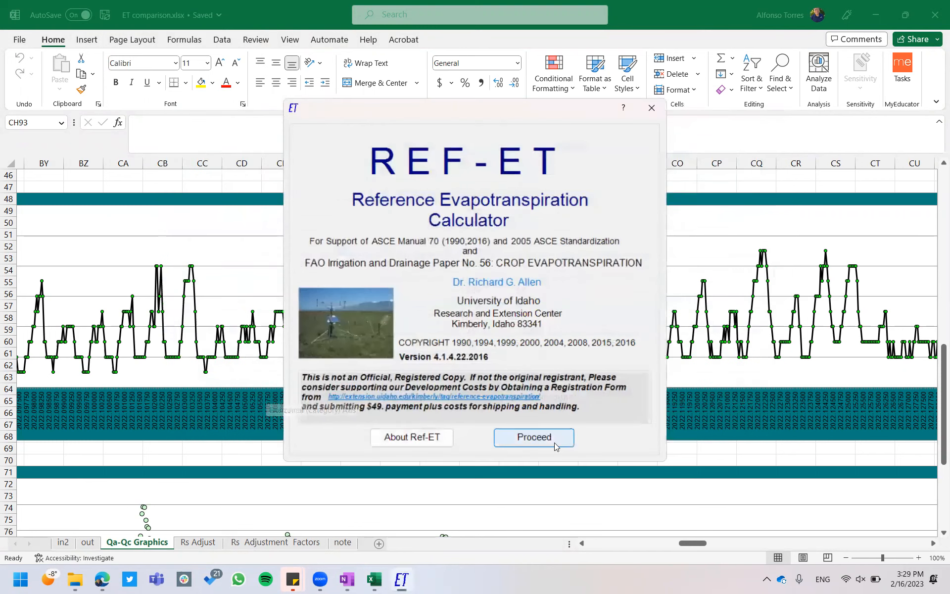
click(548, 434)
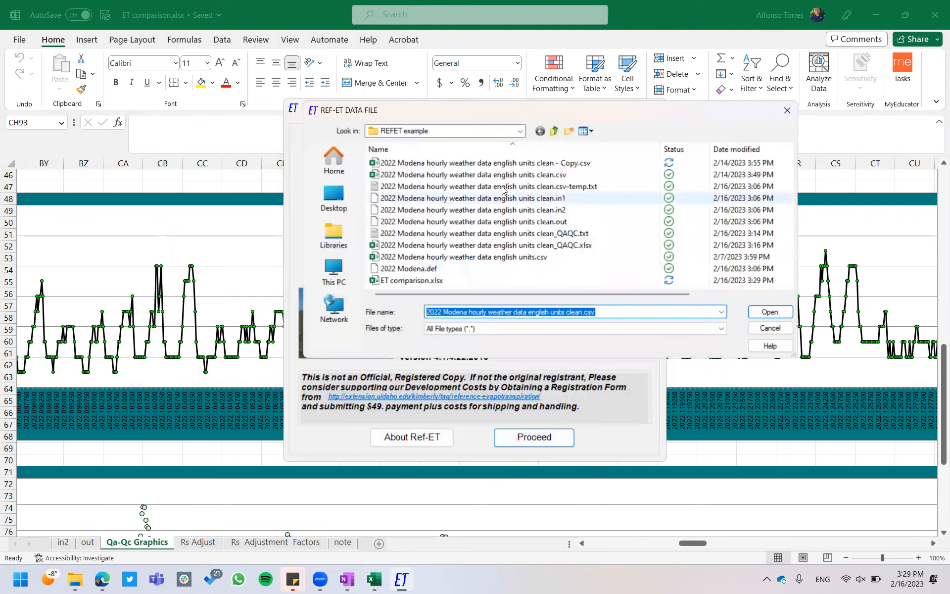
click(517, 175)
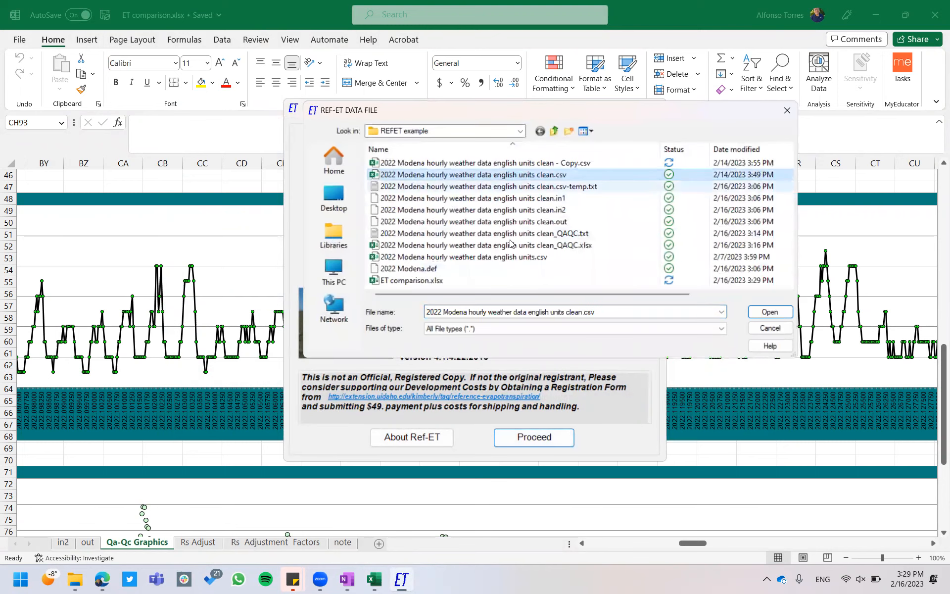
click(768, 312)
click(430, 163)
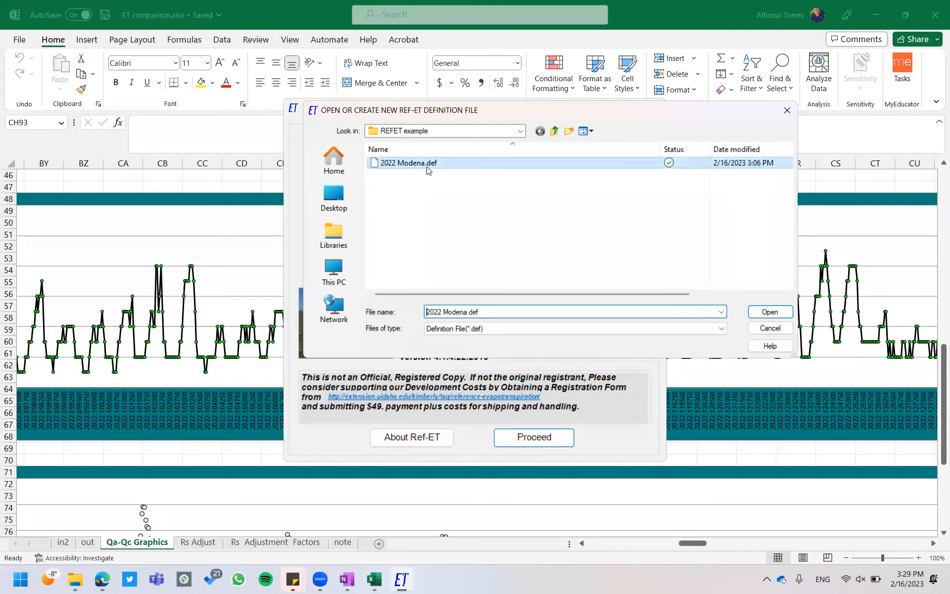
click(770, 312)
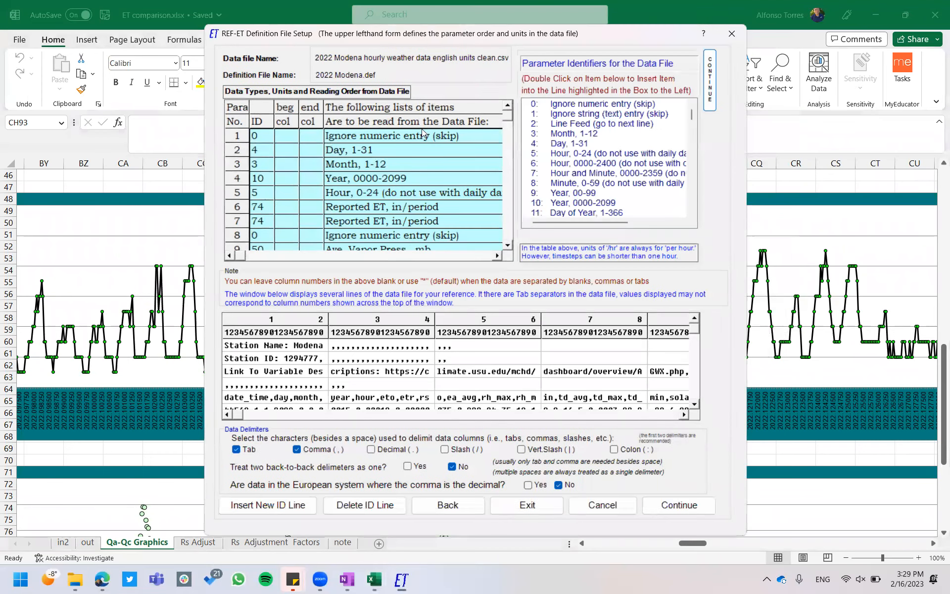
click(658, 506)
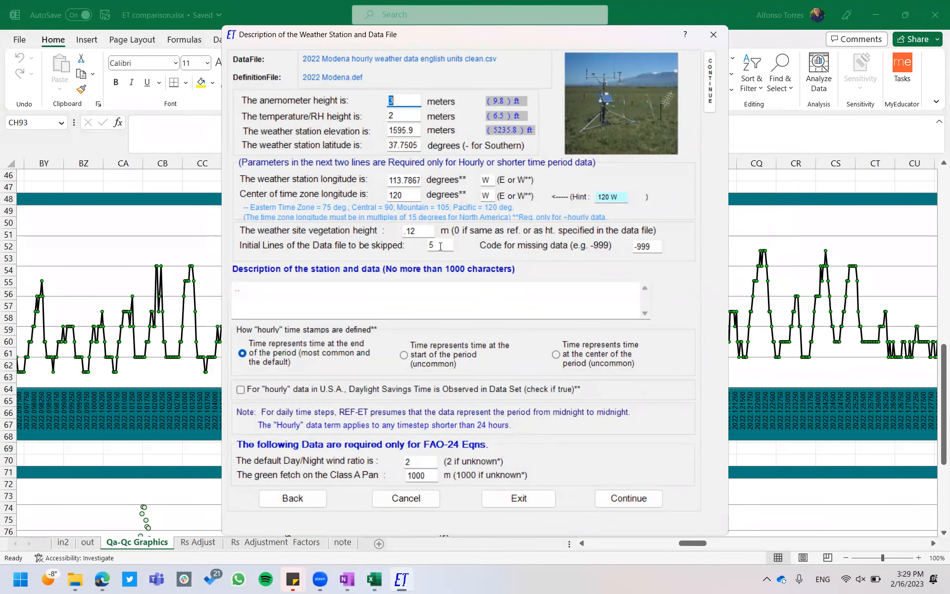
Step: Check the number of initial data file lines to be skipped and exit REF-ET
click(439, 246)
drag(439, 246, 421, 244)
click(442, 245)
double_click(437, 245)
click(437, 245)
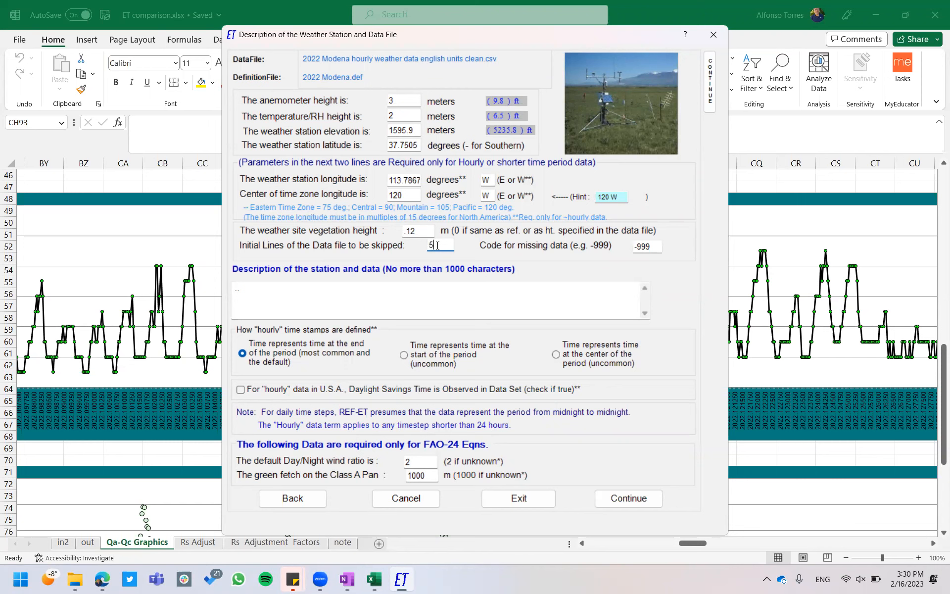
click(523, 496)
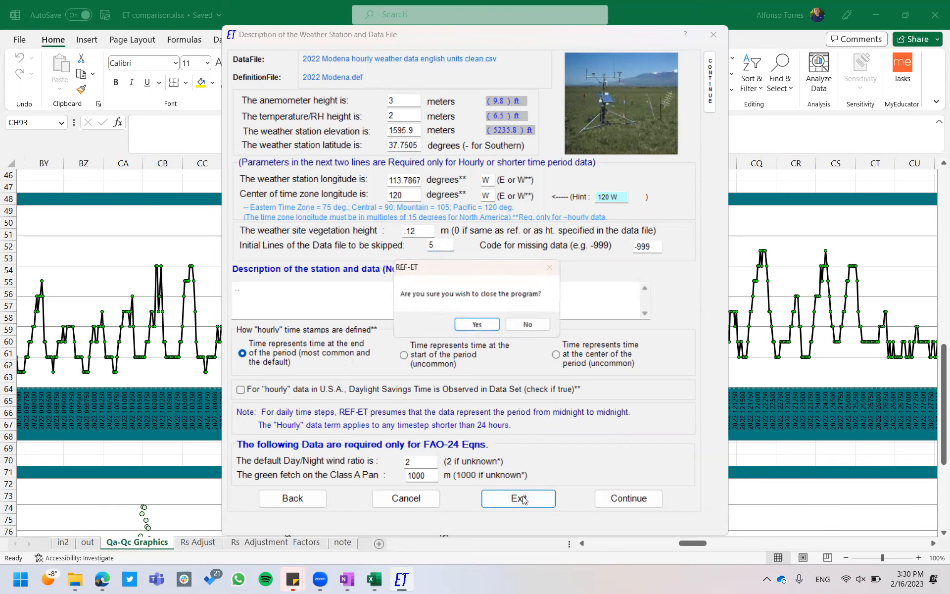
click(491, 324)
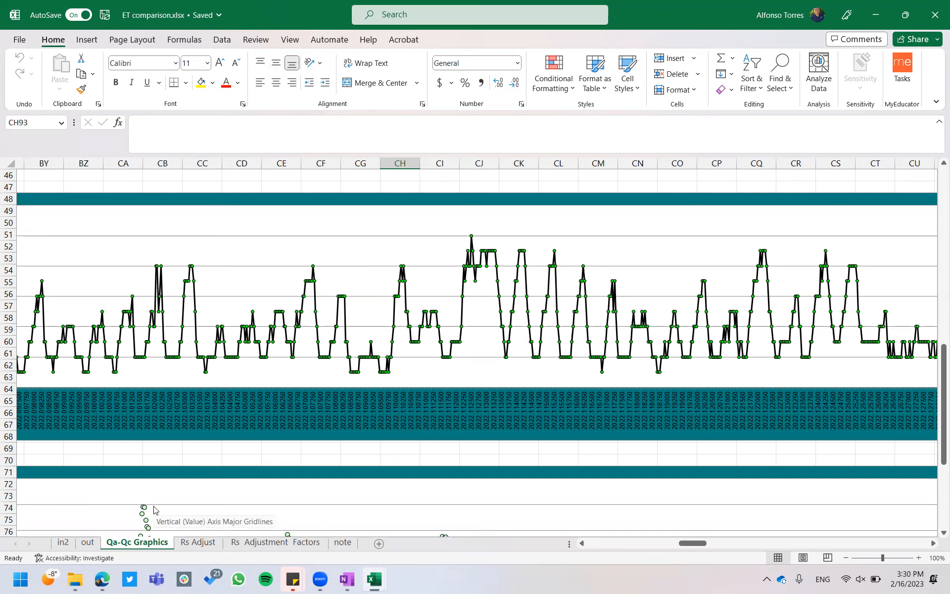
Step: Make the ET method headers in L76:R79 of the out sheet bold with a yellow fill
click(86, 542)
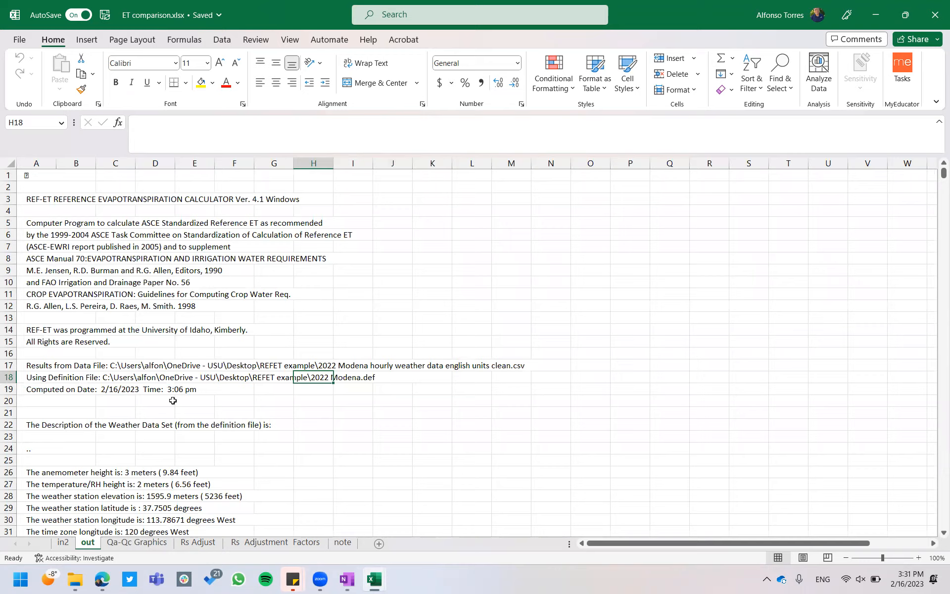
scroll(172, 400, down, 12)
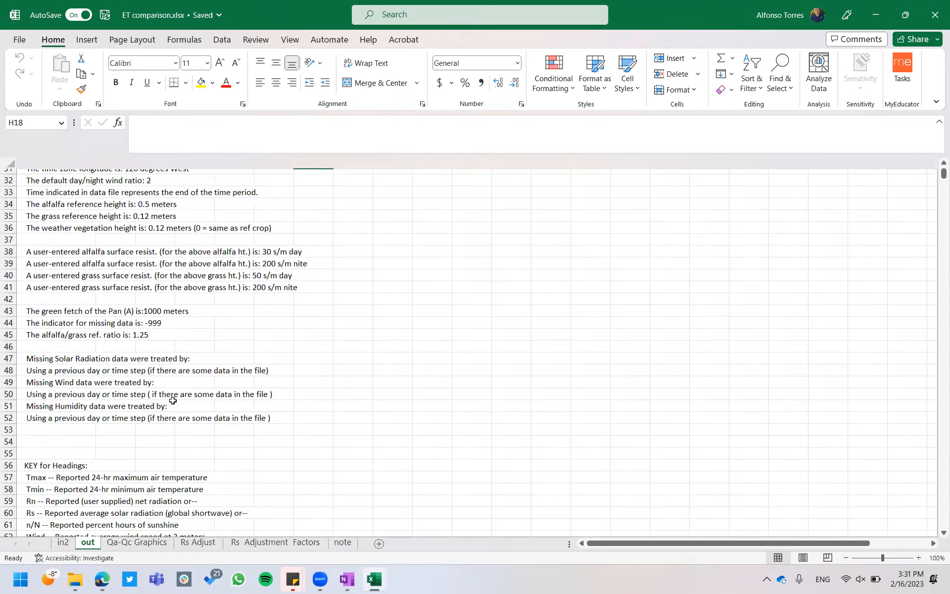
scroll(172, 400, down, 11)
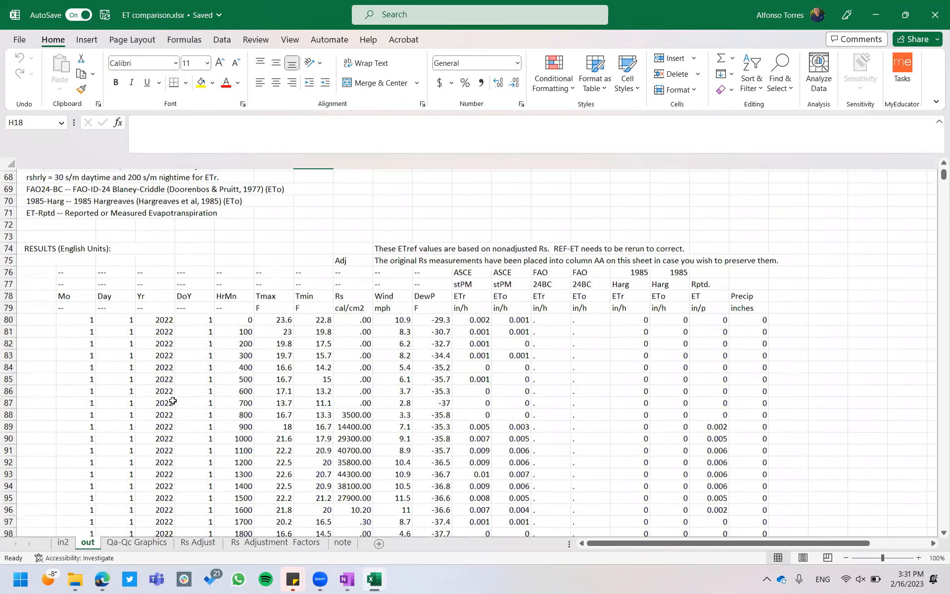
scroll(173, 401, down, 1)
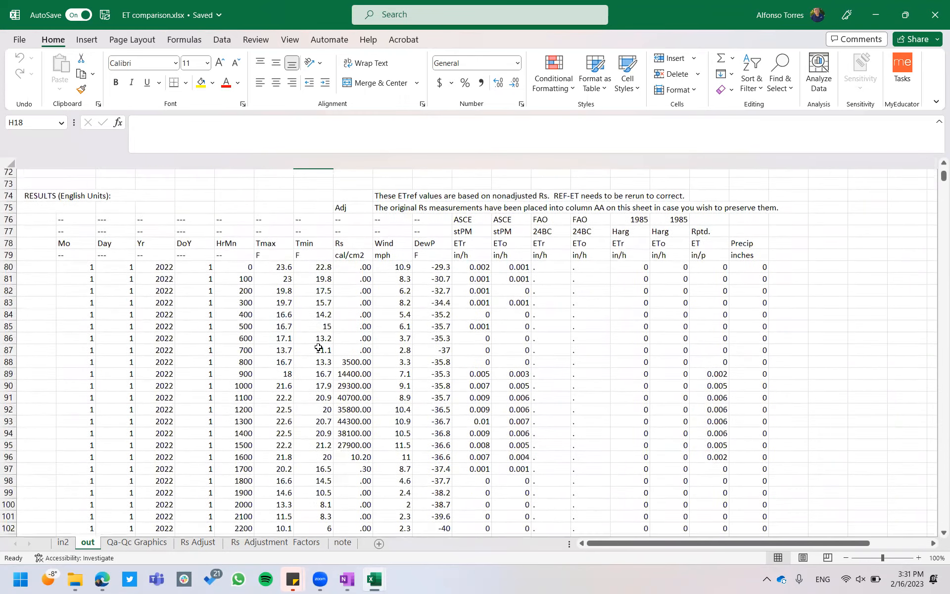
click(462, 217)
drag(462, 217, 708, 254)
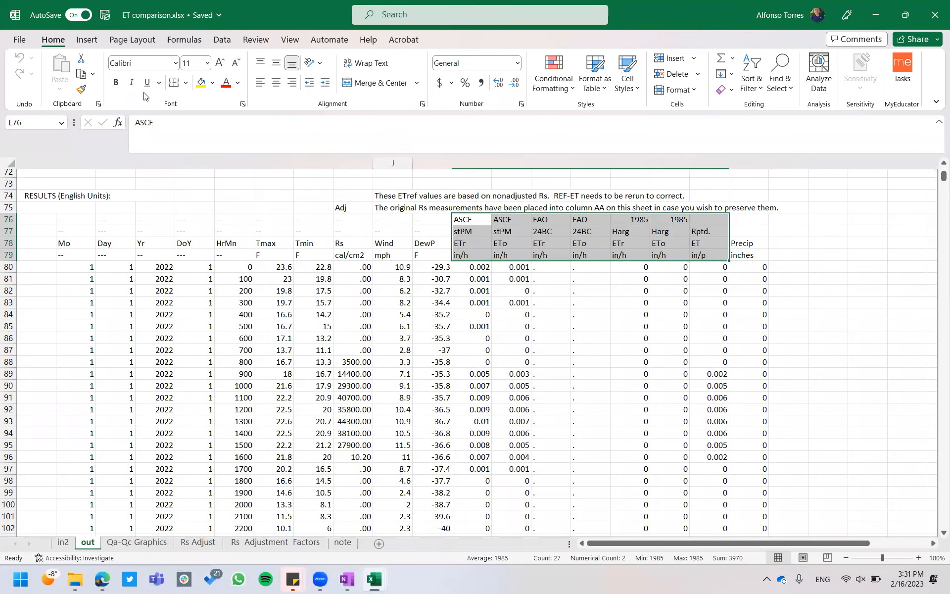
click(116, 82)
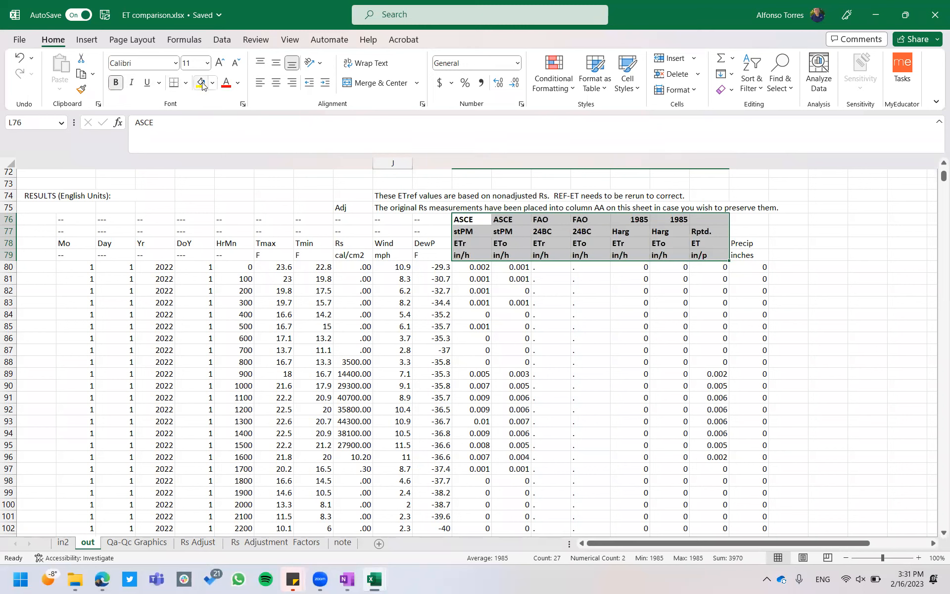
click(202, 83)
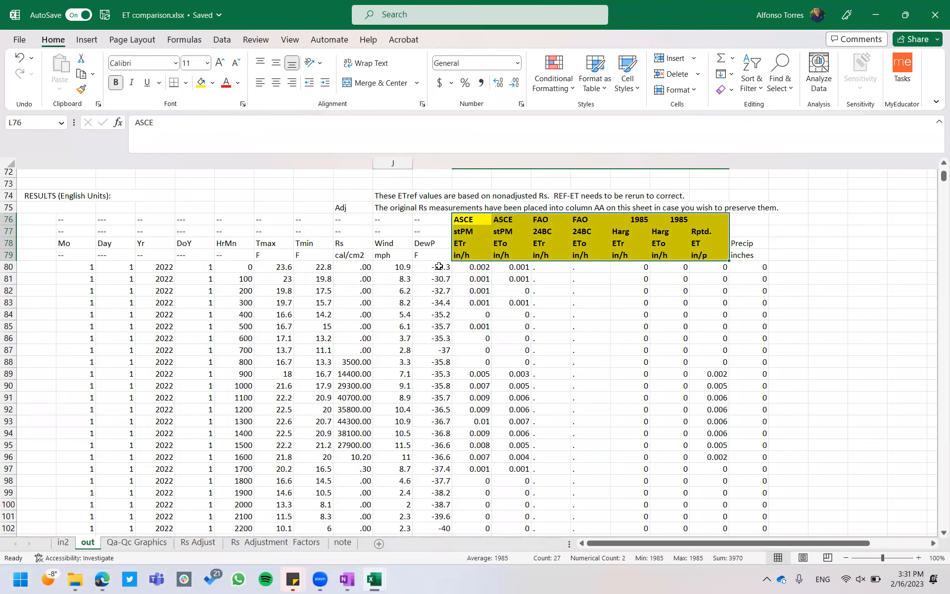
Step: Go through the out sheet's ET results by selecting the FAO 24BC, 1985 Hargreaves and reported ET columns in turn
click(494, 299)
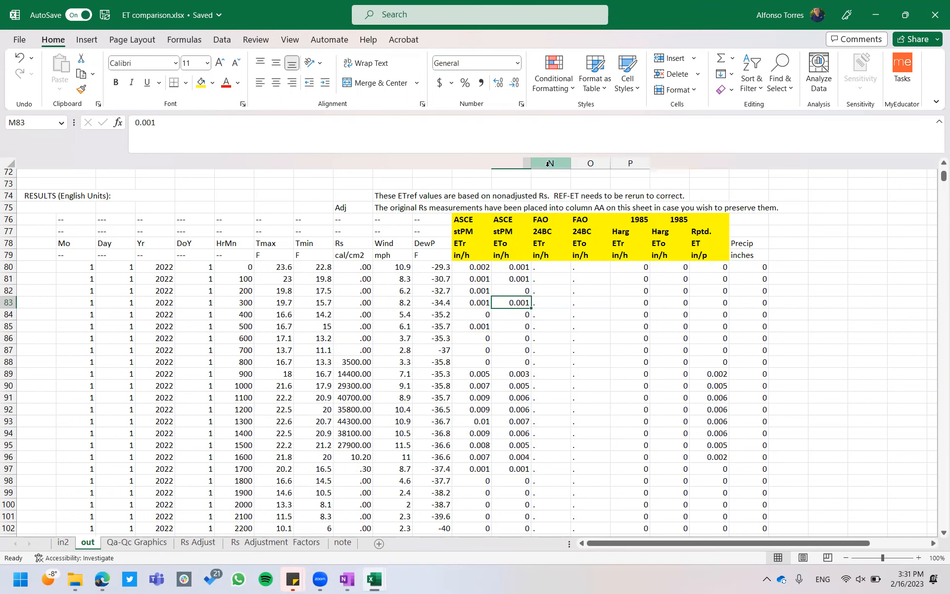
drag(548, 166, 580, 169)
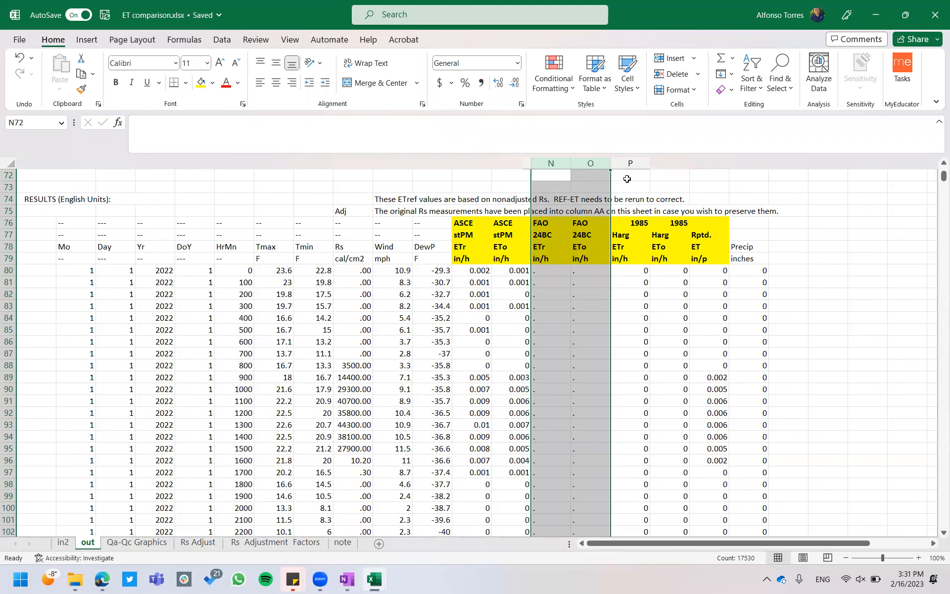
drag(628, 163, 656, 162)
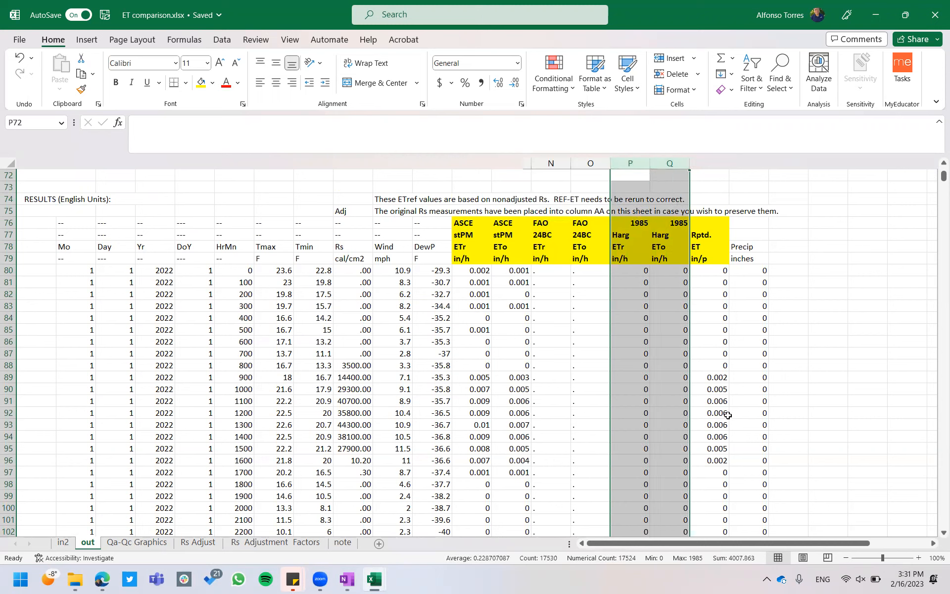
click(710, 163)
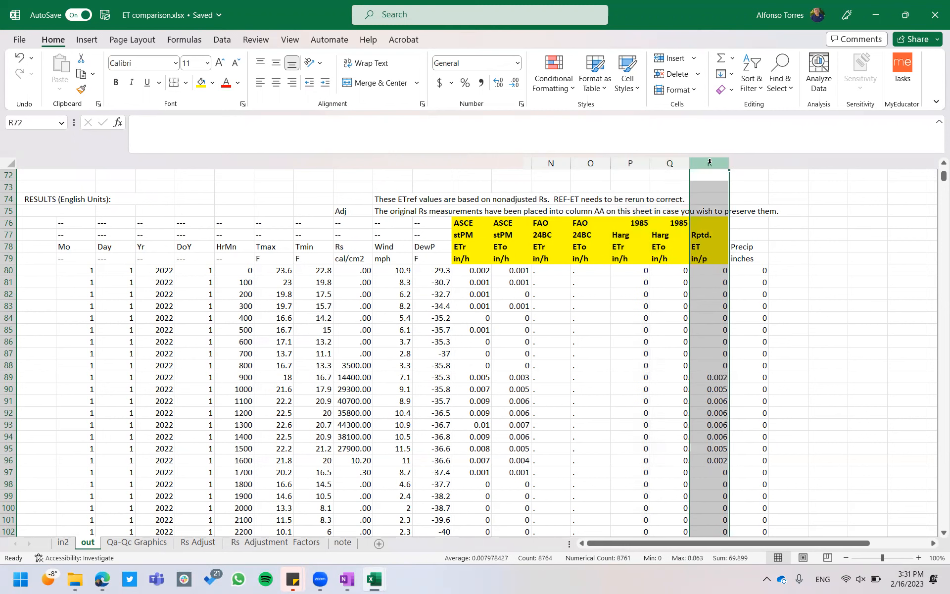
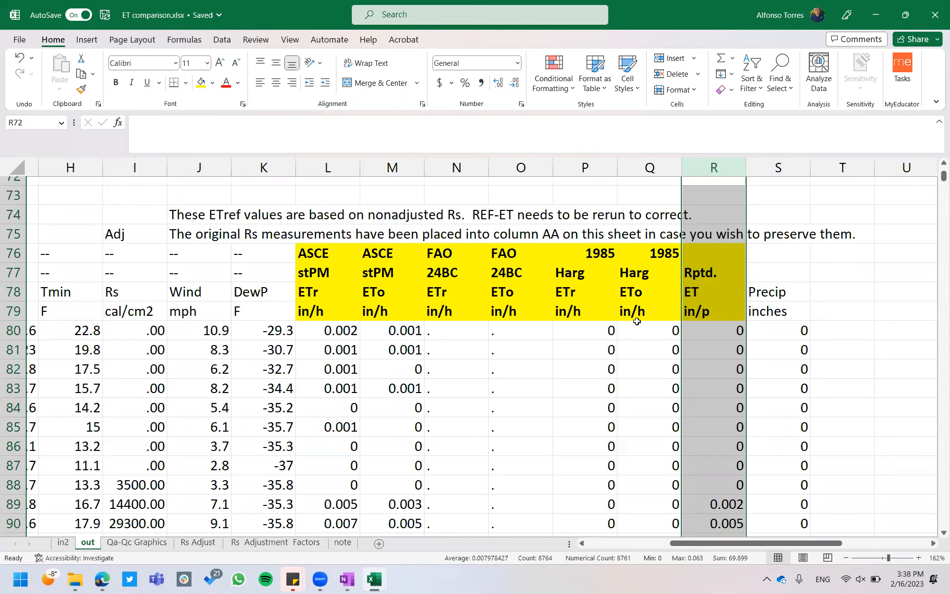
Step: Examine the month, day, year, DoY and HrMn columns of the hourly results alongside the ET columns
scroll(487, 367, left, 3)
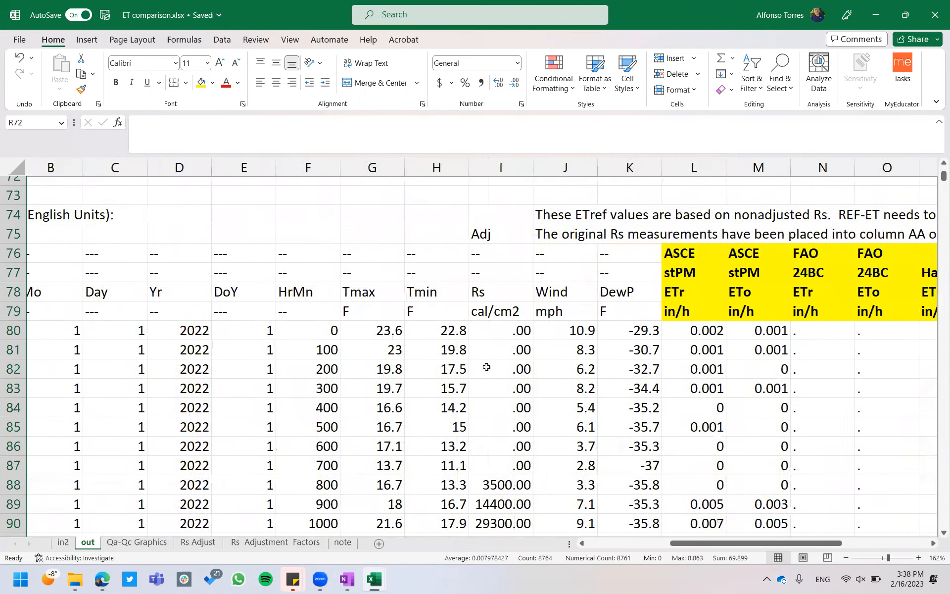
scroll(486, 368, left, 1)
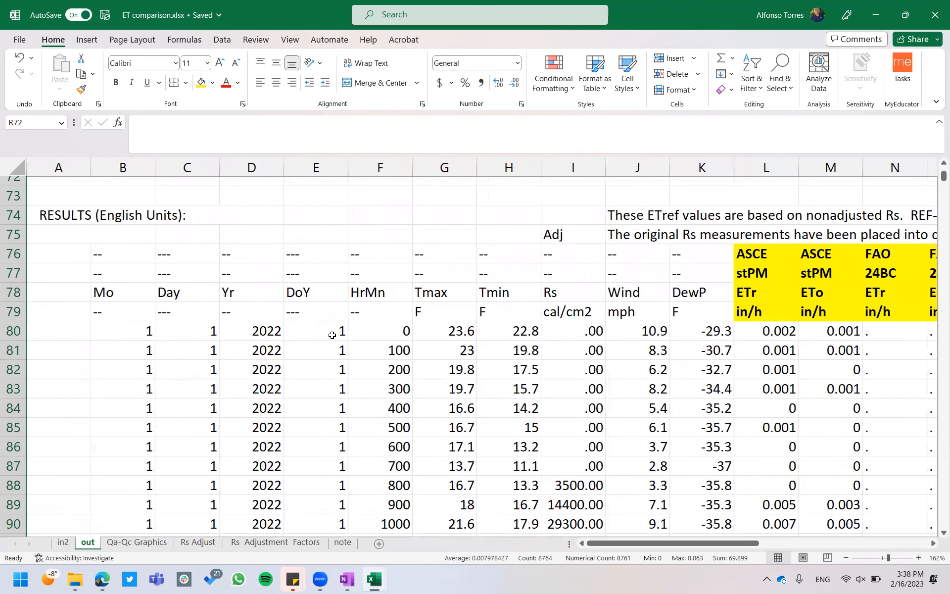
click(328, 344)
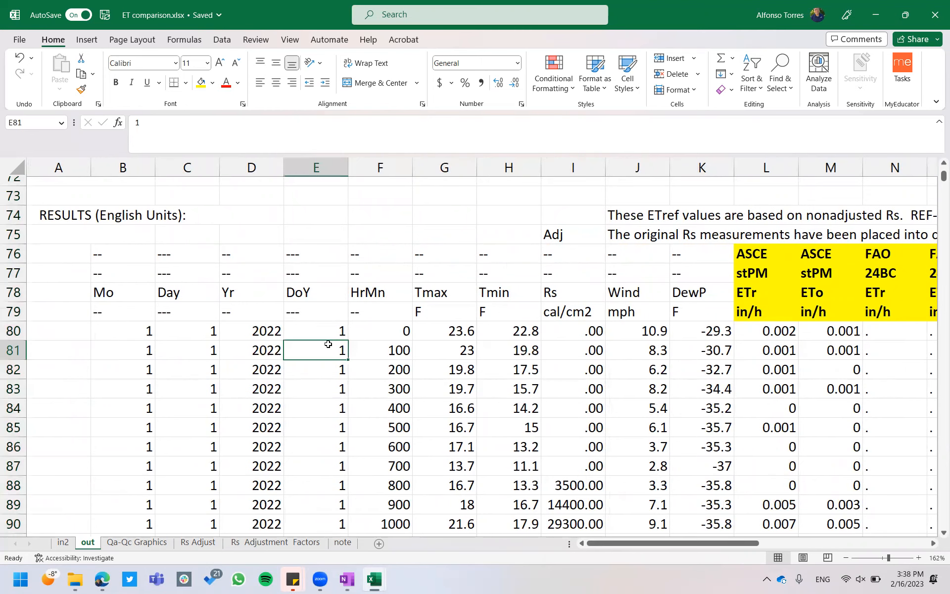
scroll(328, 344, down, 15)
scroll(328, 344, down, 4)
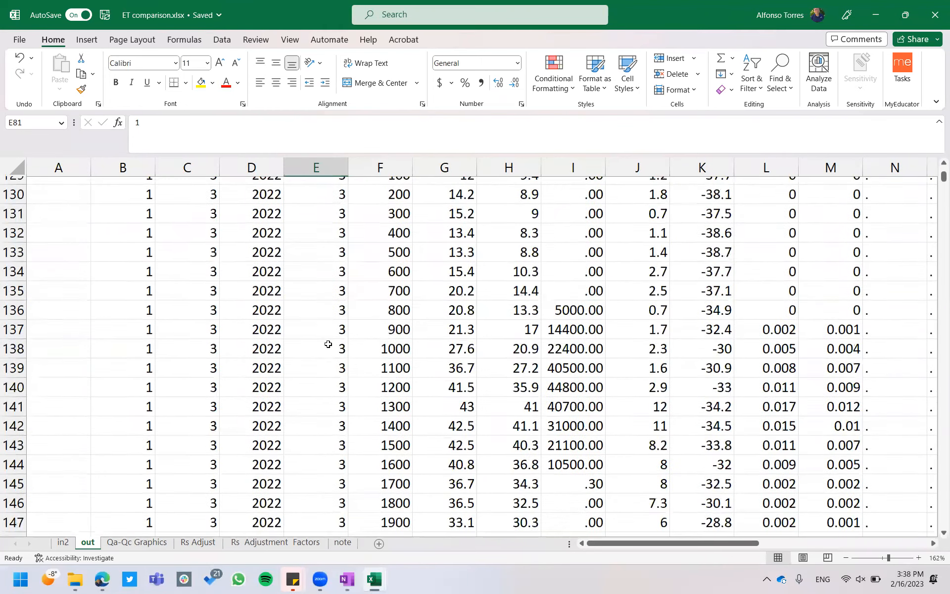
scroll(329, 341, up, 20)
scroll(332, 286, down, 5)
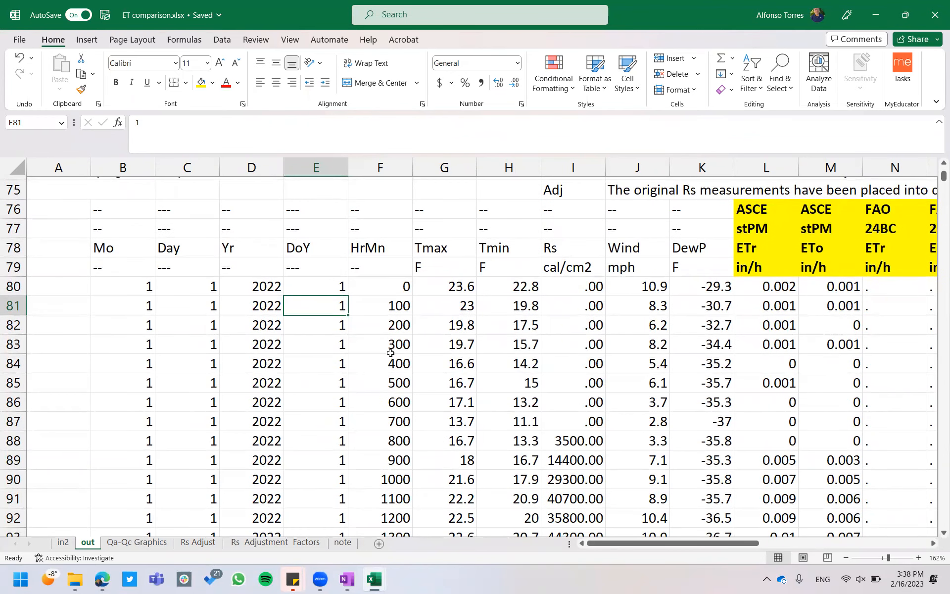
scroll(391, 353, right, 3)
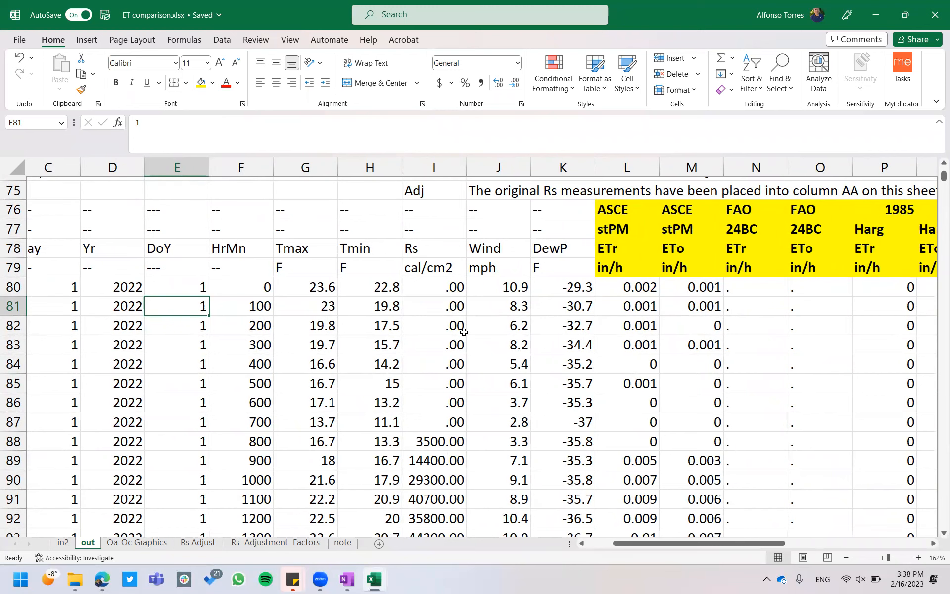
scroll(464, 332, left, 3)
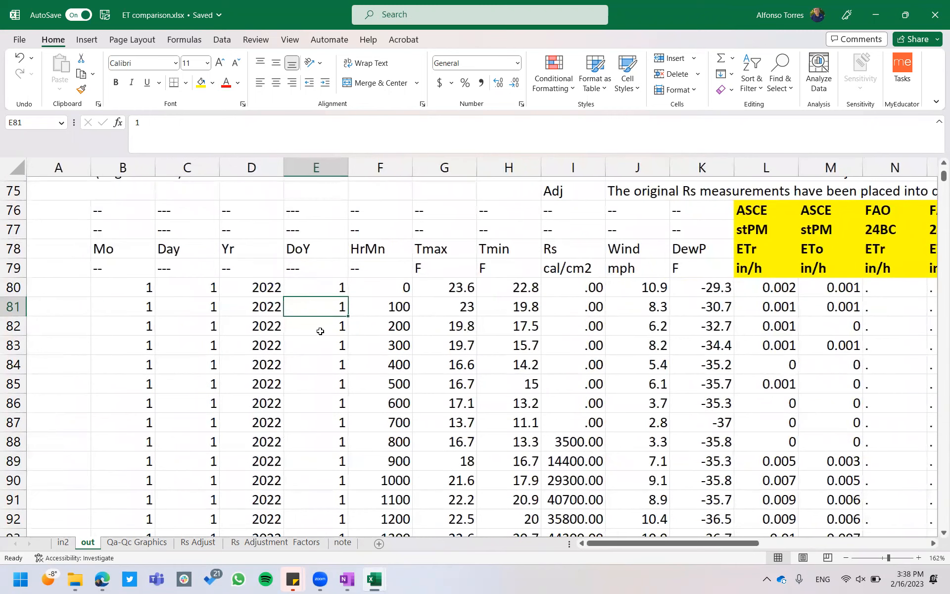
Step: Enter the header "Time" in cell A79 of the out sheet
click(71, 288)
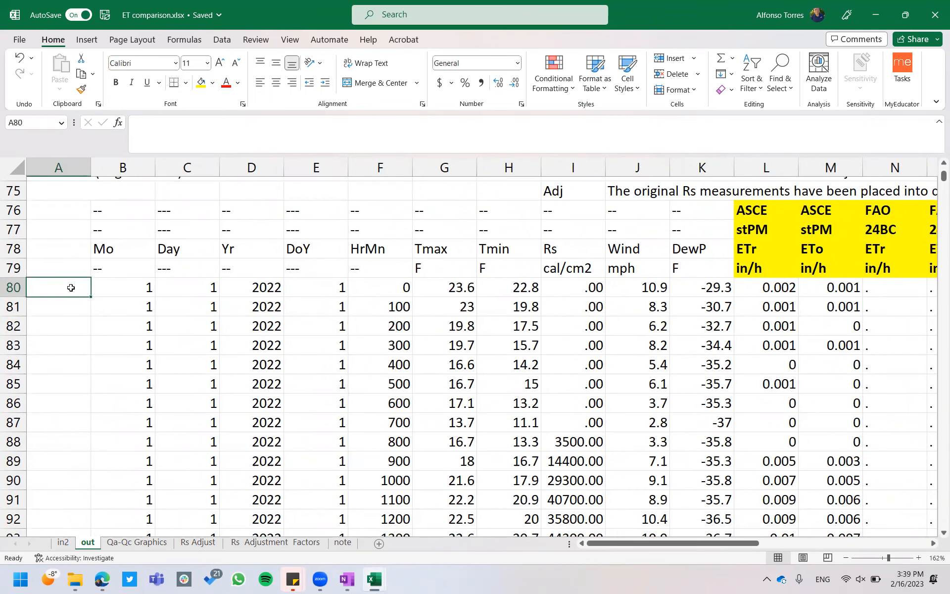
key(Up)
key(Up)
key(Down)
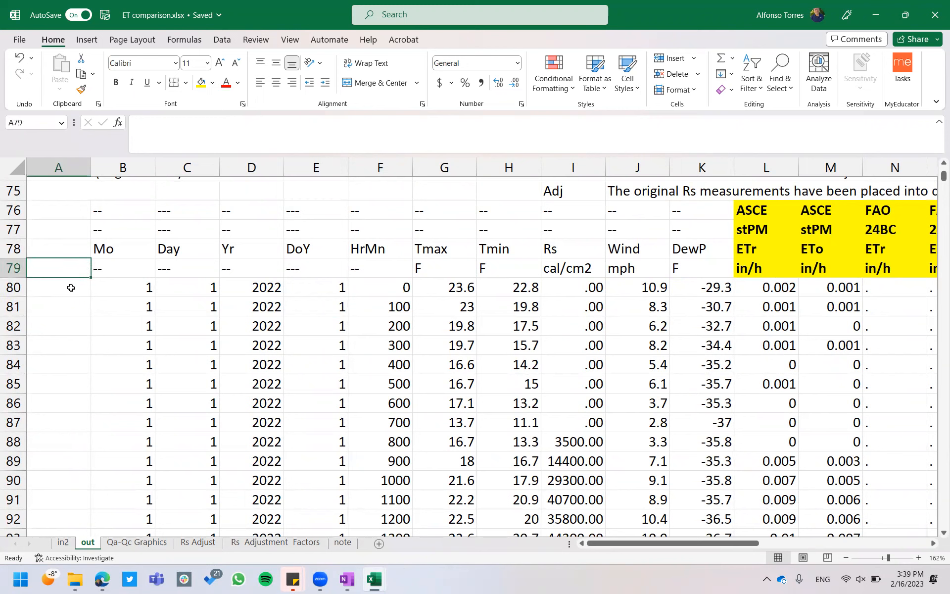
text(Time)
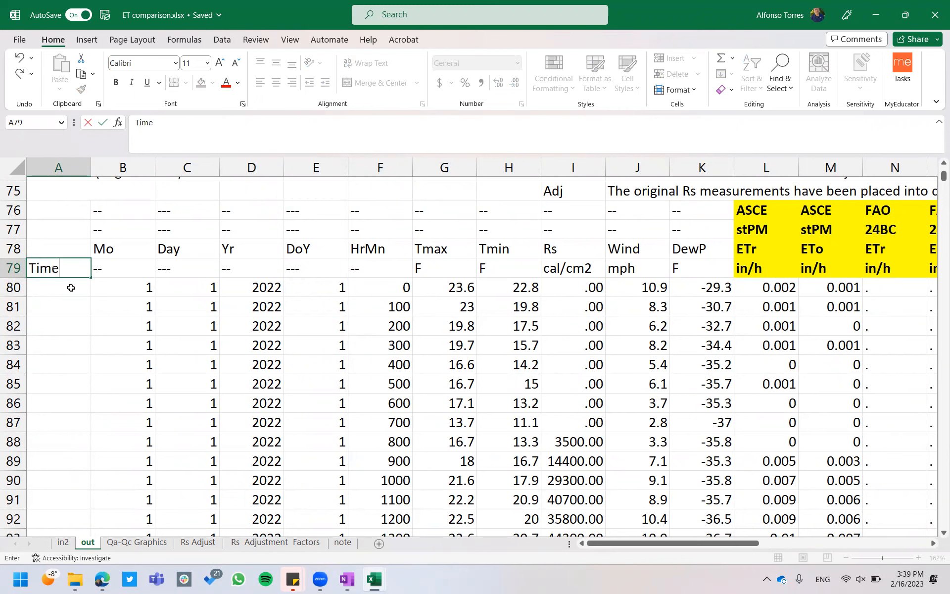
key(Return)
Step: Enter =DATE(D80,B80,C80) in cell A80 of the out sheet and fill it down the Time column for all hourly rows
text(=)
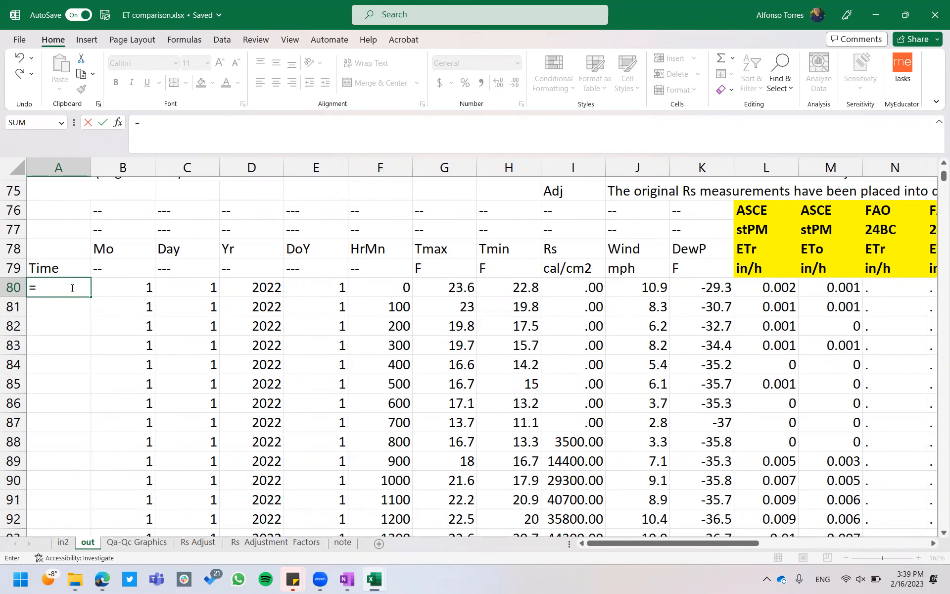
text(date)
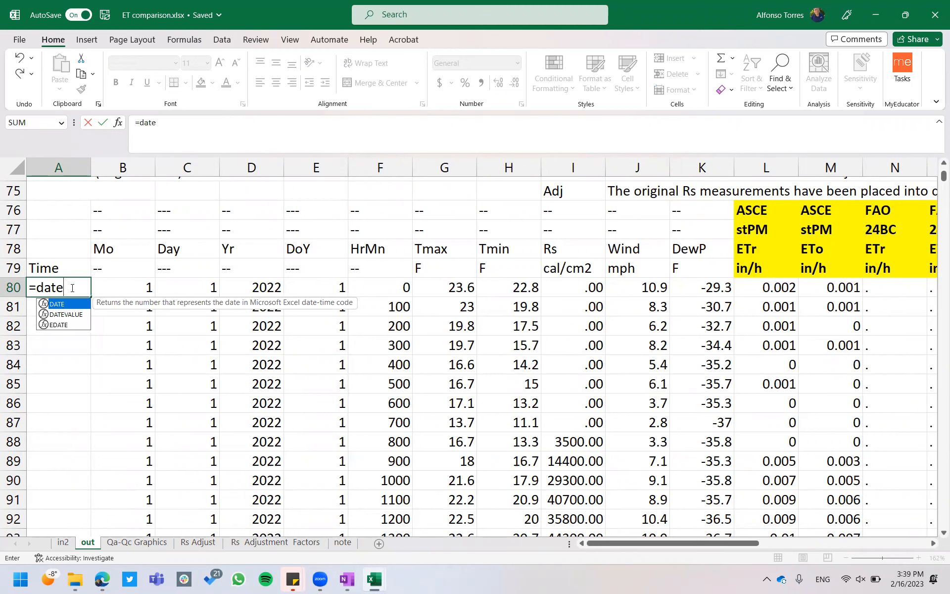
text(()
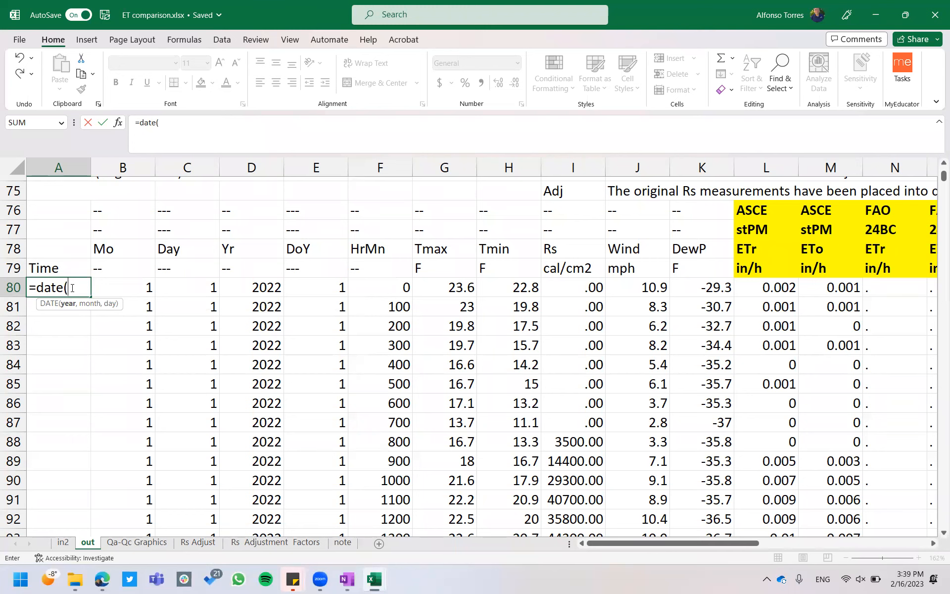
click(258, 291)
text(,)
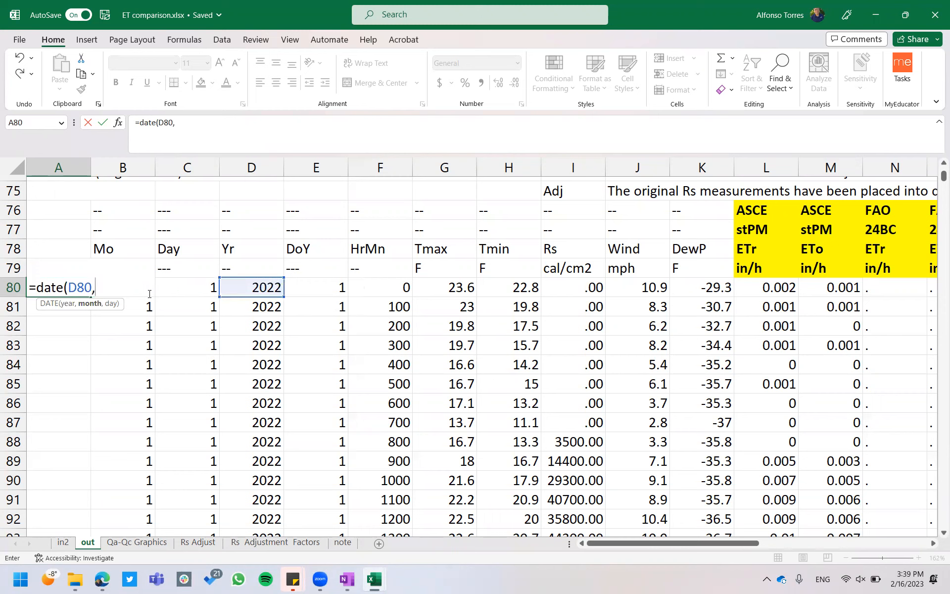
key(Right)
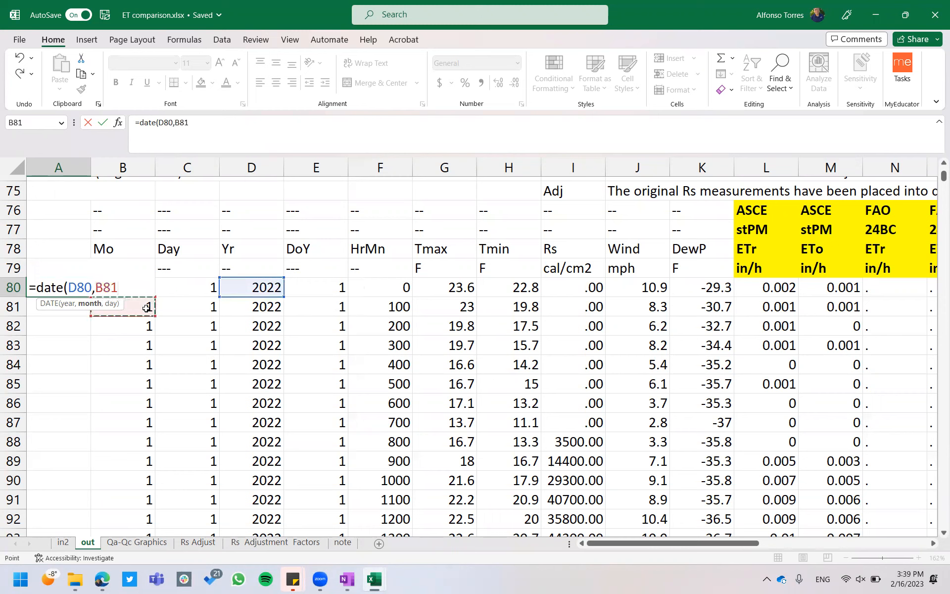
text(,)
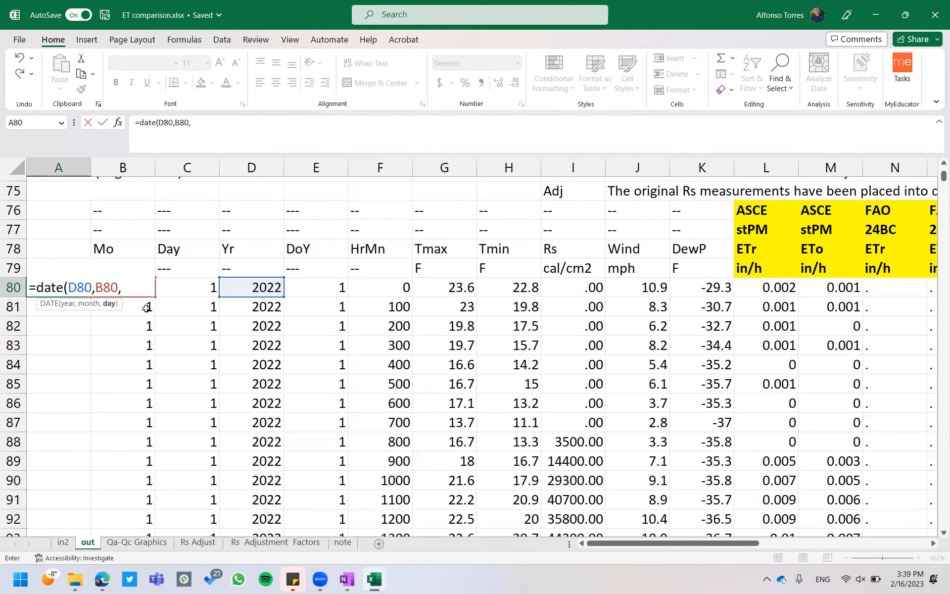
click(190, 291)
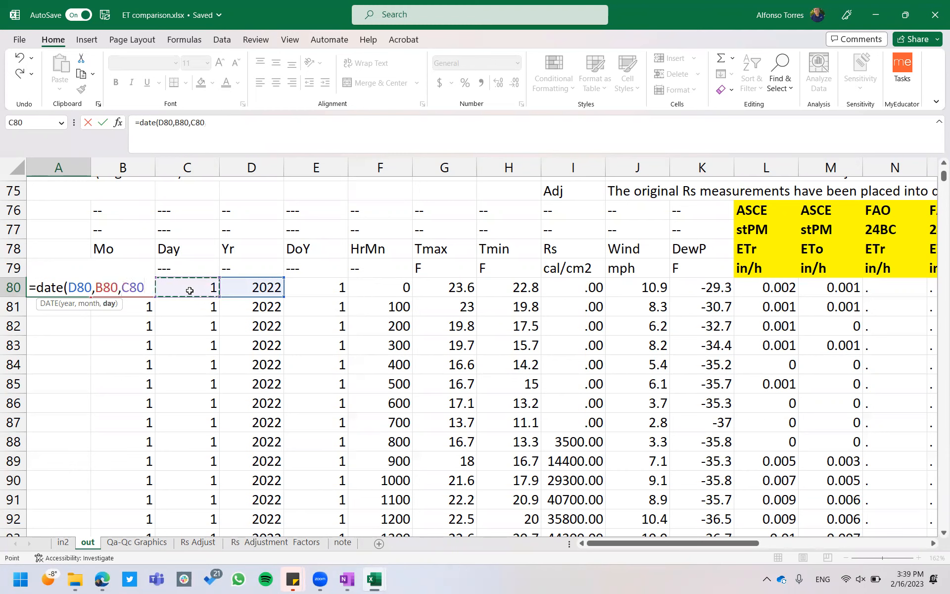
text())
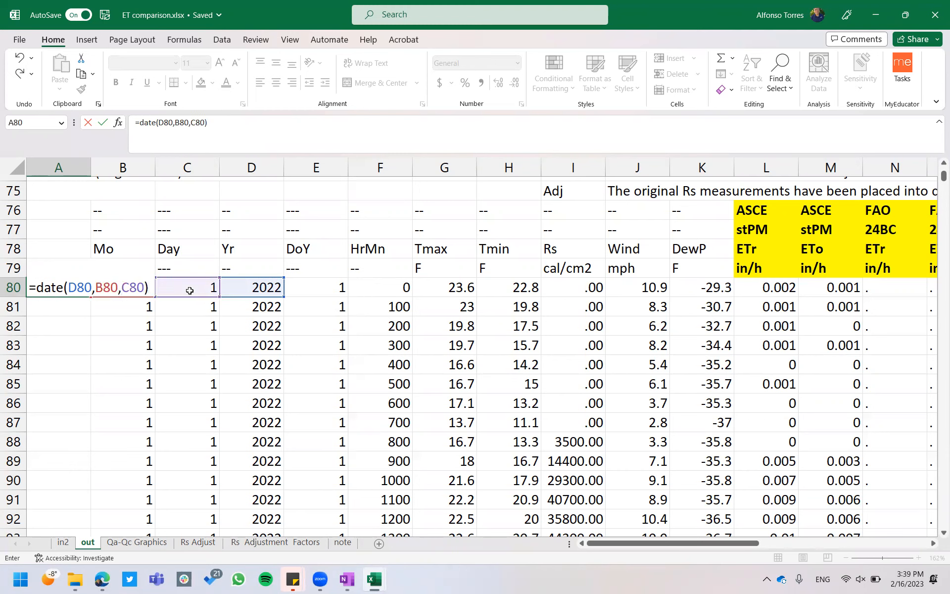
key(Return)
key(Up)
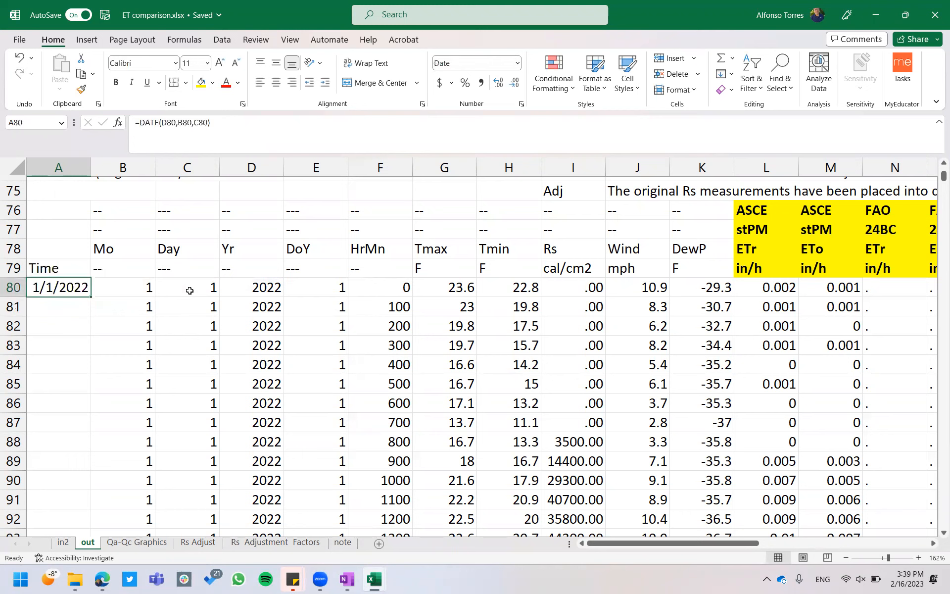
double_click(87, 297)
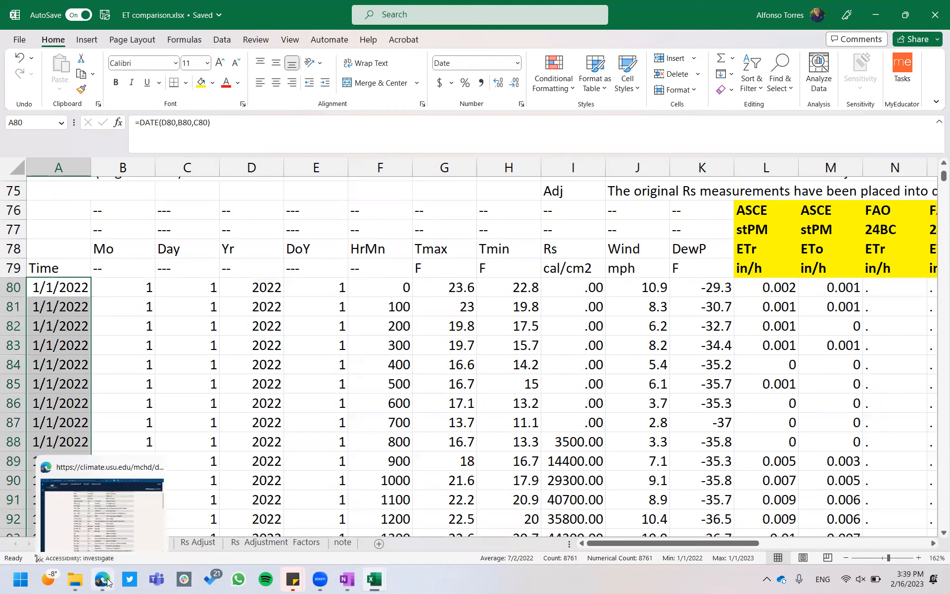
Step: Switch to Edge, search the web for "date and time formula excel" in a separate page and look through the results
click(98, 509)
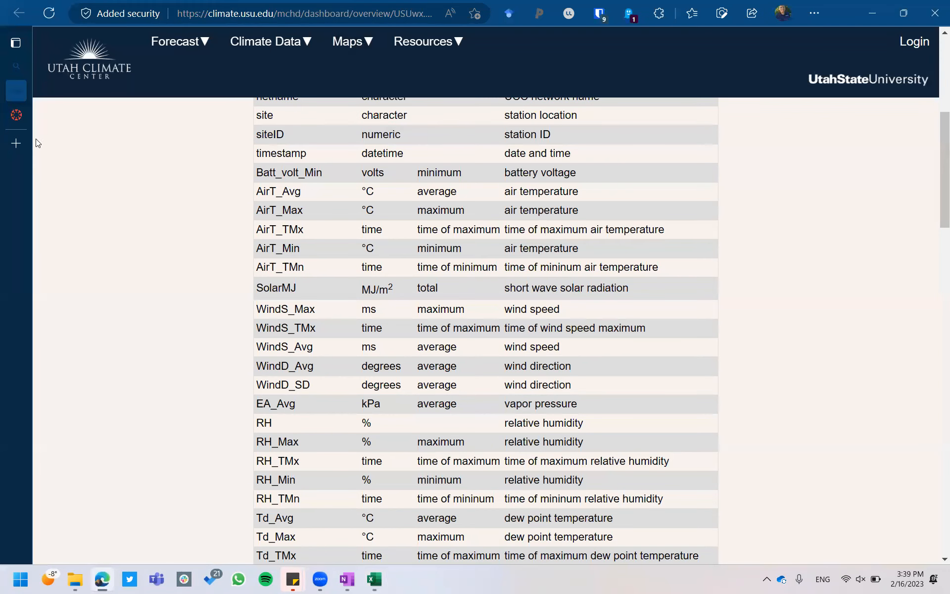
click(16, 143)
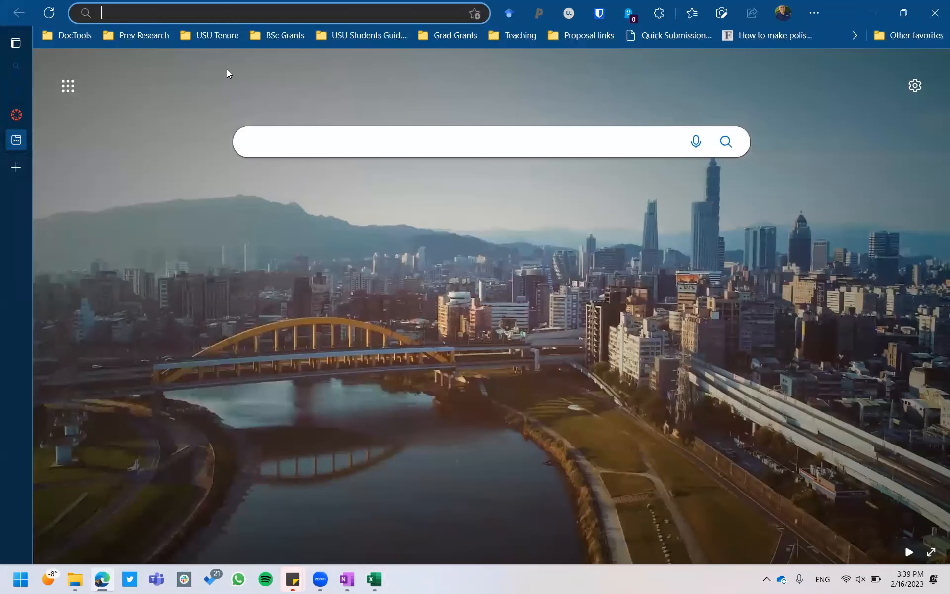
text(date and)
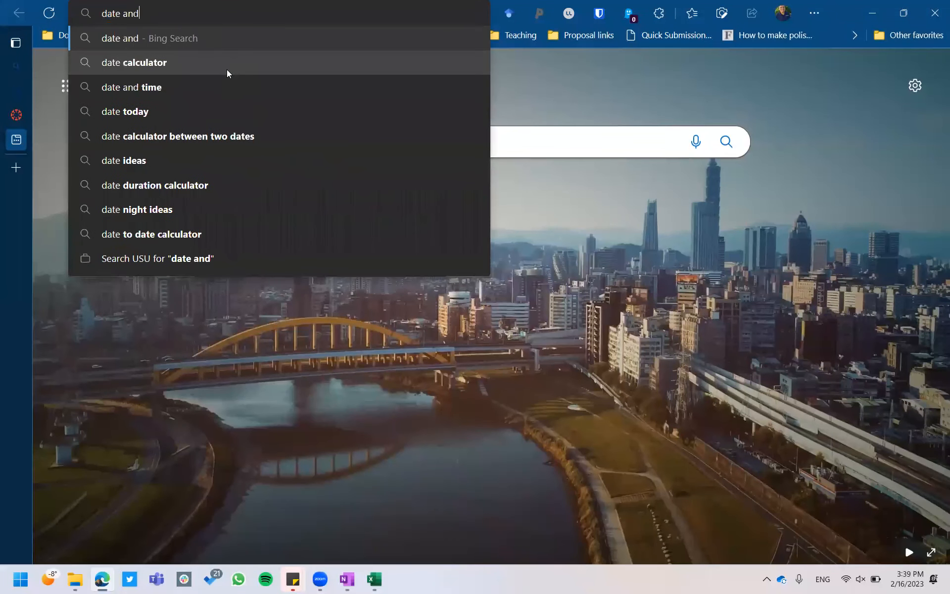
text( time )
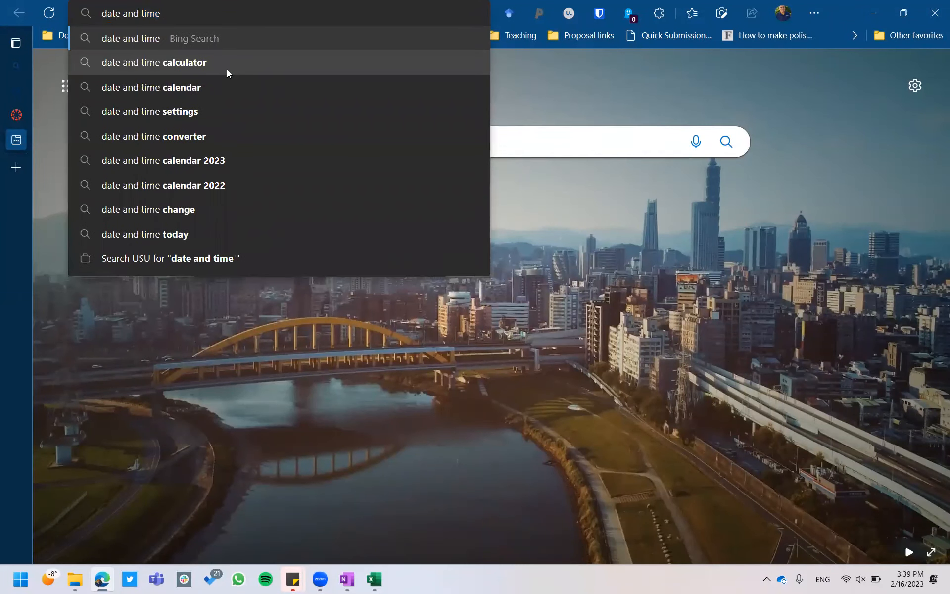
text(formula excel)
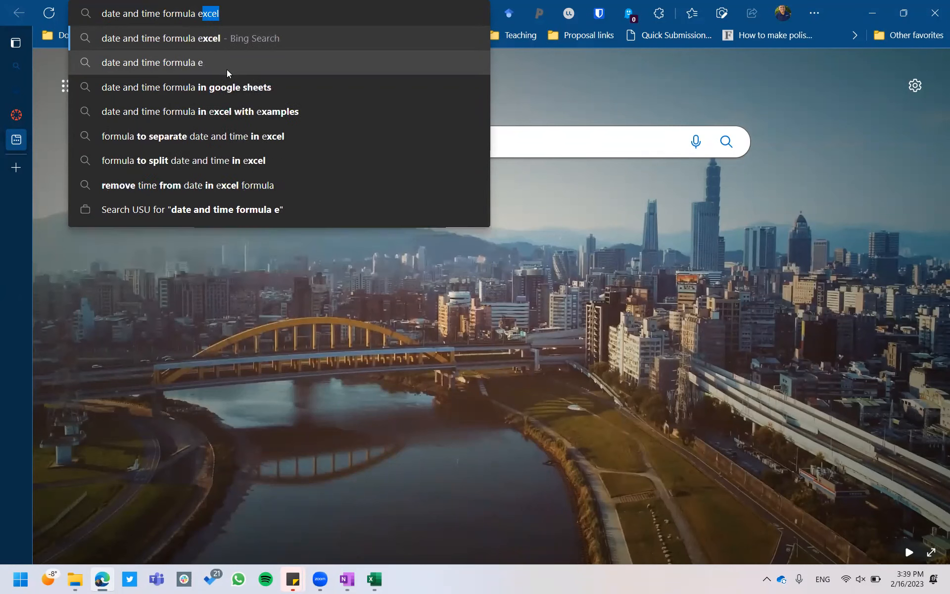
key(Return)
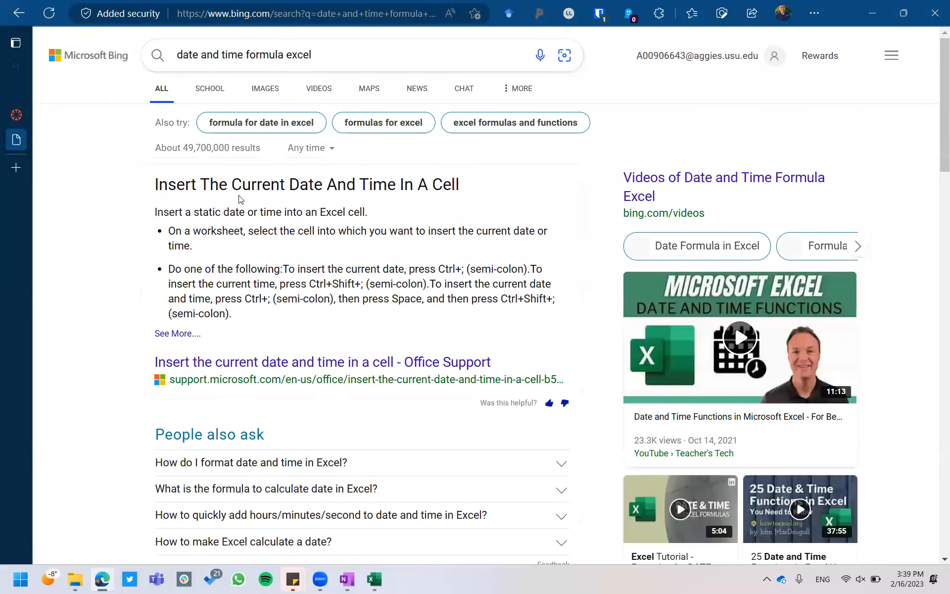
scroll(108, 318, down, 5)
scroll(109, 319, down, 6)
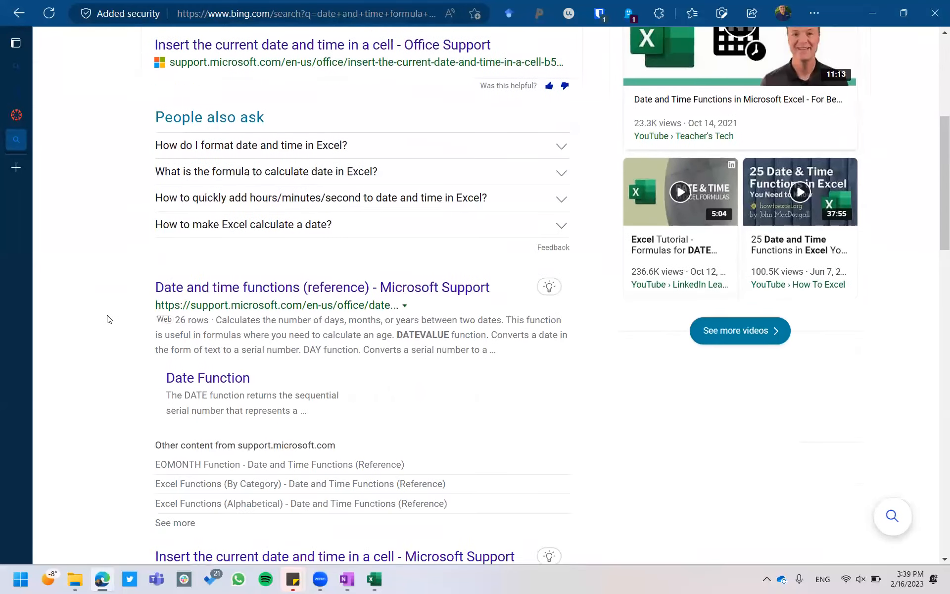
scroll(108, 318, down, 1)
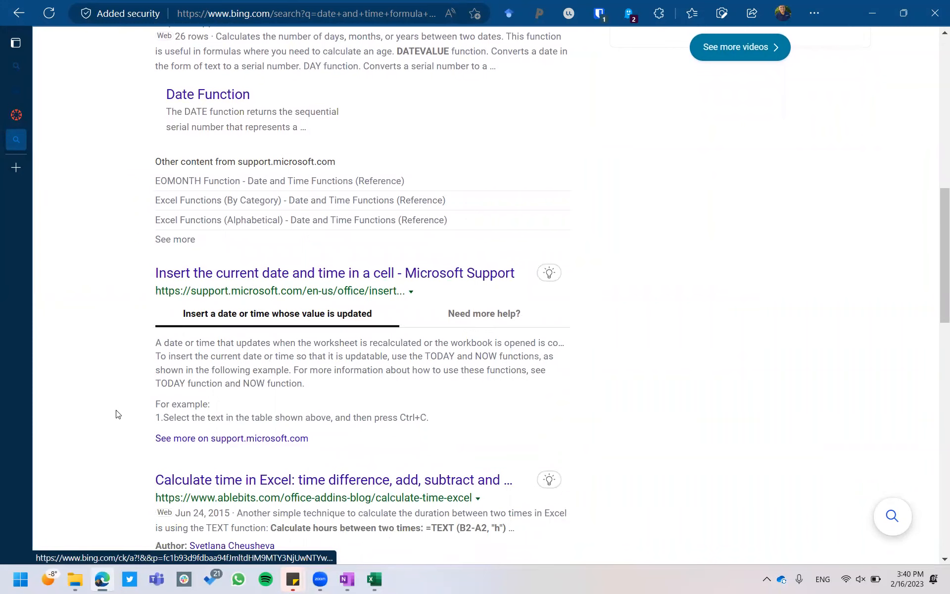
scroll(117, 414, down, 2)
scroll(269, 382, down, 3)
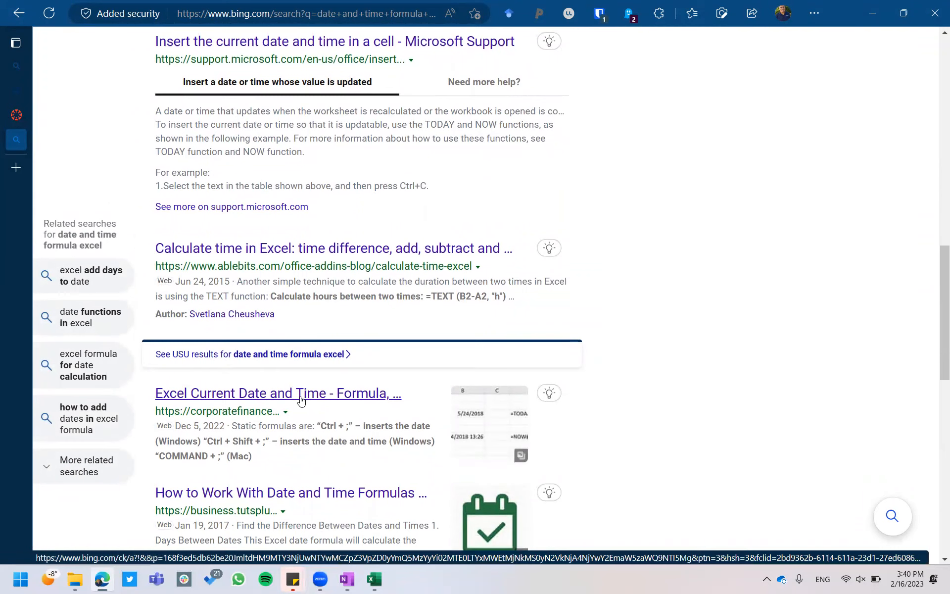
Step: Return to the ET comparison workbook in Excel and check the Time column's dates against the month, day, year and HrMn columns
key(alt+Tab)
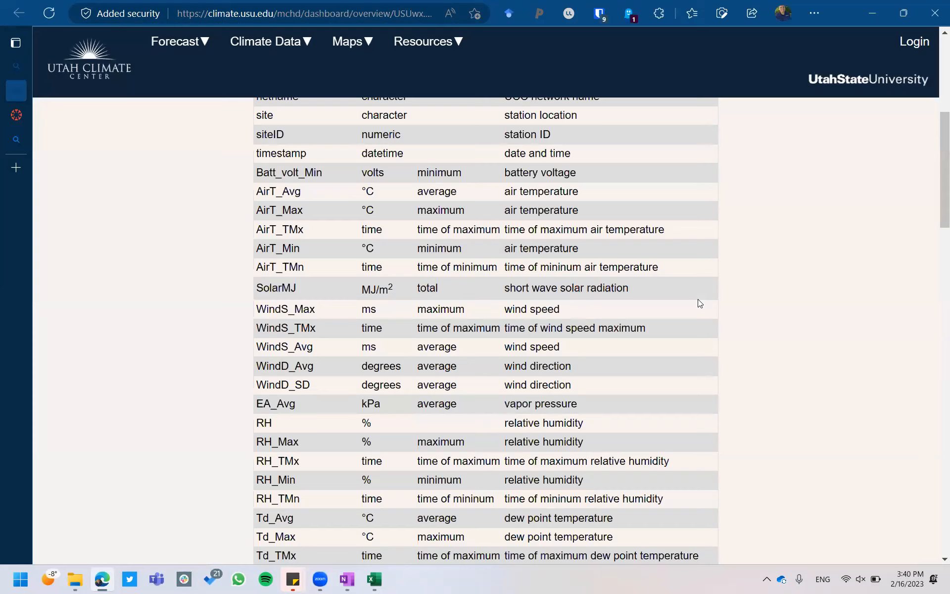
key(alt+Tab)
key(alt+Tab)
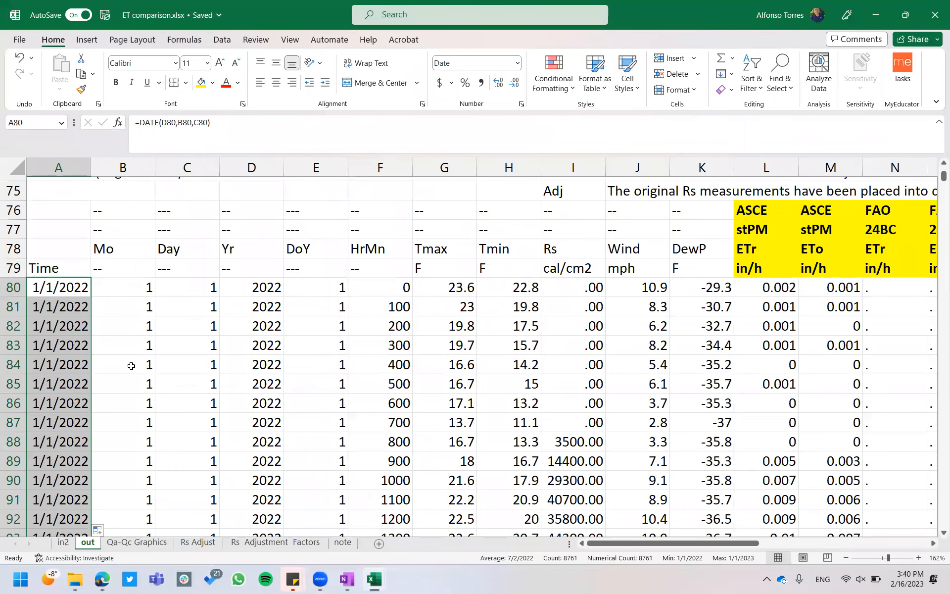
scroll(131, 366, down, 4)
scroll(132, 366, up, 3)
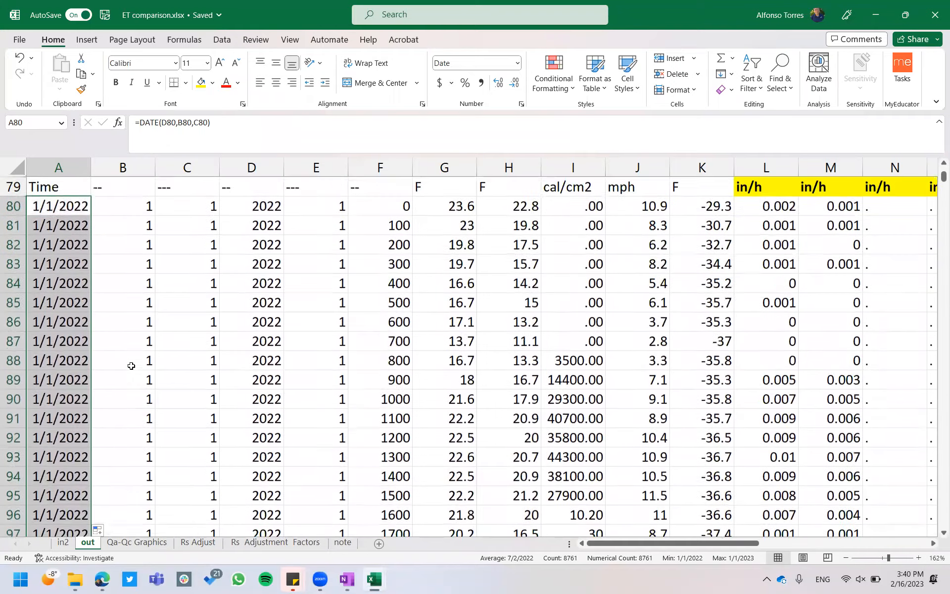
scroll(131, 366, down, 8)
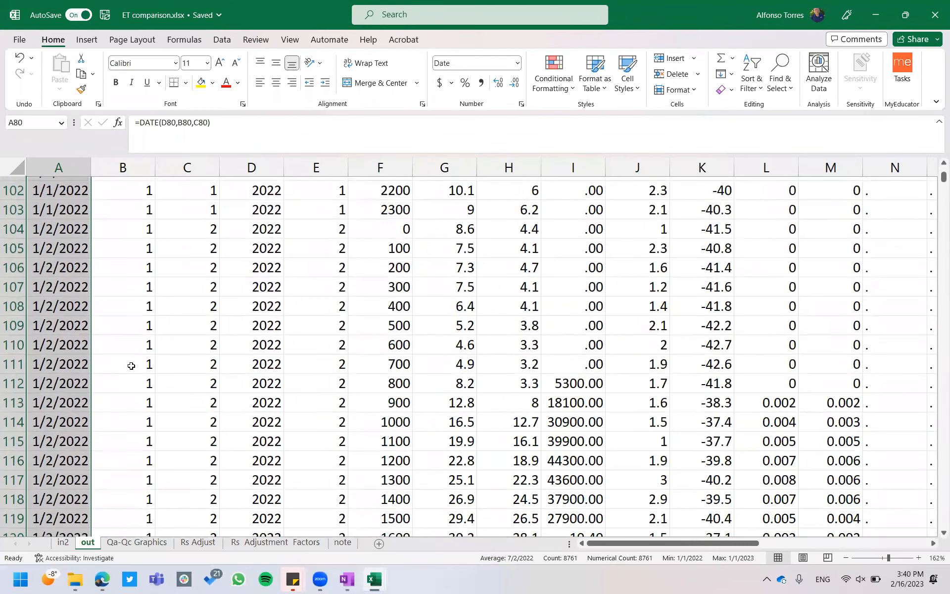
scroll(131, 366, down, 4)
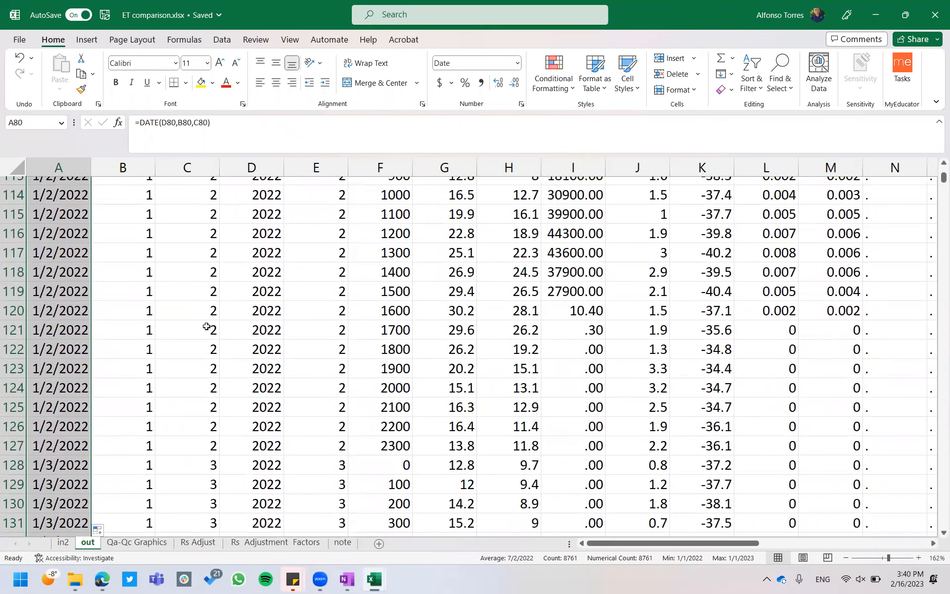
scroll(205, 326, up, 3)
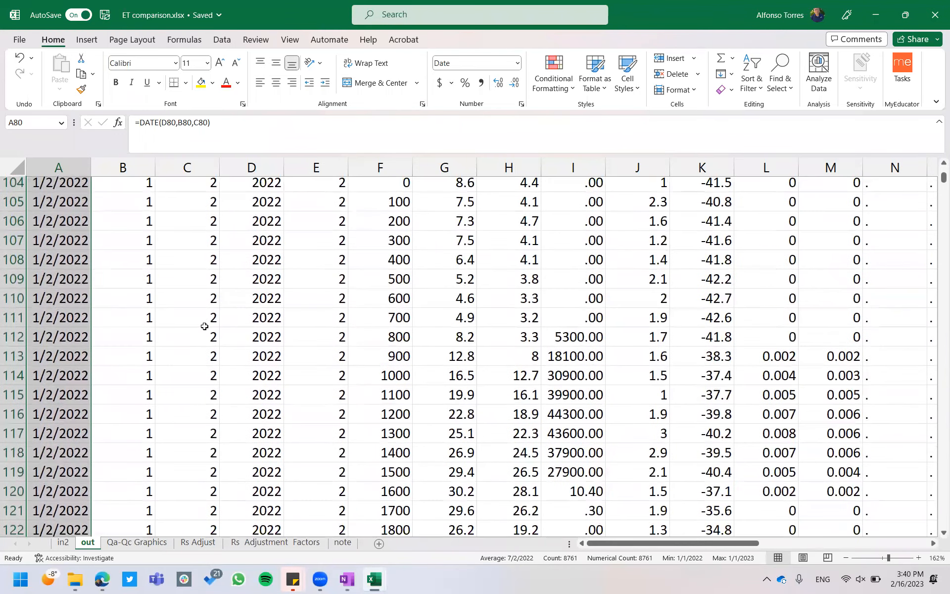
scroll(204, 326, up, 7)
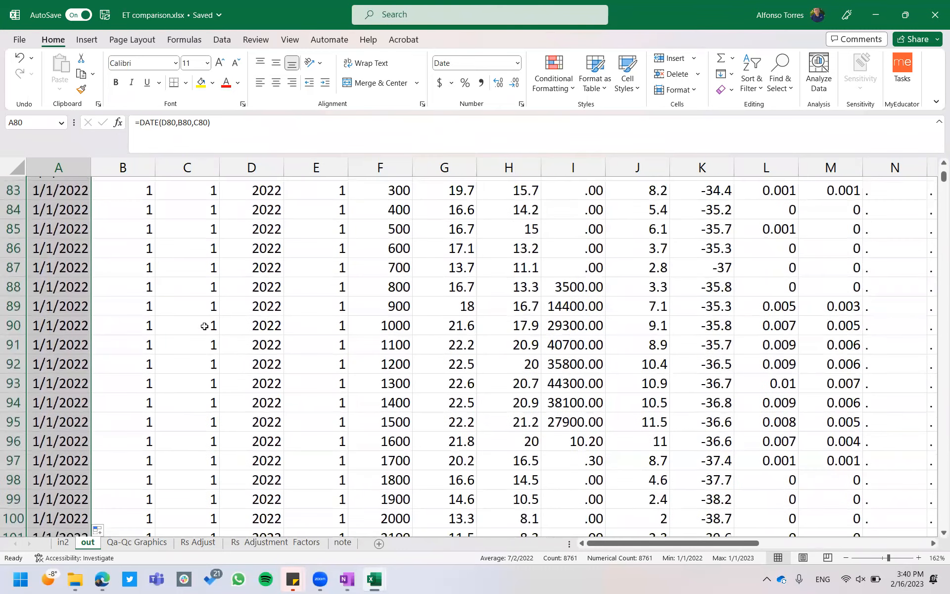
scroll(204, 326, down, 3)
scroll(204, 326, down, 3)
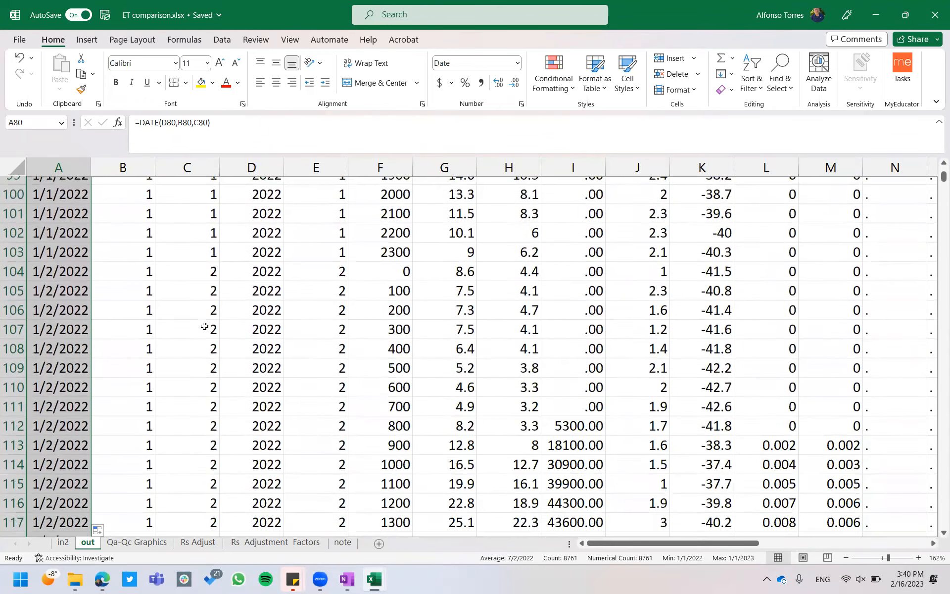
scroll(204, 326, down, 8)
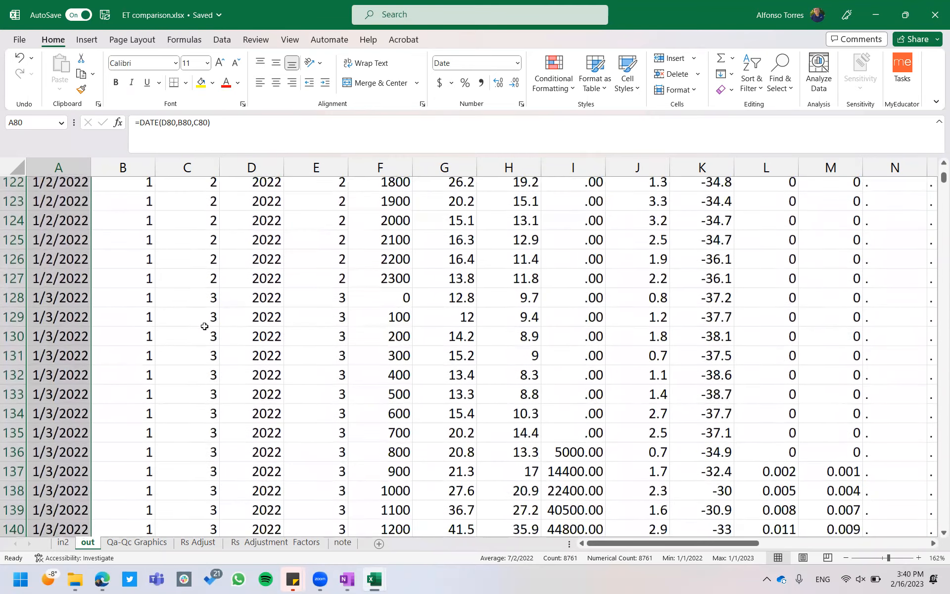
scroll(204, 326, down, 1)
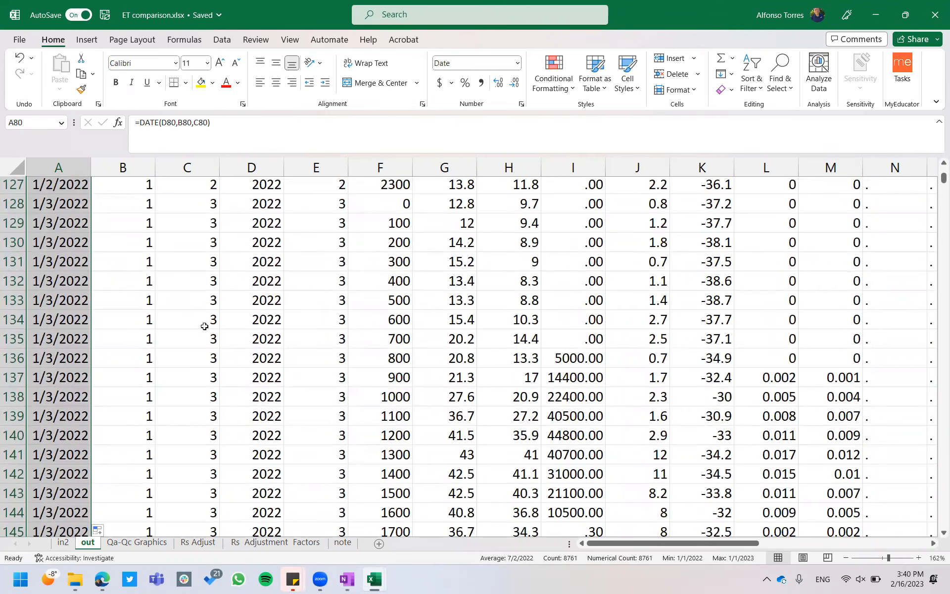
scroll(204, 326, up, 20)
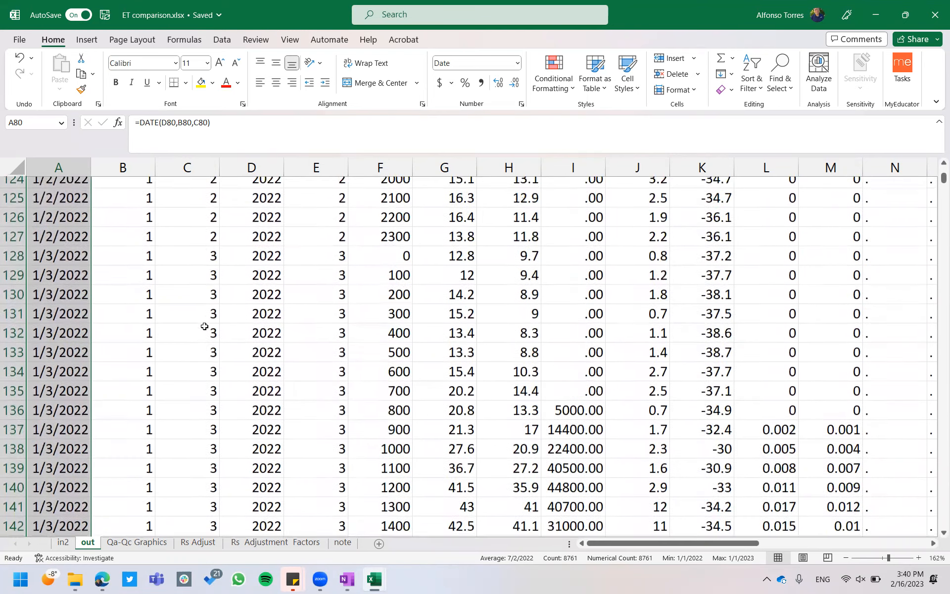
scroll(205, 326, down, 5)
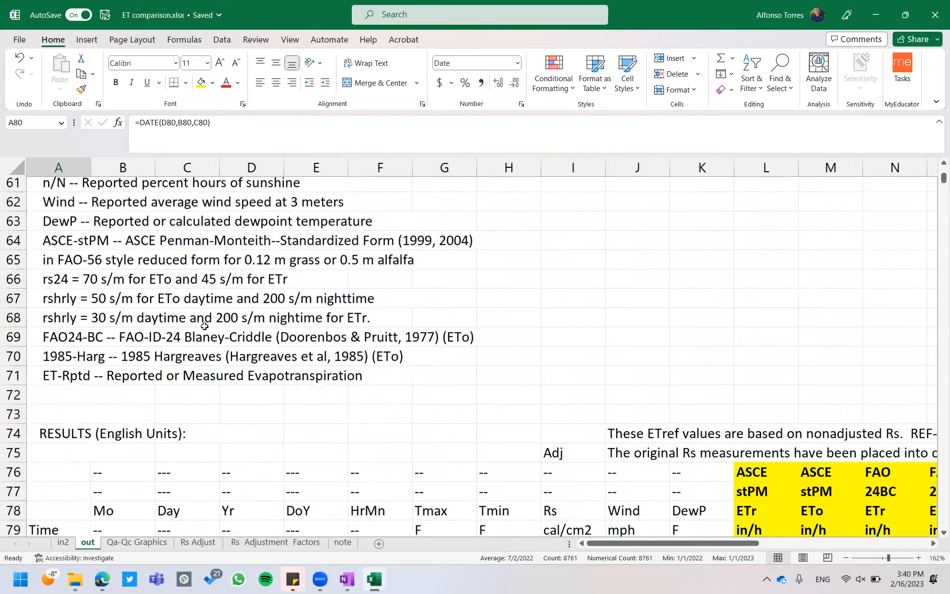
click(78, 296)
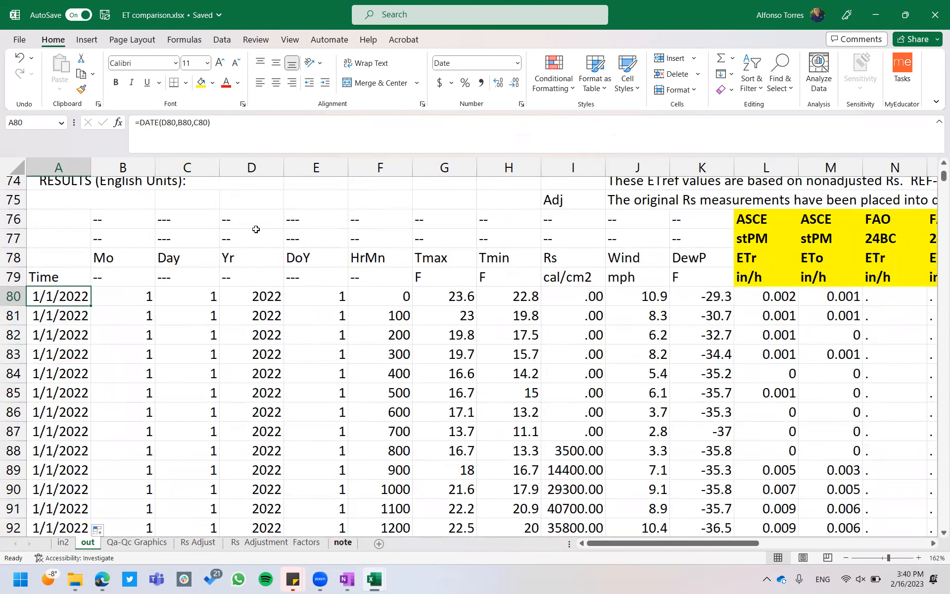
Step: Switch to the Bing results in Edge and refine the search to "date and time into single cell formula excel"
click(111, 577)
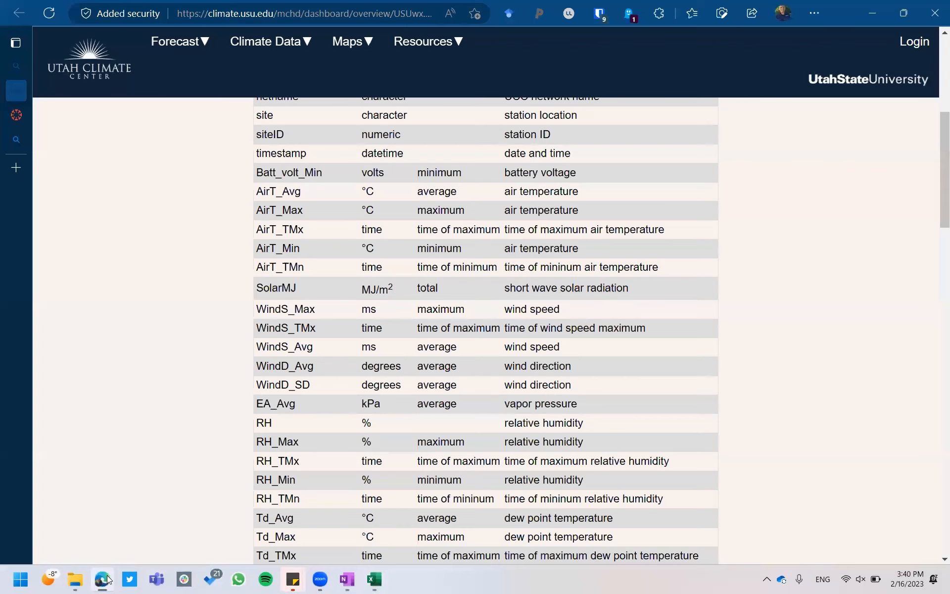
click(19, 139)
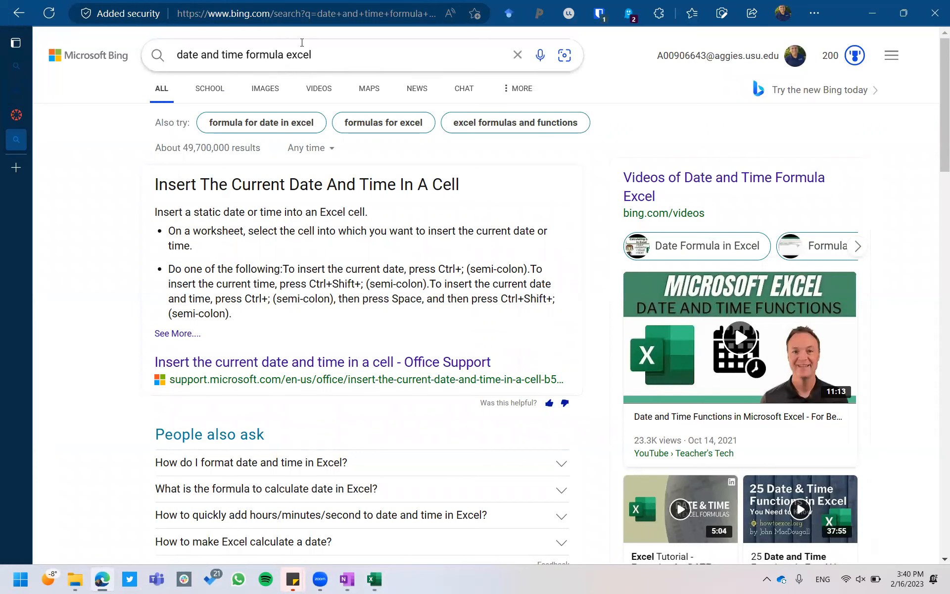
click(247, 55)
text(into single cell)
key(Return)
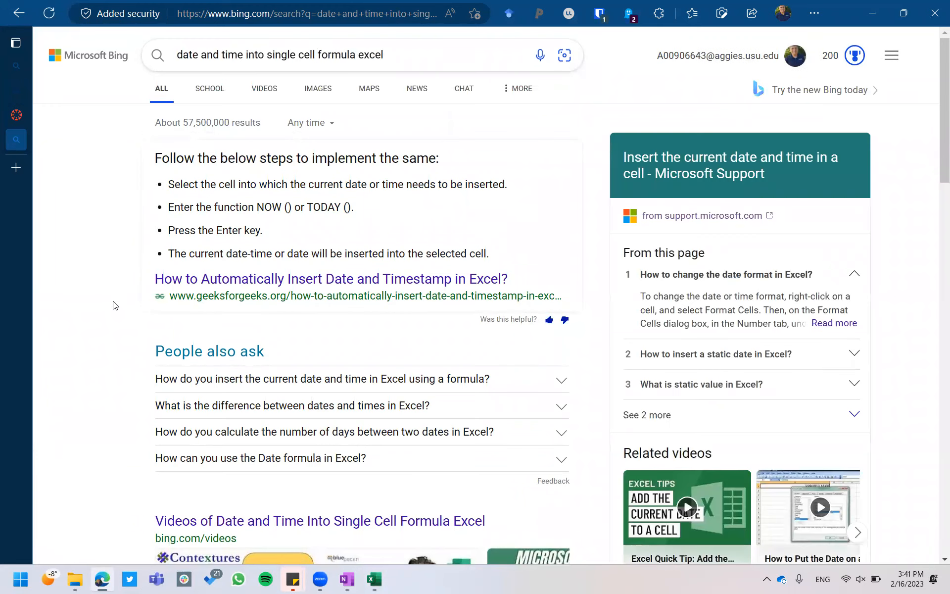
Step: Look through the search results and open the ExtendOffice article on combining date and time into one cell
scroll(114, 305, down, 10)
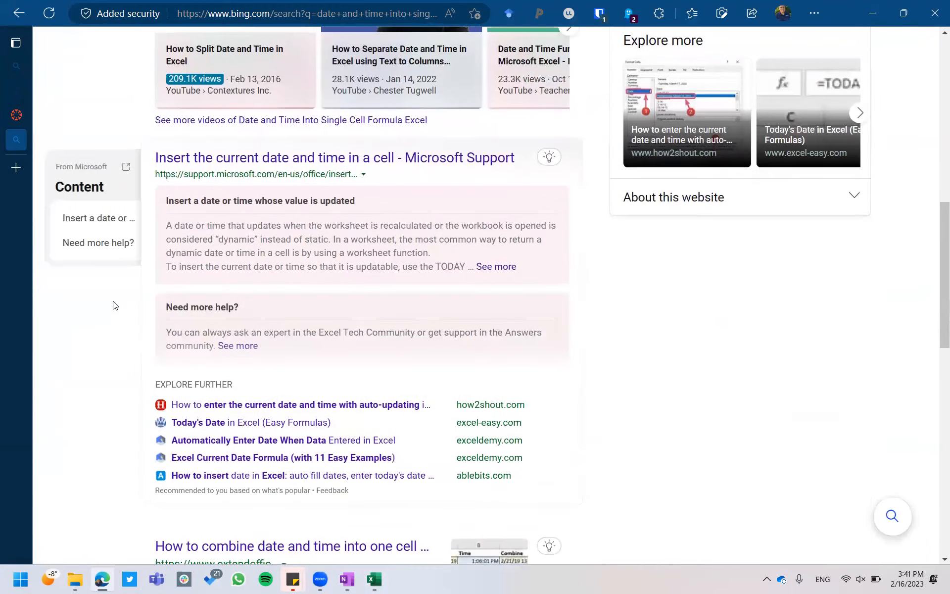
scroll(113, 305, down, 4)
scroll(113, 305, down, 2)
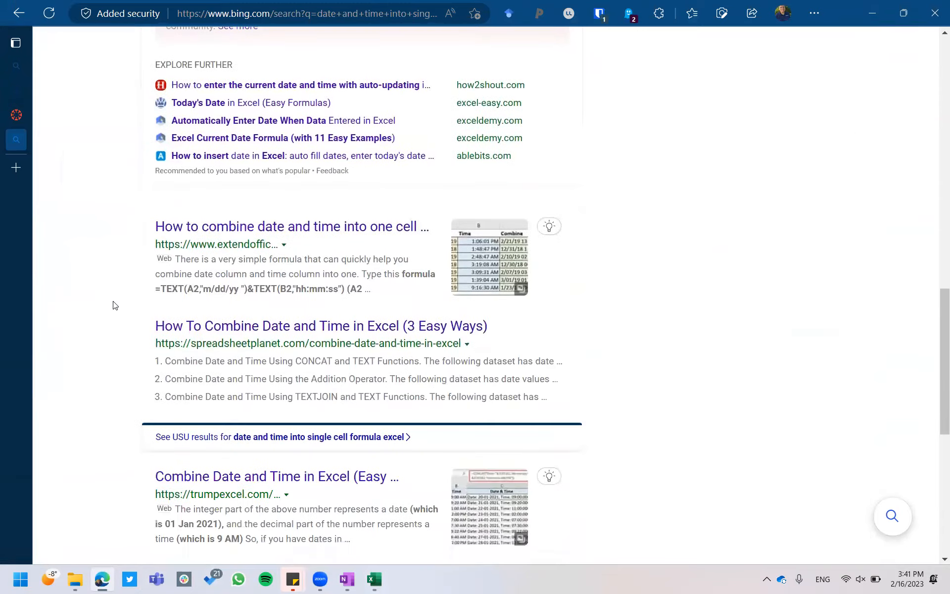
click(262, 228)
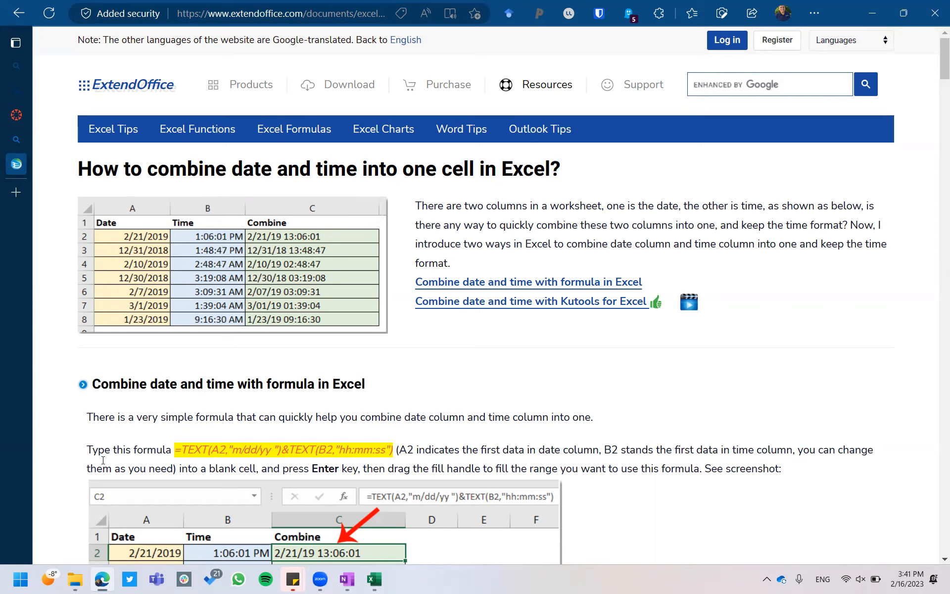
Step: Open ChatGPT at chat.openai.com in a separate browser page
click(19, 192)
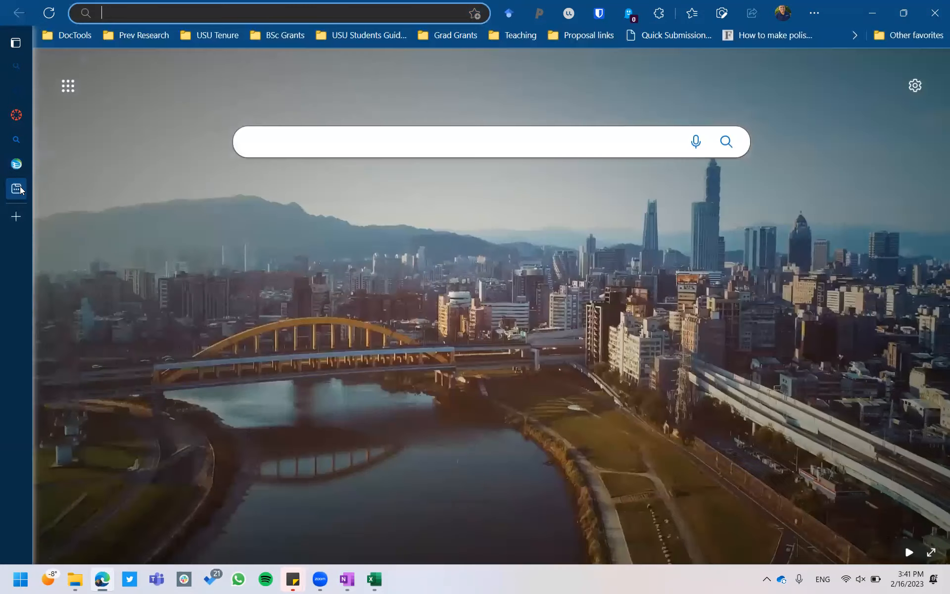
text(chat)
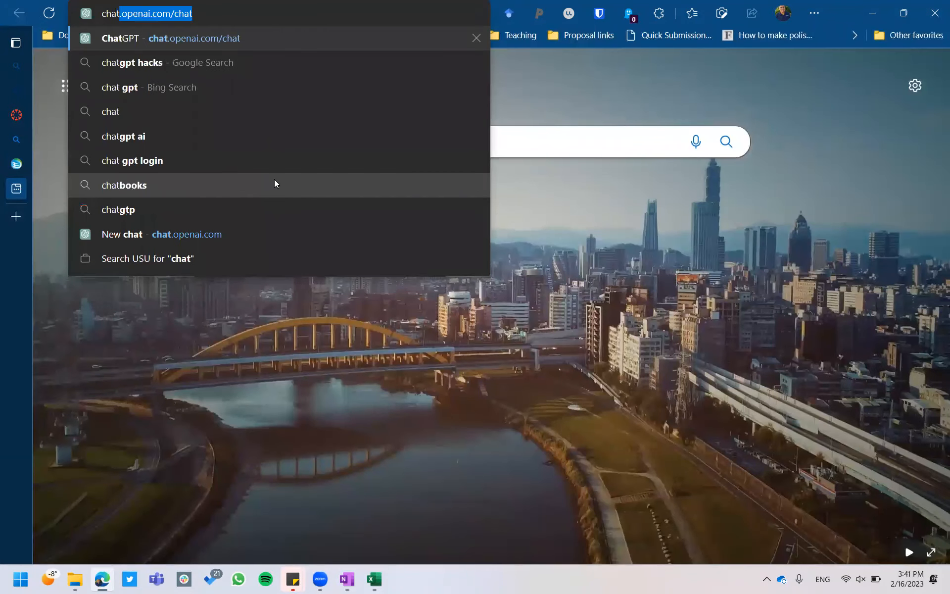
key(Return)
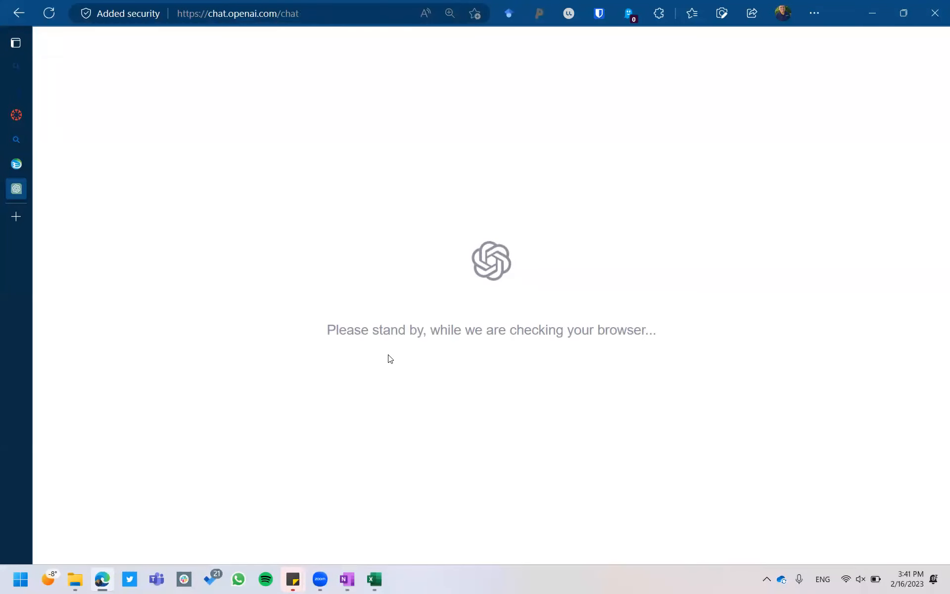
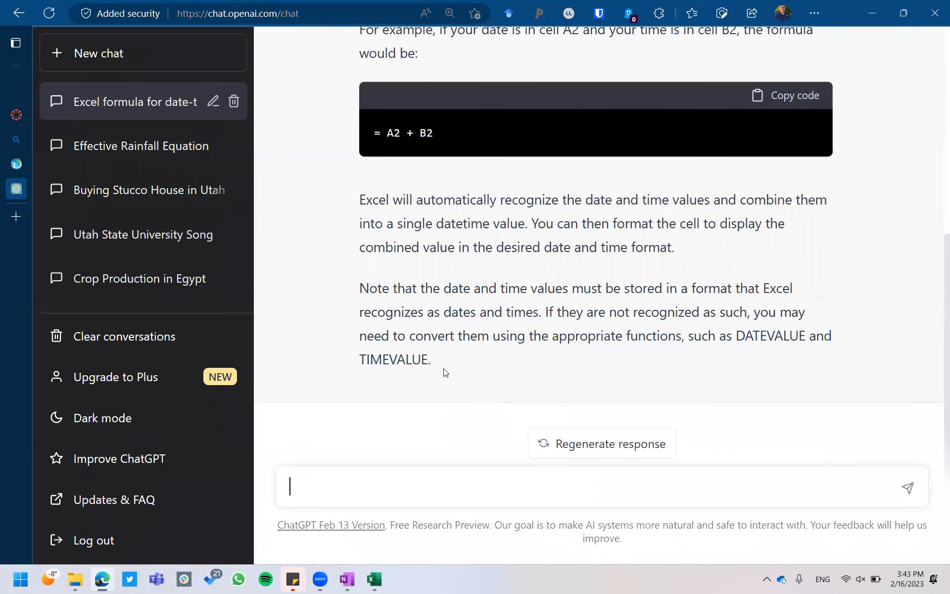
Step: Read the ExtendOffice article's date-and-time formulas and tip, and return to the ChatGPT answer
key(alt+Tab)
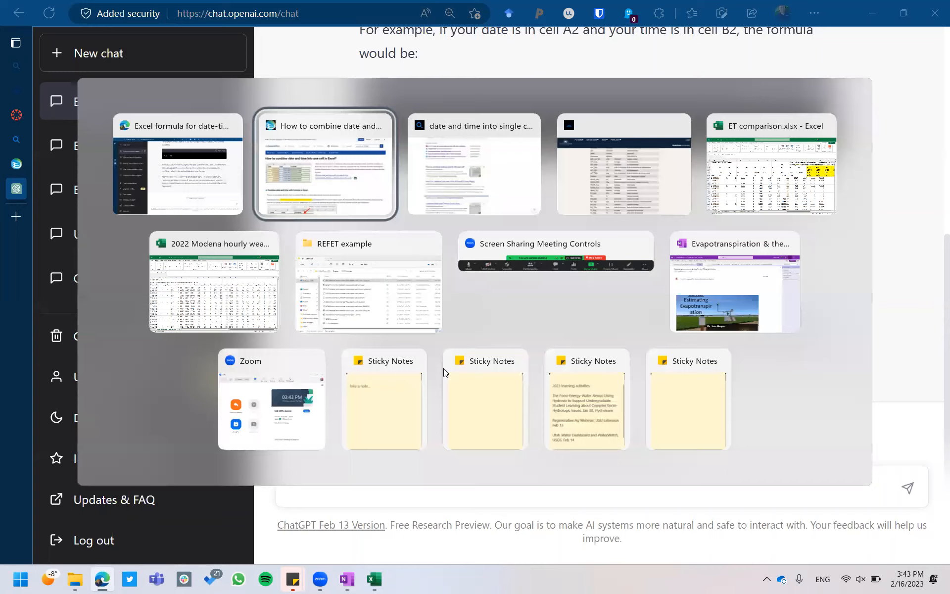
scroll(399, 351, down, 5)
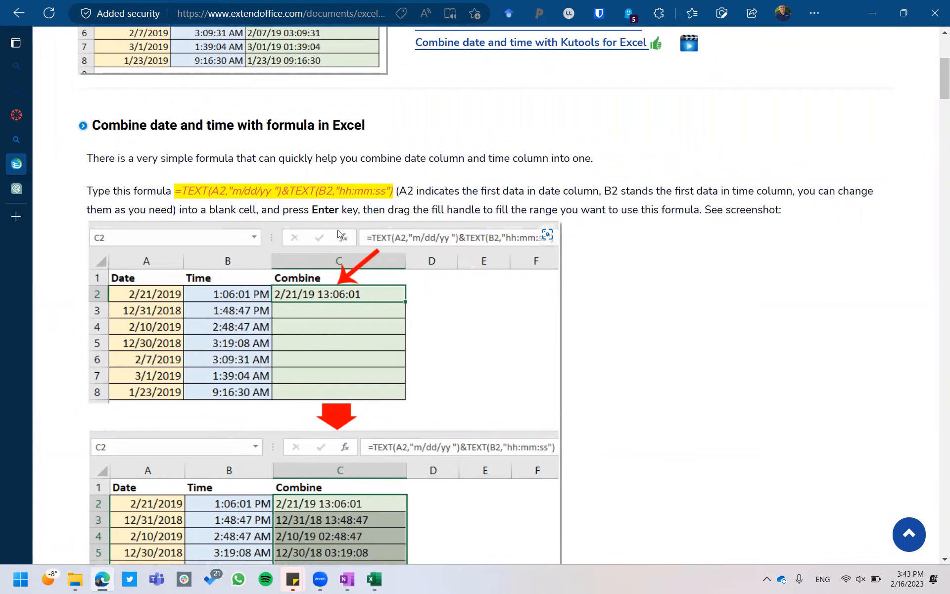
scroll(667, 297, down, 5)
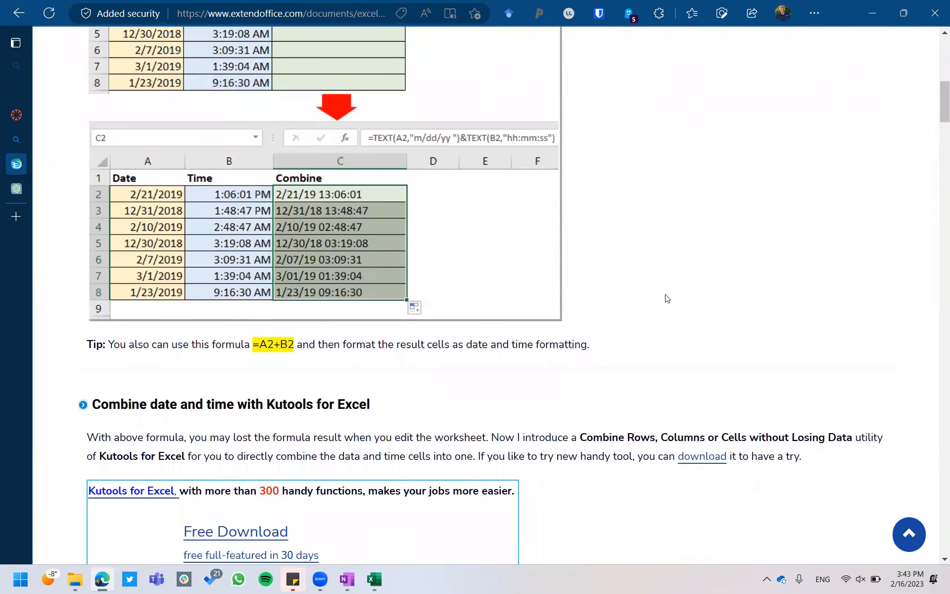
key(ctrl+Tab)
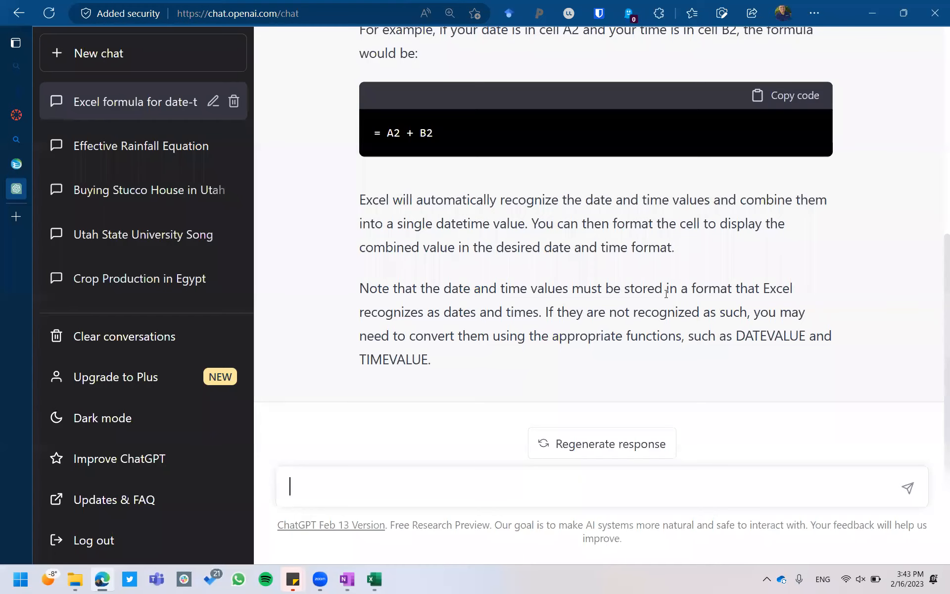
Step: Switch to the ET comparison workbook in Excel and check the HrMn values from the first to the last row
key(alt+Tab)
key(alt+Tab)
key(alt+Tab)
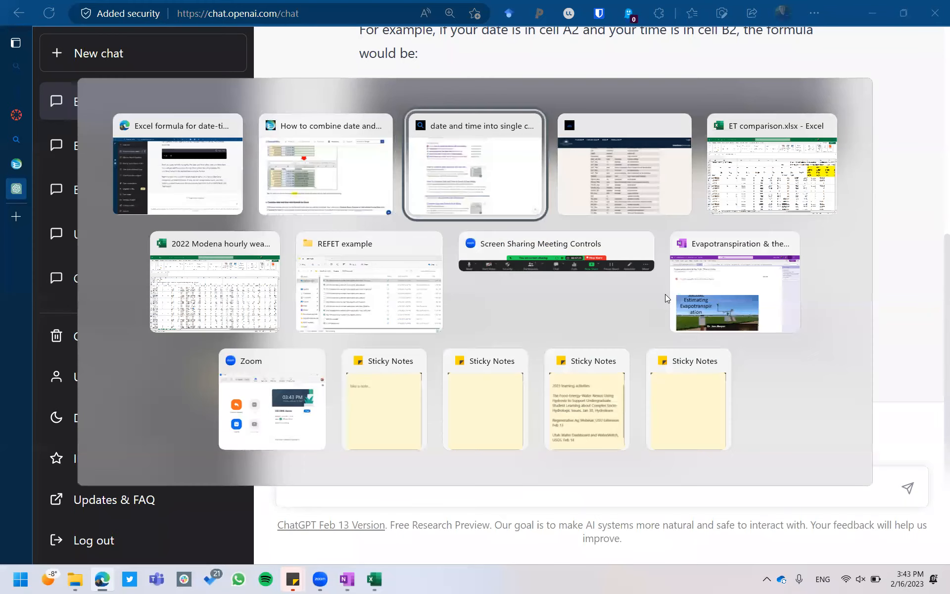
key(alt+Tab)
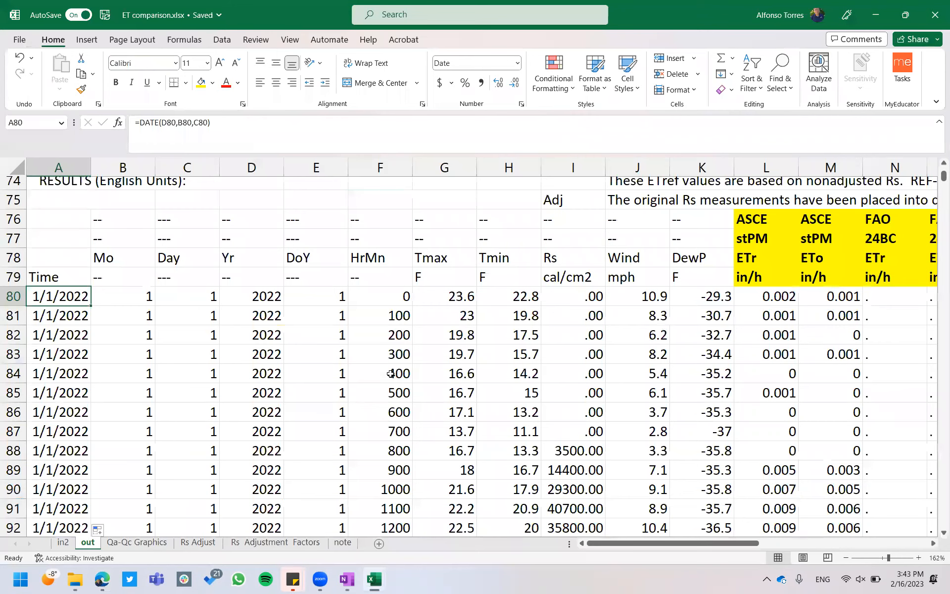
click(133, 316)
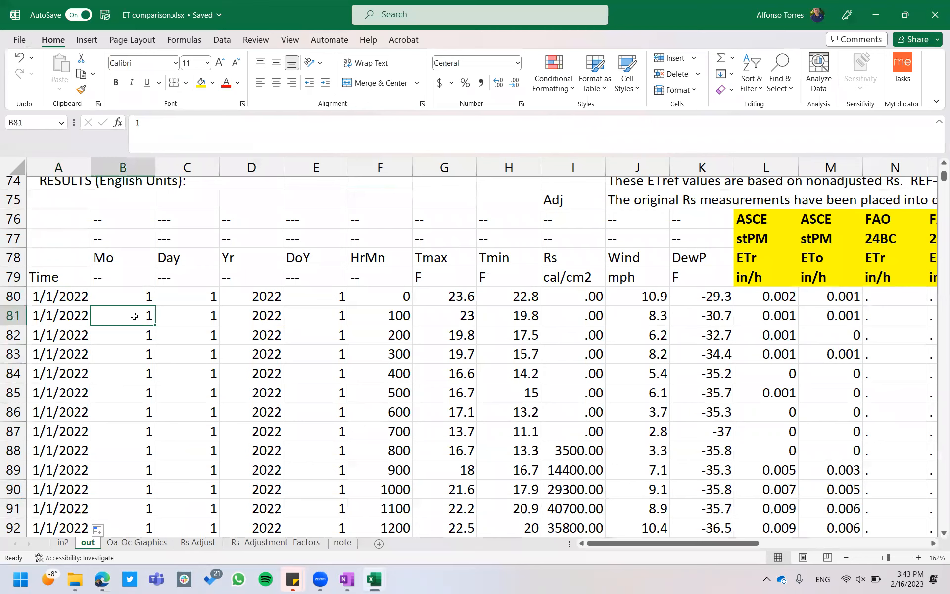
click(389, 300)
click(394, 342)
key(ctrl+Down)
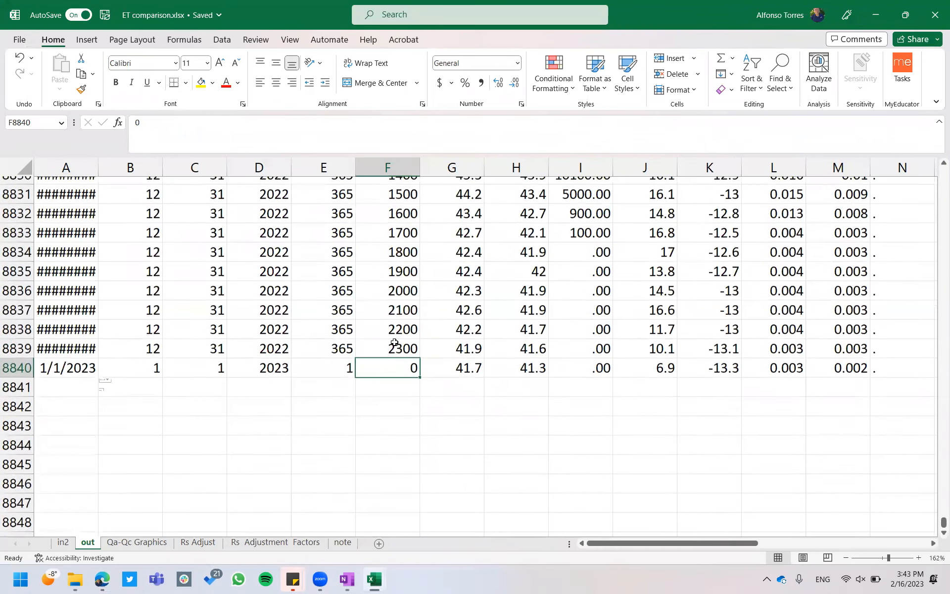
key(ctrl+Up)
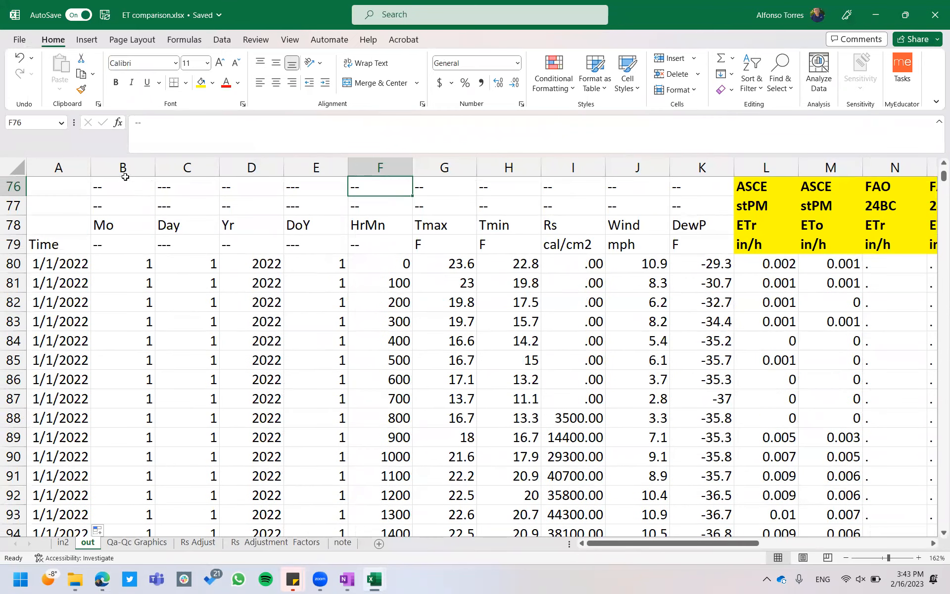
Step: Insert a blank column before the Mo column in the out sheet and enter the header "hour" in cell B79
right_click(122, 168)
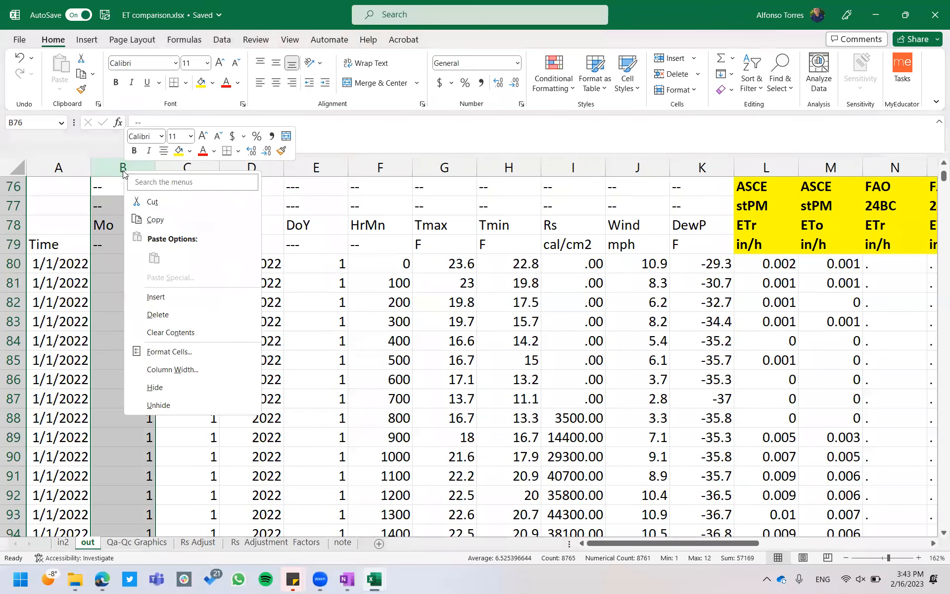
click(163, 299)
click(127, 246)
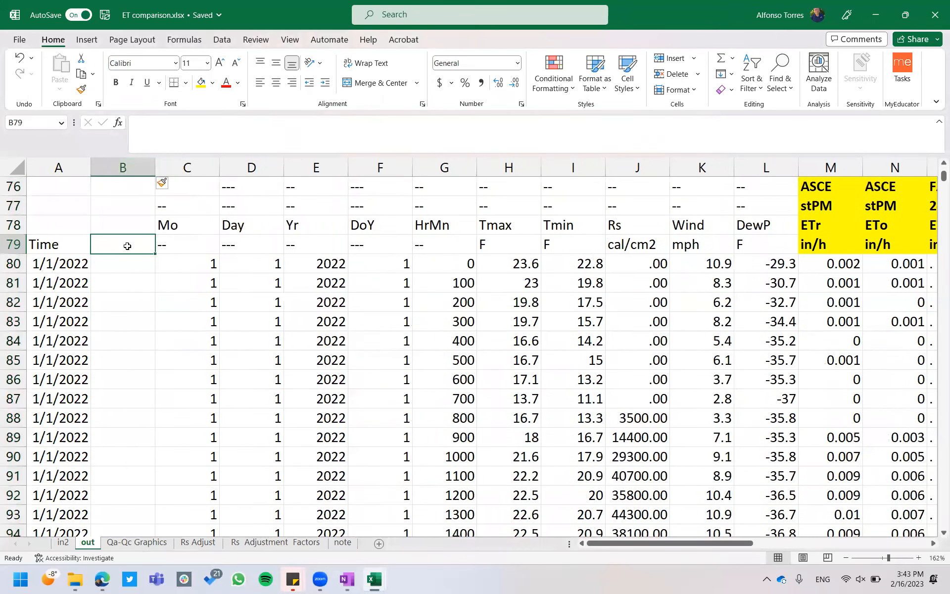
text(hour)
key(Return)
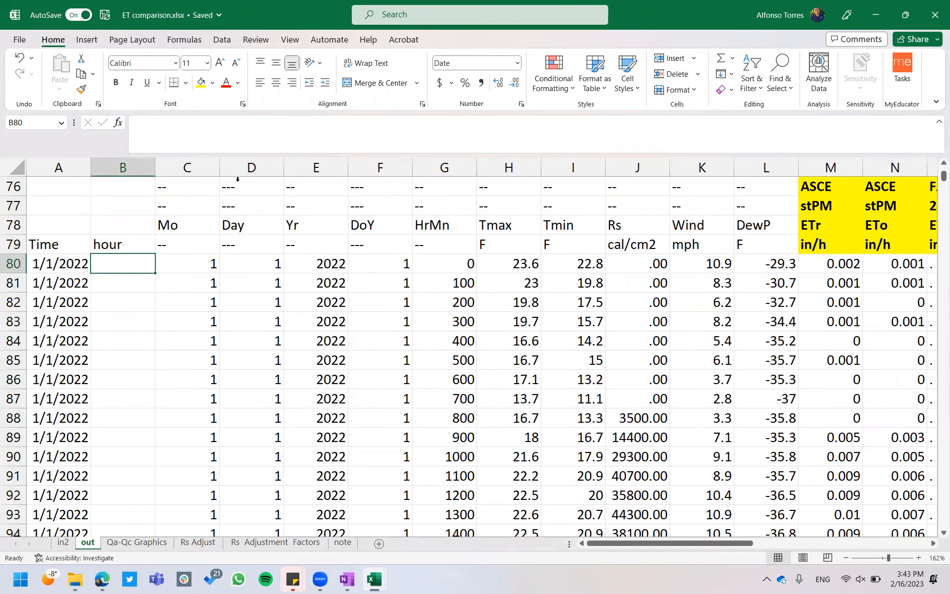
Step: Search Excel's functions for "hour", examine the HOUR and TIME descriptions, and close the function search without inserting anything
click(119, 123)
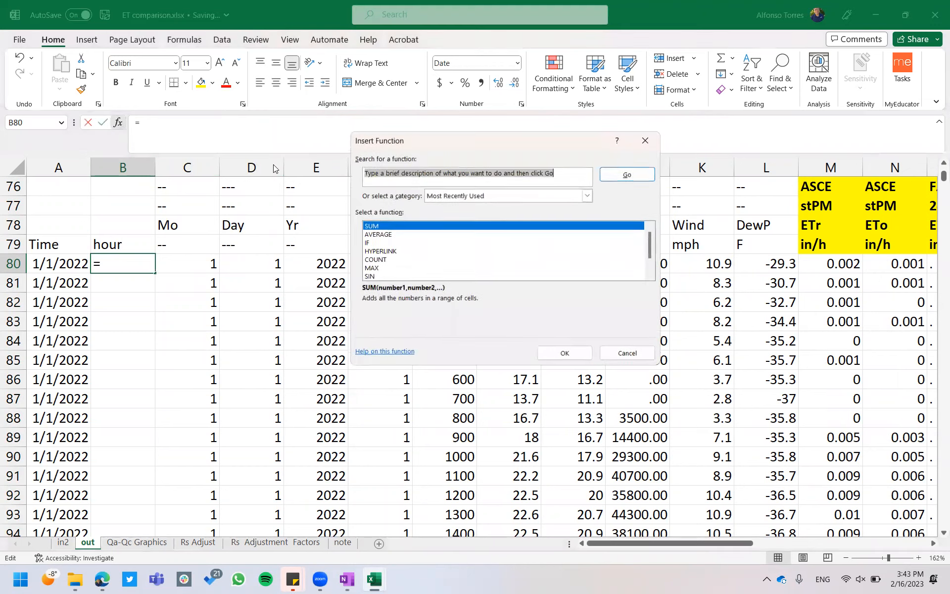
click(566, 177)
key(BackSpace)
key(BackSpace)
key(BackSpace)
key(BackSpace)
key(BackSpace)
key(BackSpace)
key(BackSpace)
key(BackSpace)
key(BackSpace)
key(BackSpace)
key(BackSpace)
key(BackSpace)
key(BackSpace)
key(BackSpace)
key(BackSpace)
key(BackSpace)
key(BackSpace)
key(BackSpace)
key(BackSpace)
key(BackSpace)
key(BackSpace)
key(BackSpace)
key(BackSpace)
key(BackSpace)
key(BackSpace)
key(BackSpace)
key(BackSpace)
key(BackSpace)
key(BackSpace)
key(BackSpace)
key(BackSpace)
text(hour)
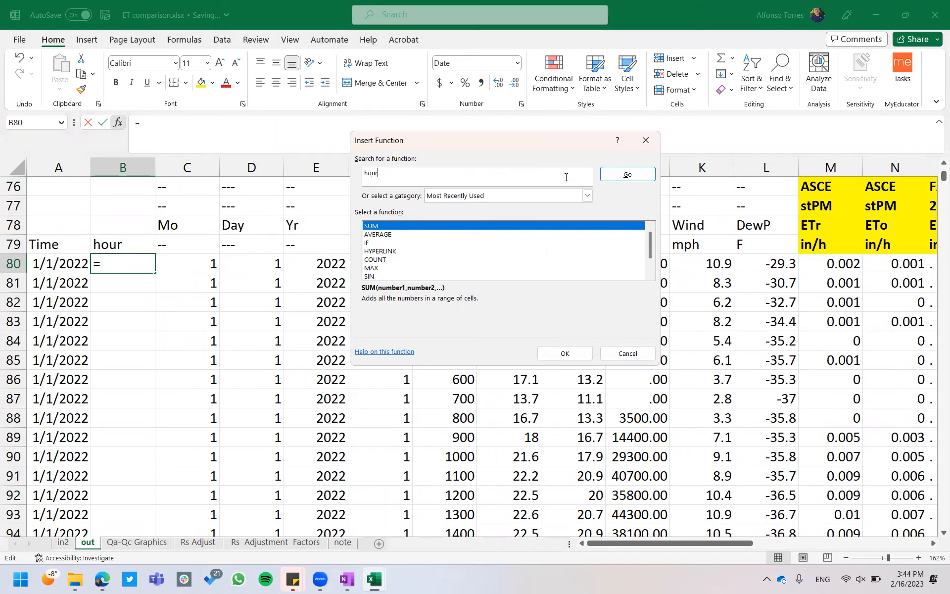
key(Return)
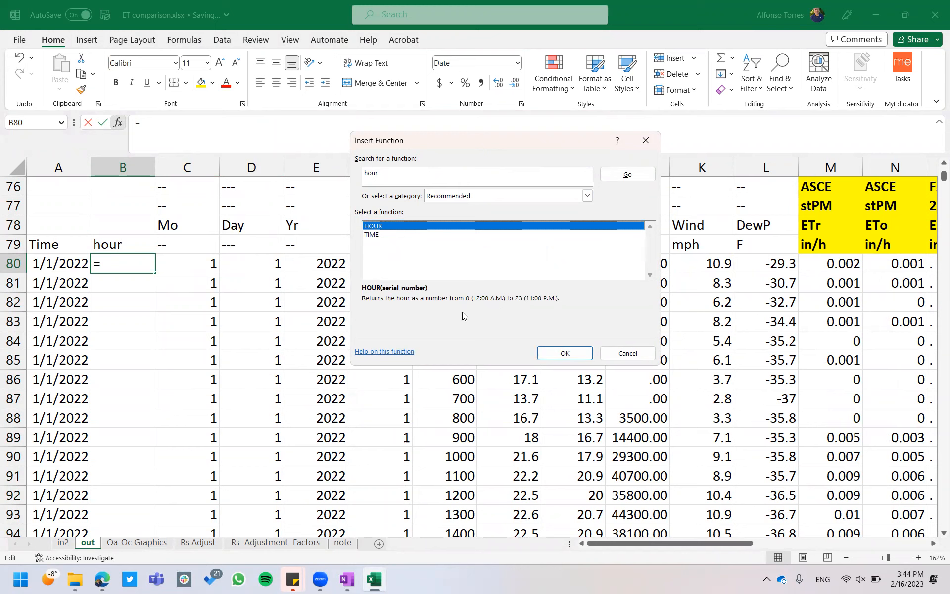
click(379, 235)
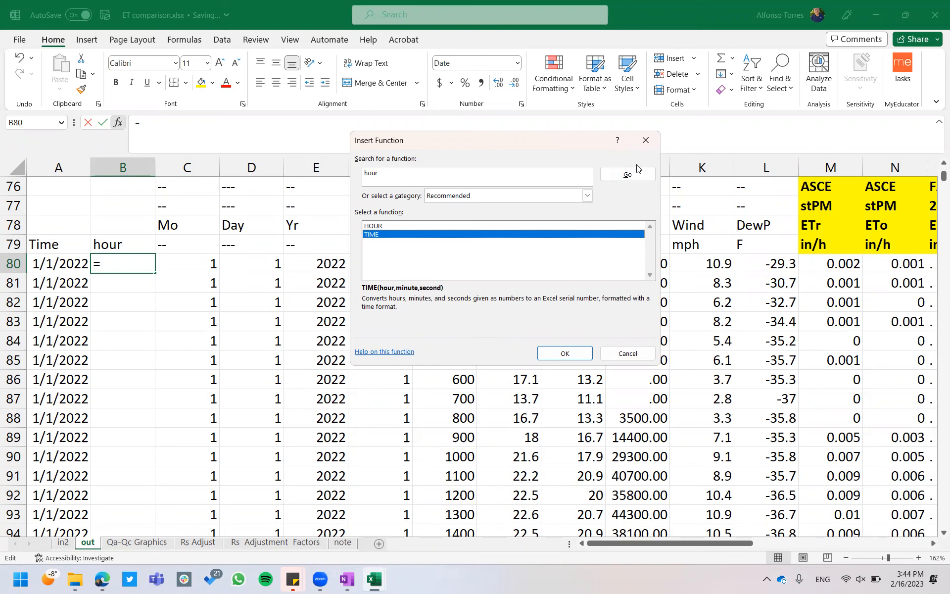
click(645, 141)
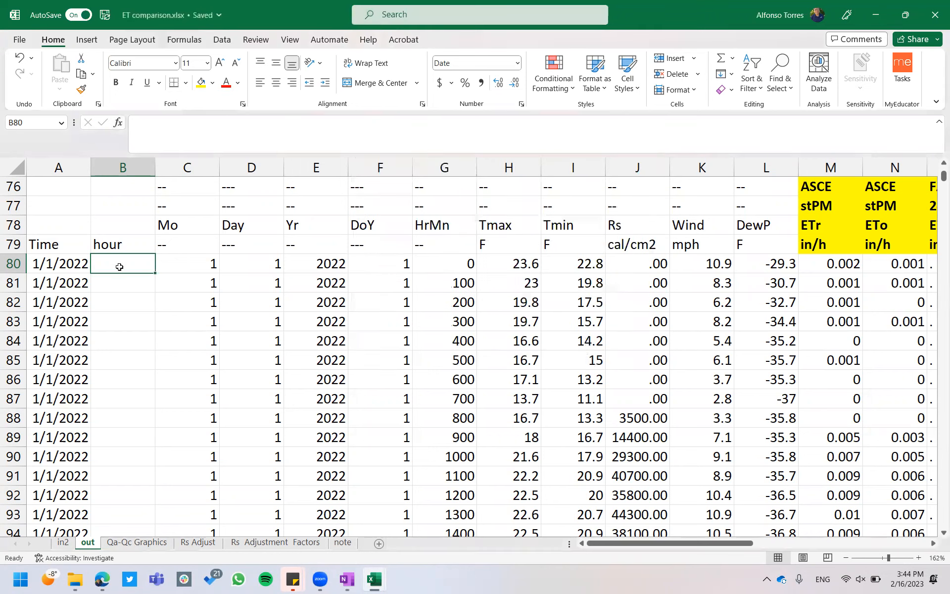
Step: Start a formula in cell B80 of the hour column and open the Insert Function search for it
text(=)
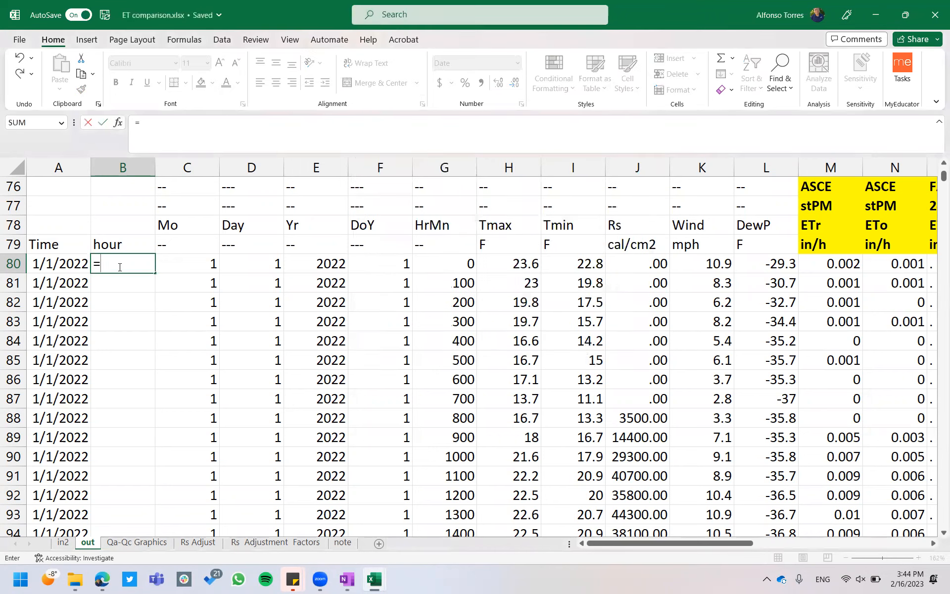
click(120, 125)
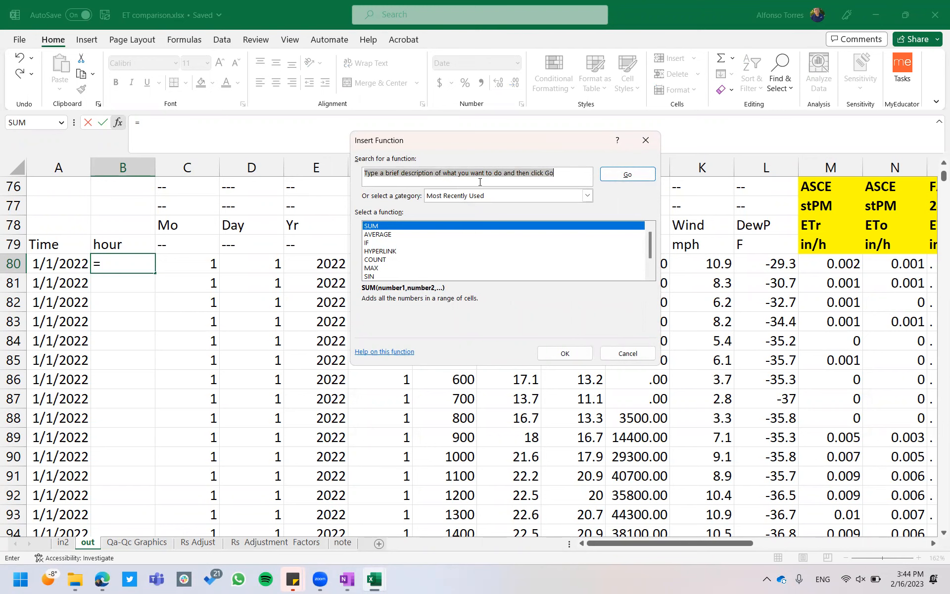
click(511, 181)
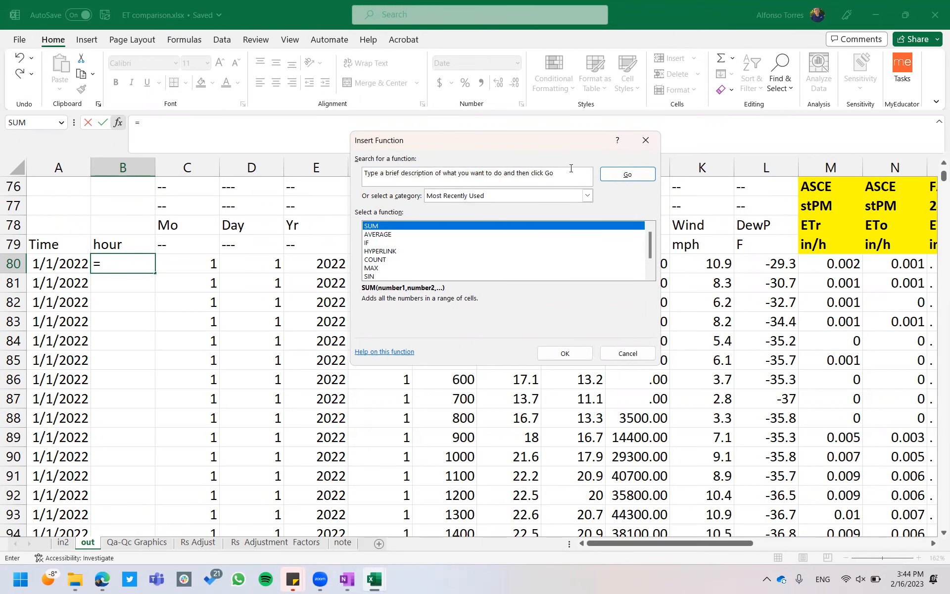
Step: Switch to the ExtendOffice article in Edge, review its date-and-time combining formulas and examples, and return to the Excel workbook
key(alt+Tab)
key(alt+Tab)
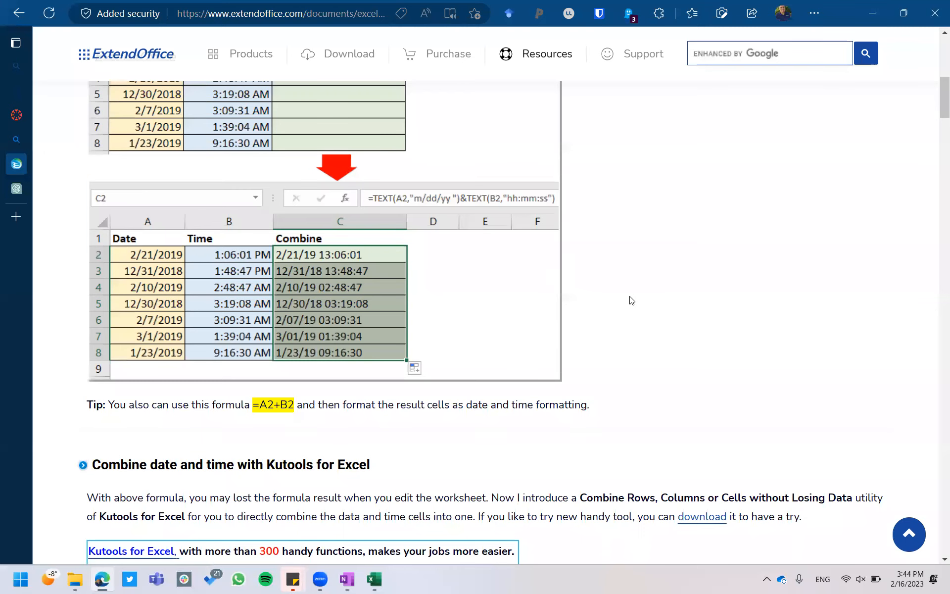
scroll(632, 301, up, 7)
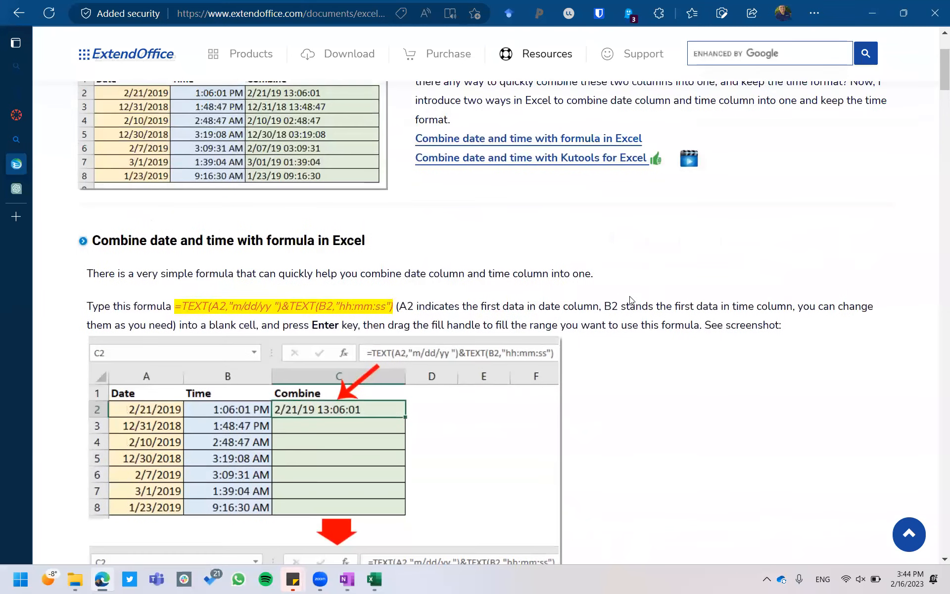
scroll(632, 301, down, 1)
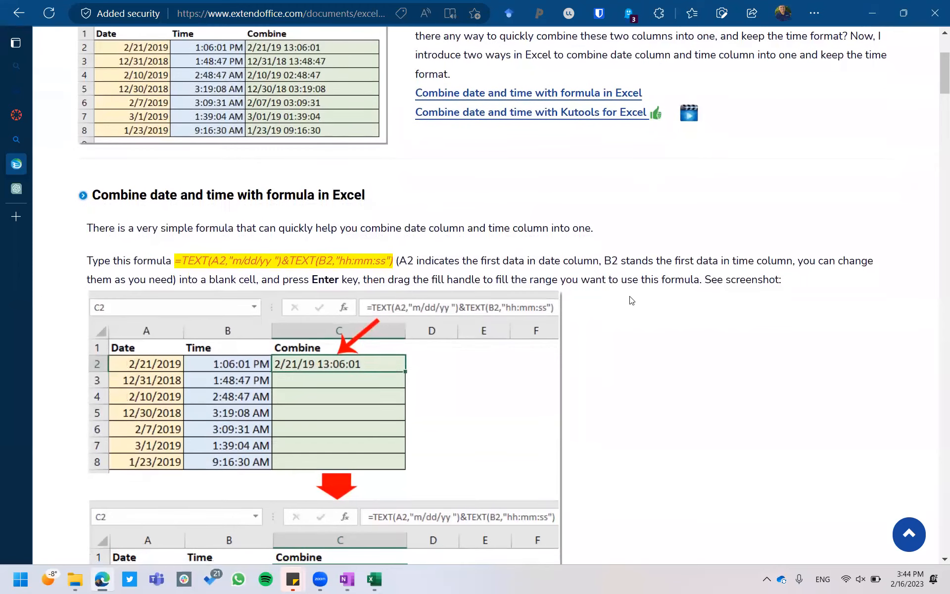
scroll(631, 300, down, 2)
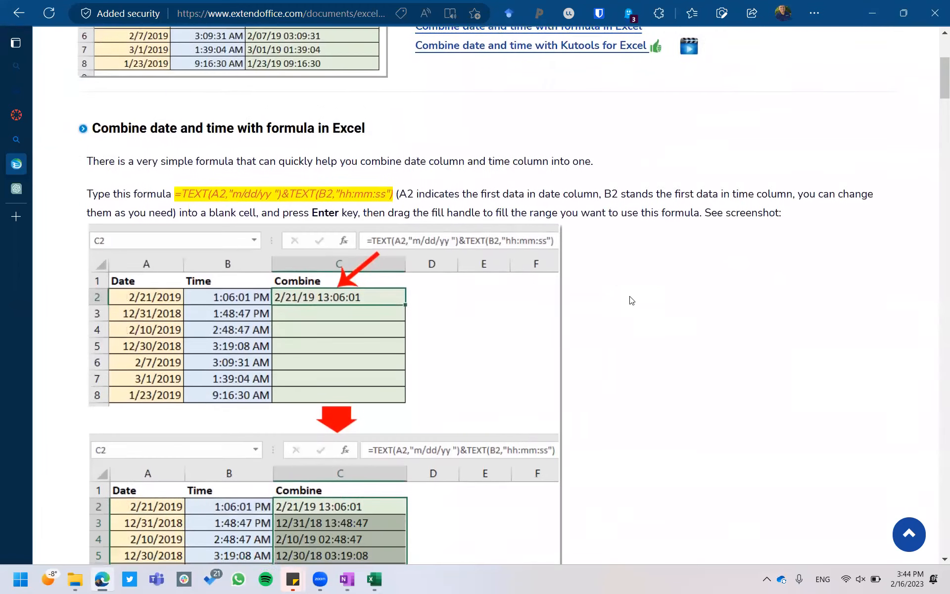
scroll(632, 301, down, 3)
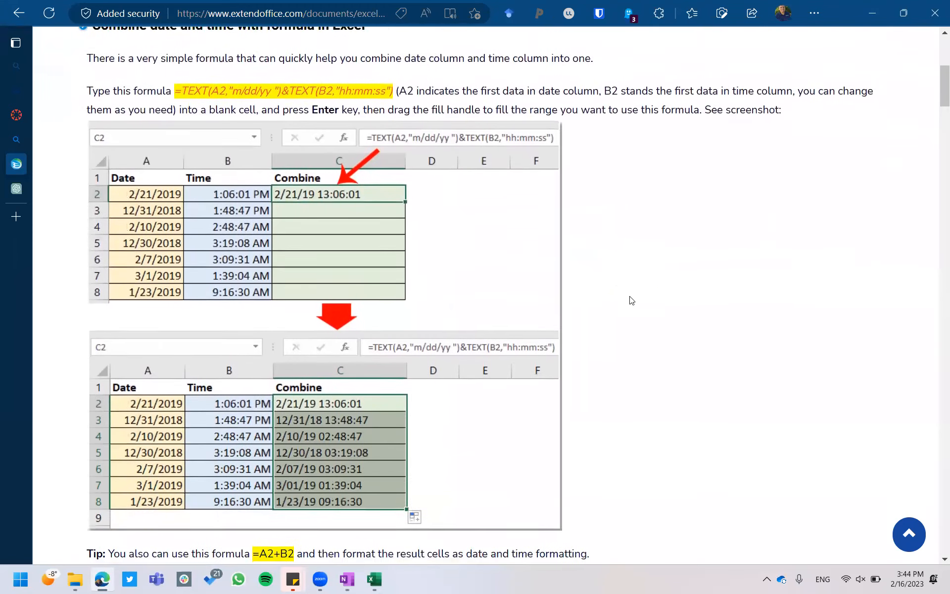
scroll(632, 300, down, 4)
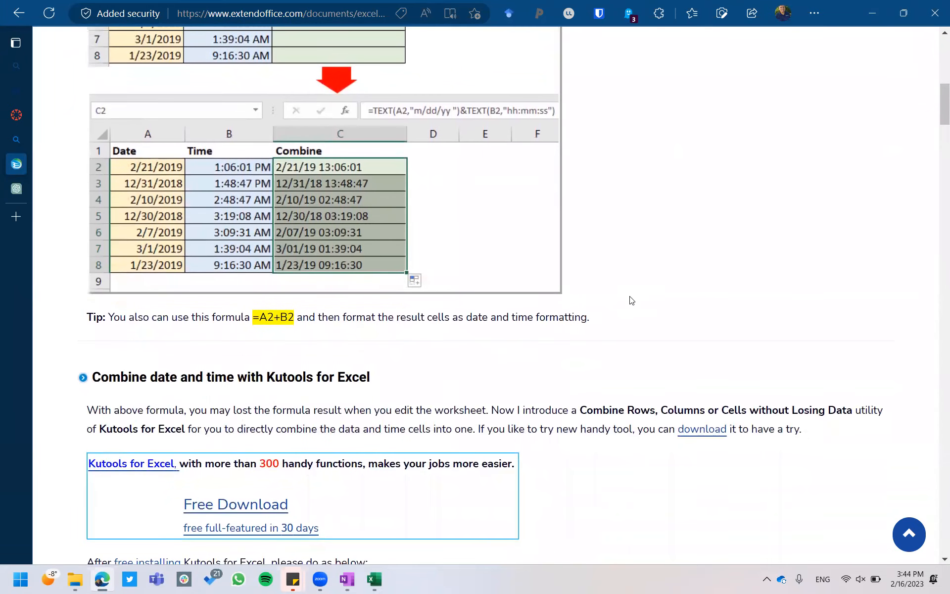
scroll(631, 300, up, 6)
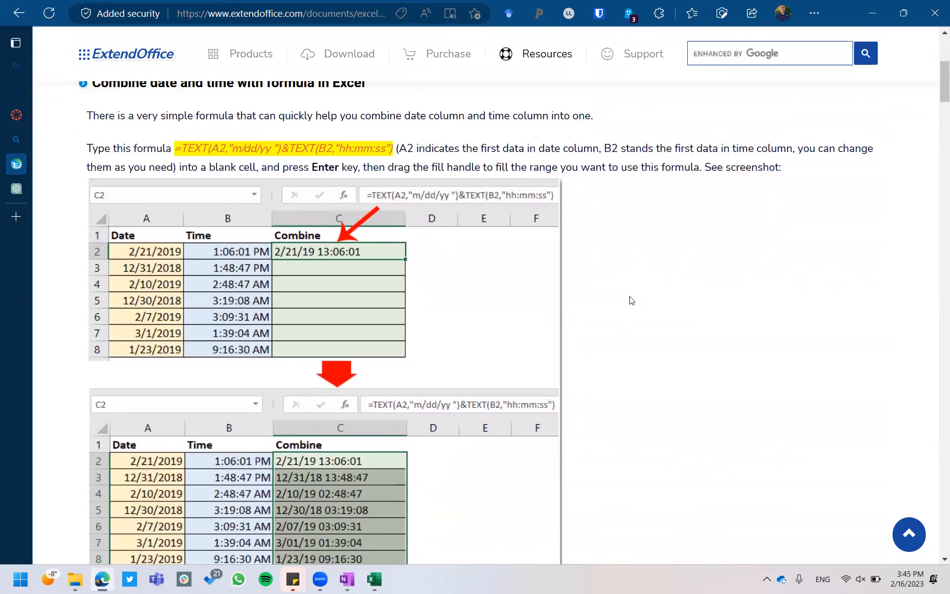
key(alt+Tab)
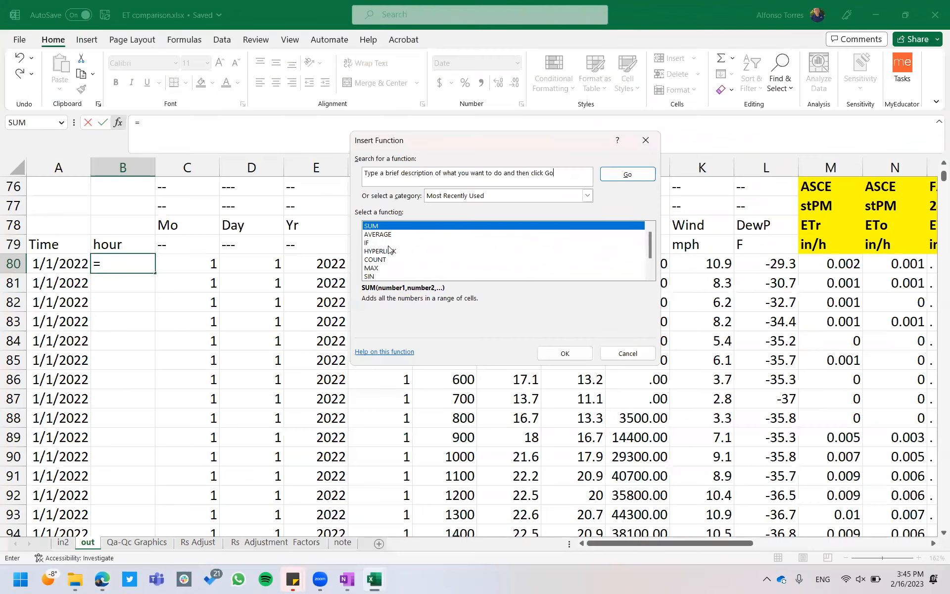
Step: Search the functions for "time" and try TIMEVALUE in B80 with the HrMn cell G80 as its time text
double_click(498, 174)
drag(568, 175, 306, 192)
drag(553, 175, 333, 172)
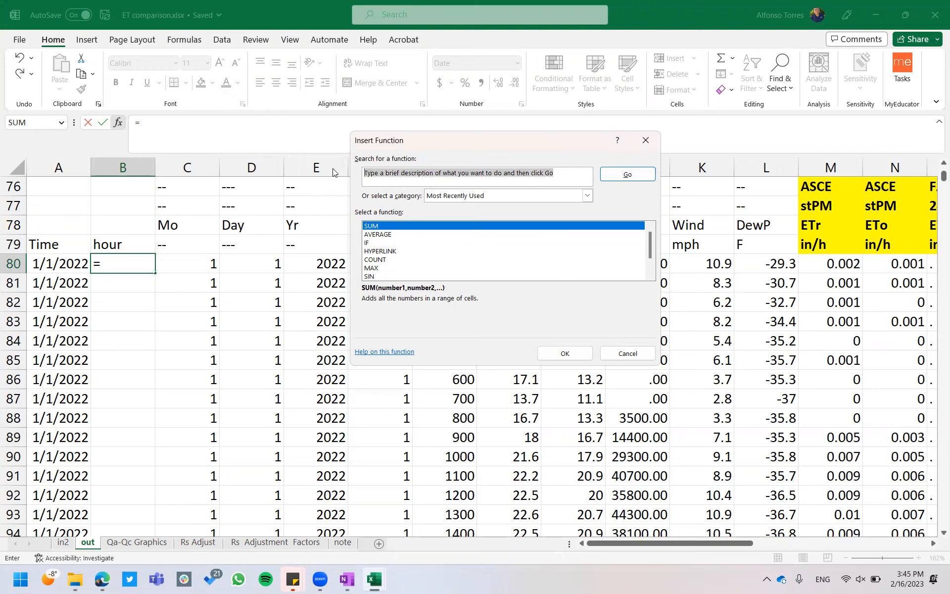
text(time)
key(Return)
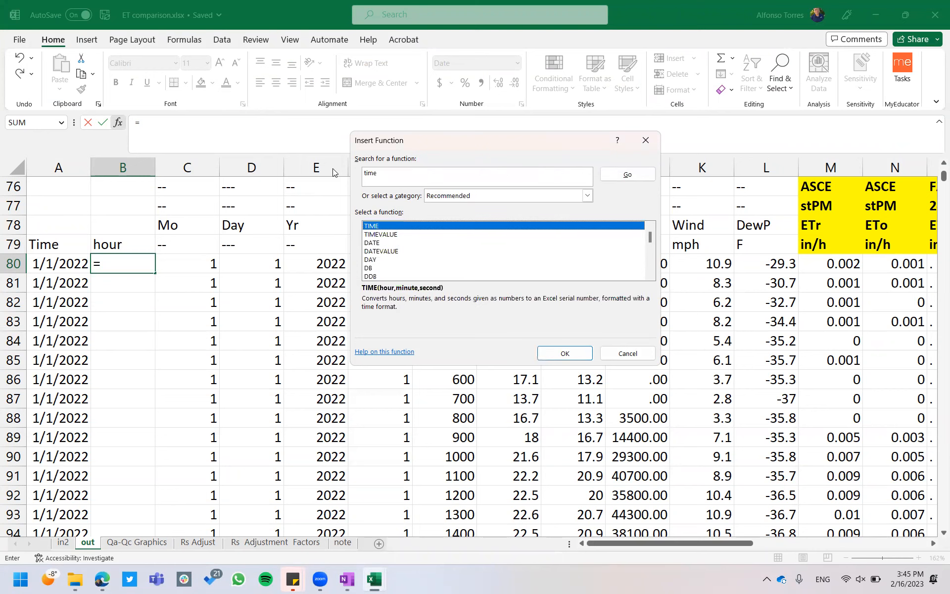
click(394, 235)
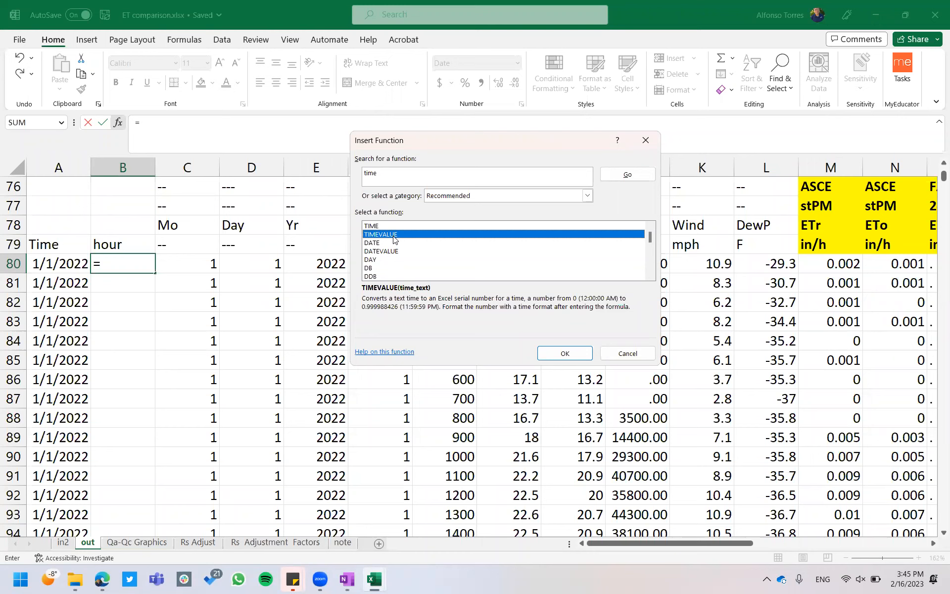
click(556, 355)
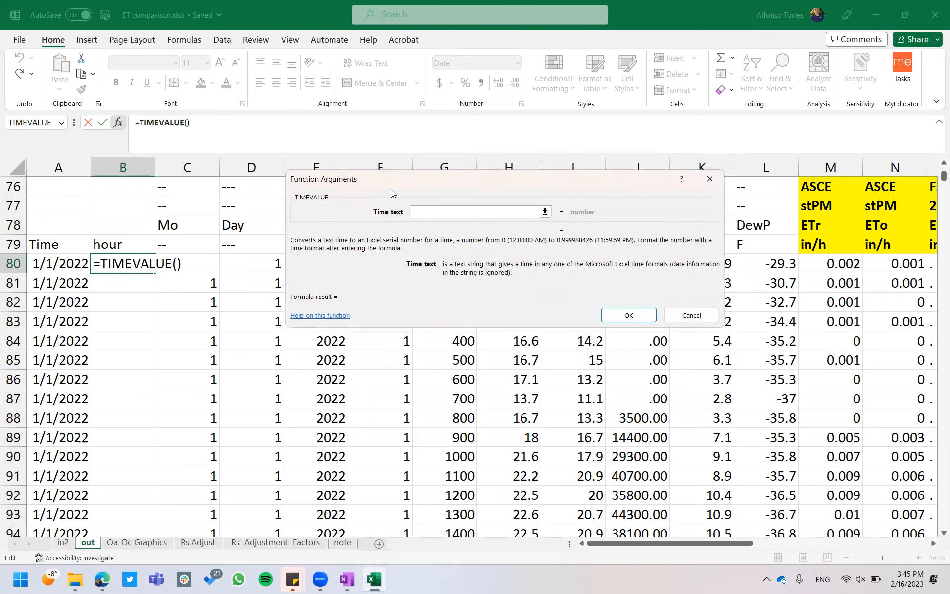
drag(391, 192, 505, 331)
click(459, 268)
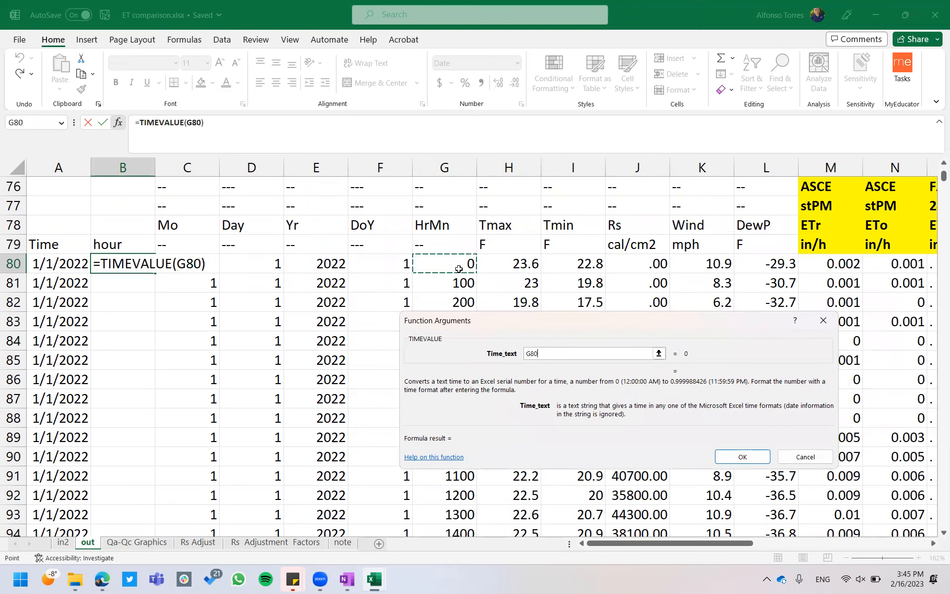
click(740, 451)
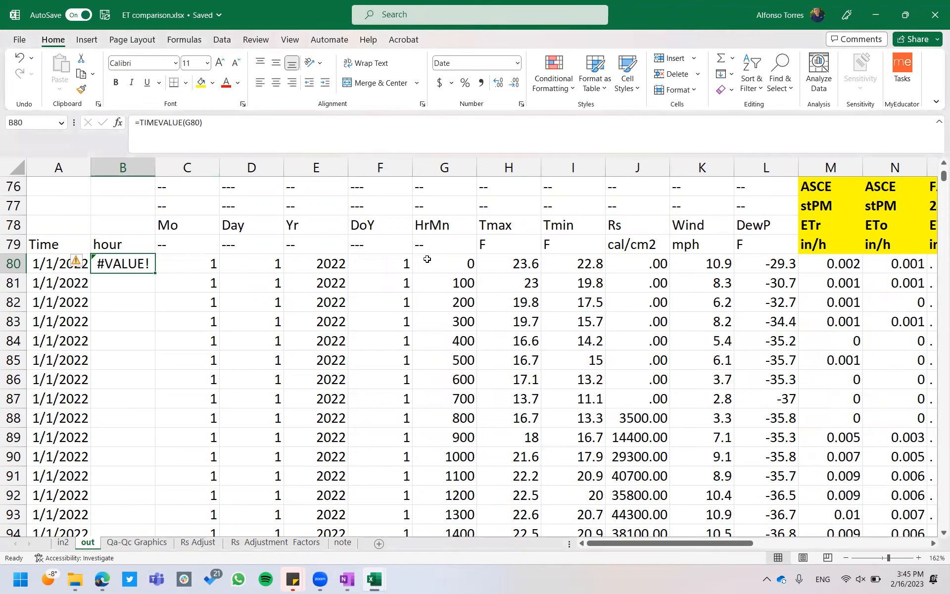
click(118, 124)
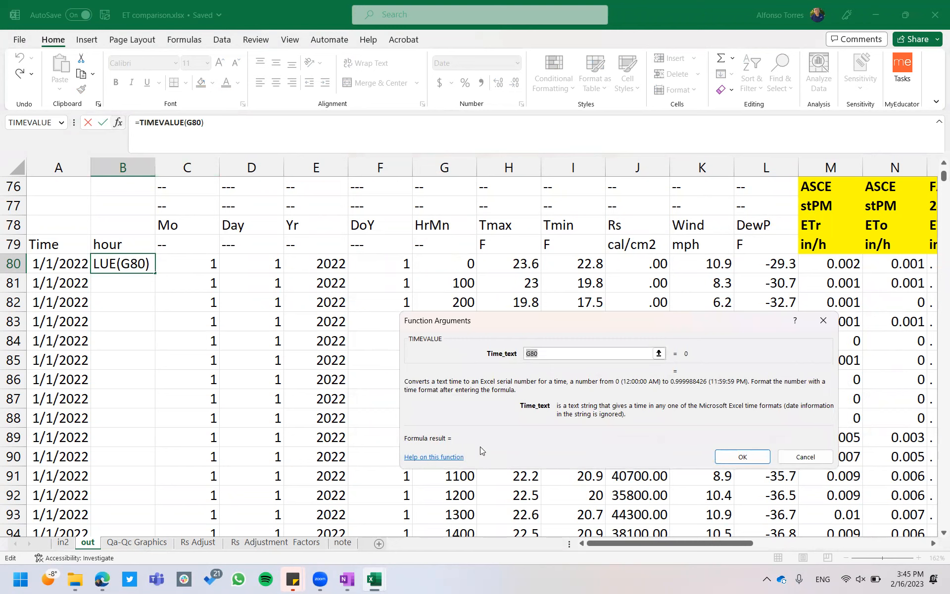
click(795, 456)
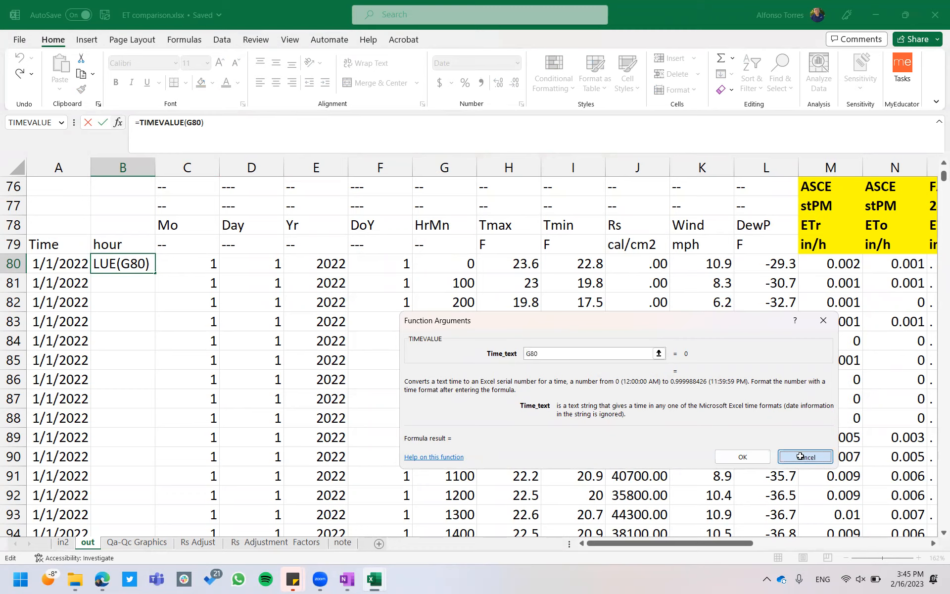
click(117, 122)
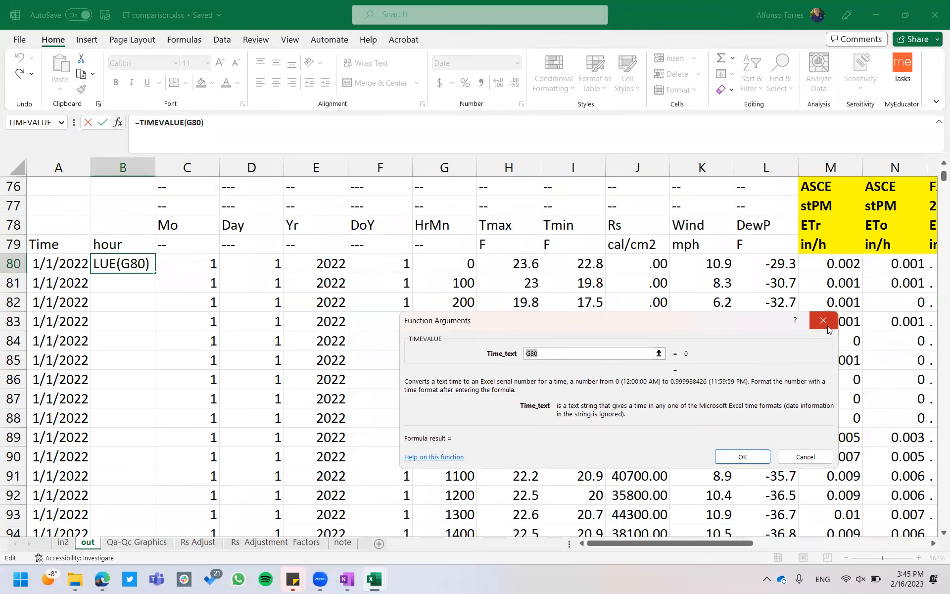
click(823, 321)
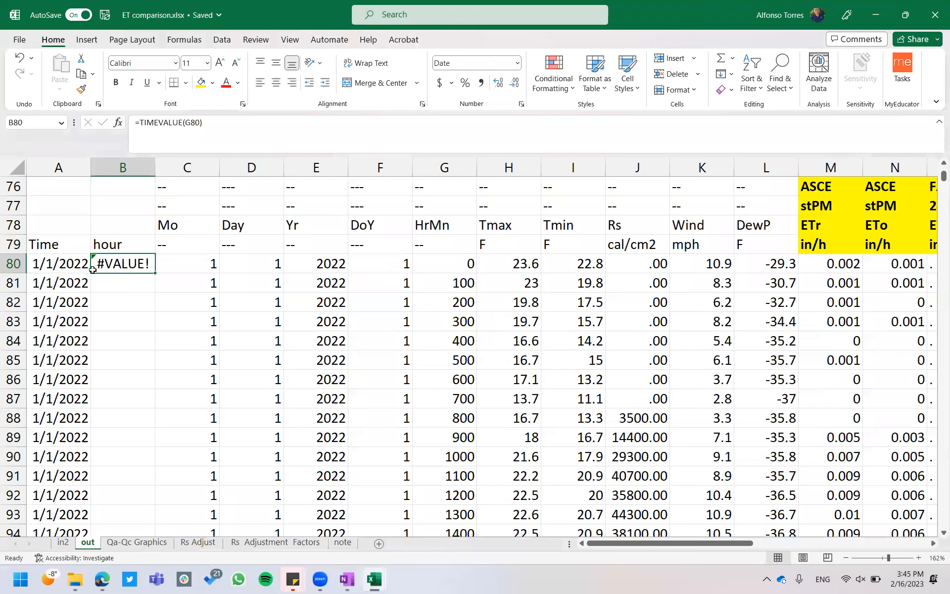
Step: Replace the formula in B80 with the TIME function found through a function search for "time"
text(=)
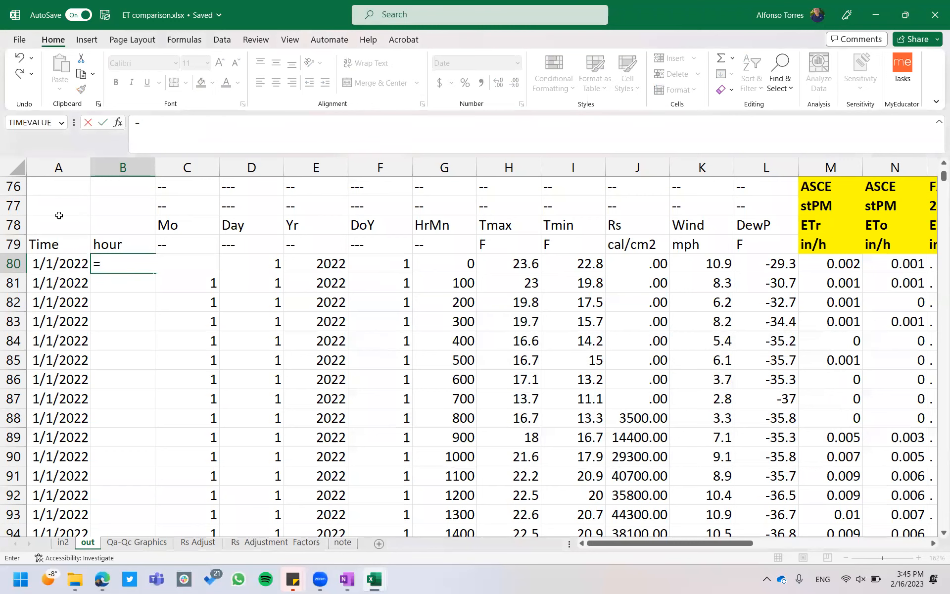
click(118, 123)
text(time)
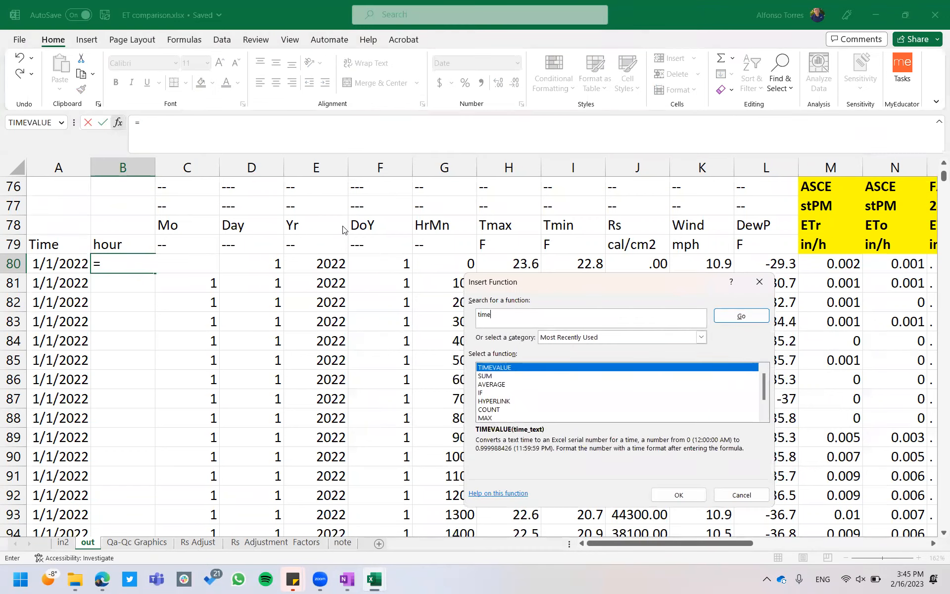
key(Return)
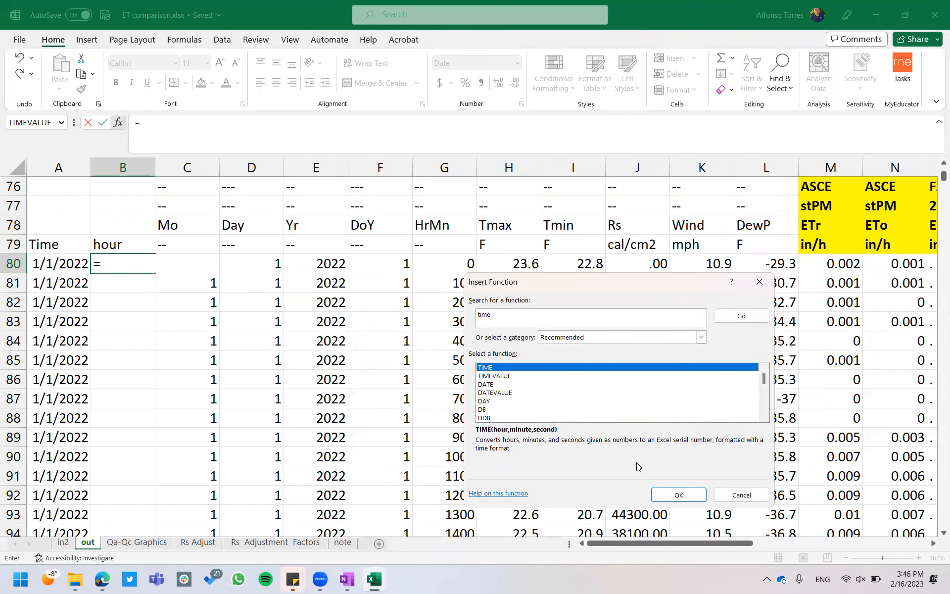
click(679, 496)
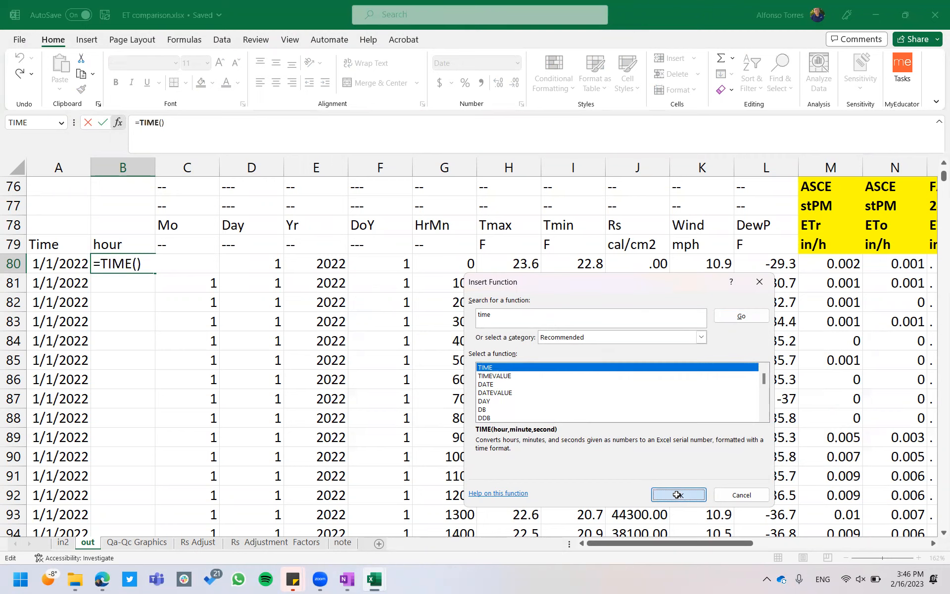
Step: Set the TIME function's hour argument to G80/100 and try to accept the formula without minute and second arguments
click(461, 266)
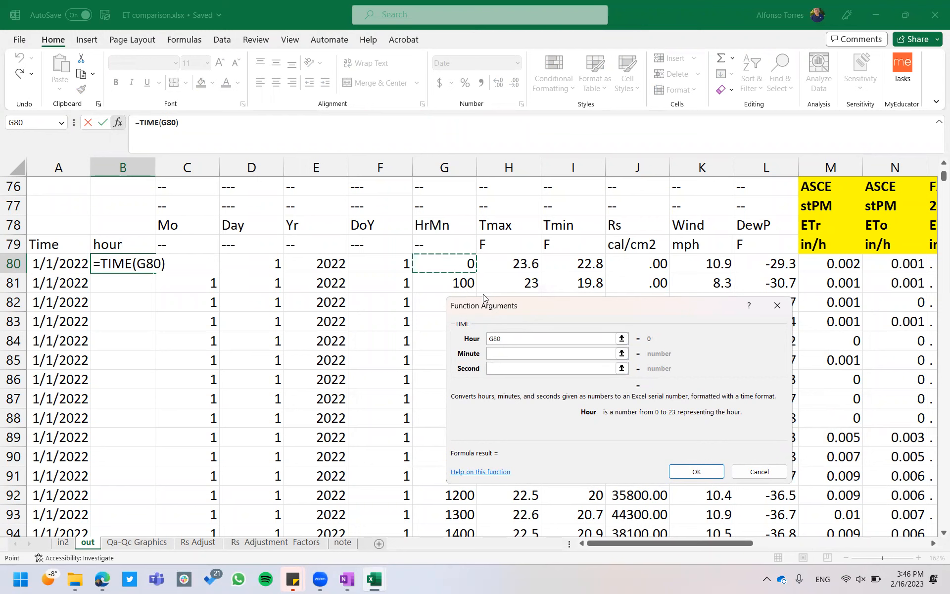
drag(483, 295, 410, 214)
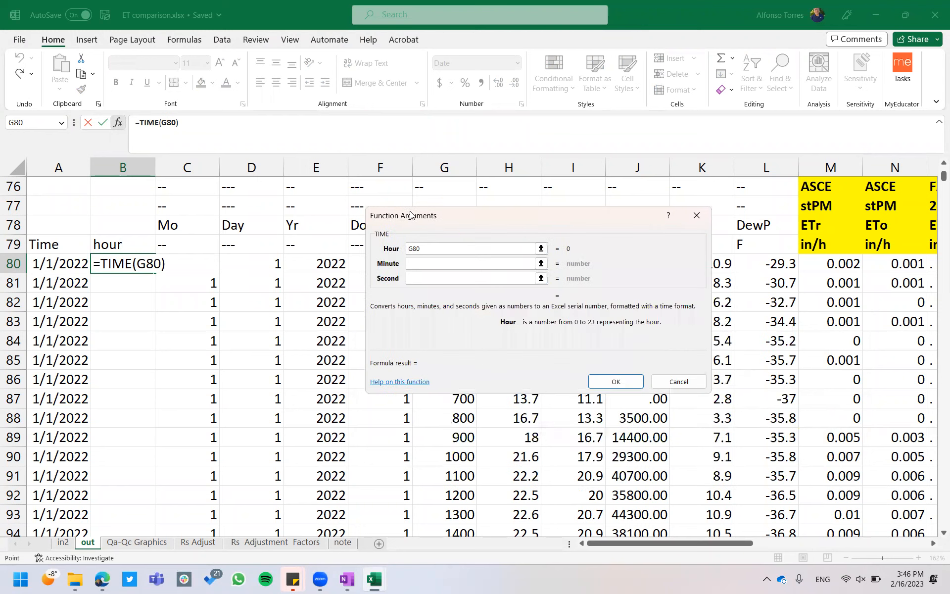
text(/100)
click(616, 382)
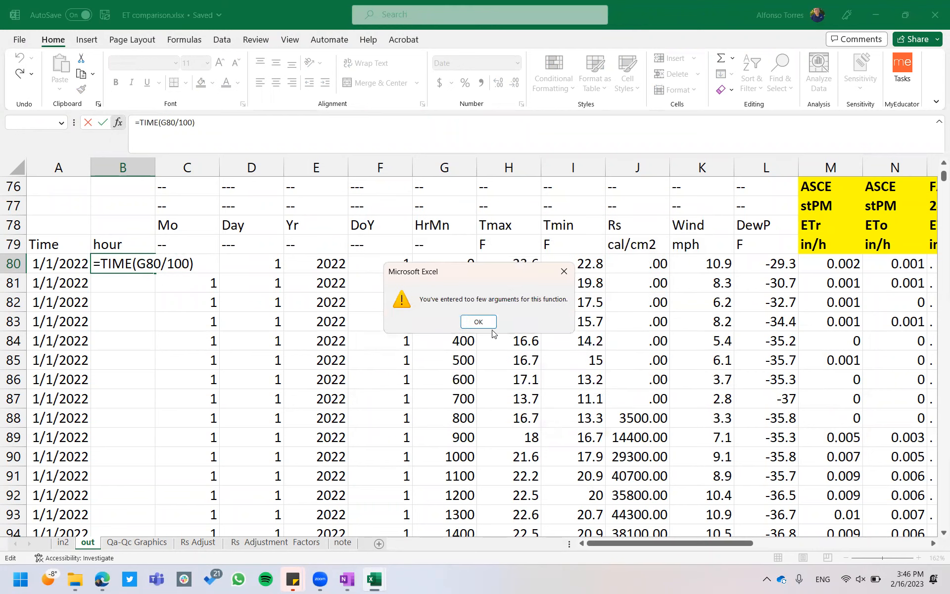
click(479, 323)
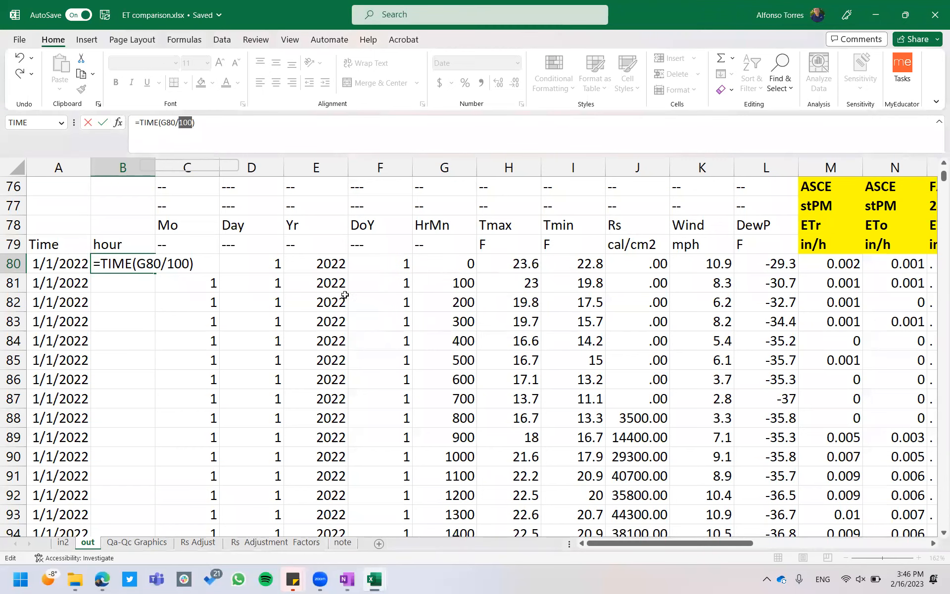
Step: Complete the TIME formula in B80 with 0 for both the minute and second arguments
click(117, 123)
click(422, 262)
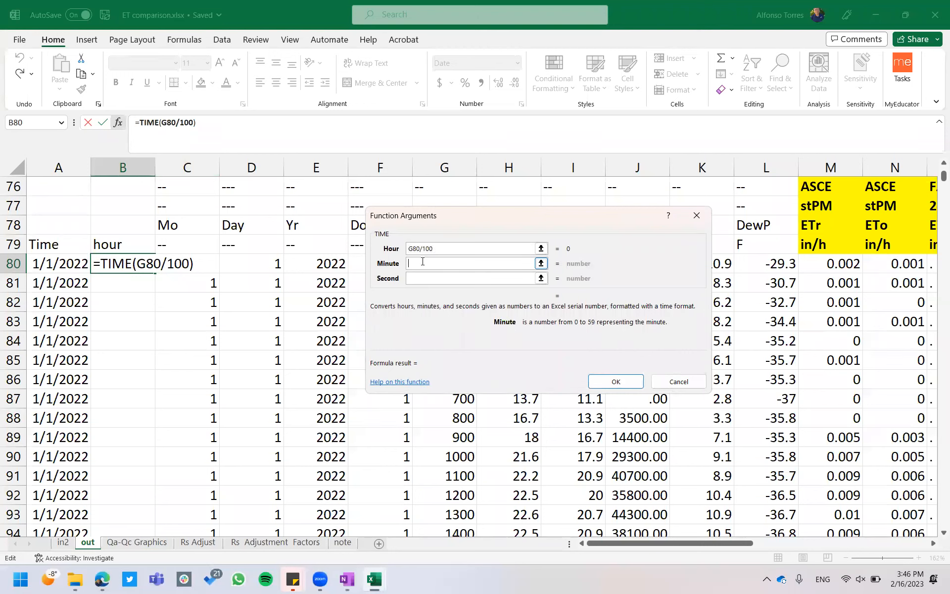
text(0)
click(433, 278)
text(0)
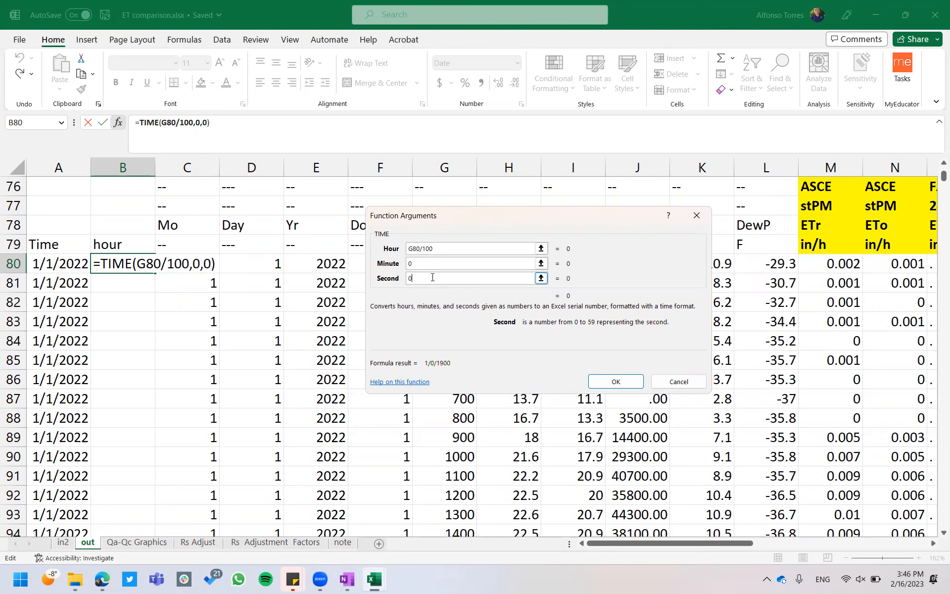
click(613, 385)
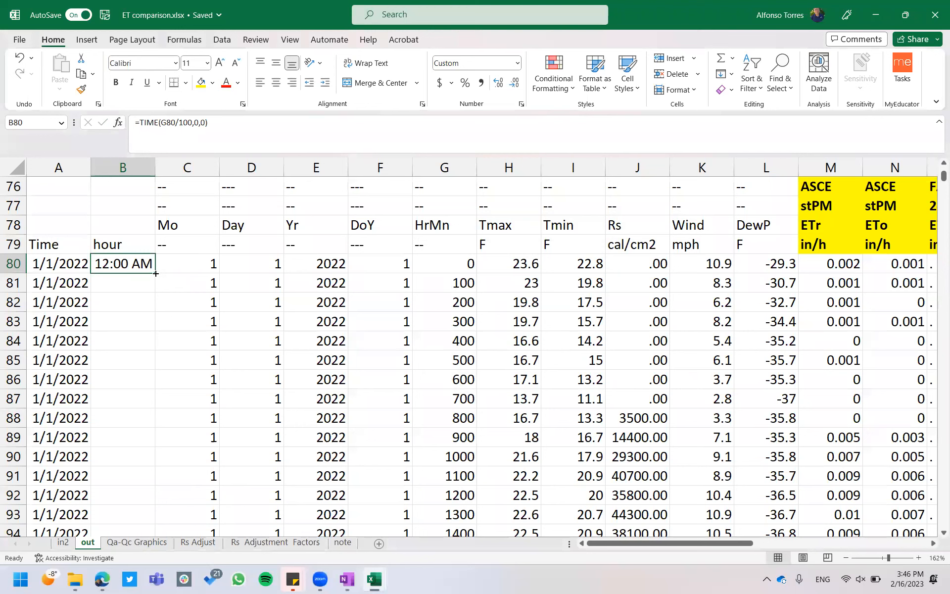
Step: Fill the TIME formula from B80 down the hour column through B89
drag(156, 274, 164, 438)
scroll(178, 396, down, 2)
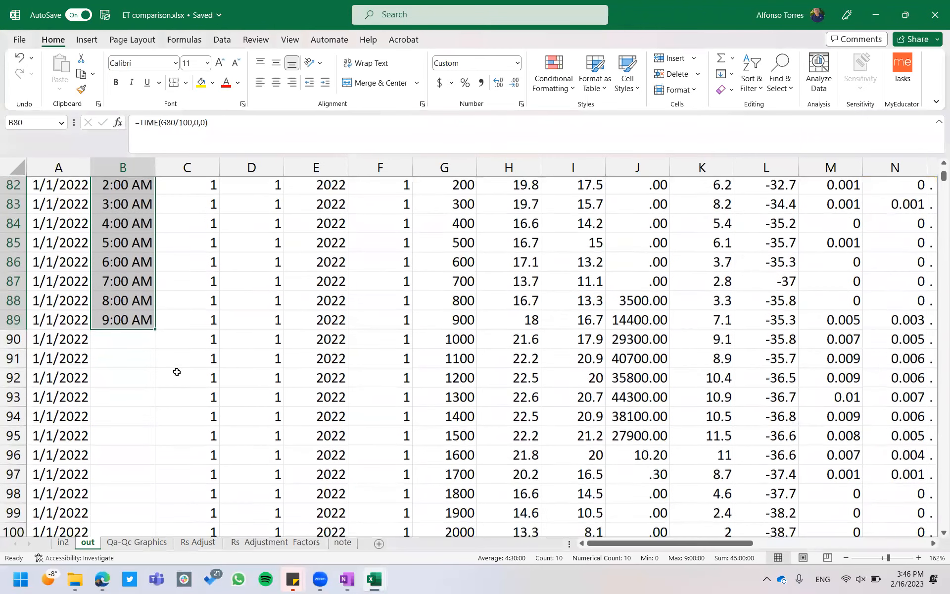
Step: Extend the hour formula in column B down to row 97, alongside the HrMn values
drag(155, 327, 147, 490)
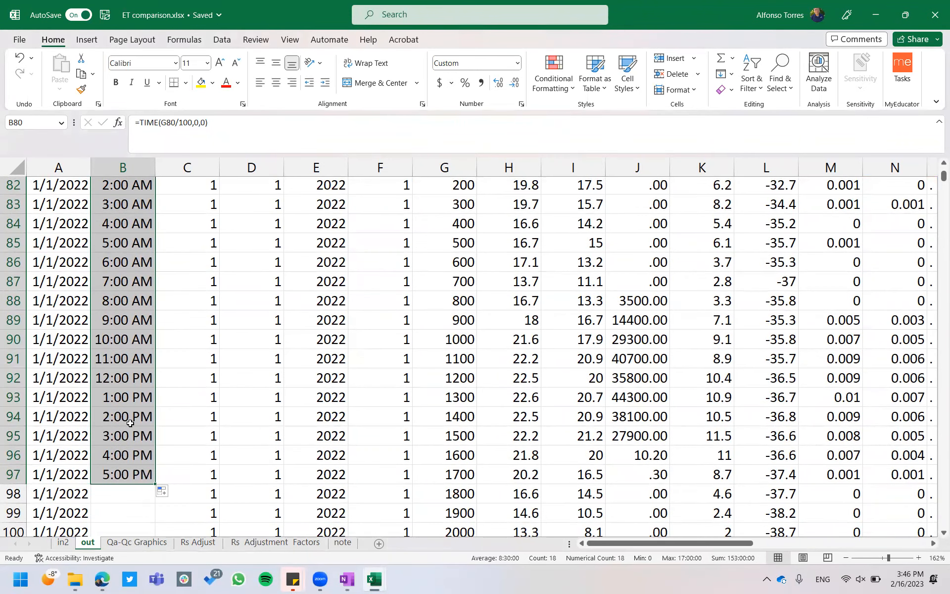
scroll(130, 423, up, 1)
scroll(131, 423, down, 2)
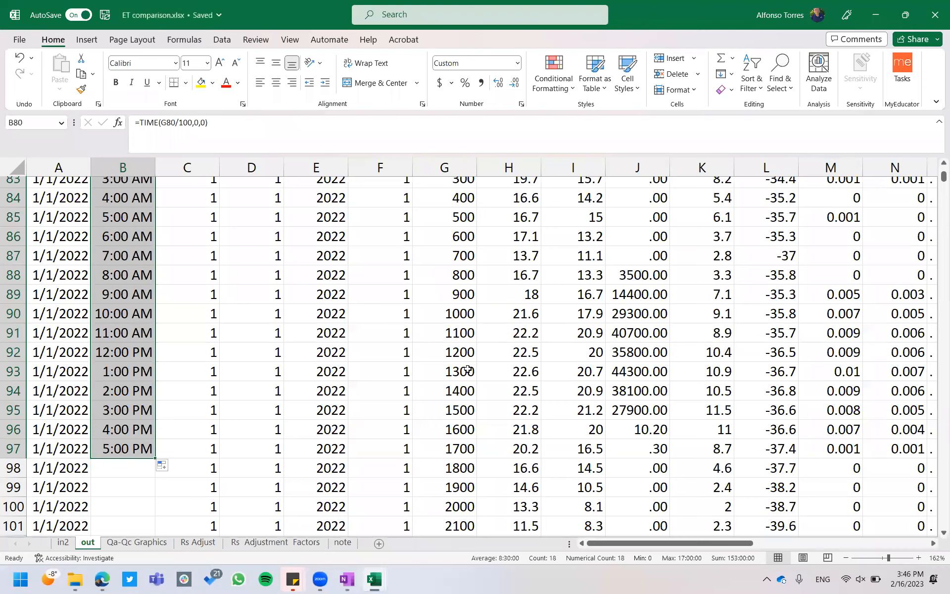
scroll(468, 369, down, 1)
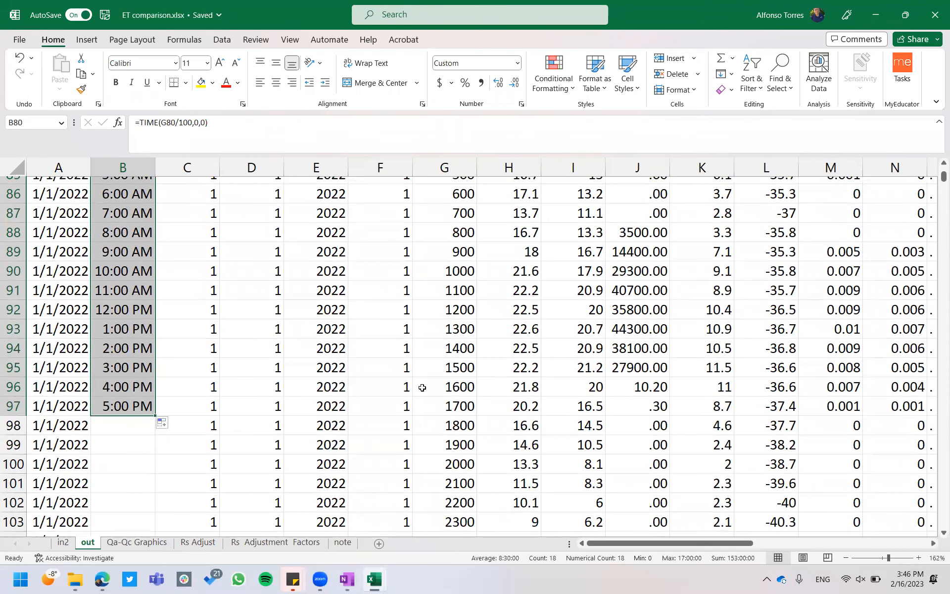
click(465, 381)
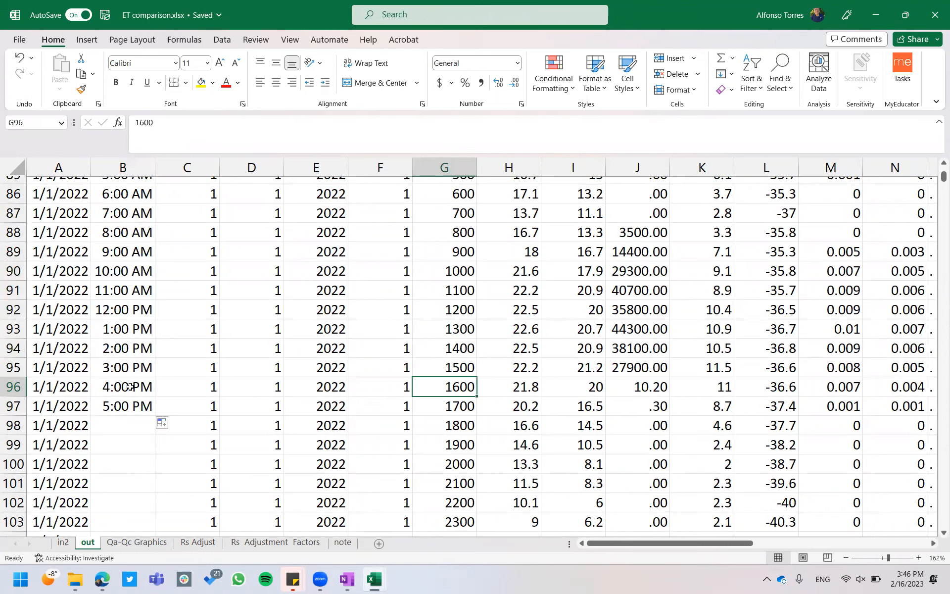
scroll(129, 386, up, 1)
scroll(131, 393, down, 1)
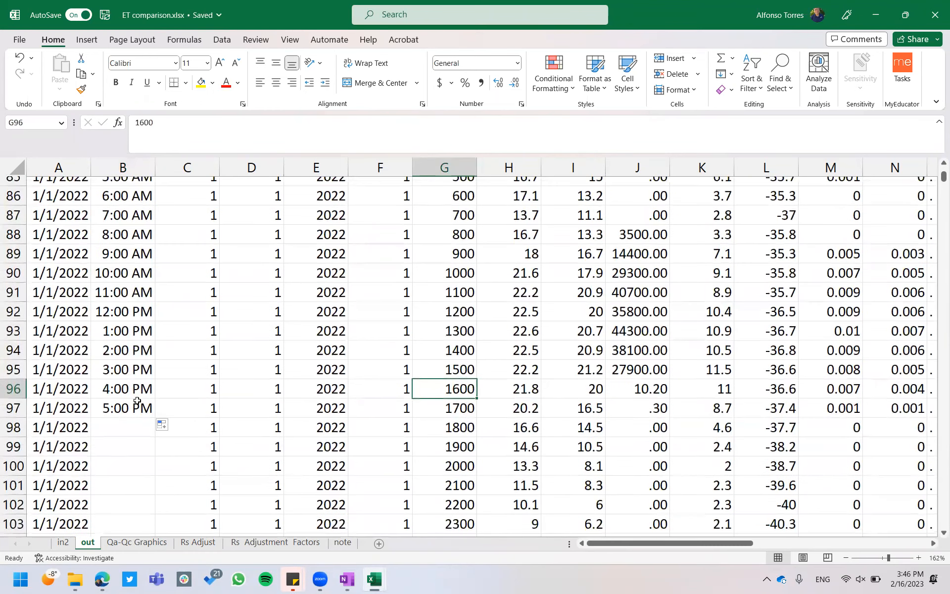
Step: Fill the hour formula from B97 down column B through the last data row
click(137, 400)
double_click(155, 417)
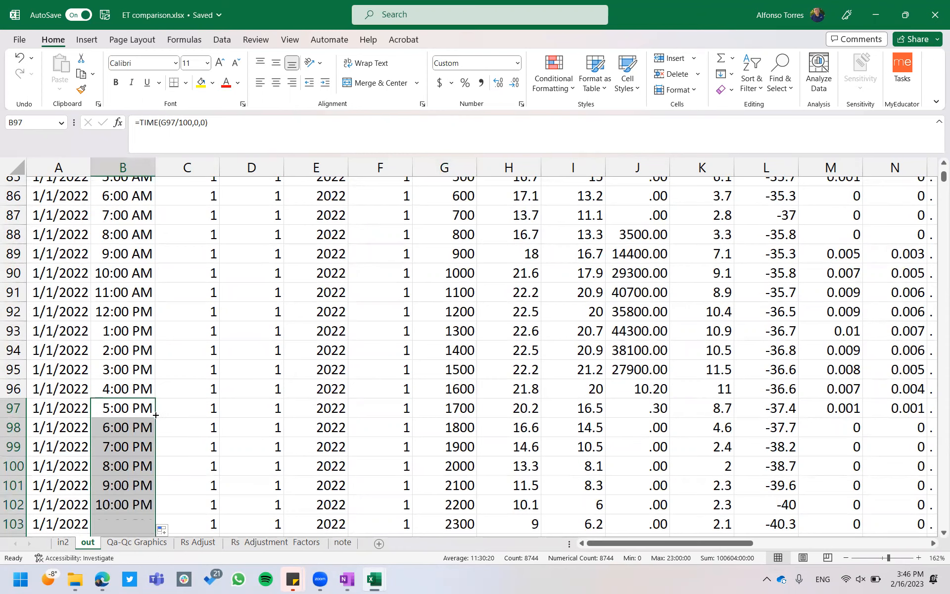
scroll(120, 443, down, 2)
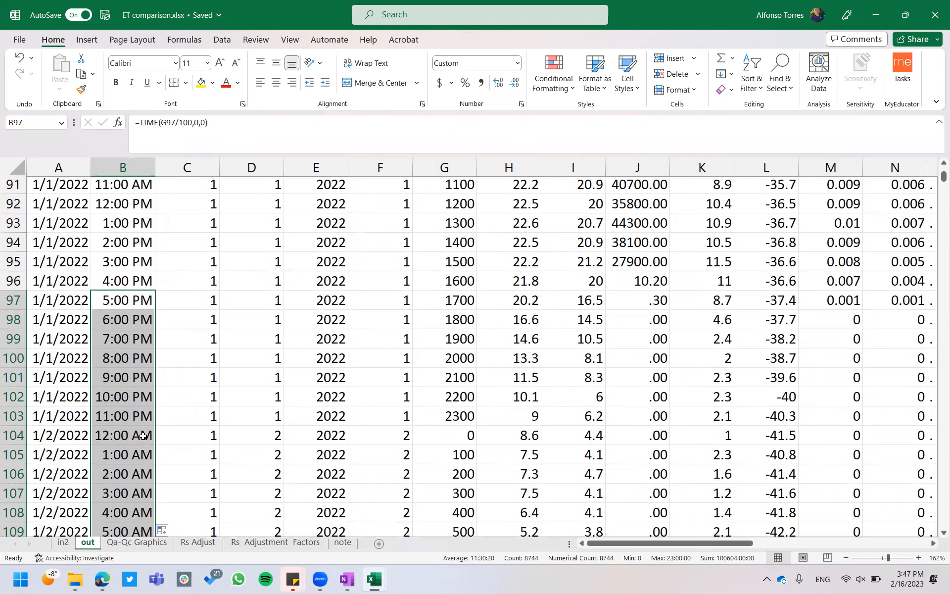
scroll(143, 436, up, 10)
scroll(143, 436, down, 5)
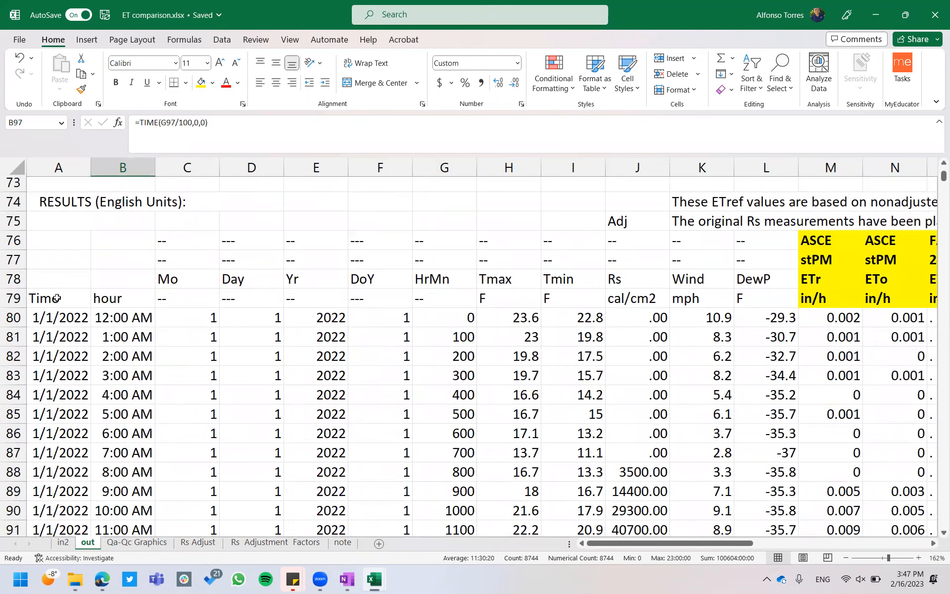
Step: Insert a blank column before the Mo column and enter the heading "excel time" in C79
click(121, 317)
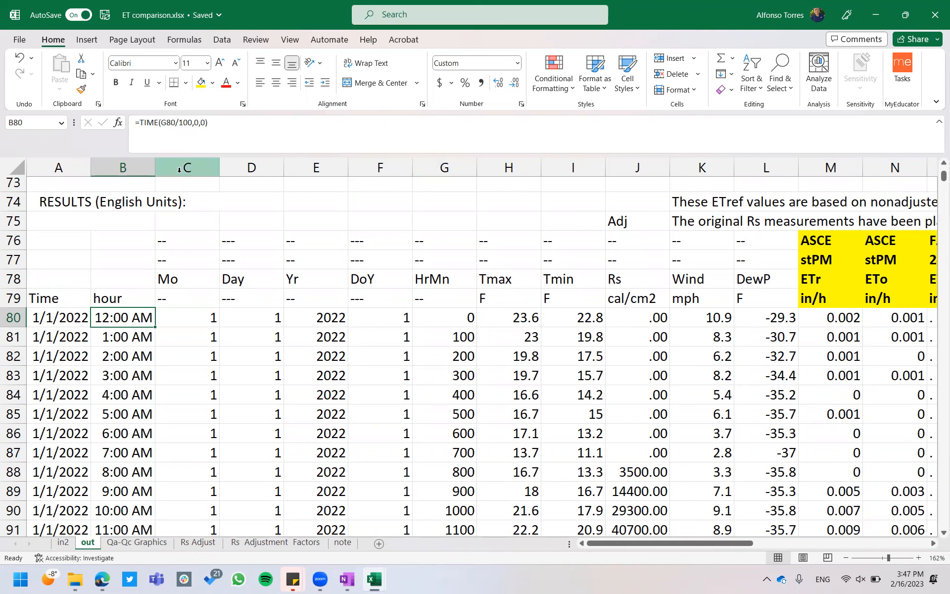
click(131, 364)
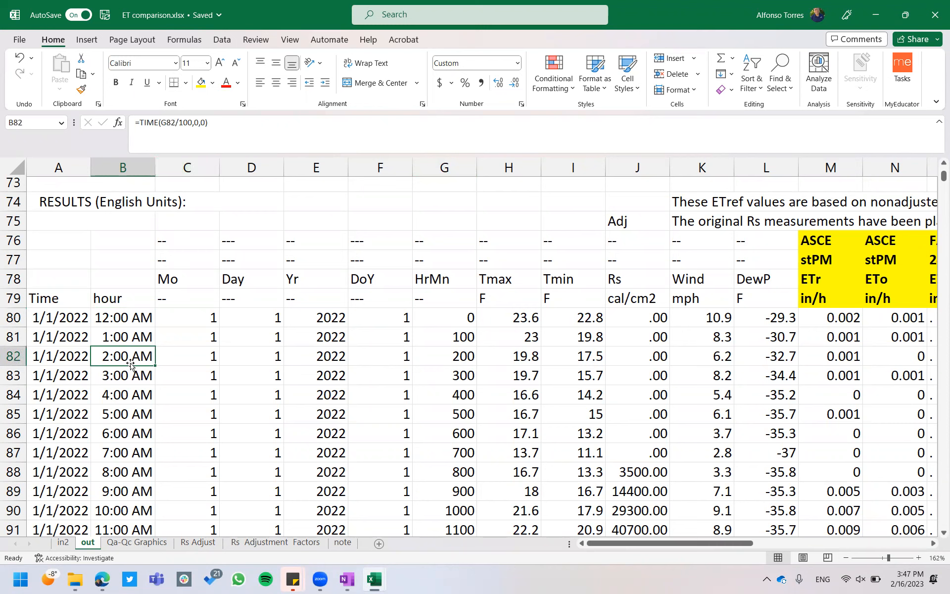
right_click(183, 165)
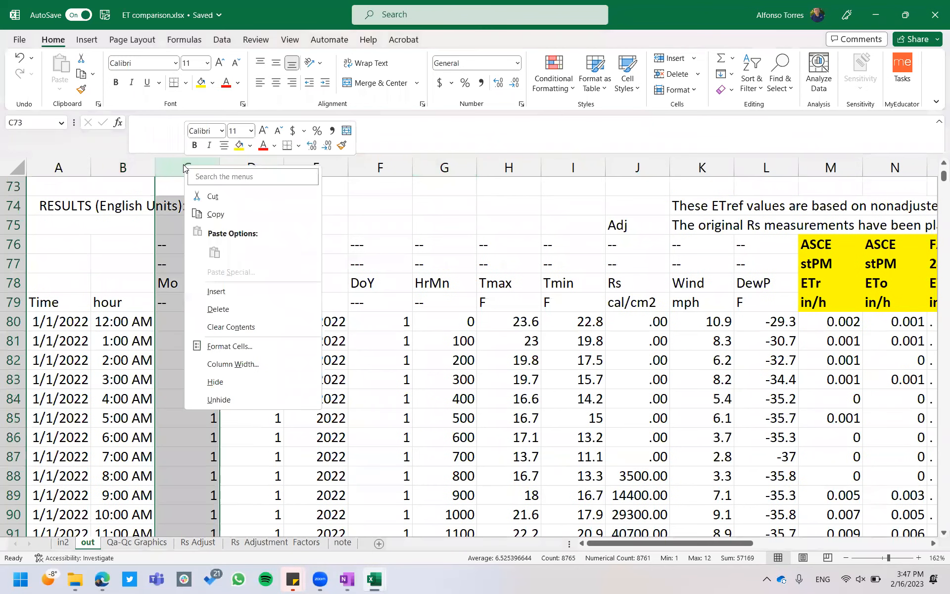
click(218, 291)
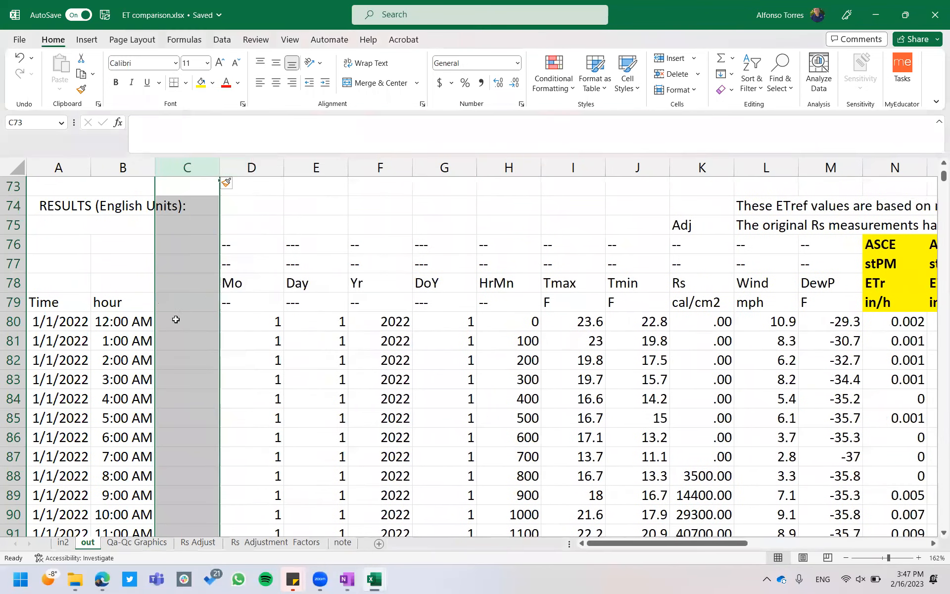
click(172, 305)
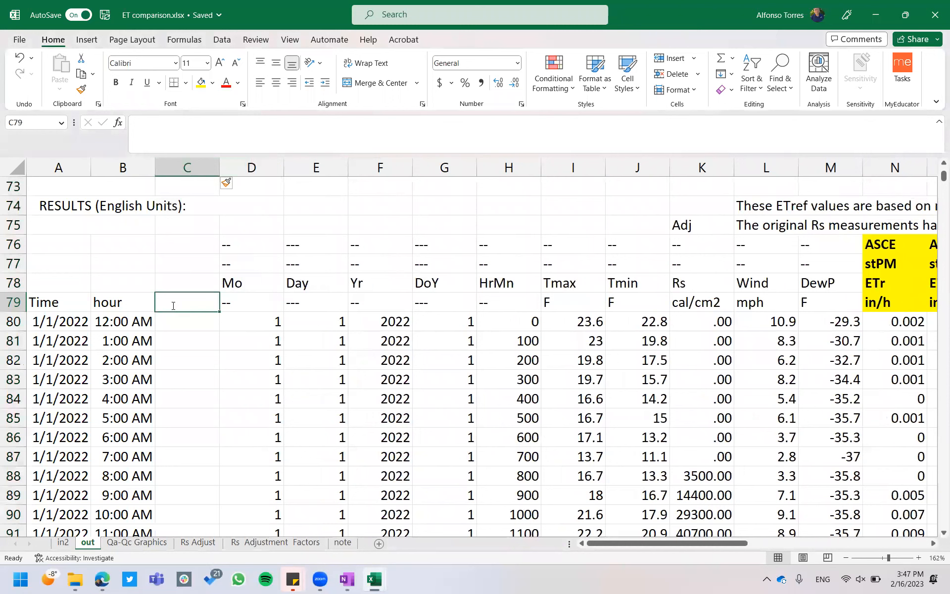
text(excel time)
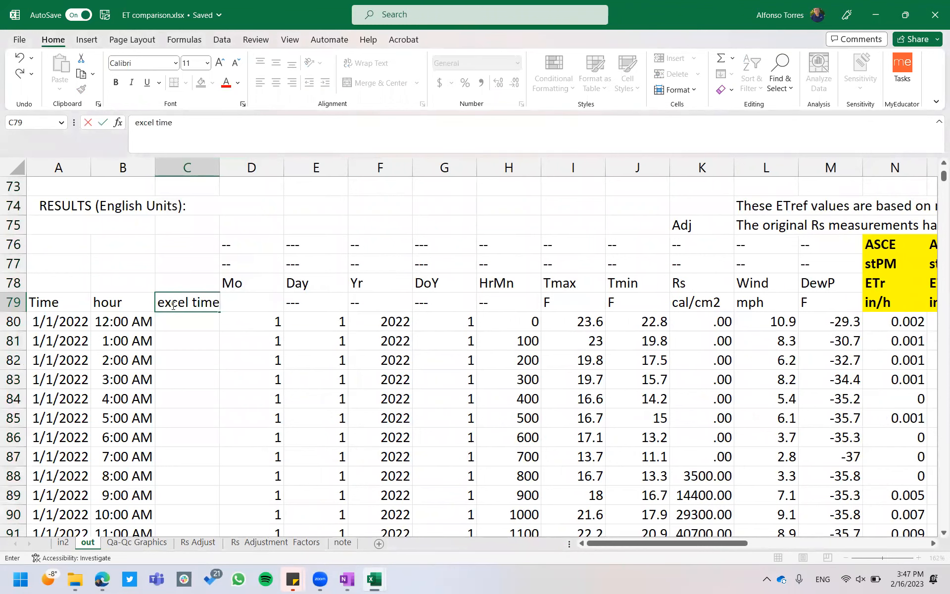
key(Return)
Step: Enter the formula =A80+B80 in C80 to combine the date and the hour
text(=A80+)
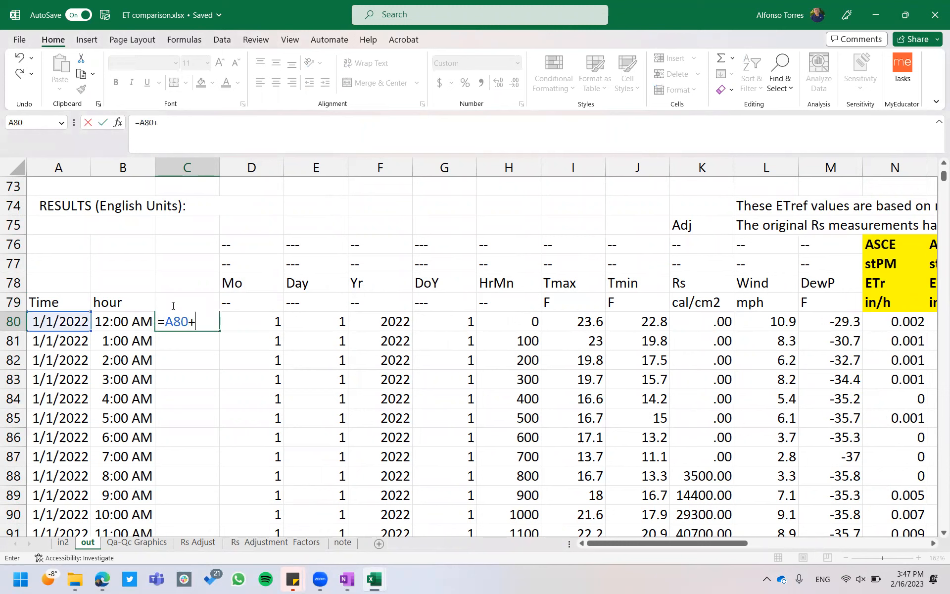
key(Left)
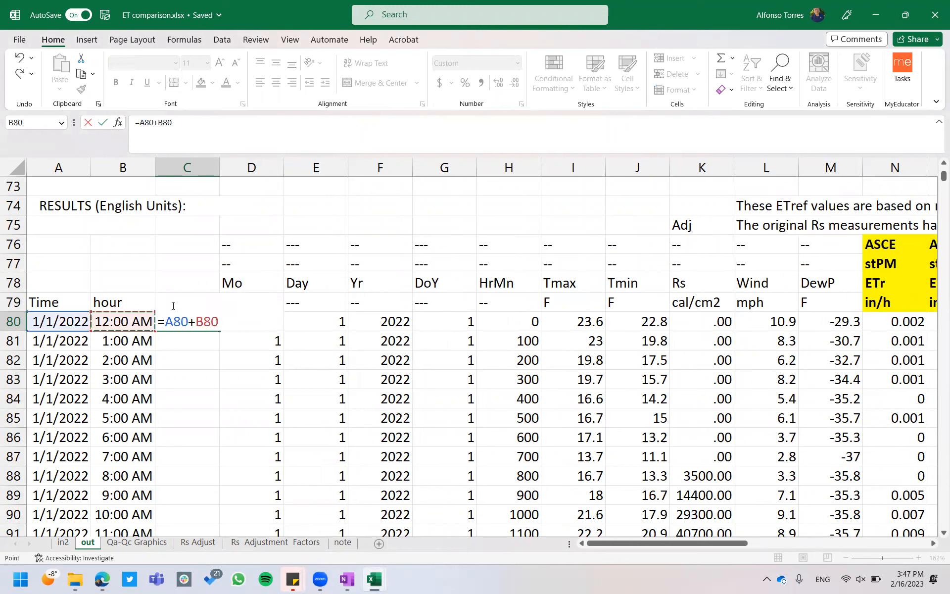
key(Return)
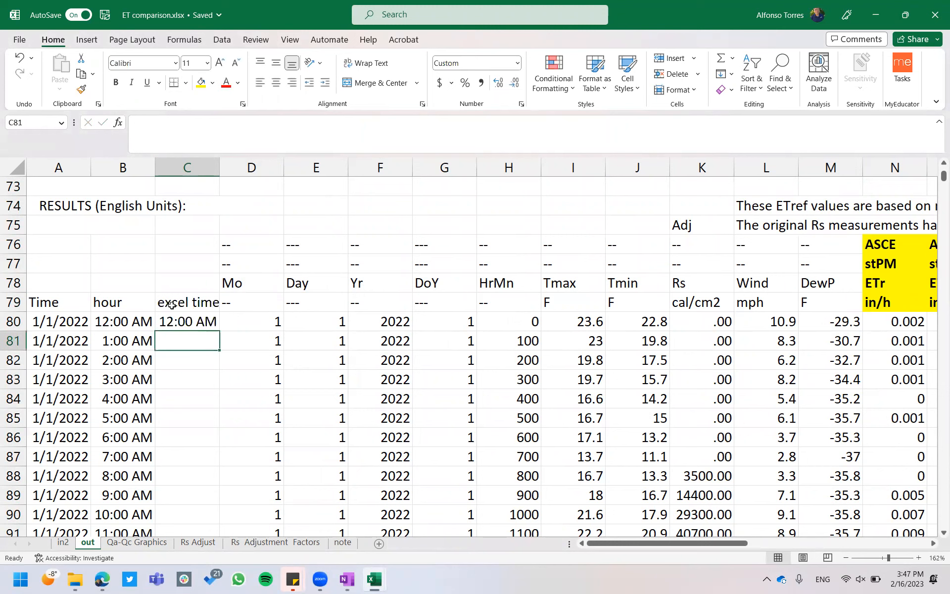
Step: Format C80 as Short Date and widen column C to fit a longer date-time value
click(204, 318)
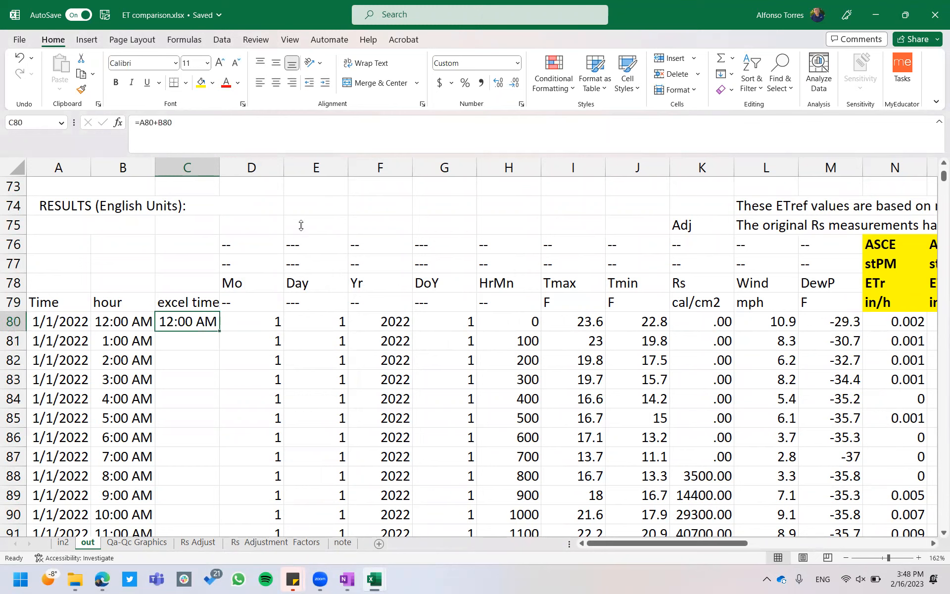
click(517, 63)
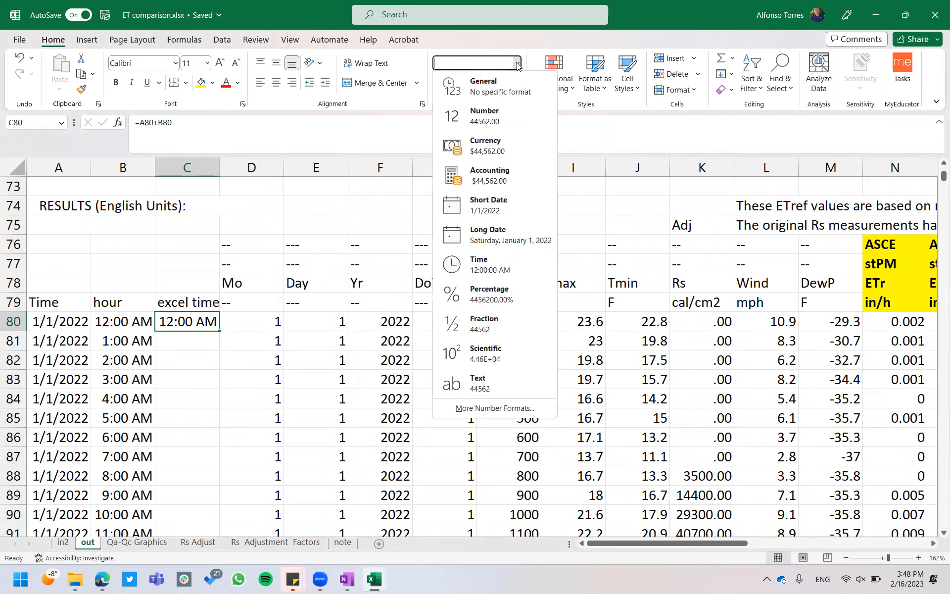
click(504, 212)
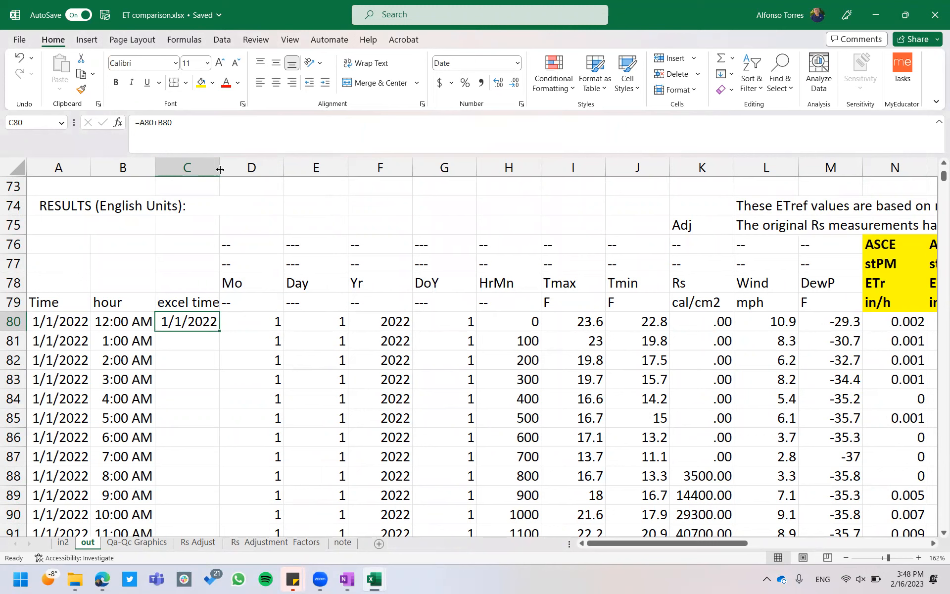
drag(219, 170, 267, 184)
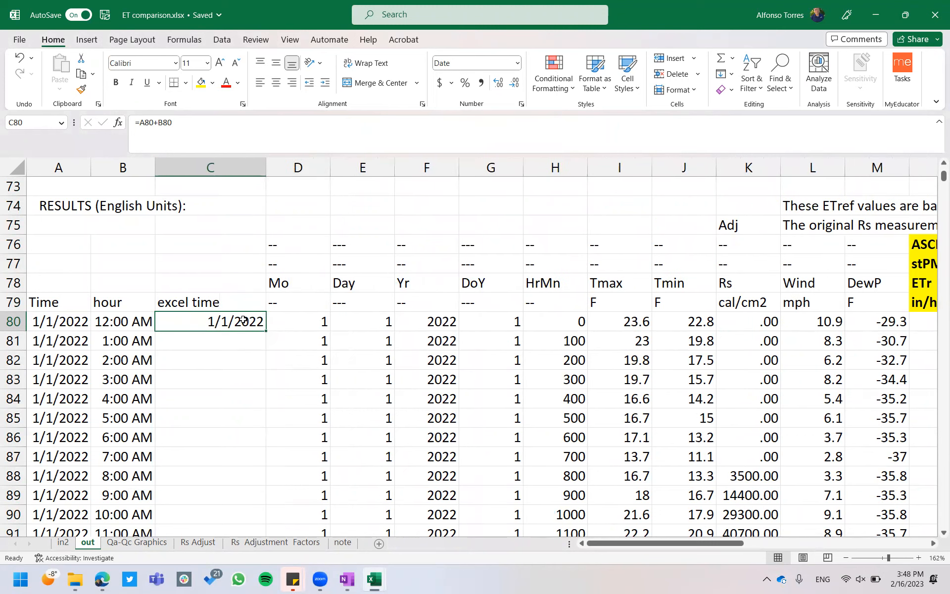
Step: Fill the combined date and hour formula from C80 down column C and check the filled rows
double_click(267, 329)
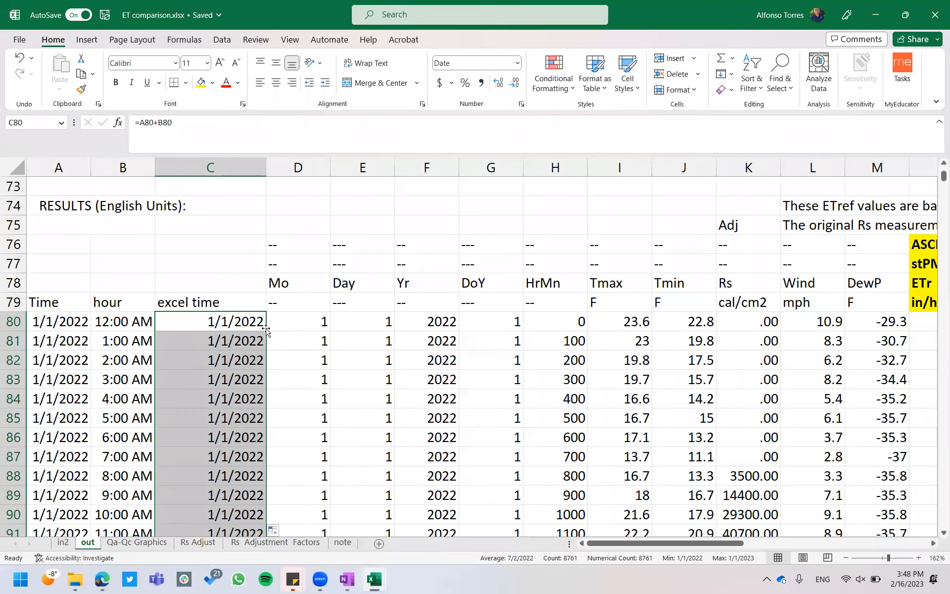
click(238, 361)
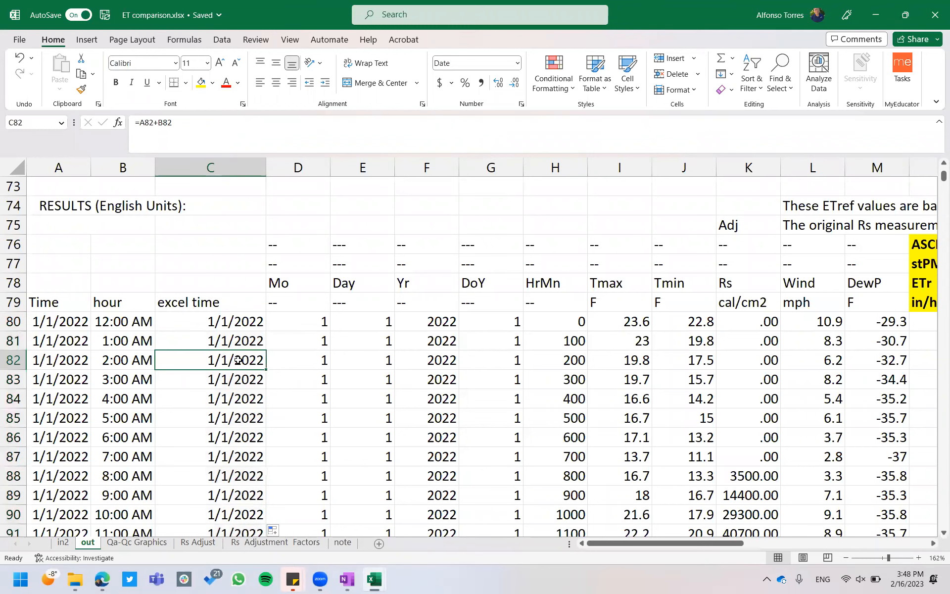
click(232, 382)
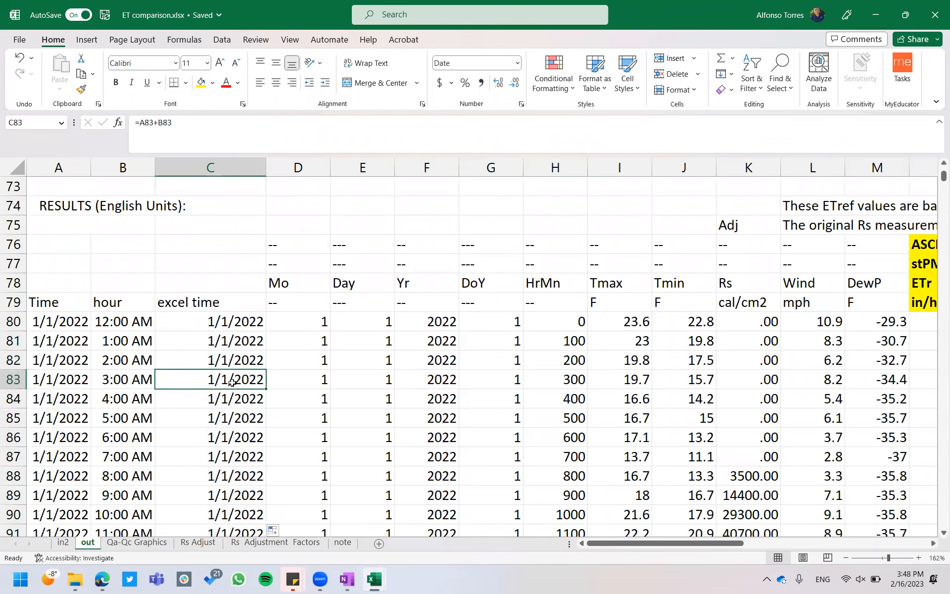
scroll(231, 389, down, 6)
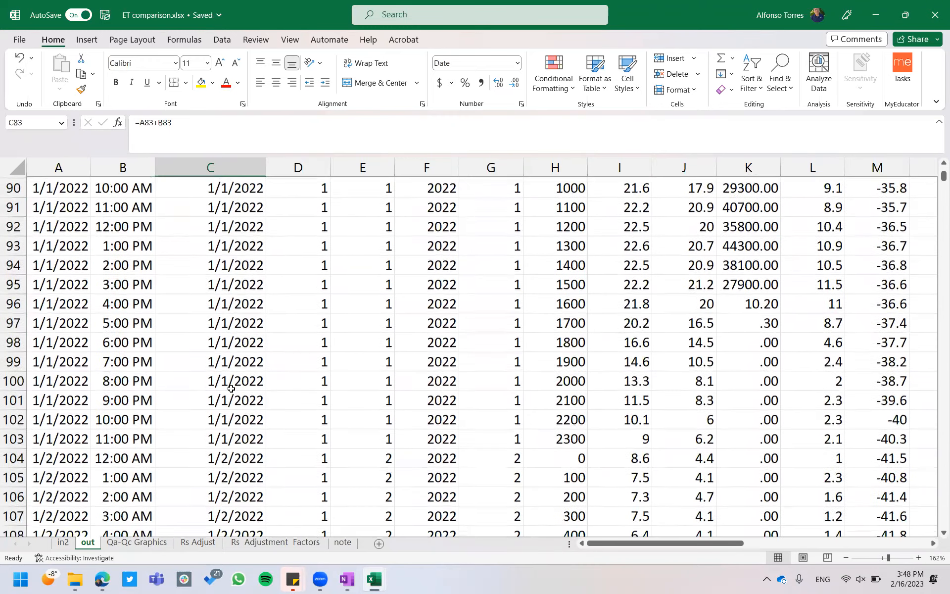
scroll(231, 388, up, 6)
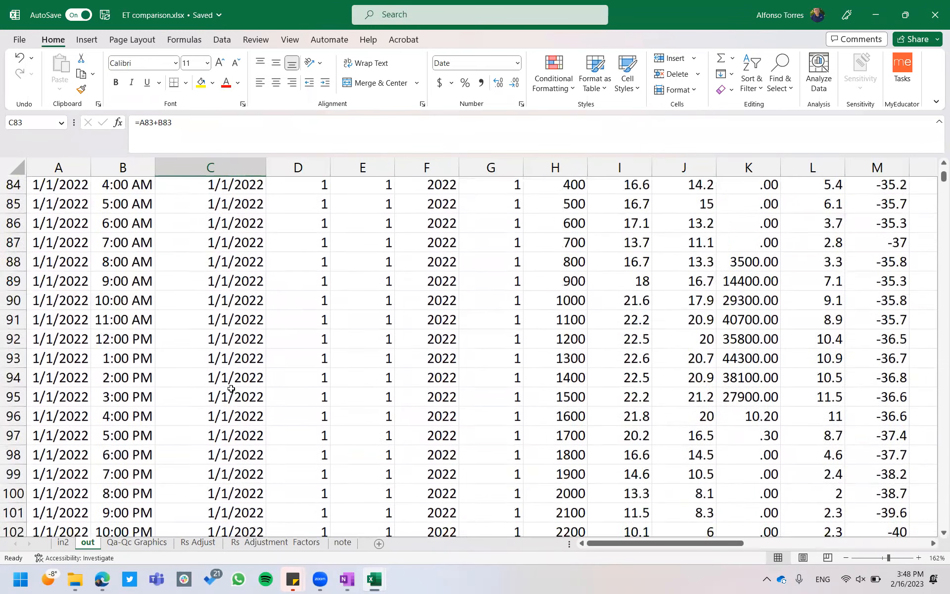
Step: Format C80 with the date type 3/14/12 1:30 PM, which includes both date and time
click(232, 332)
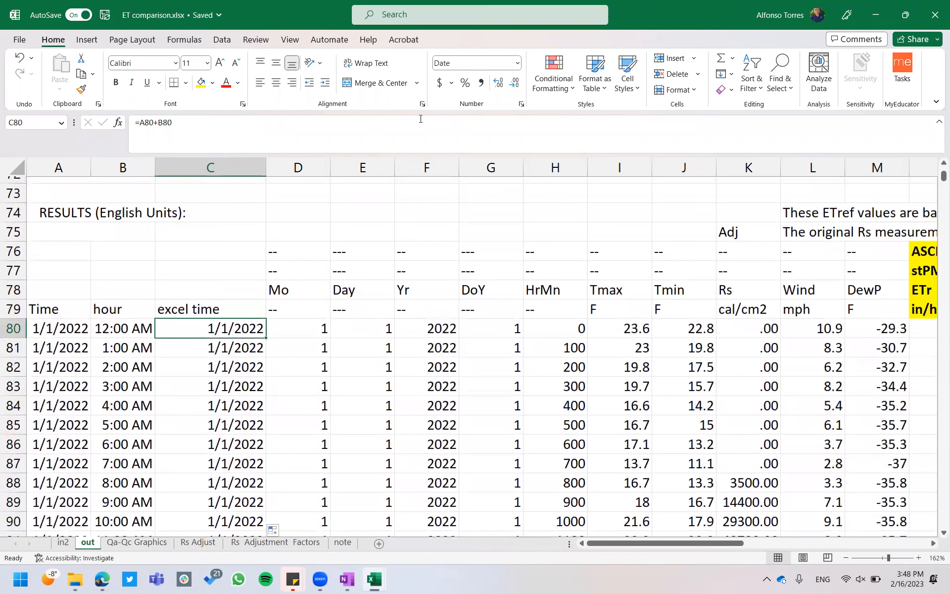
click(516, 63)
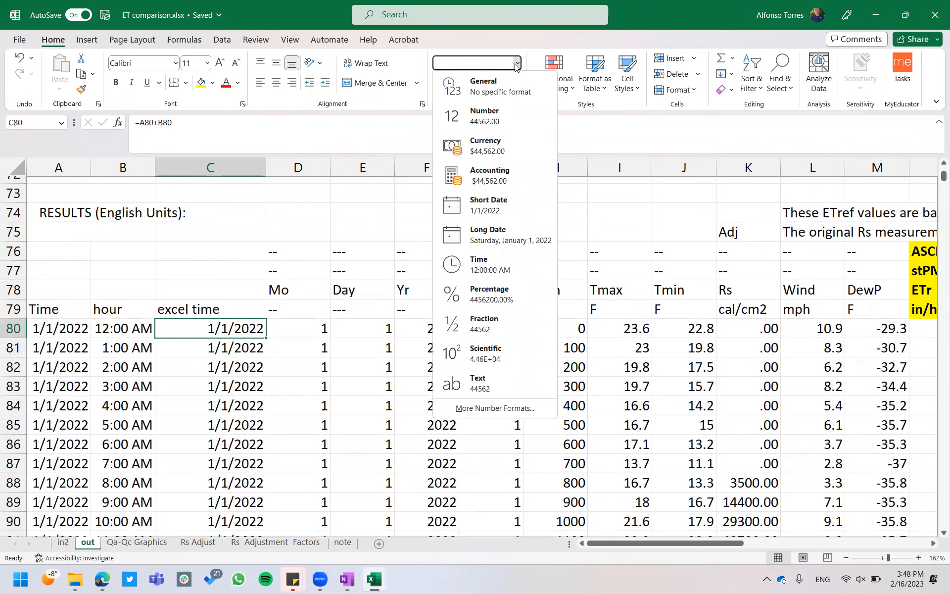
click(485, 408)
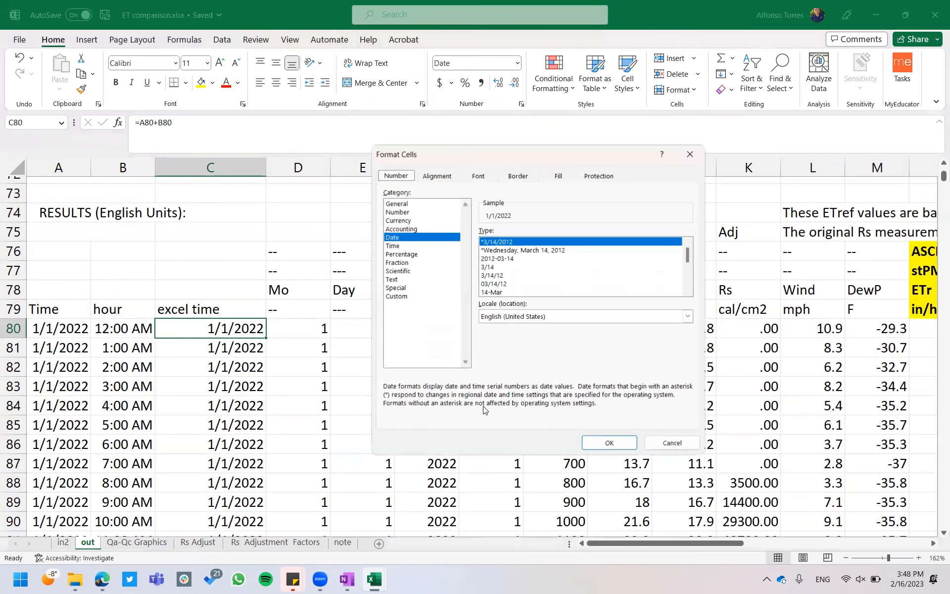
click(689, 292)
click(688, 292)
click(688, 292)
click(688, 292)
click(689, 292)
click(689, 292)
click(688, 292)
click(688, 292)
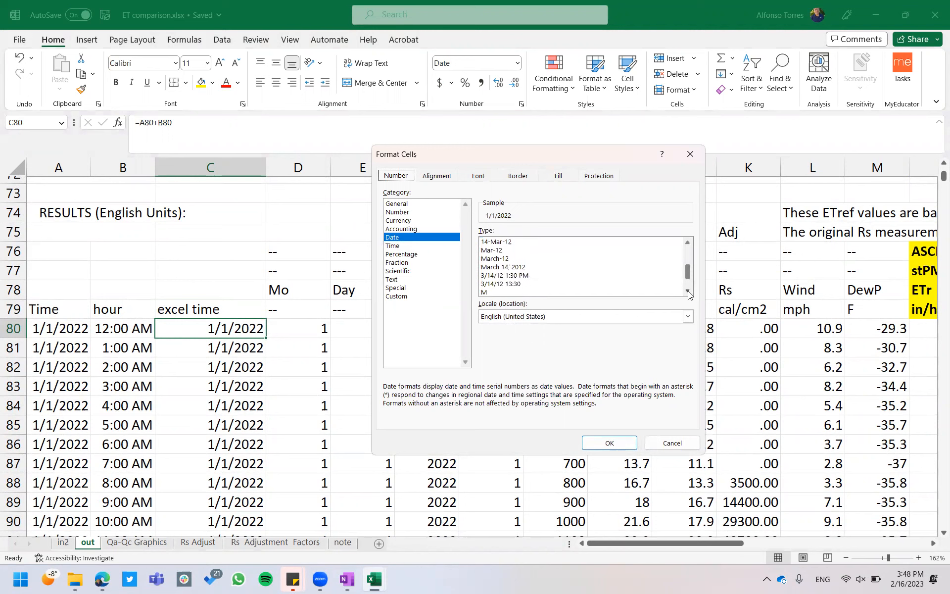
click(529, 276)
click(610, 442)
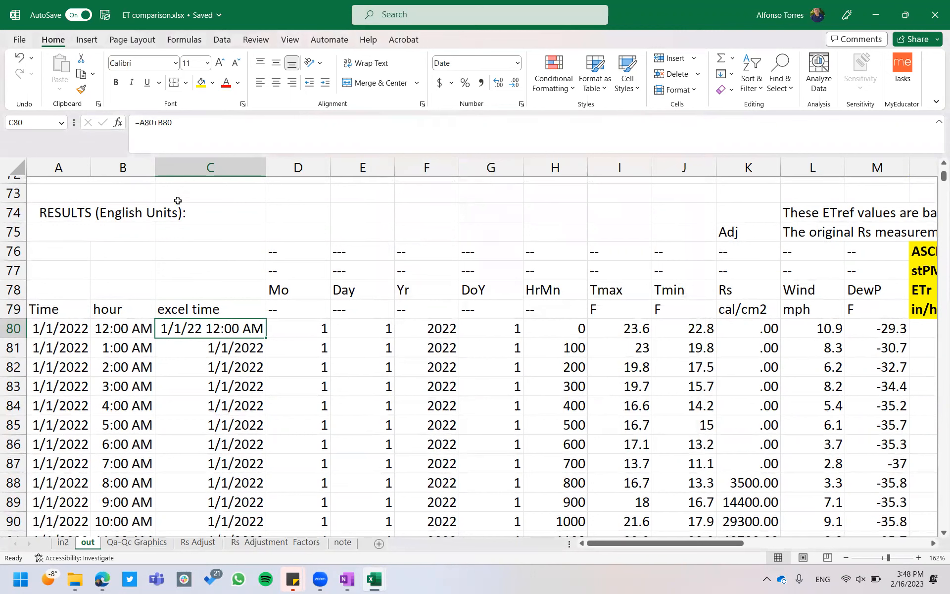
Step: Fill C80 with its date-time format down the excel time column and check the filled cells
double_click(266, 335)
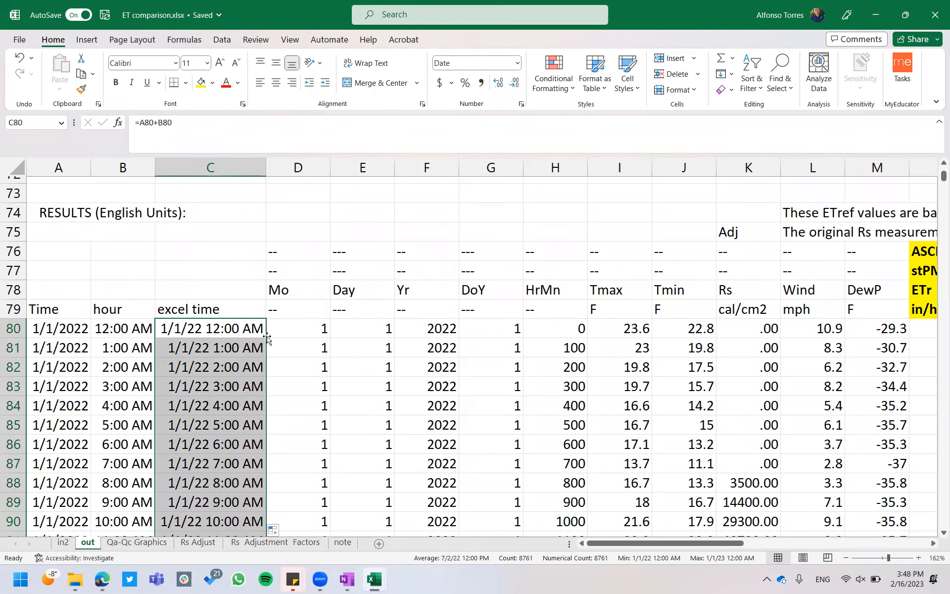
scroll(268, 338, down, 2)
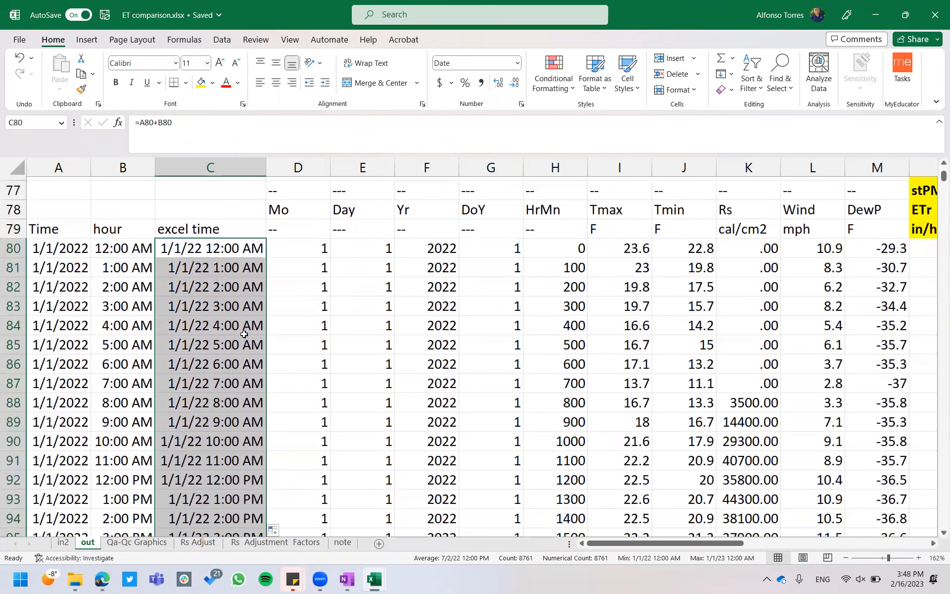
click(239, 338)
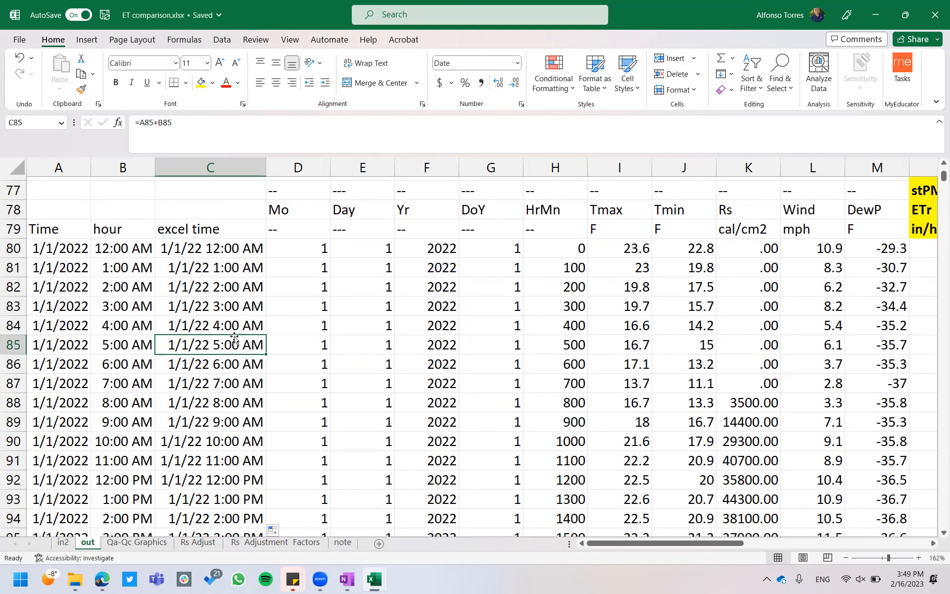
click(214, 246)
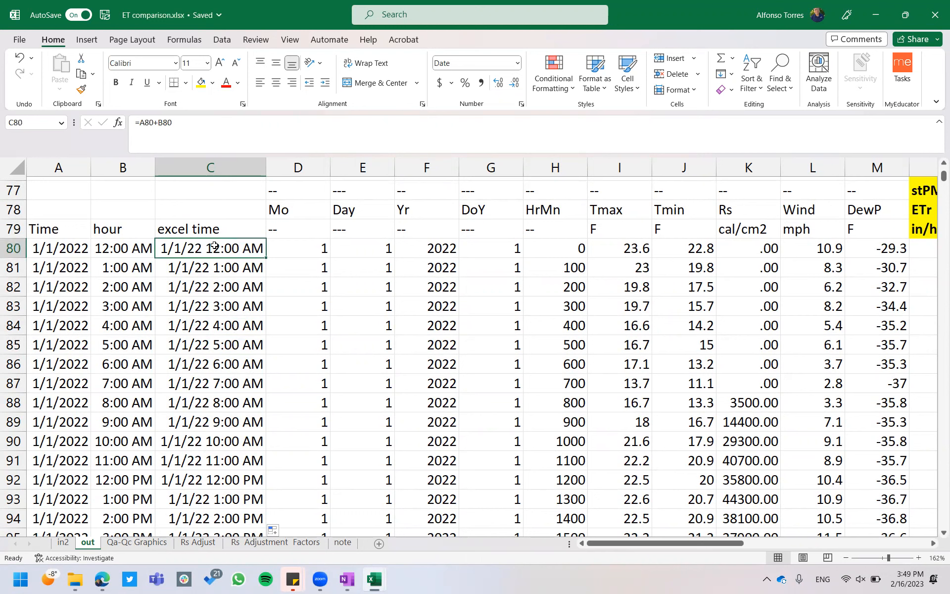
Step: Reapply the date type 3/14/12 1:30 PM to C80 and fill it down the excel time column
click(225, 129)
click(518, 63)
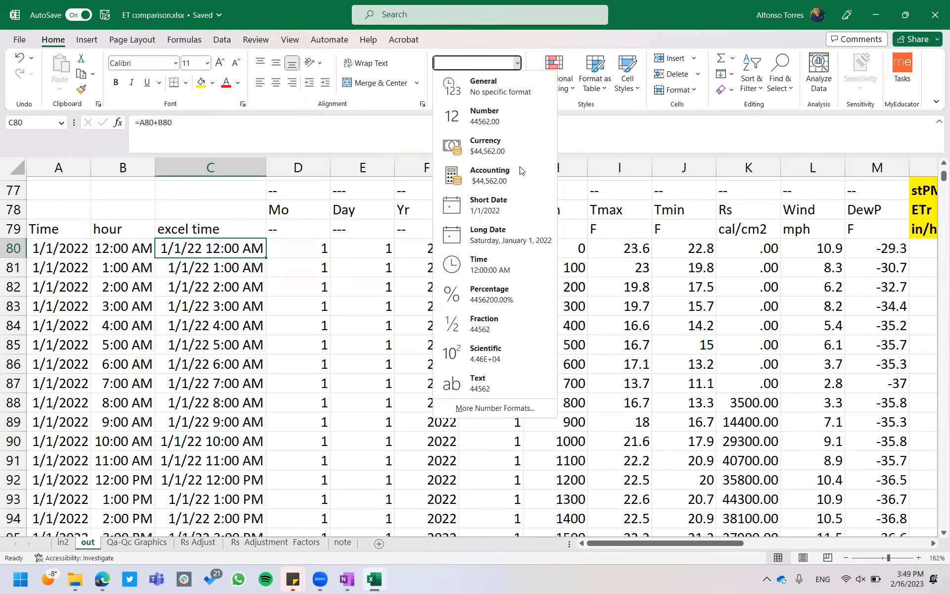
click(503, 410)
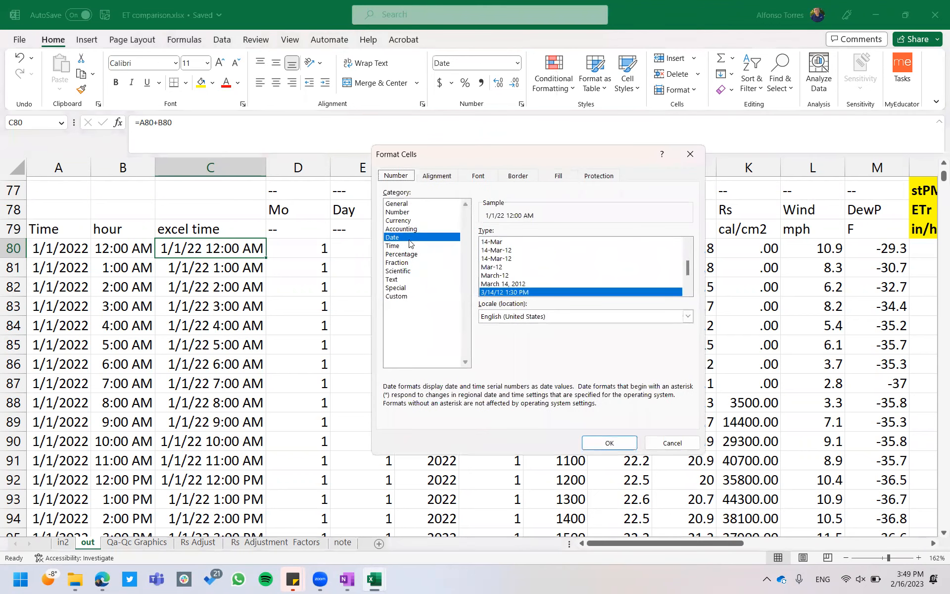
click(410, 241)
mouse_move(687, 267)
mouse_down()
mouse_move(687, 254)
mouse_move(687, 271)
mouse_up()
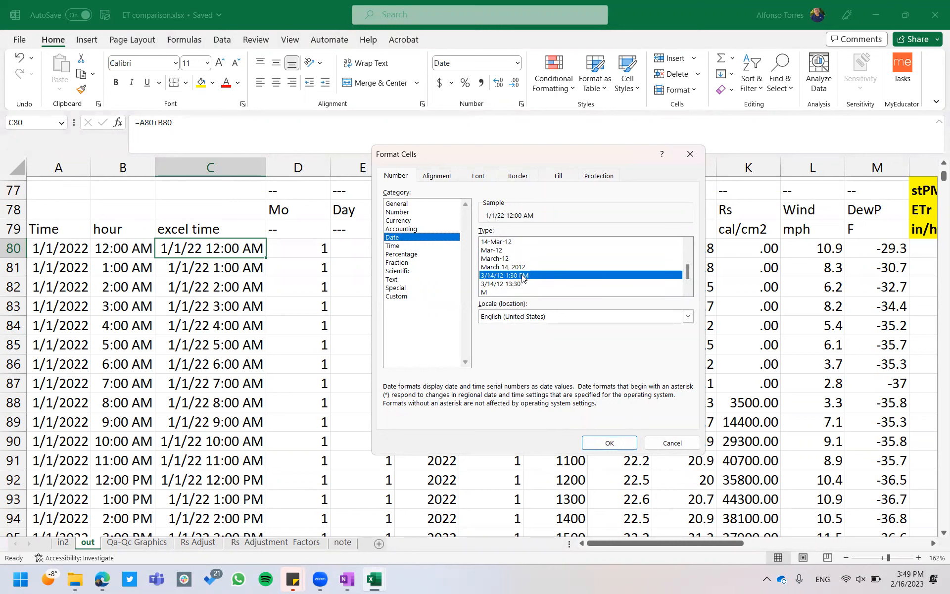
click(617, 440)
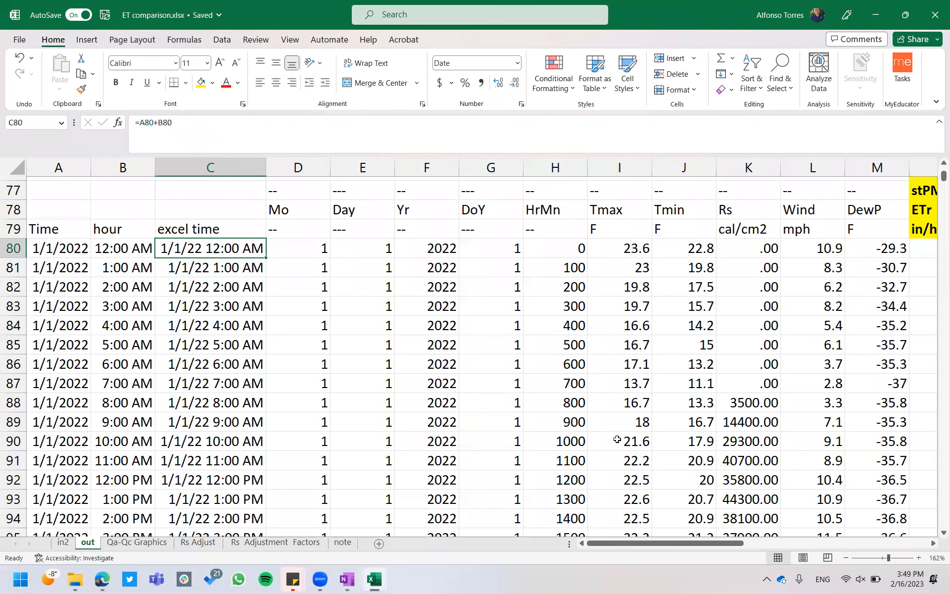
double_click(265, 256)
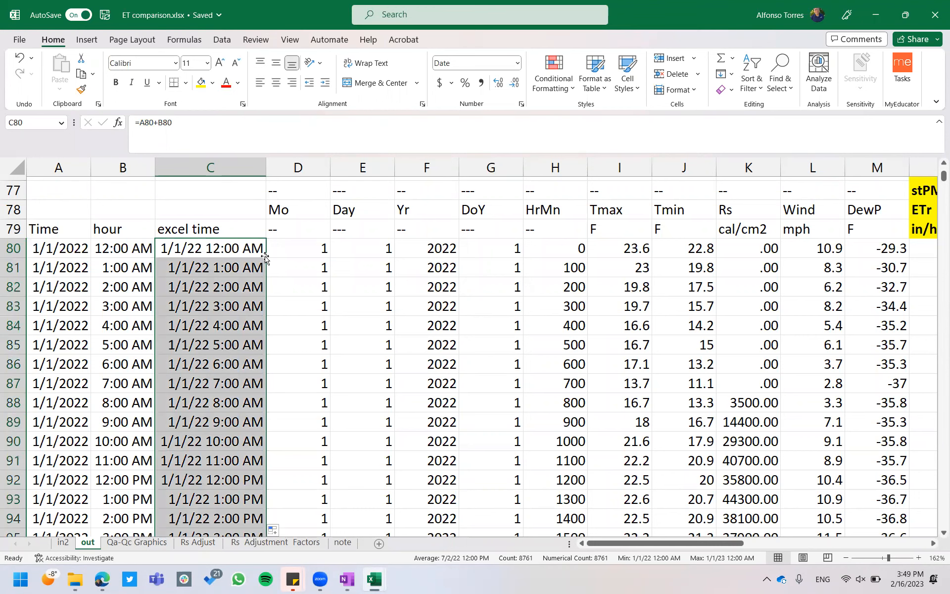
click(230, 246)
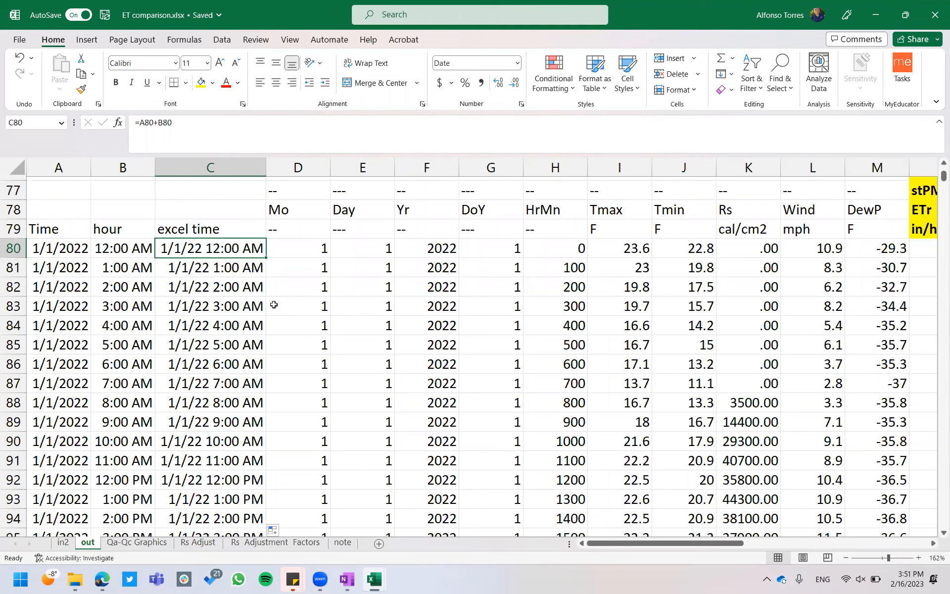
Step: Review the hourly results table on the out sheet and examine the hour formula in B80
click(844, 558)
click(843, 558)
click(844, 558)
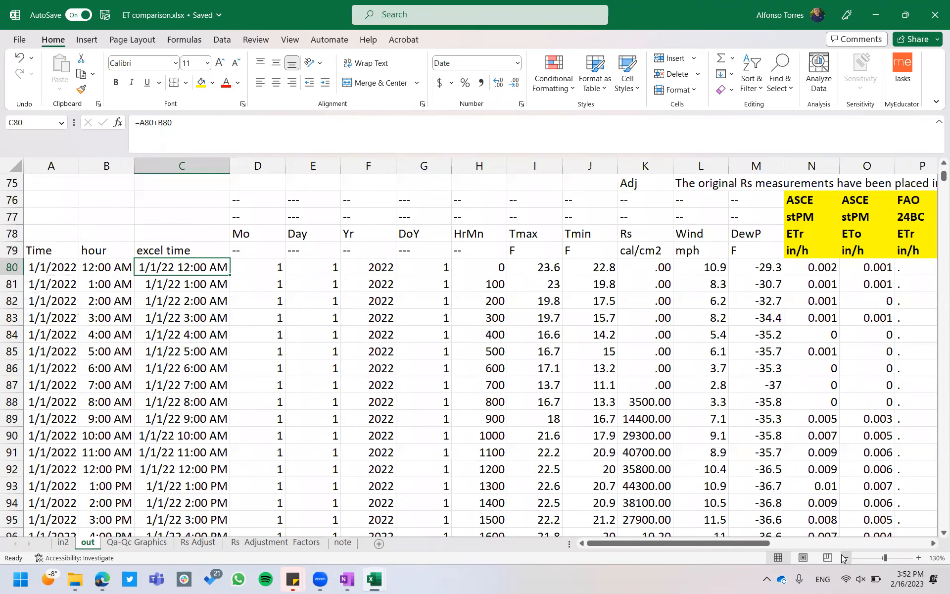
click(844, 558)
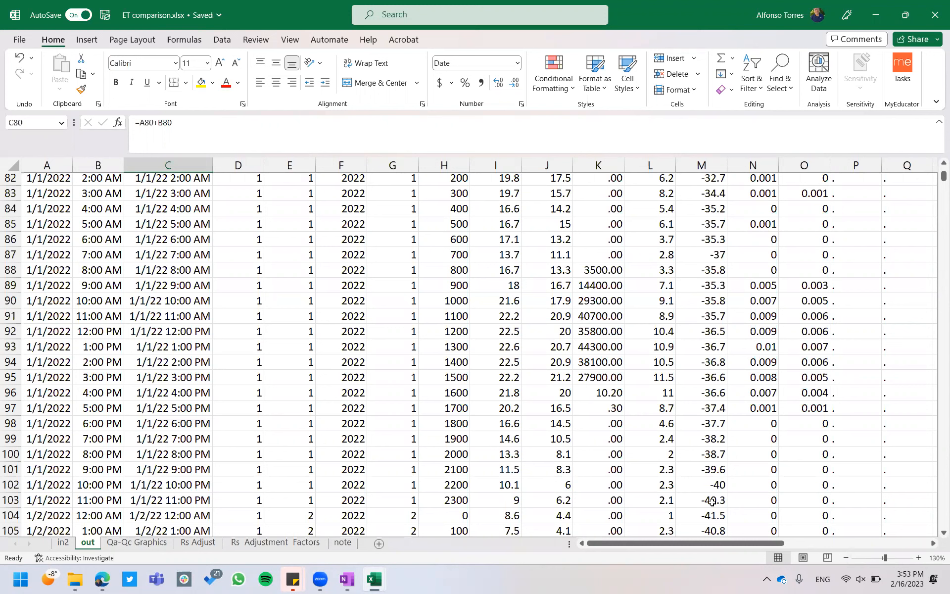
click(104, 223)
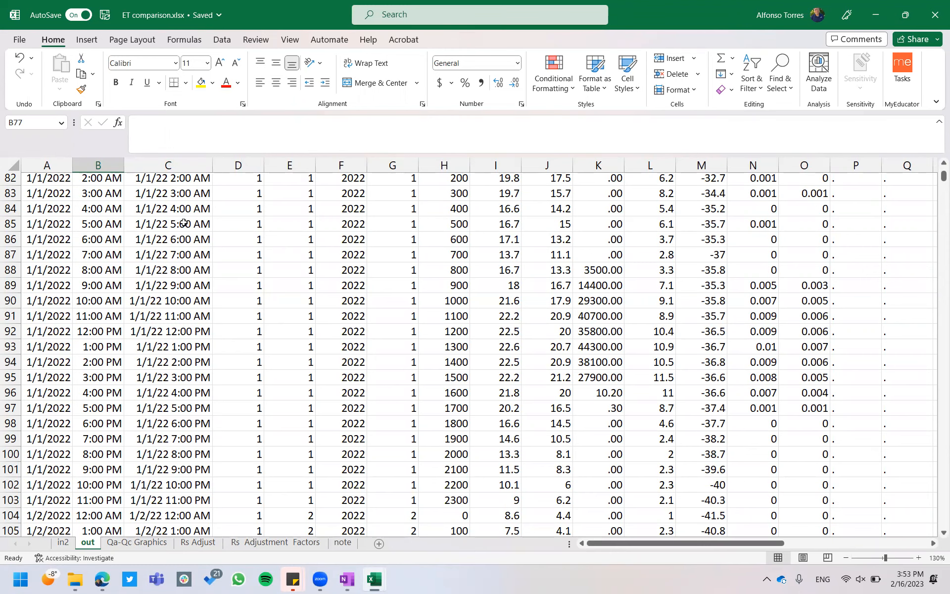
scroll(162, 299, up, 11)
scroll(161, 299, down, 4)
scroll(165, 249, up, 4)
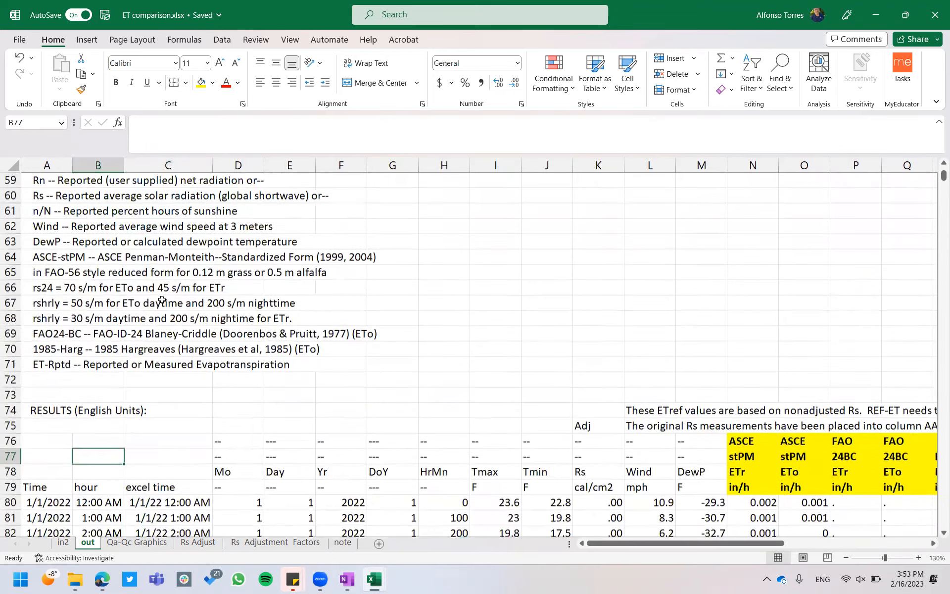
scroll(168, 249, down, 5)
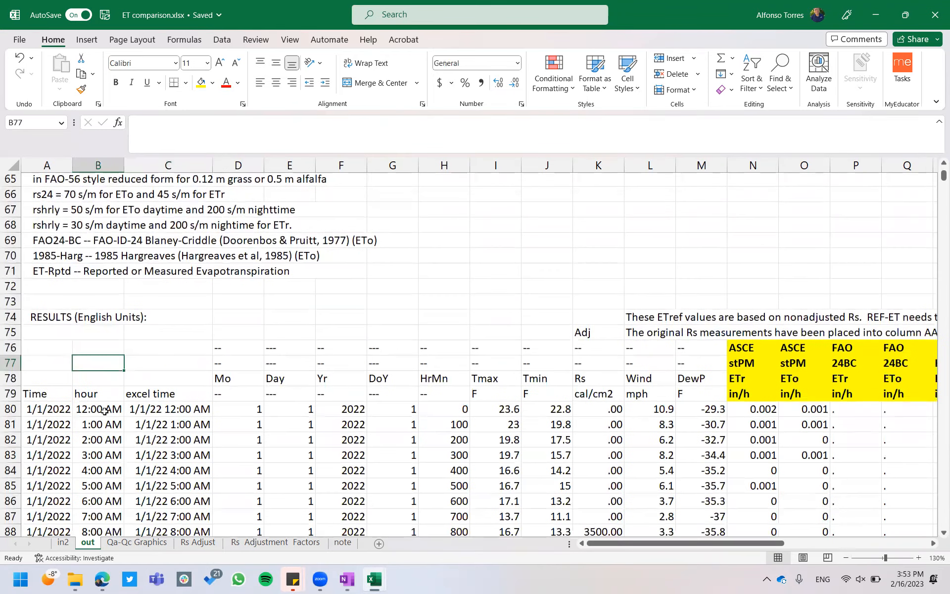
click(104, 411)
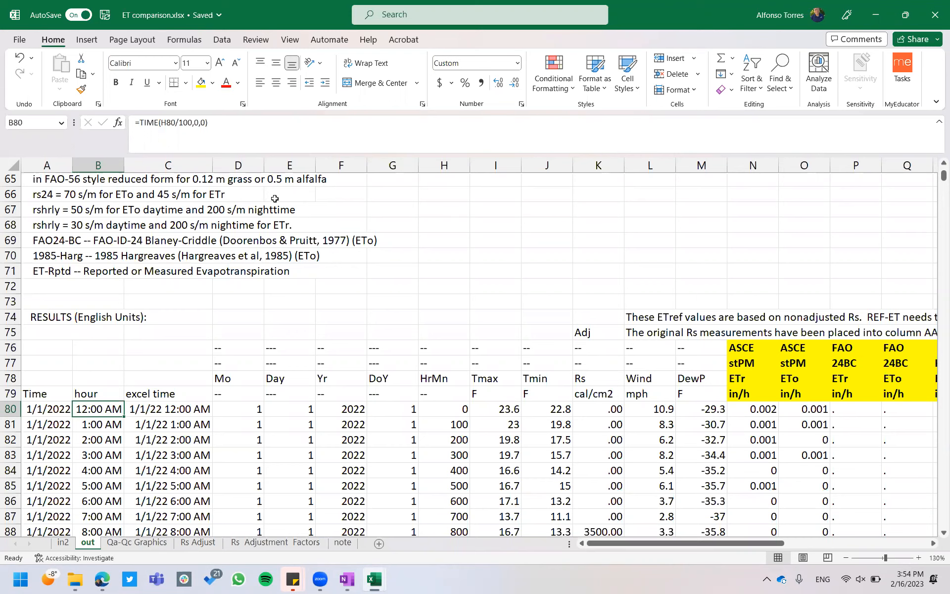
Step: Insert a basic 2-D line chart from an empty cell above the results table and move it slightly up
scroll(274, 198, down, 2)
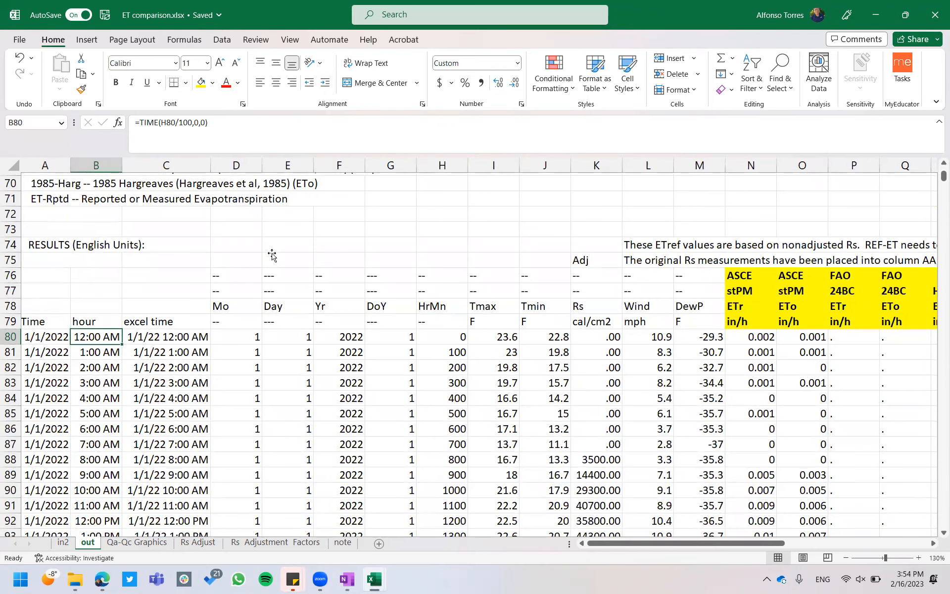
click(272, 253)
click(96, 42)
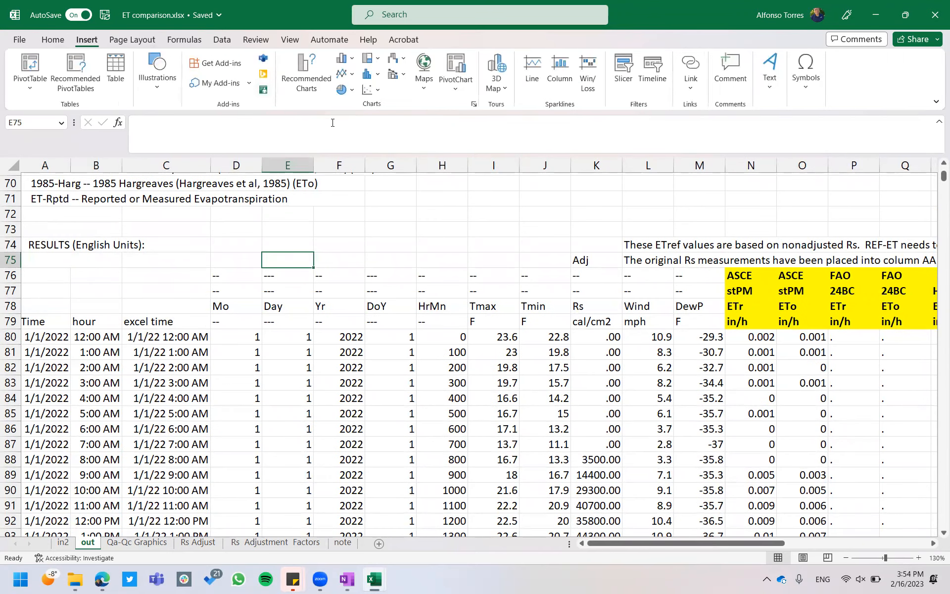
click(353, 75)
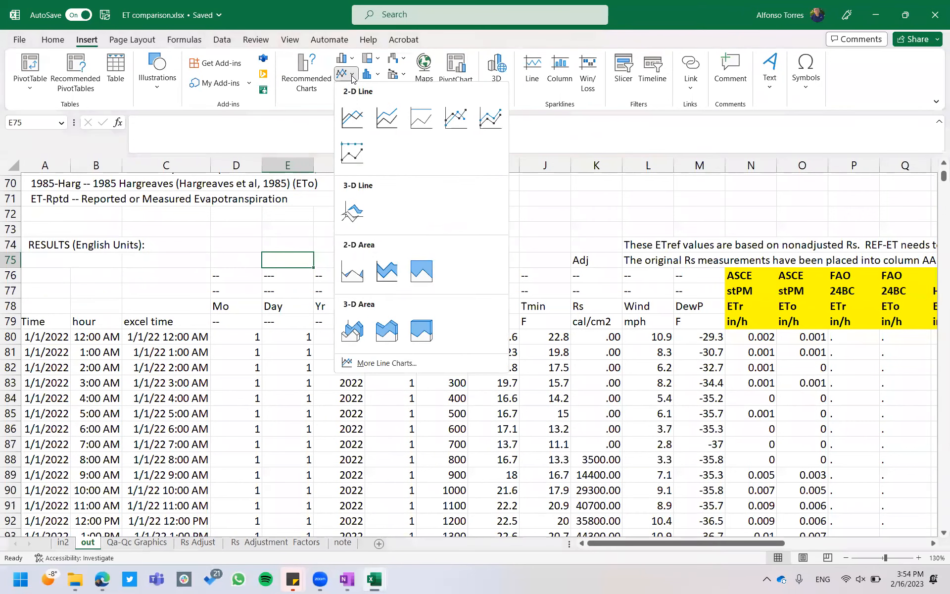
click(352, 117)
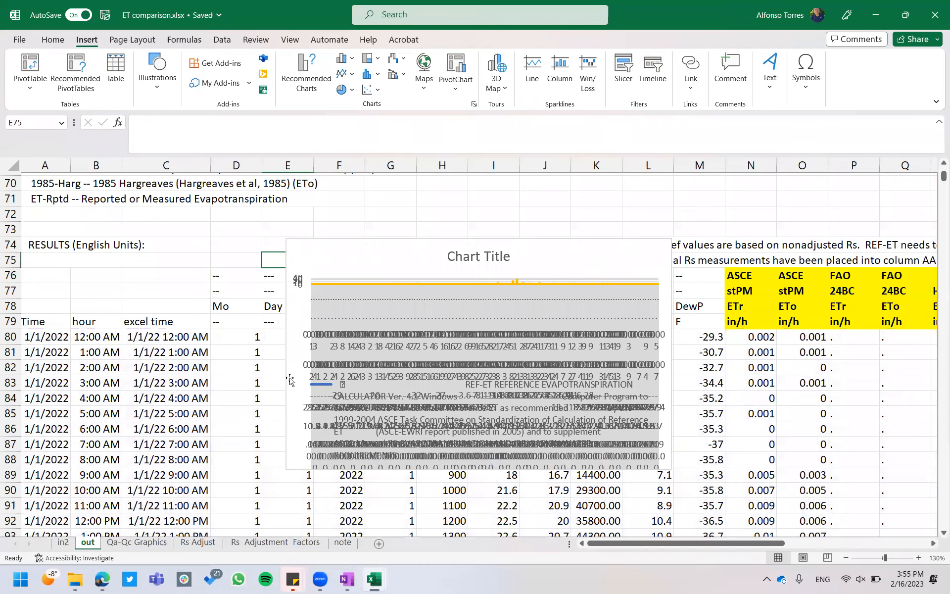
drag(366, 244, 315, 212)
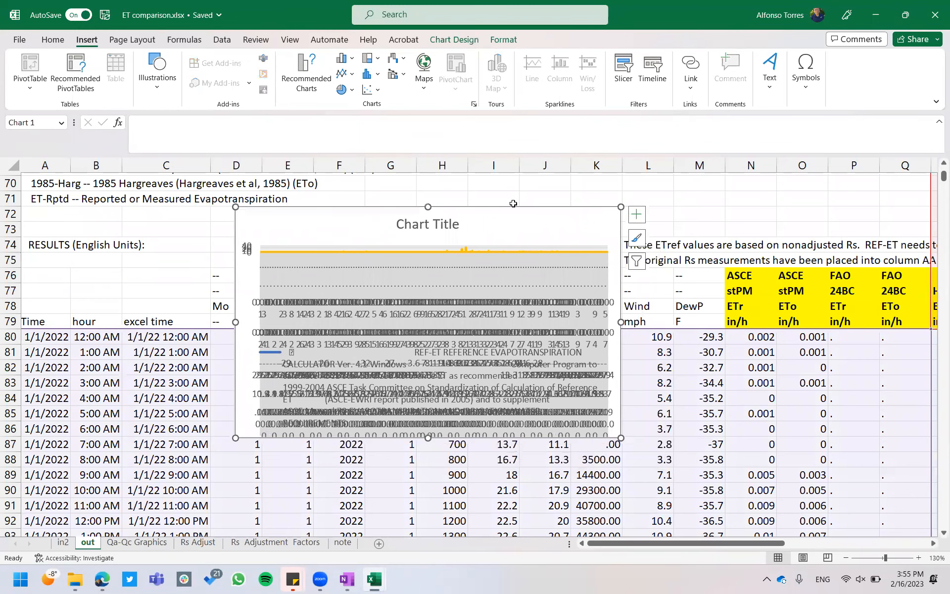
Step: Remove all the automatically added data series from the line chart's data source
click(467, 44)
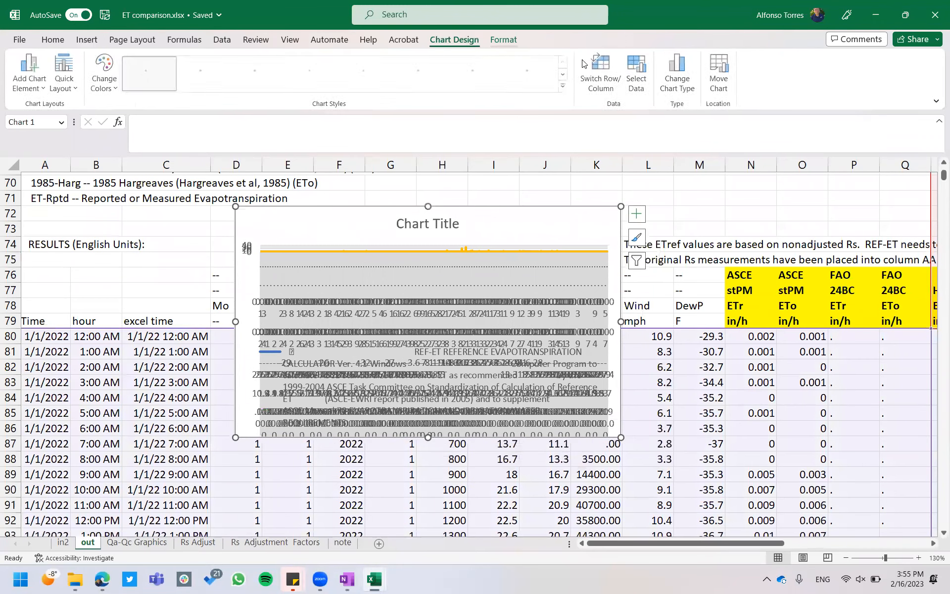
click(637, 73)
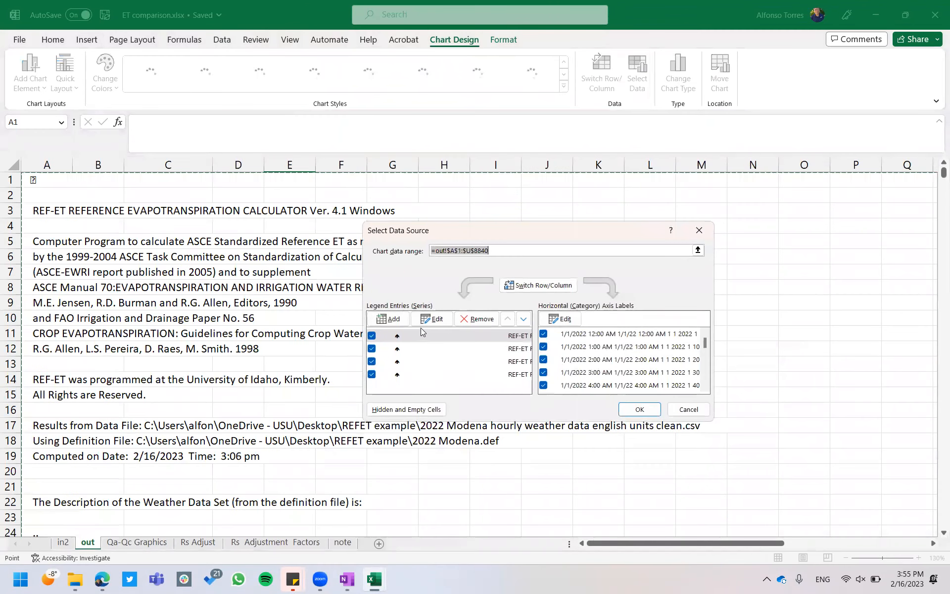
click(467, 320)
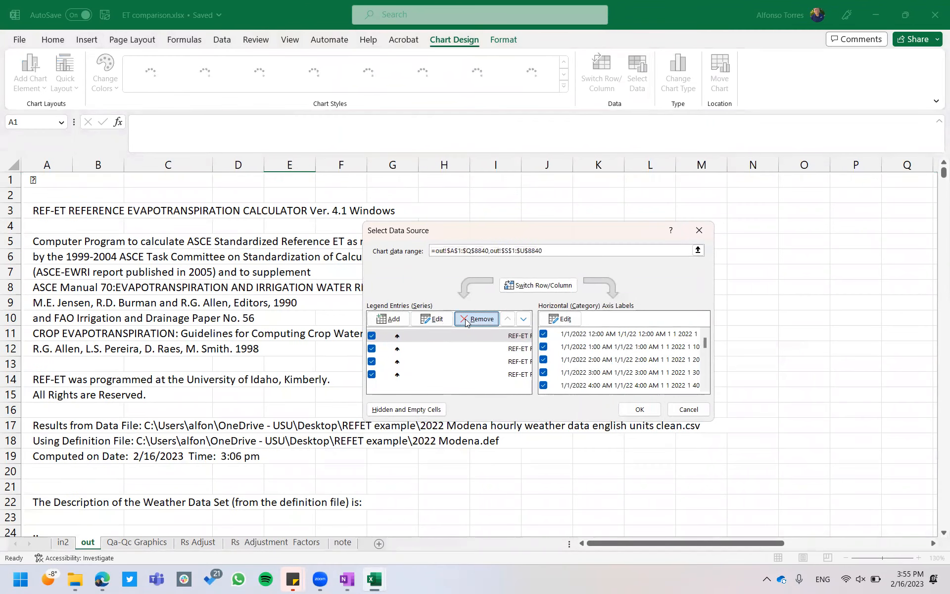
click(466, 320)
click(466, 319)
click(466, 320)
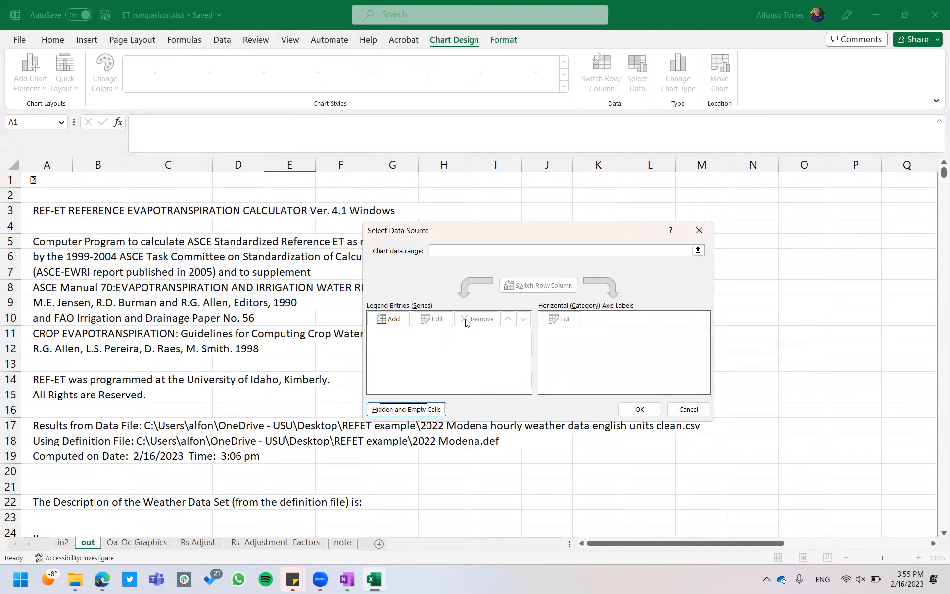
Step: Try to add a chart series named PM ETR, and cancel the series and data source changes
click(391, 319)
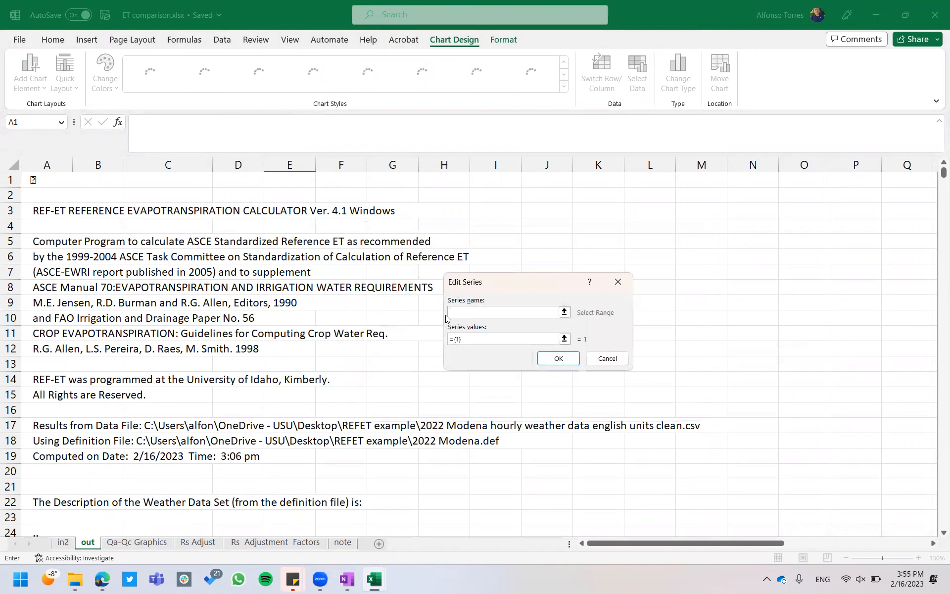
text(PM ETR)
click(607, 358)
click(679, 414)
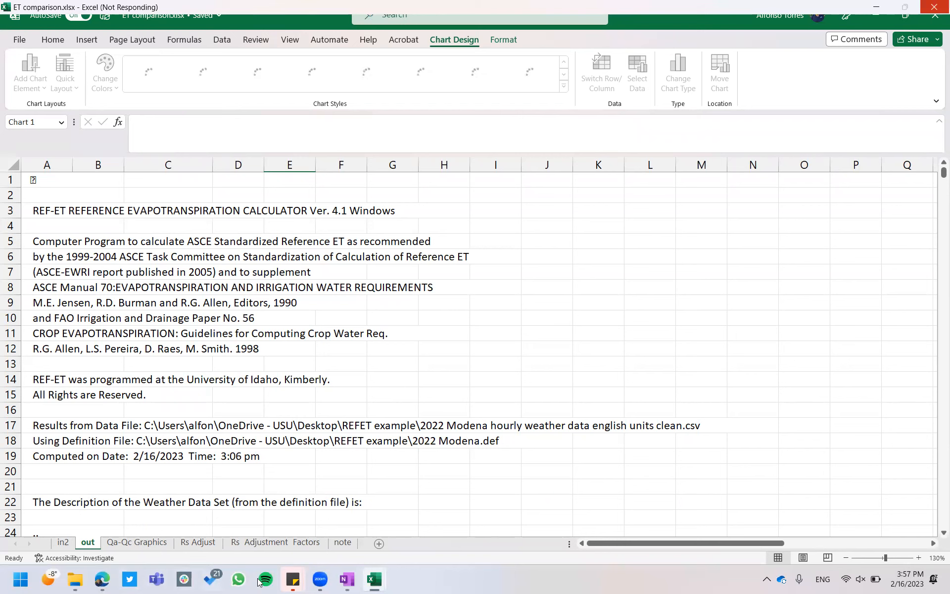
Step: Close the 2022 Modena hourly weather workbook and save ET comparison.xlsx
mouse_move(382, 584)
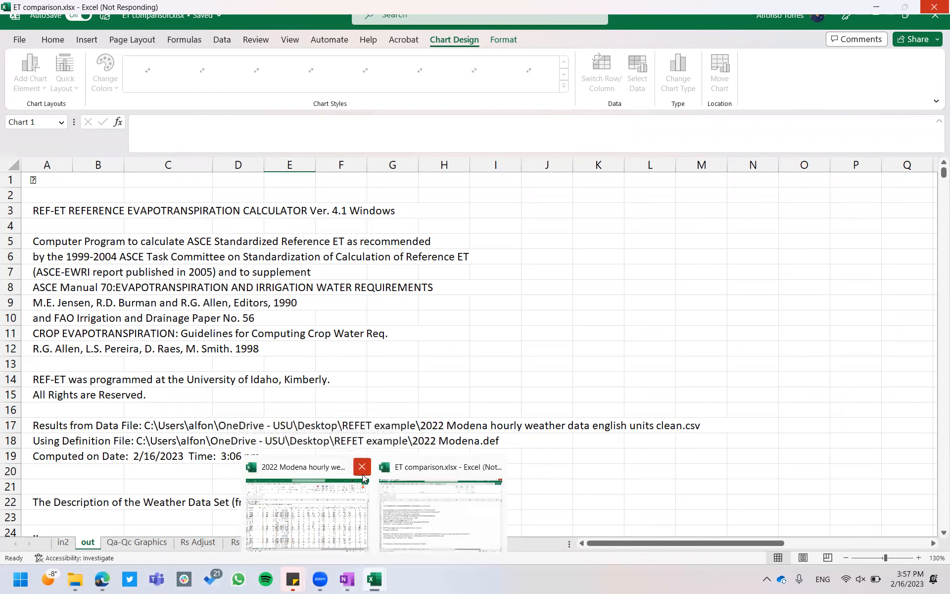
click(365, 470)
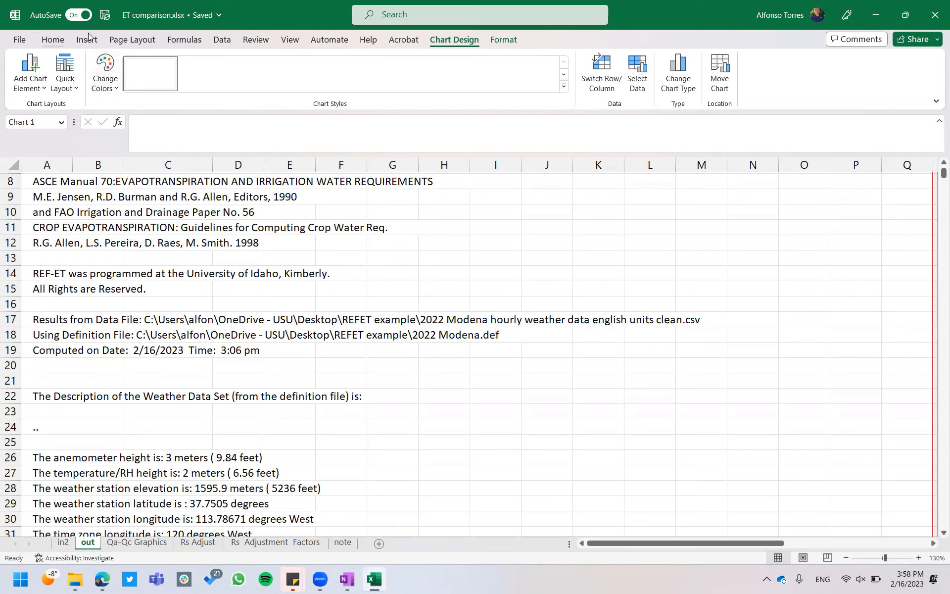
click(105, 18)
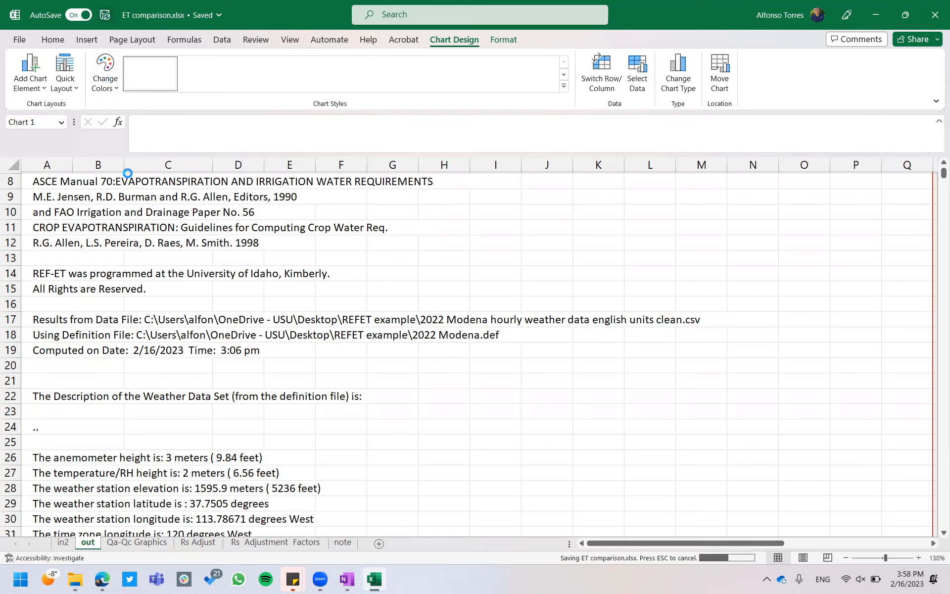
Step: Delete the line chart placed over the results table on the out sheet
scroll(198, 363, down, 12)
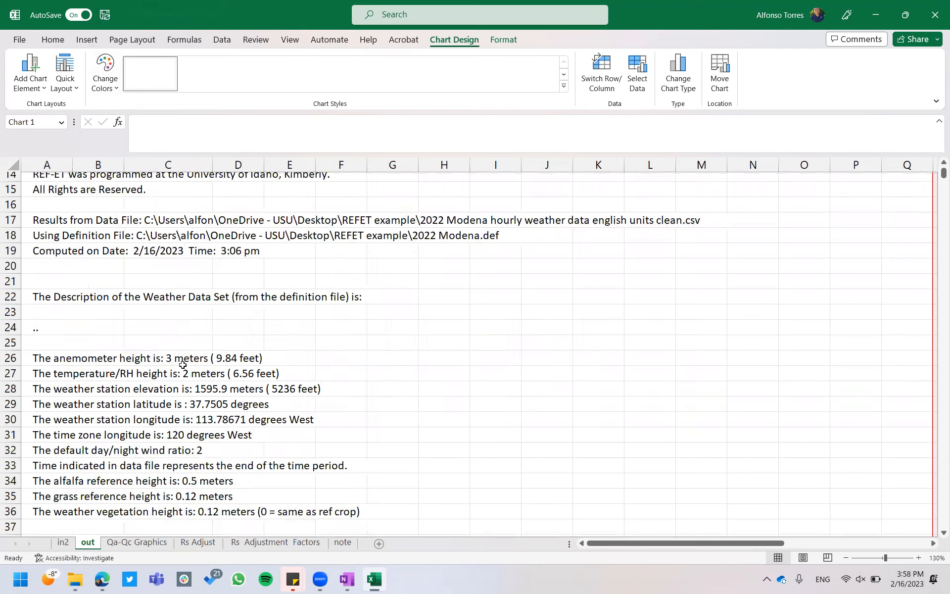
scroll(183, 365, down, 12)
scroll(183, 365, up, 2)
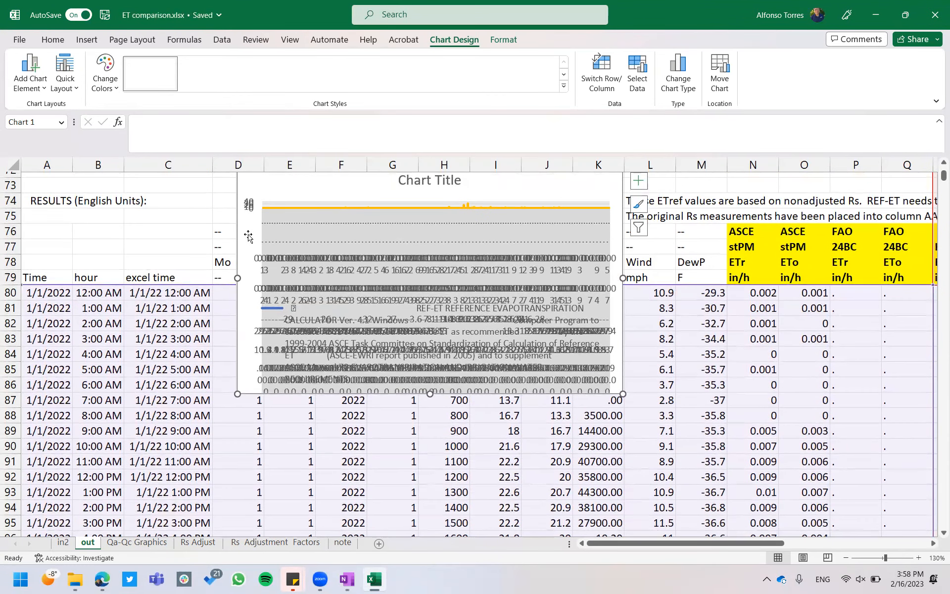
key(Escape)
key(Delete)
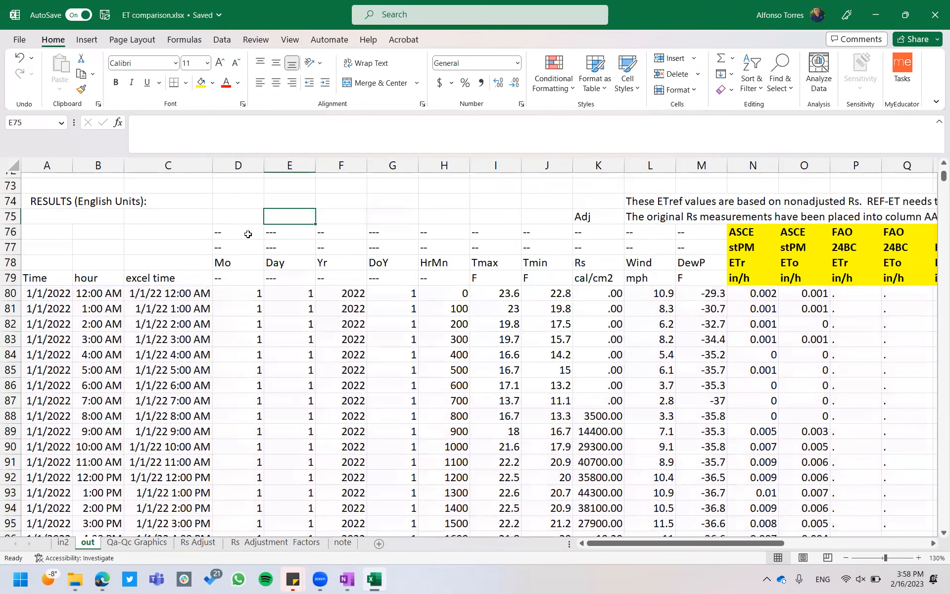
click(180, 293)
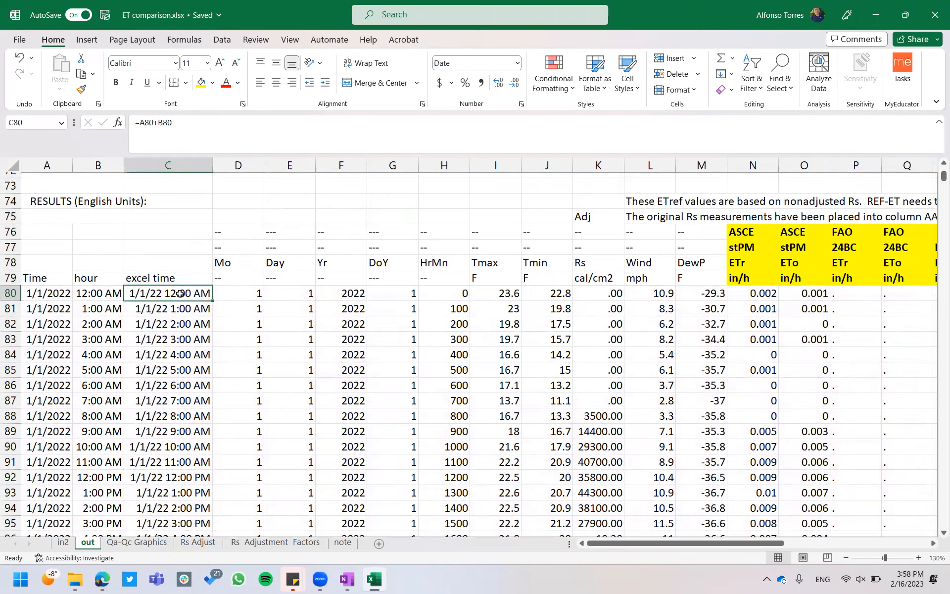
key(ctrl+shift+Down)
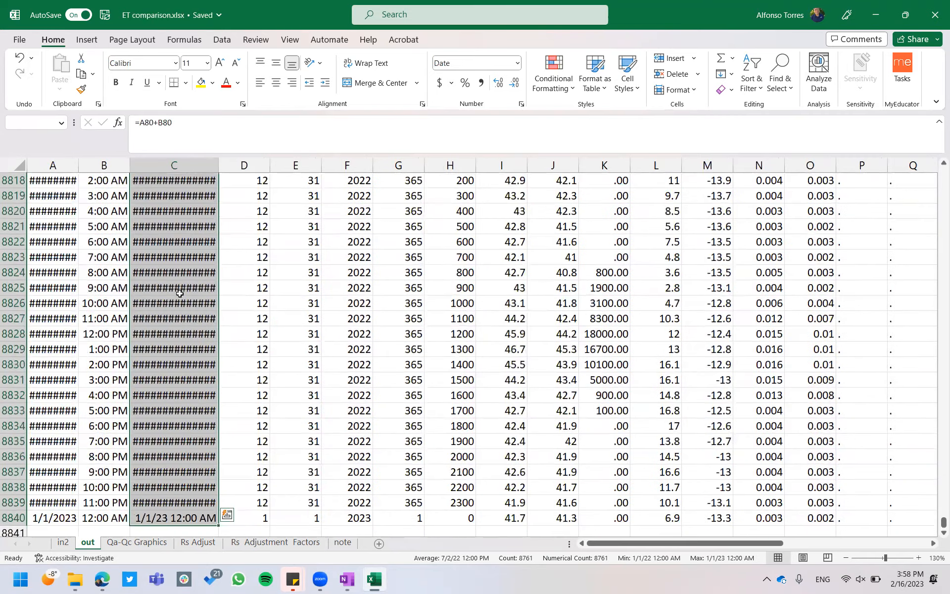
drag(942, 523, 935, 174)
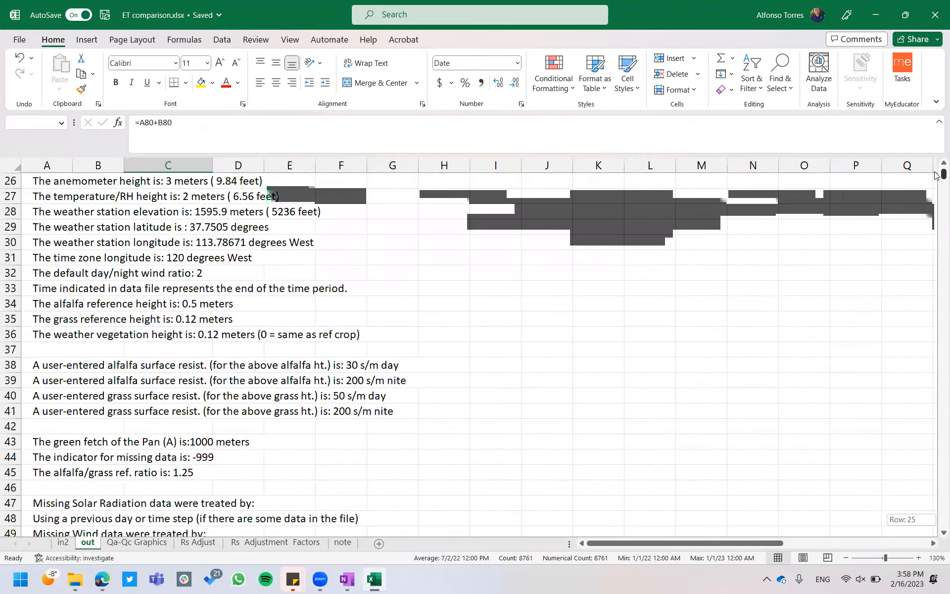
drag(935, 174, 936, 174)
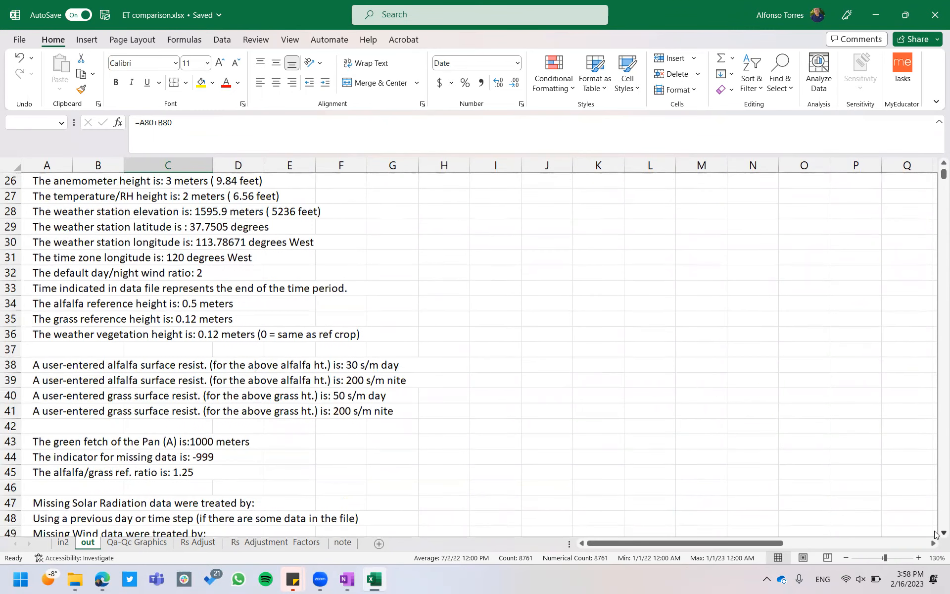
scroll(936, 533, down, 1)
scroll(936, 533, down, 6)
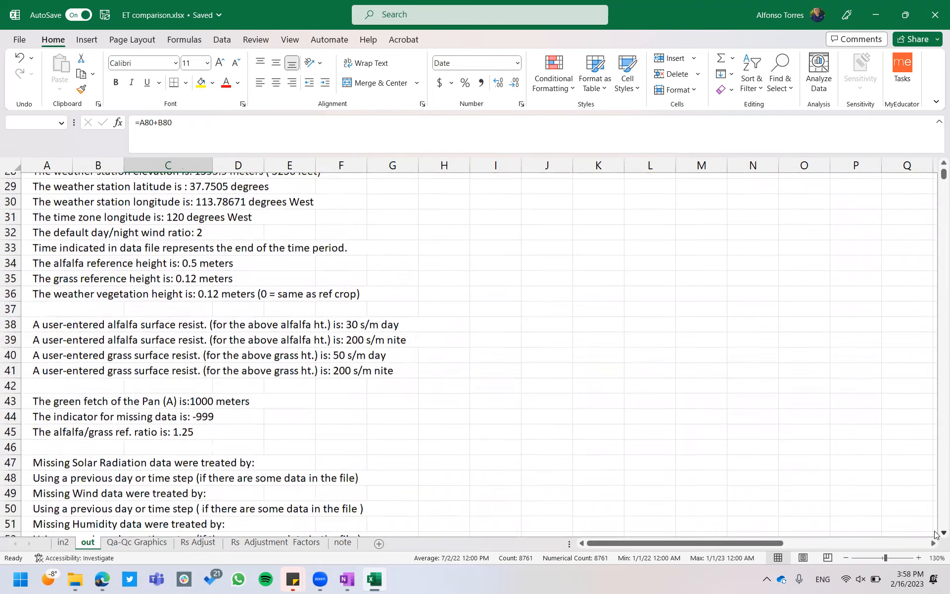
scroll(935, 533, down, 8)
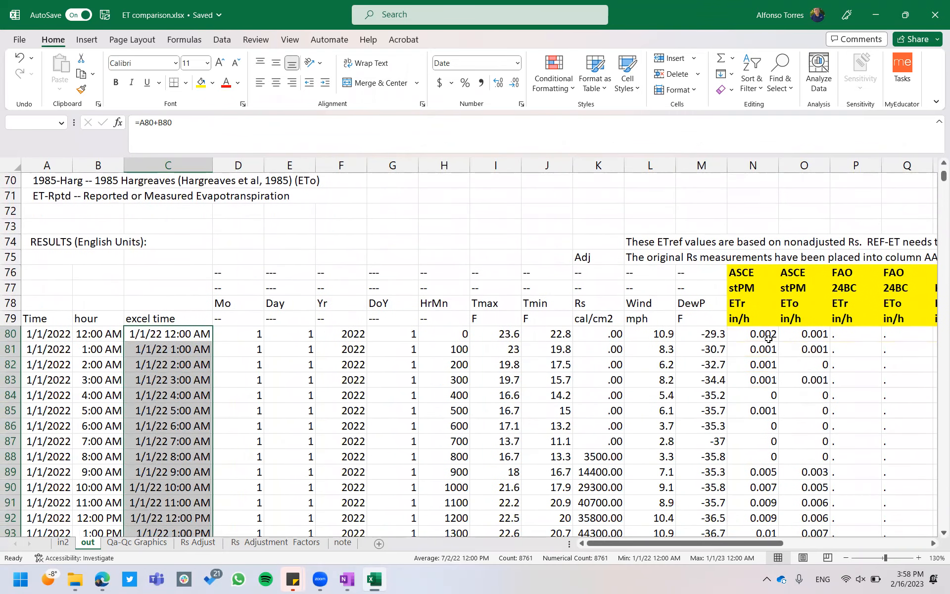
click(769, 339)
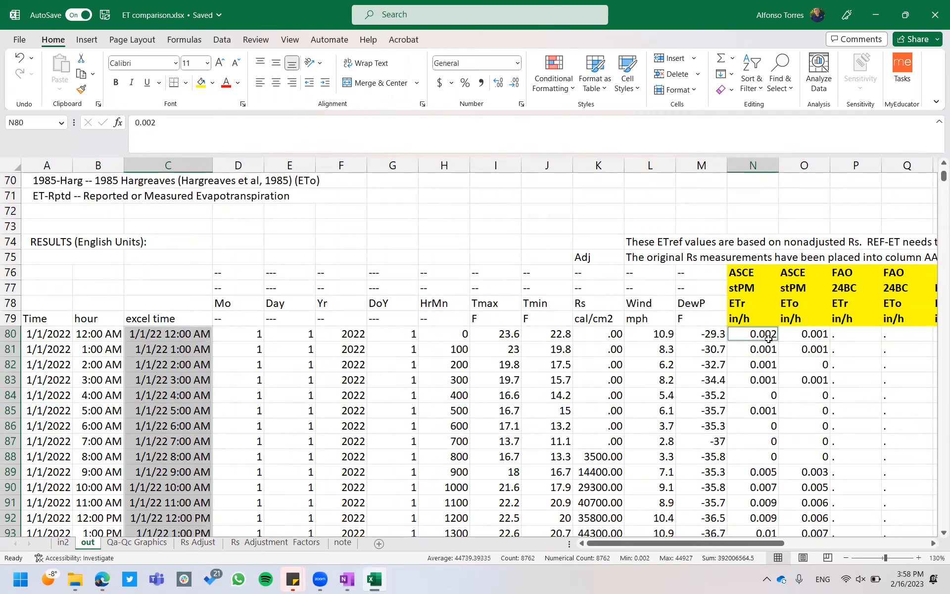
key(ctrl+shift+Down)
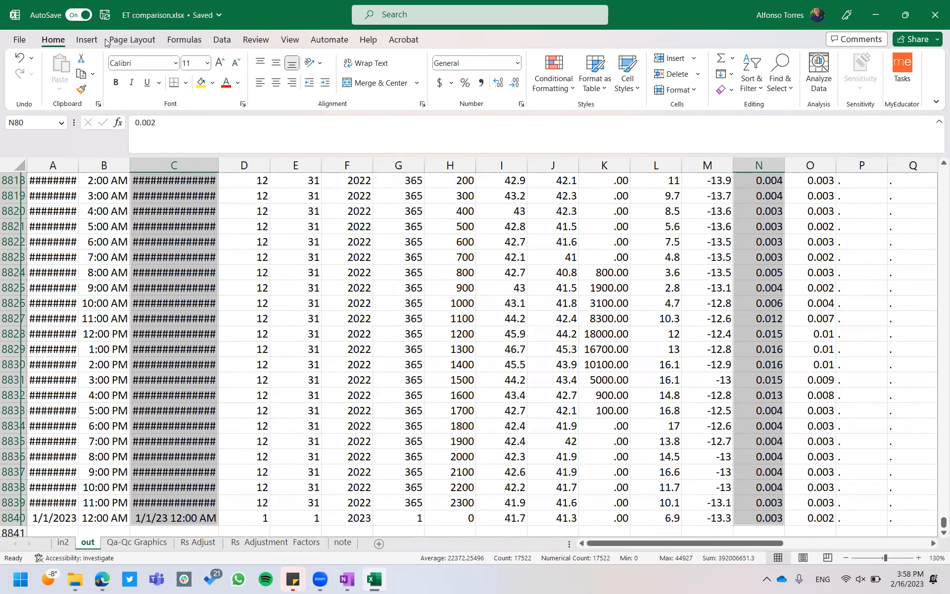
click(88, 41)
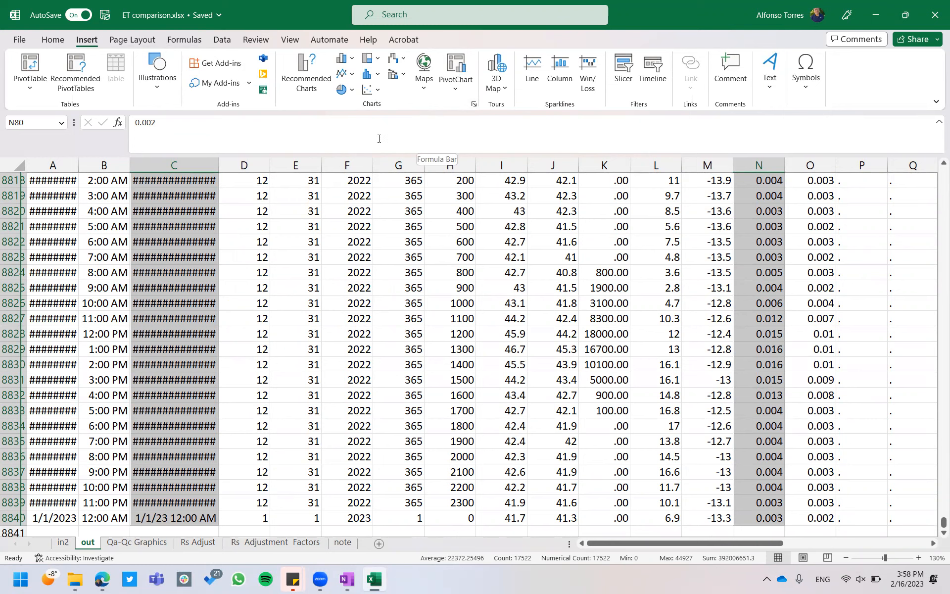
click(294, 262)
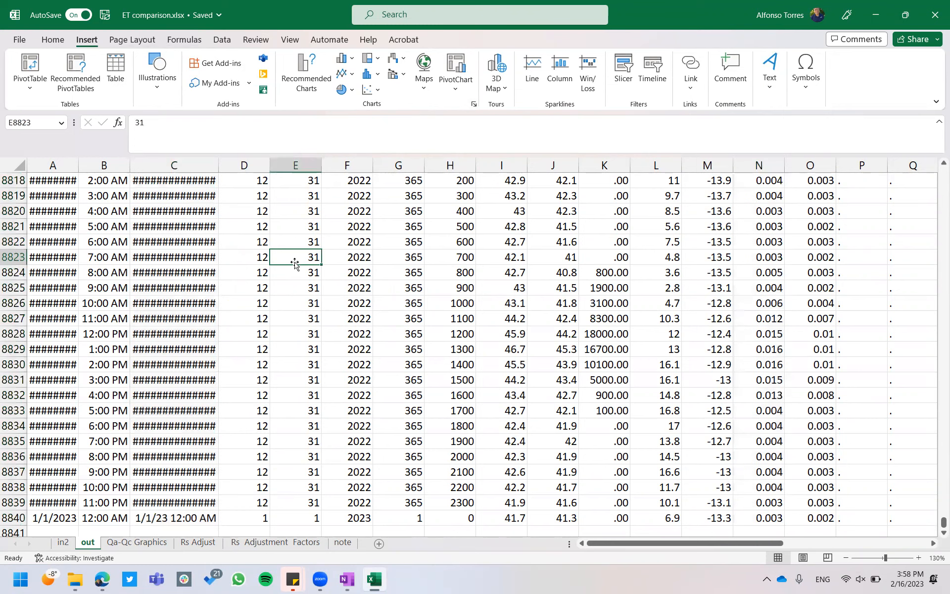
Step: Insert a 2-D line chart from the excel time values in C80:C8840 and the ASCE stPM ETr values in N80:N8840
key(ctrl+Up)
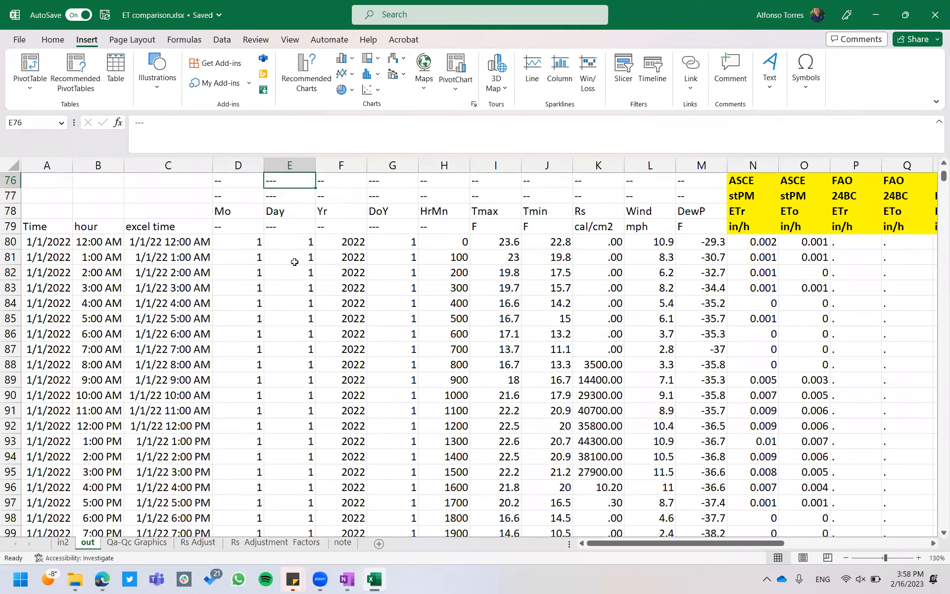
key(Down)
key(Down)
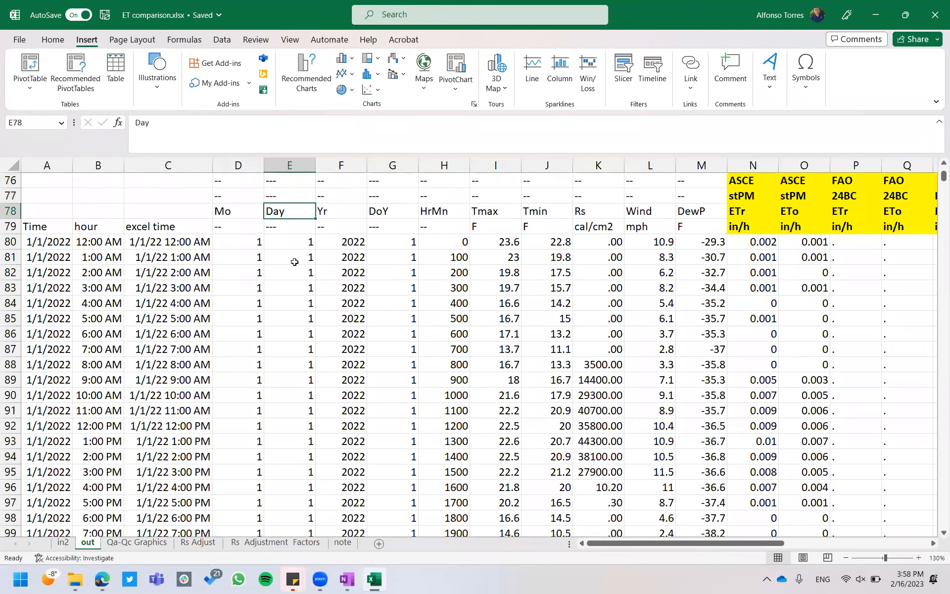
key(Left)
key(Left)
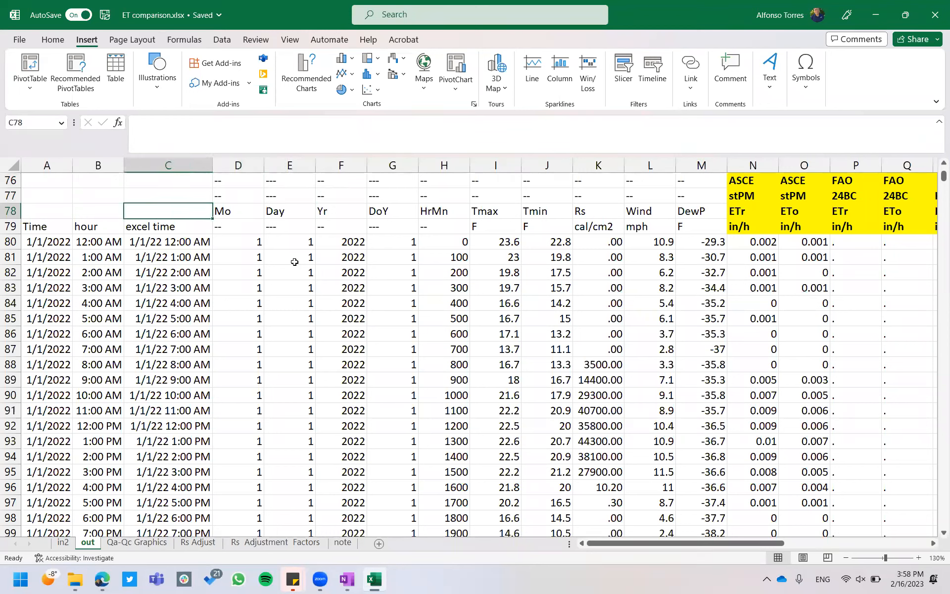
key(Down)
key(Down)
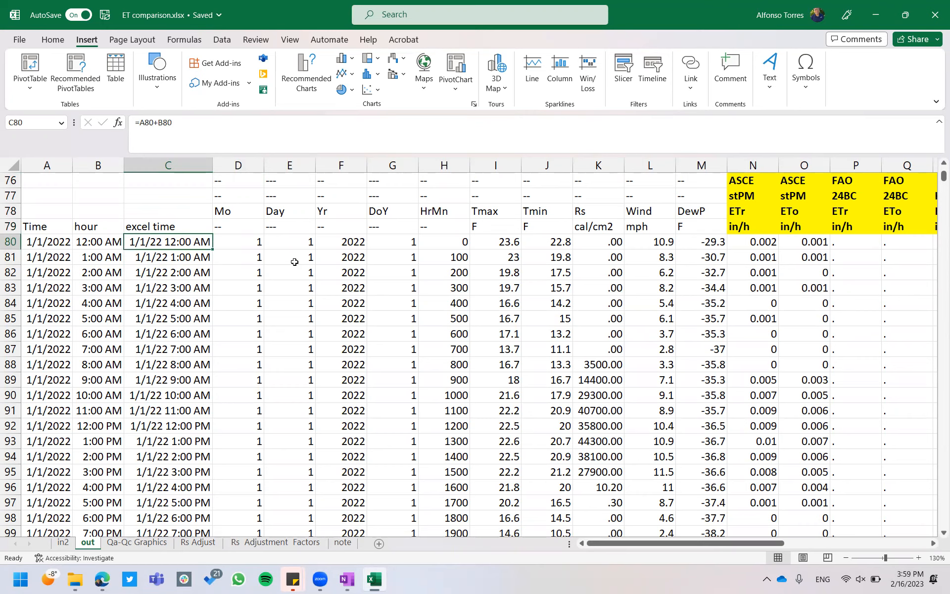
key(ctrl+shift+Down)
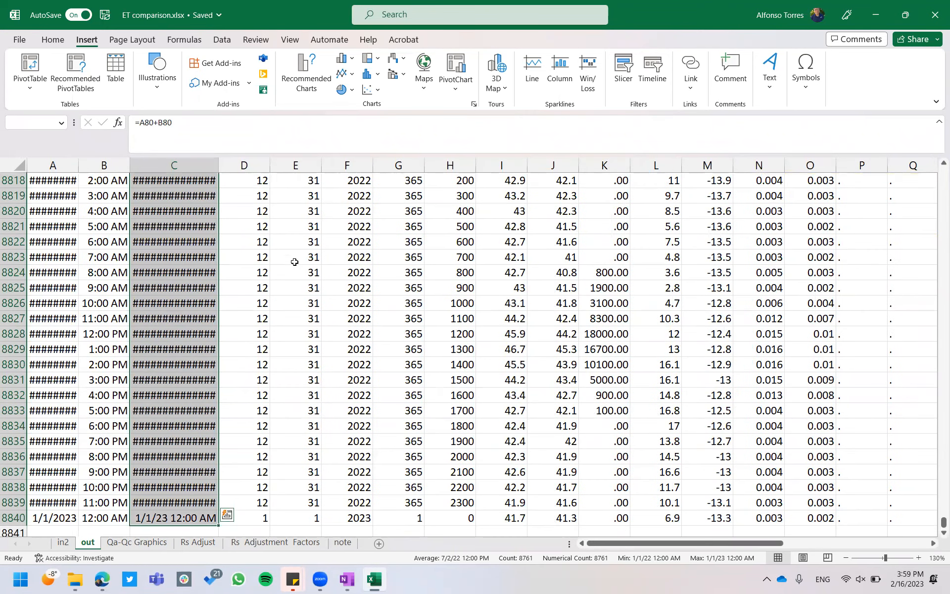
scroll(463, 294, up, 16)
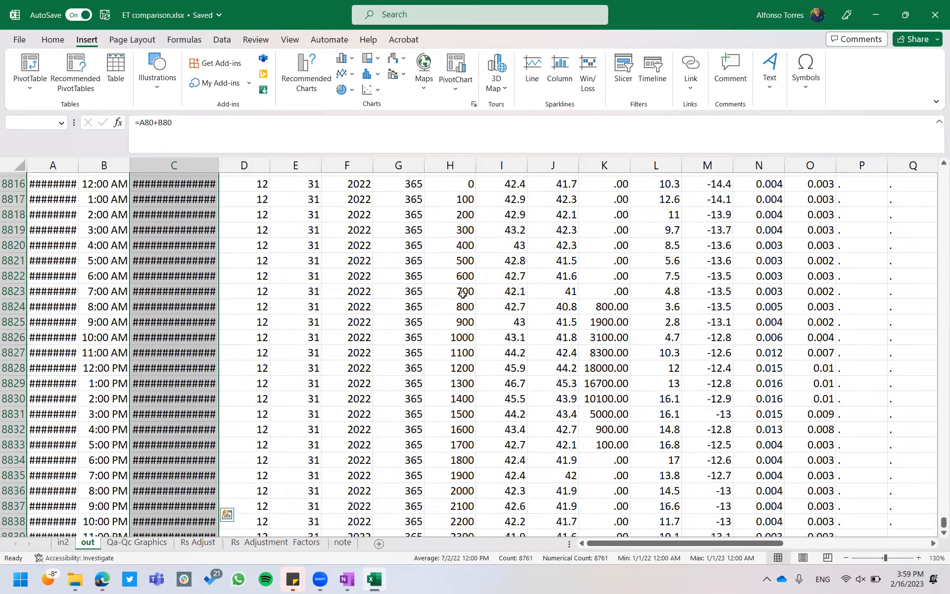
scroll(463, 295, up, 20)
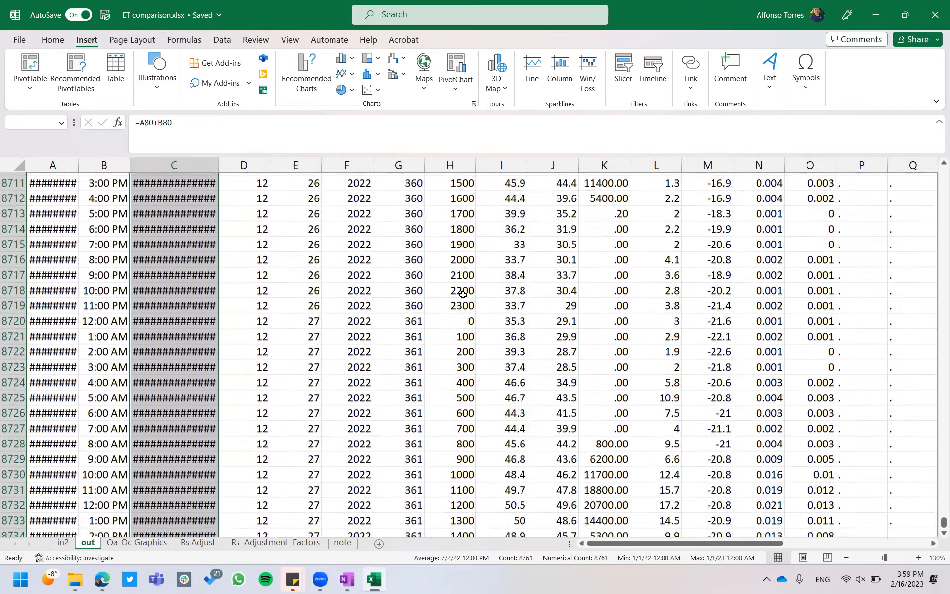
scroll(463, 294, up, 20)
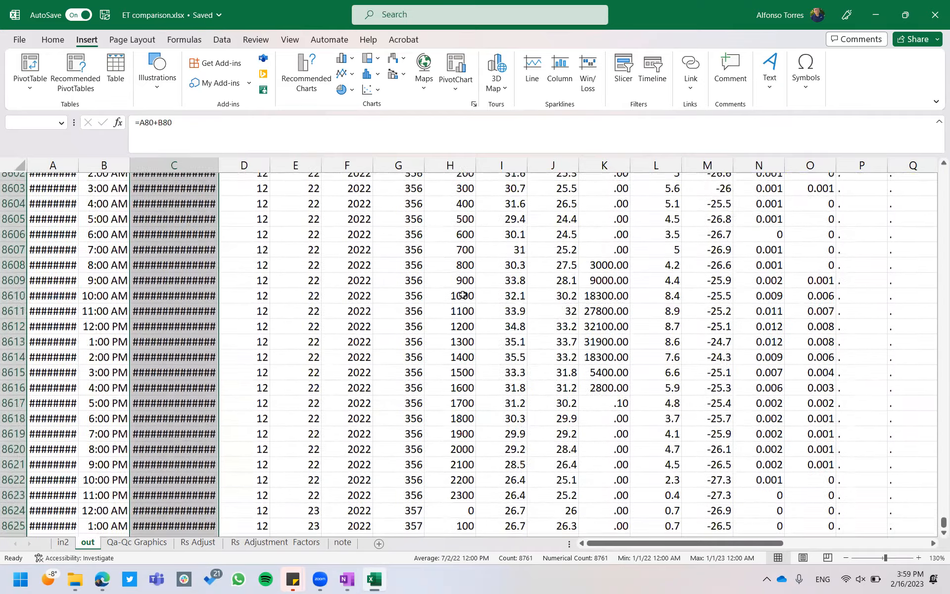
scroll(463, 294, up, 16)
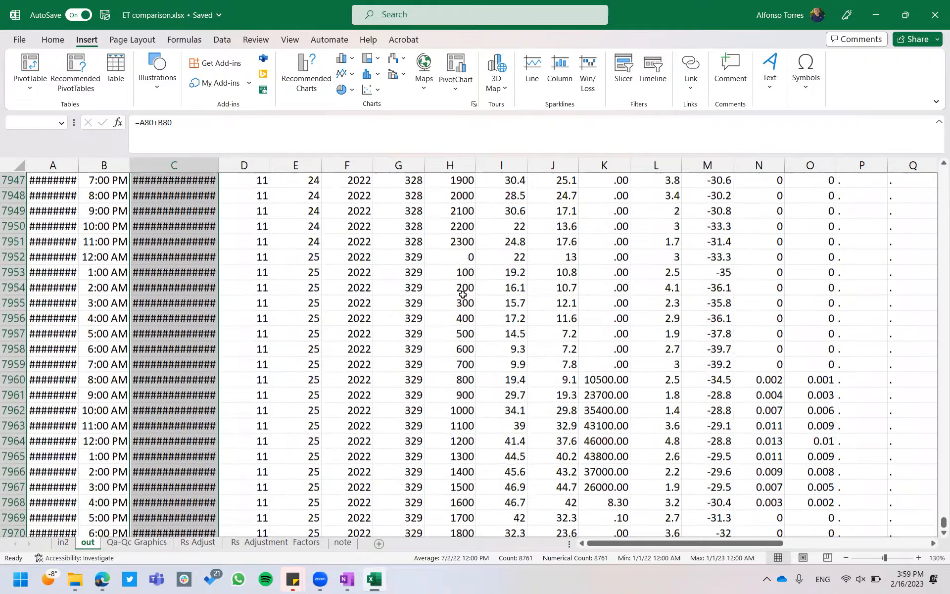
scroll(761, 475, up, 5)
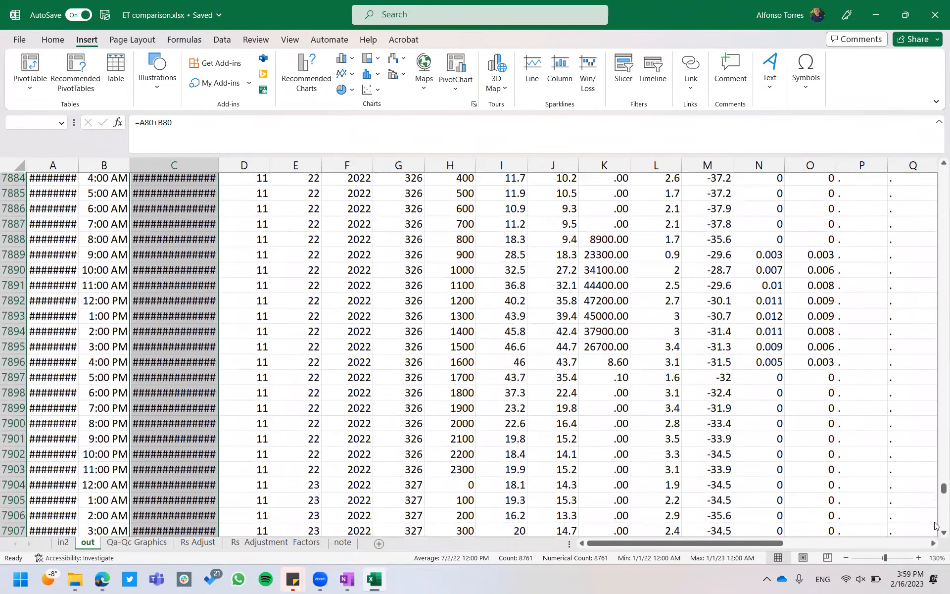
drag(935, 486, 935, 177)
scroll(851, 322, down, 20)
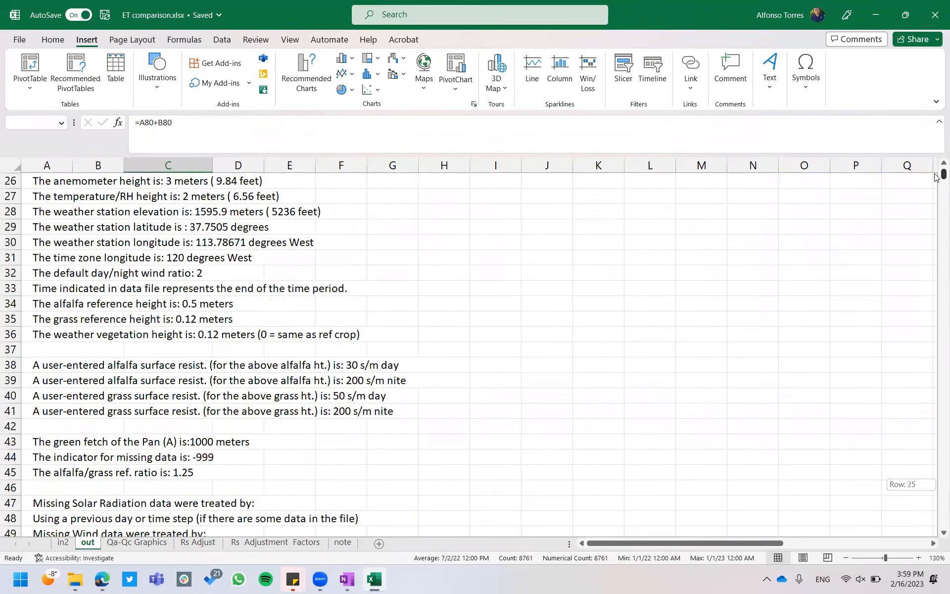
scroll(851, 323, down, 1)
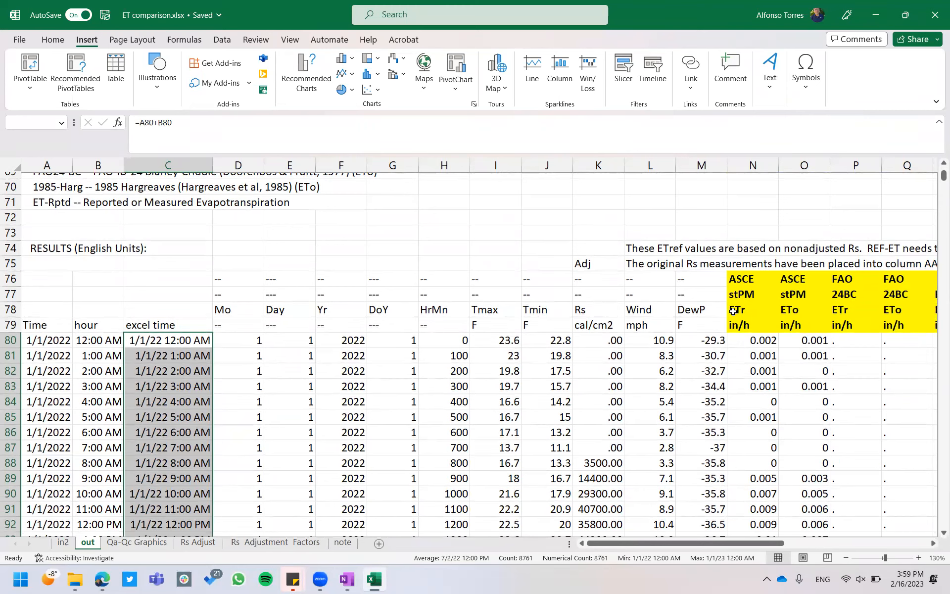
click(759, 342)
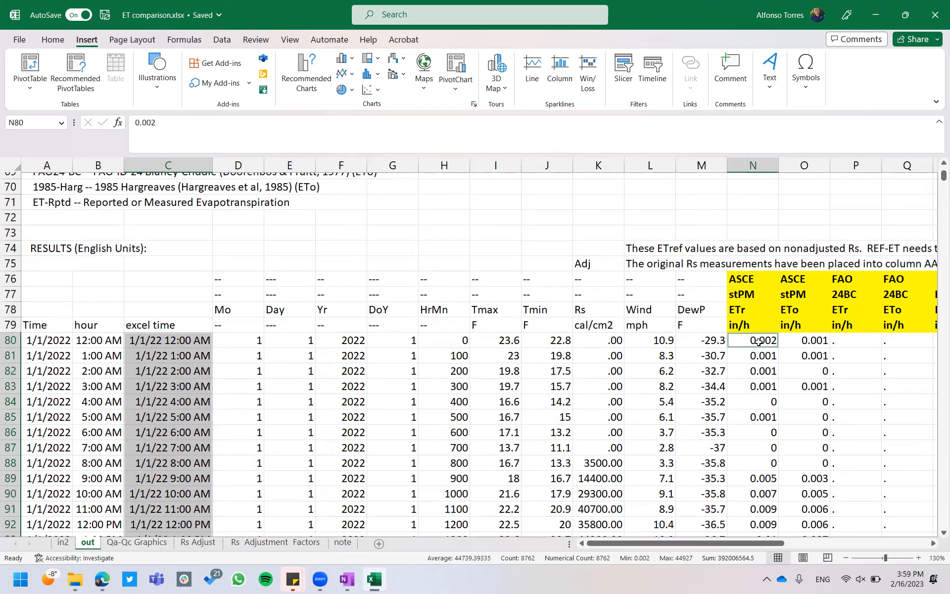
key(ctrl+shift+Down)
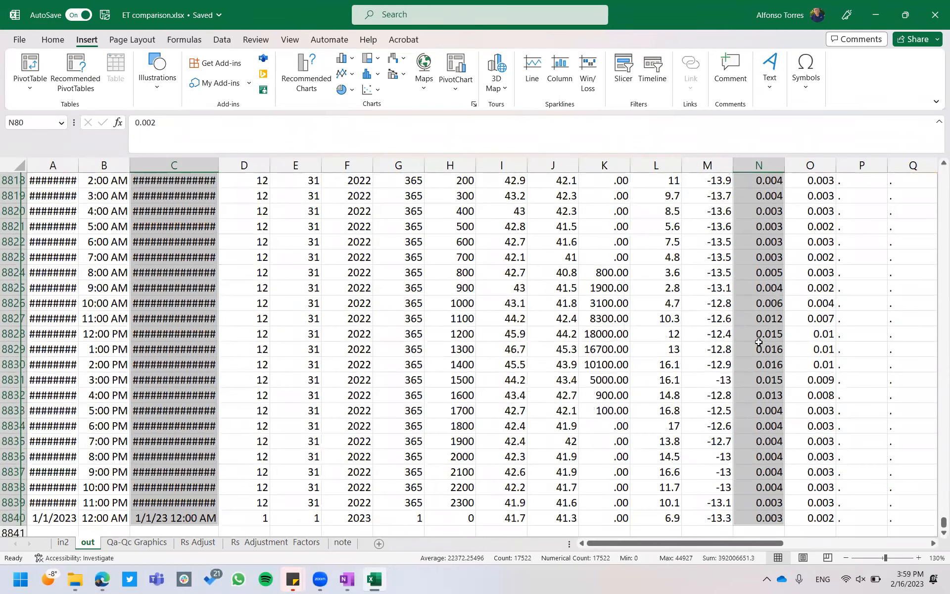
click(353, 74)
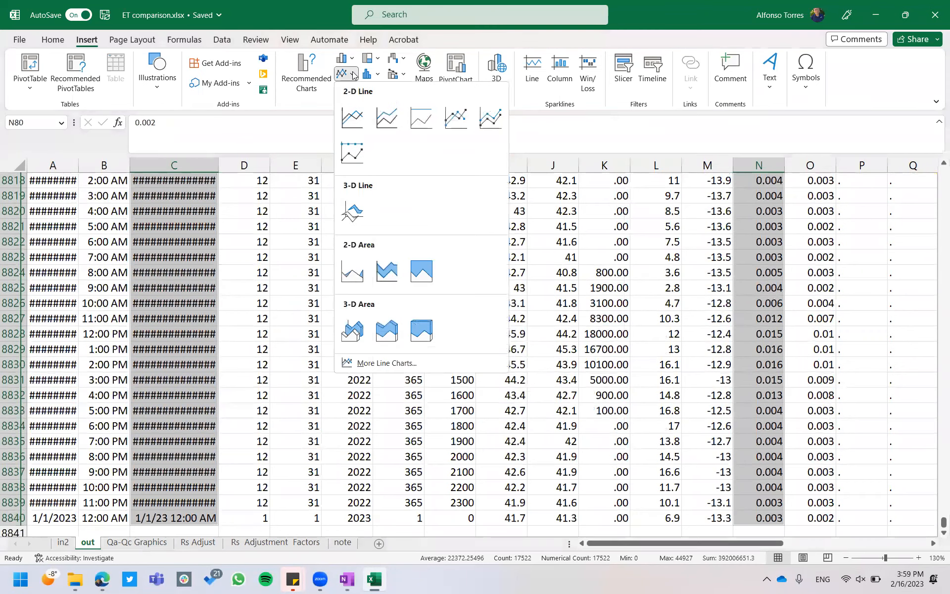
click(358, 121)
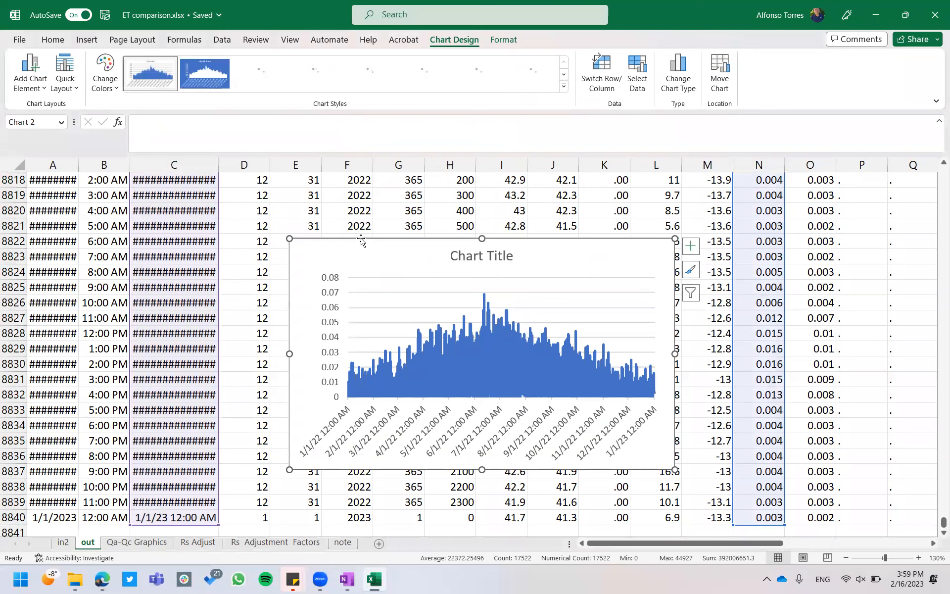
Step: Widen the line chart on both sides so it spans from about column B to column O
drag(289, 355, 110, 354)
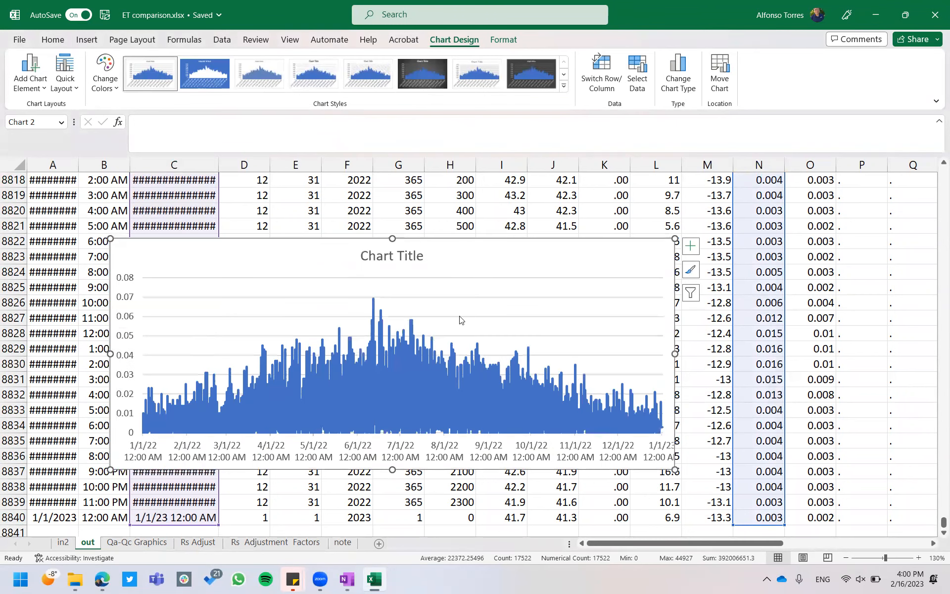
drag(675, 354, 838, 324)
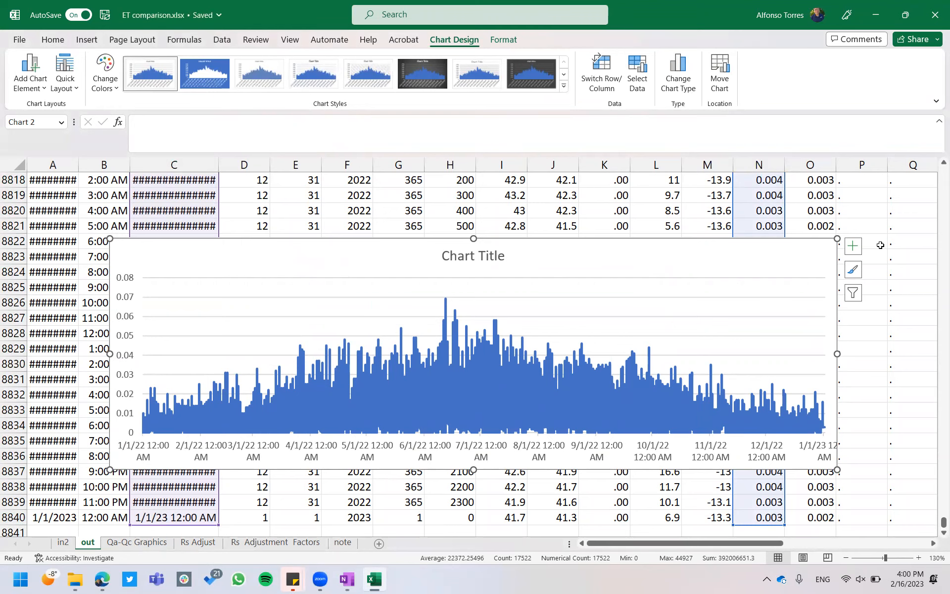
scroll(880, 245, up, 10)
scroll(880, 245, up, 4)
scroll(880, 245, down, 13)
scroll(742, 272, right, 1)
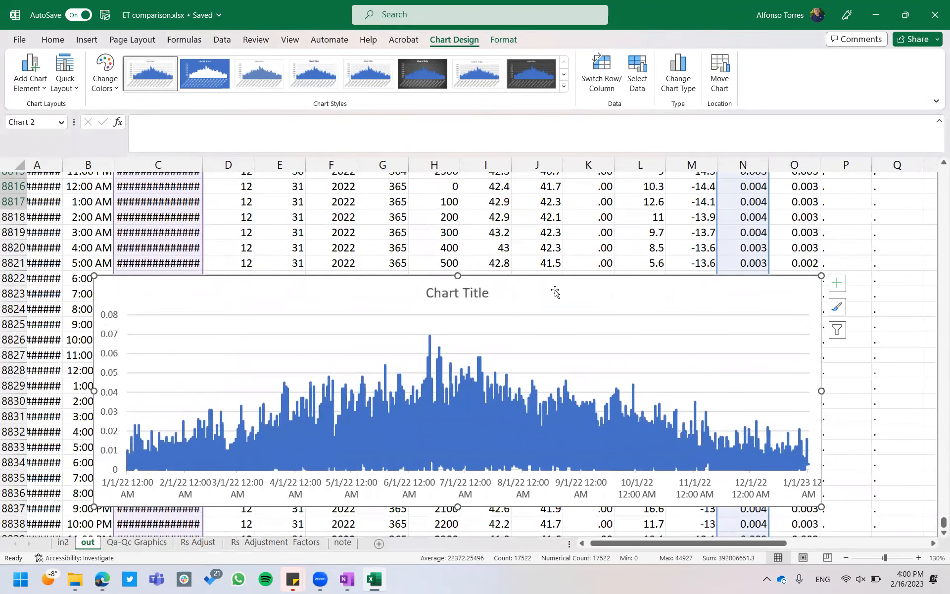
Step: Cut the line chart from the end of the data, paste it at E86, and shift it to start in column B at row 85
key(ctrl+z)
scroll(735, 316, up, 20)
scroll(735, 316, up, 15)
drag(944, 522, 937, 170)
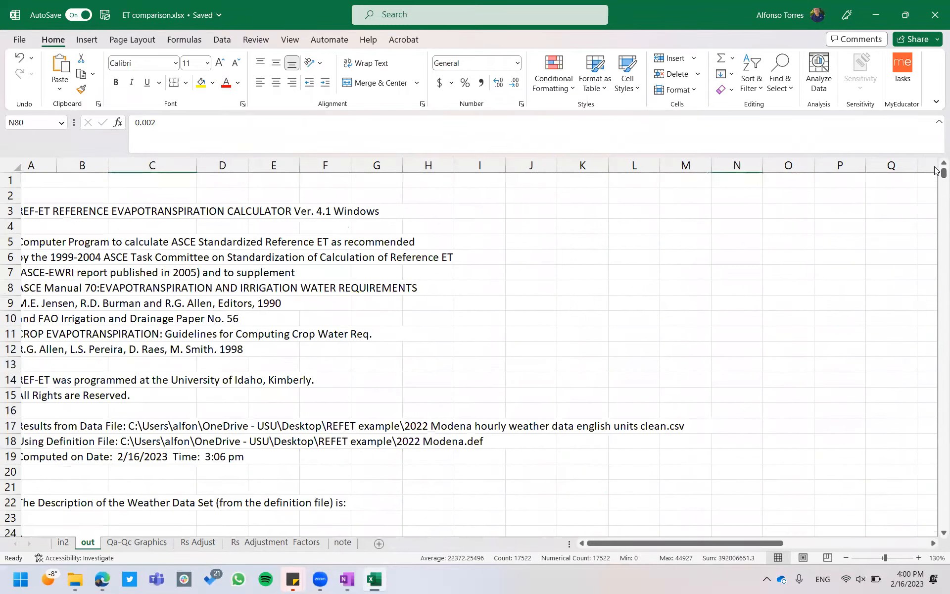
scroll(672, 358, down, 20)
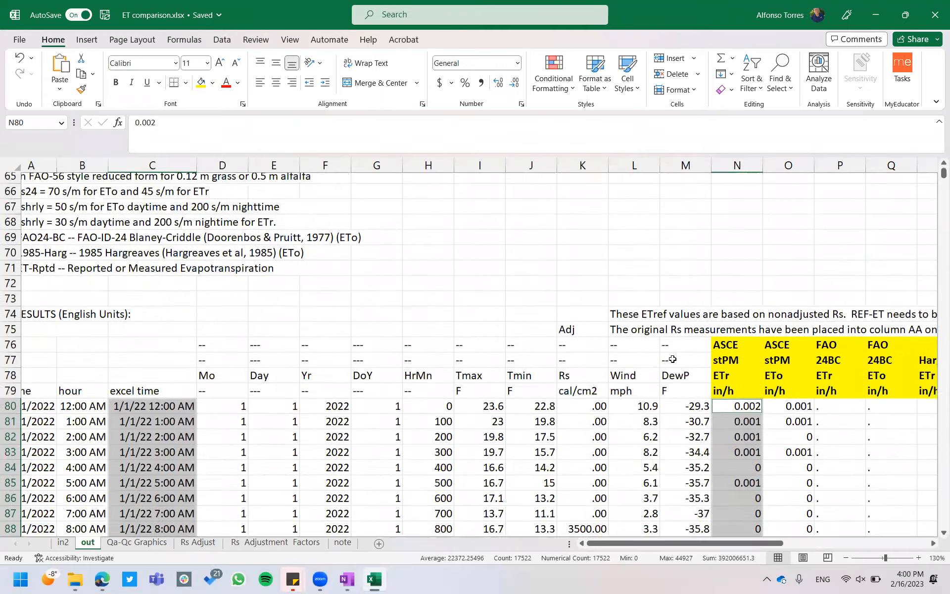
scroll(672, 359, down, 4)
click(253, 317)
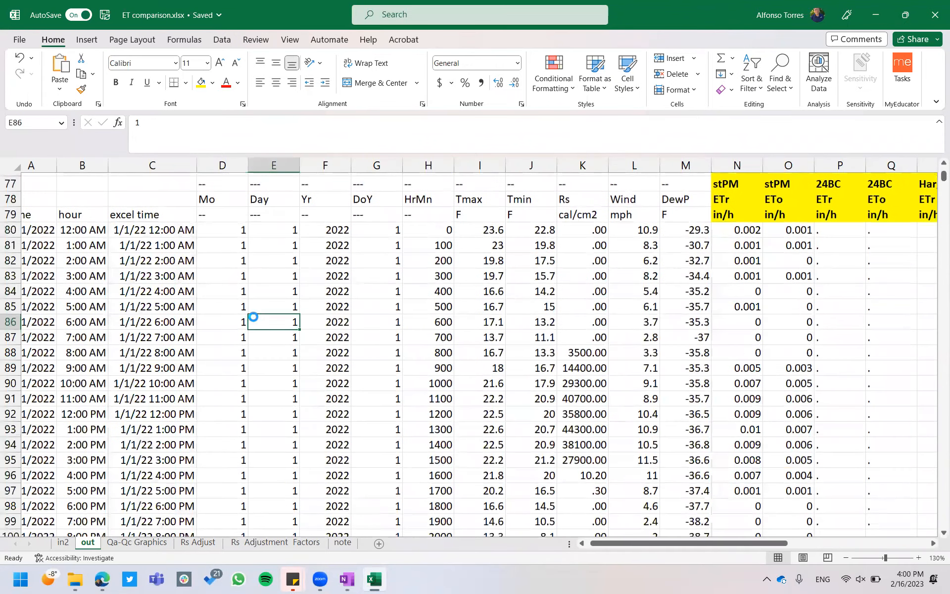
key(ctrl+v)
drag(313, 320, 165, 312)
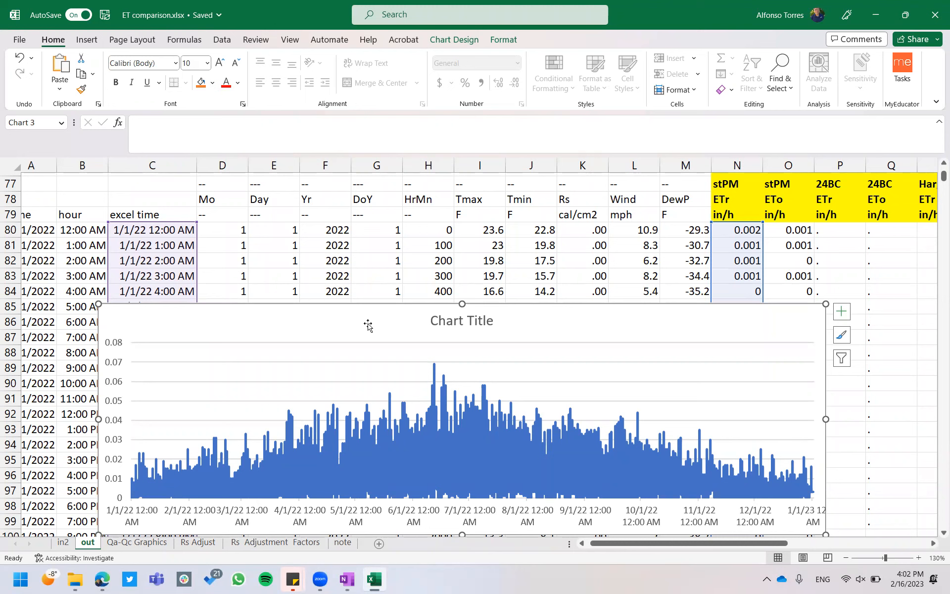
Step: Name the line chart's existing data series "PM ETr"
click(464, 42)
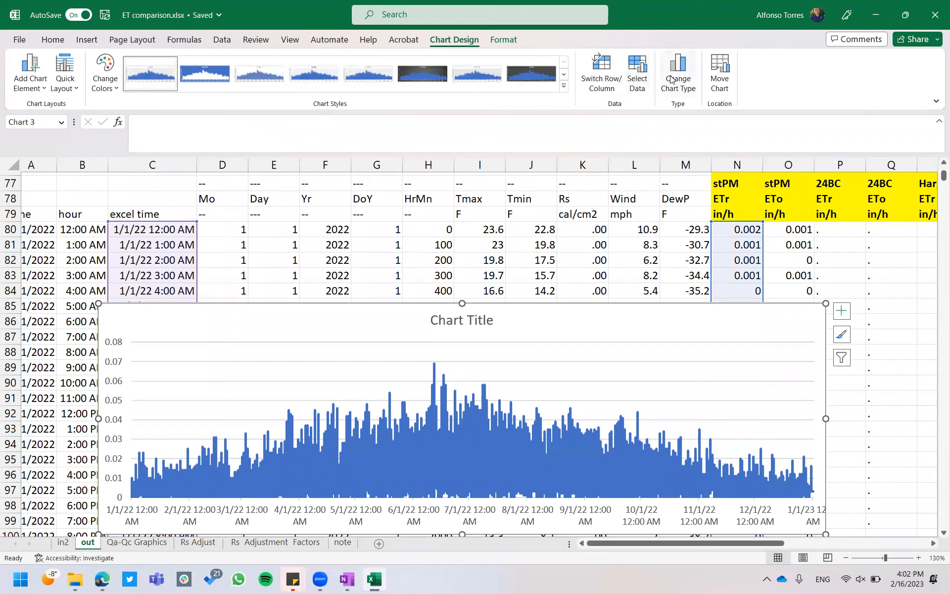
click(637, 74)
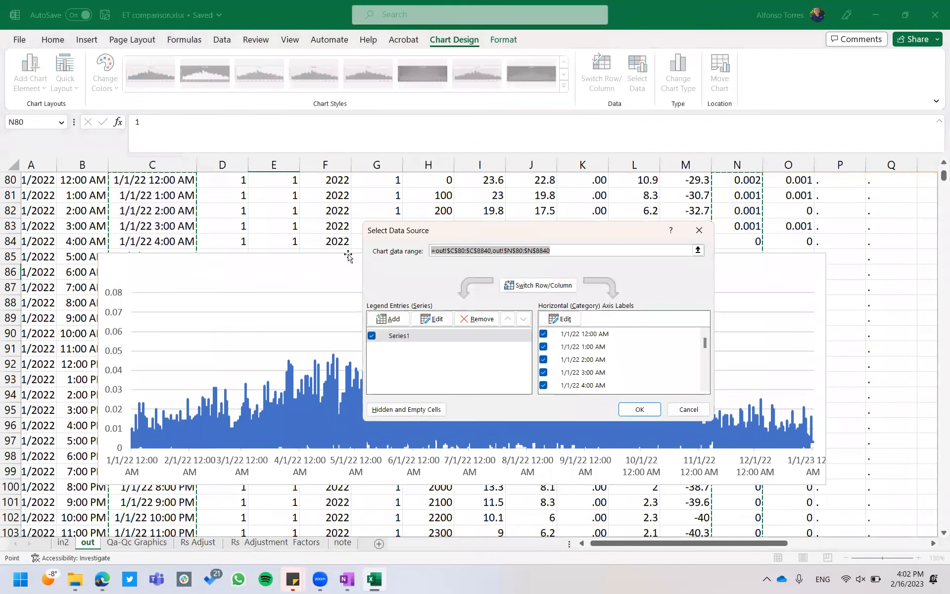
click(431, 321)
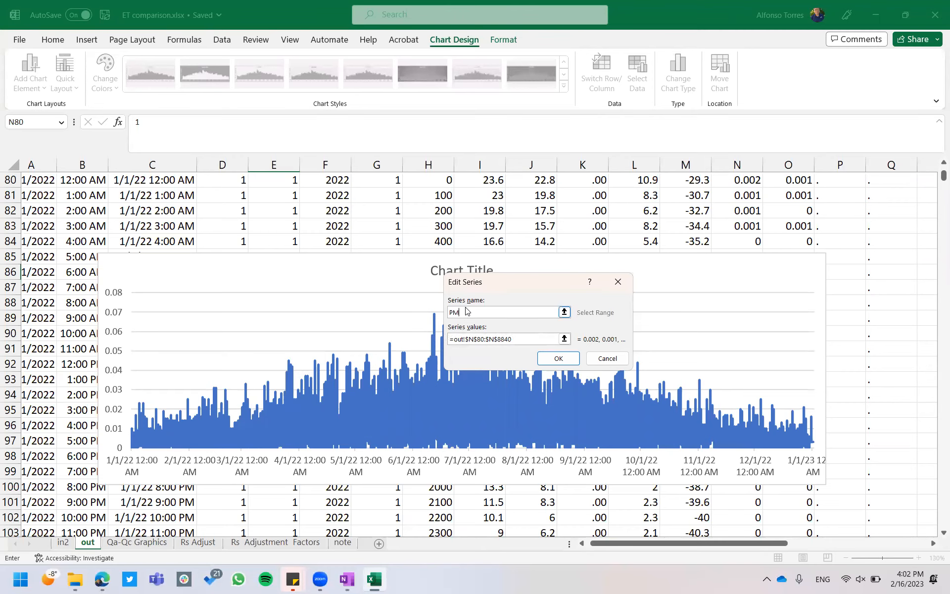
text(PM)
key(shift+space)
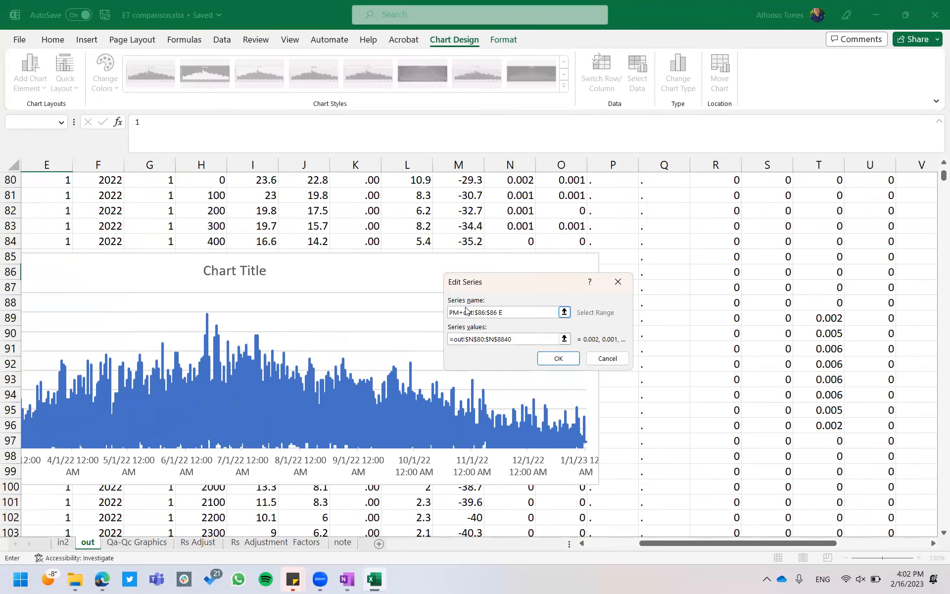
key(BackSpace)
key(BackSpace)
key(BackSpace)
key(BackSpace)
key(BackSpace)
key(BackSpace)
key(BackSpace)
text(ETr)
click(553, 363)
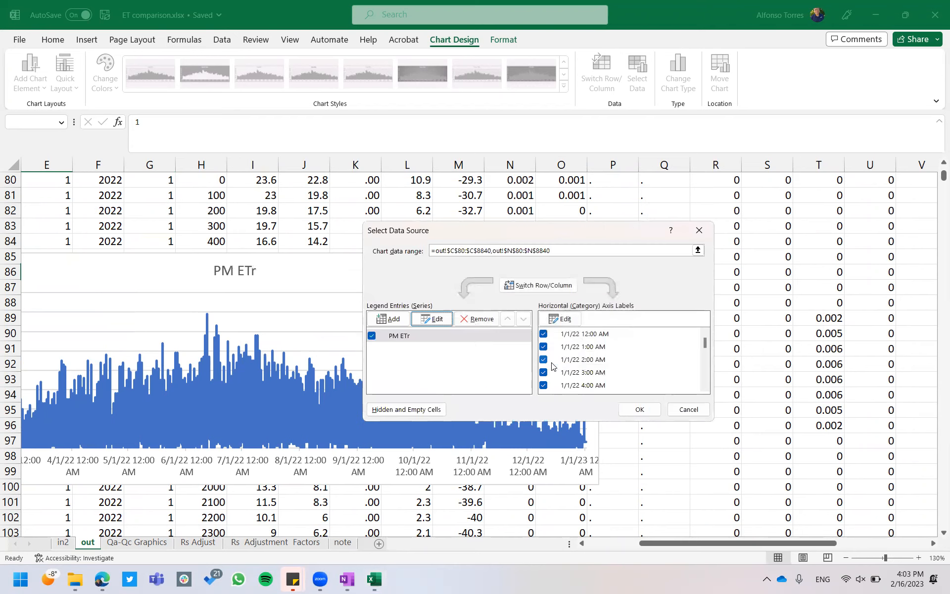
click(640, 410)
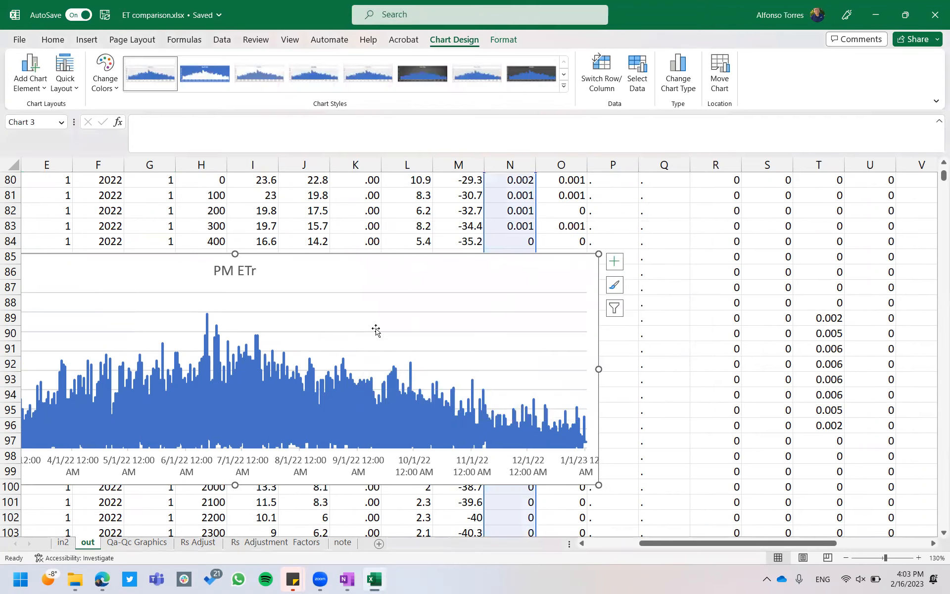
Step: Move the PM ETr chart so it starts at row 83 and its right side reaches the end of column R
scroll(640, 322, up, 2)
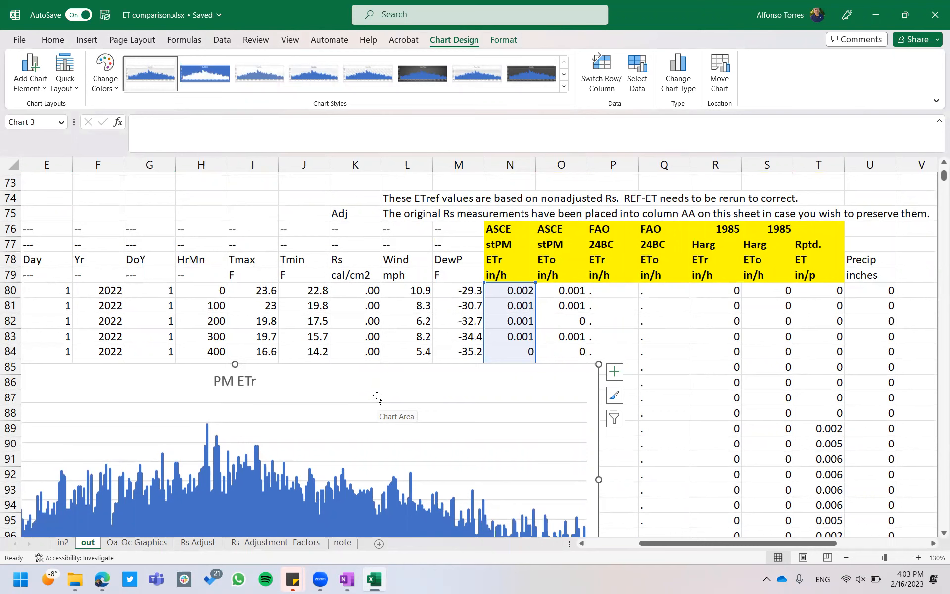
drag(377, 396, 520, 362)
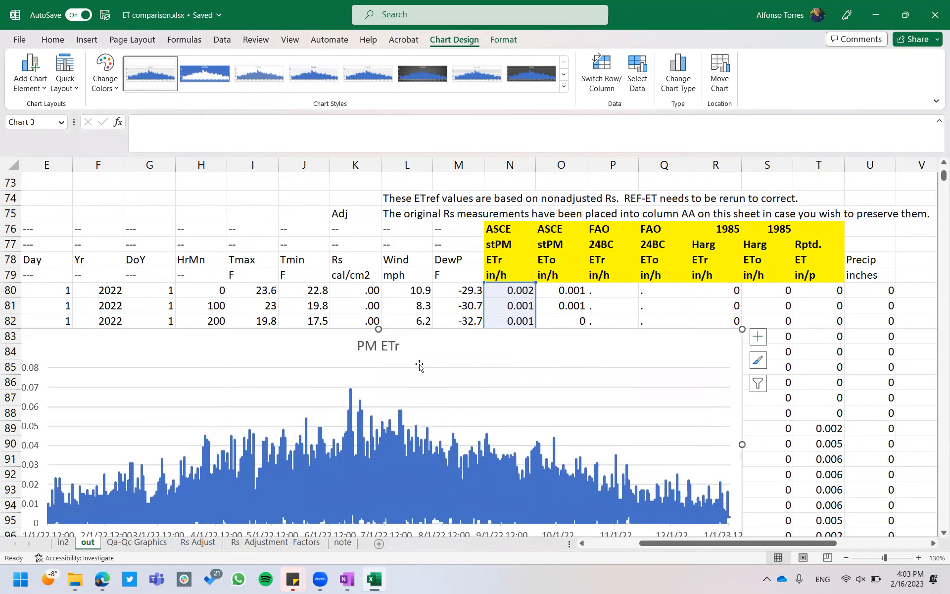
right_click(297, 356)
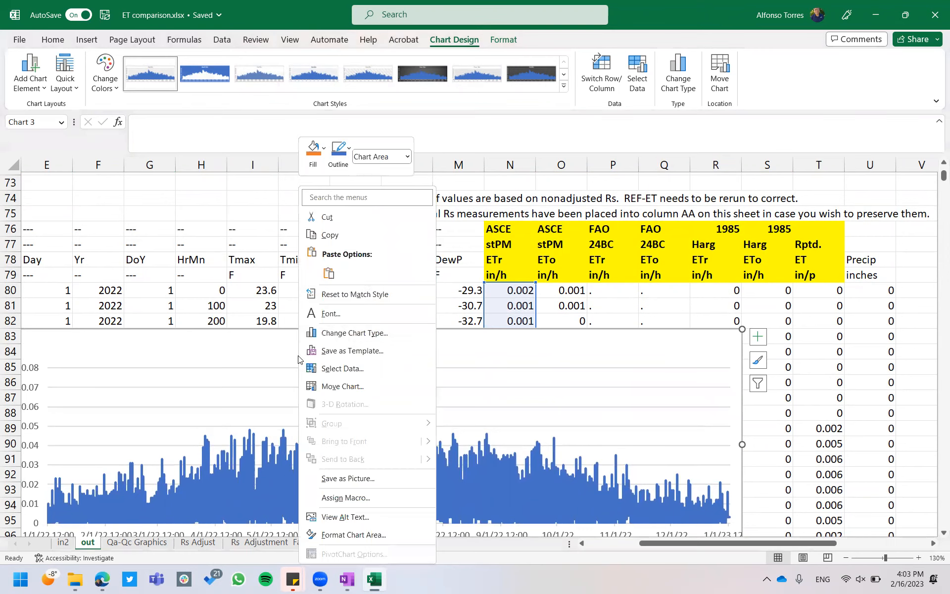
click(647, 80)
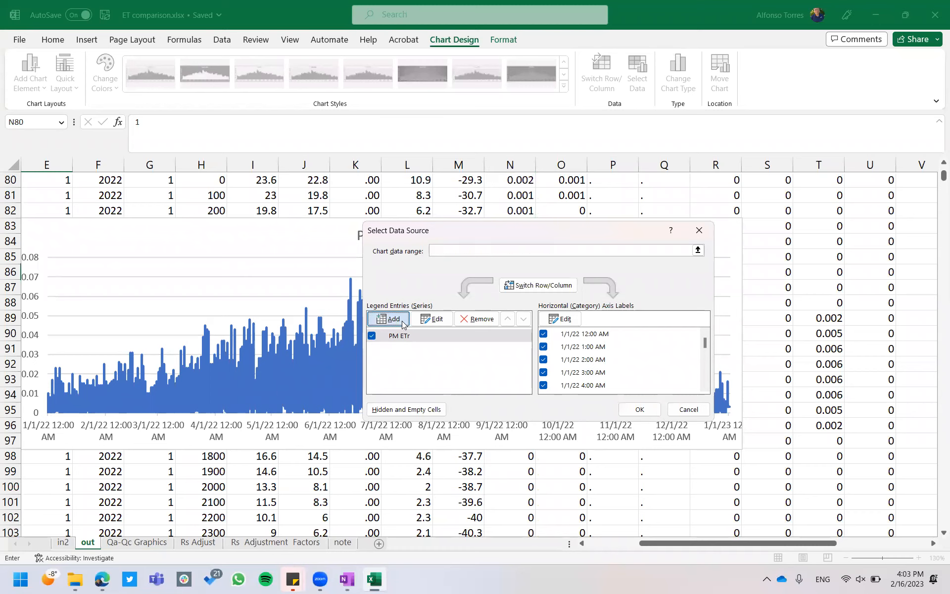
click(403, 322)
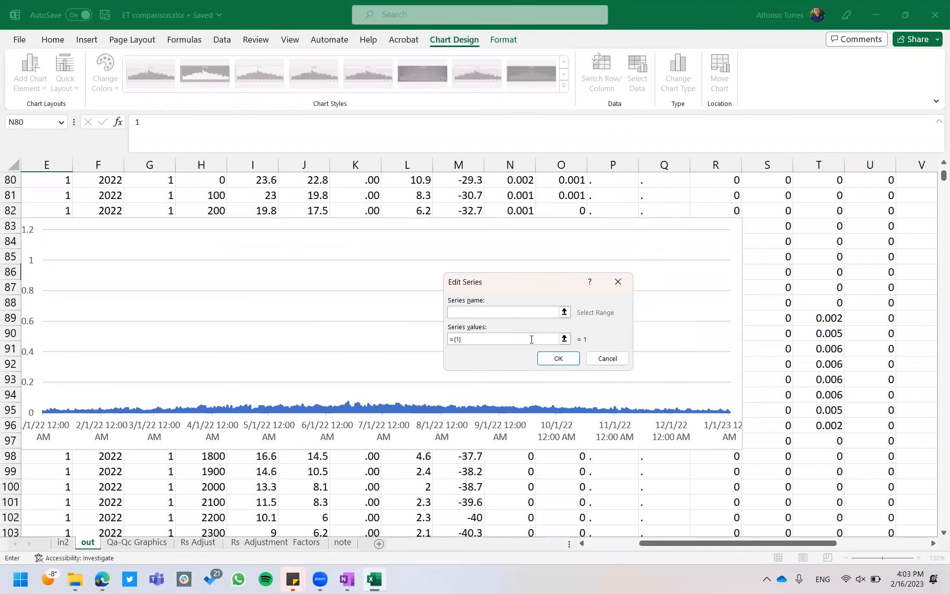
text(BC ETr)
click(564, 338)
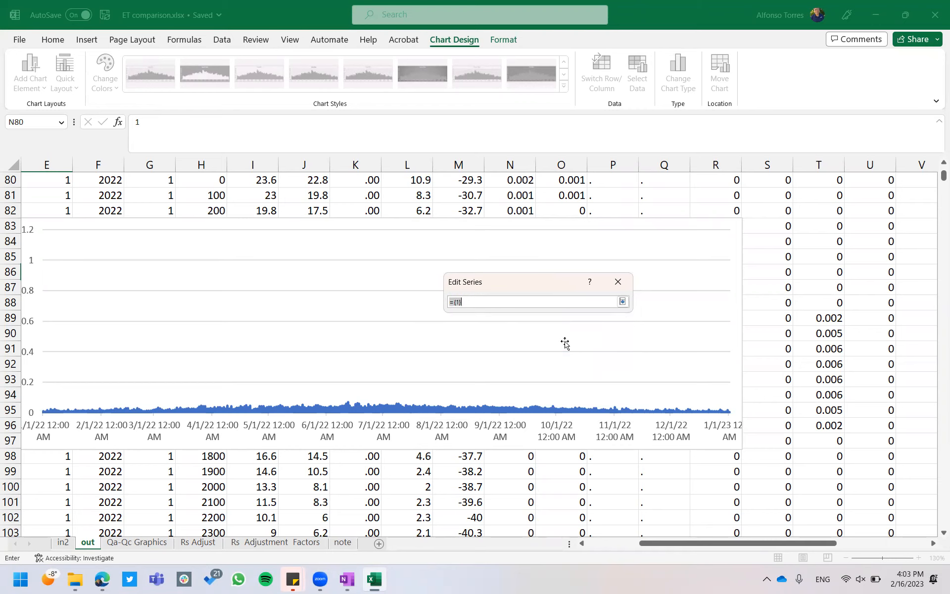
scroll(739, 309, up, 5)
scroll(739, 310, down, 1)
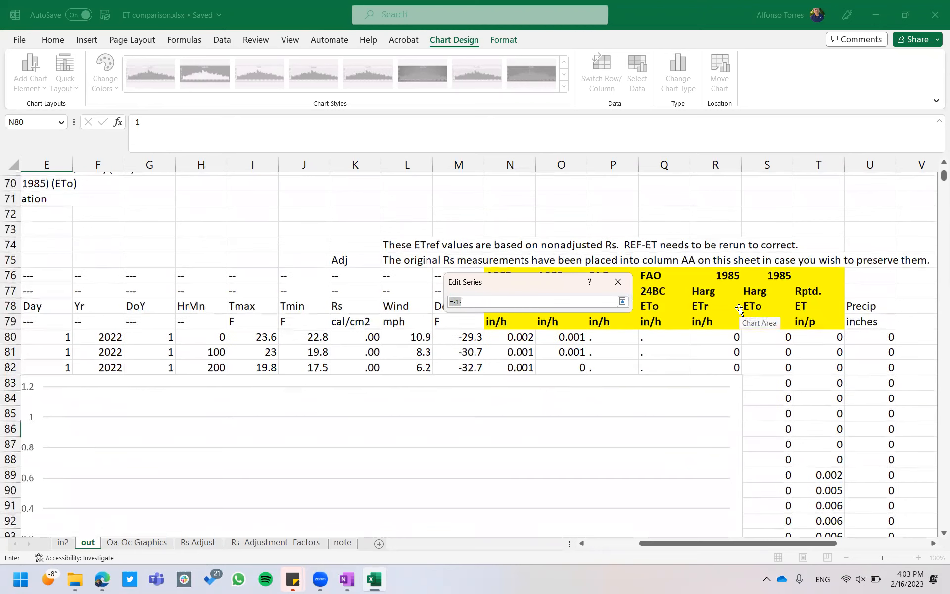
click(625, 283)
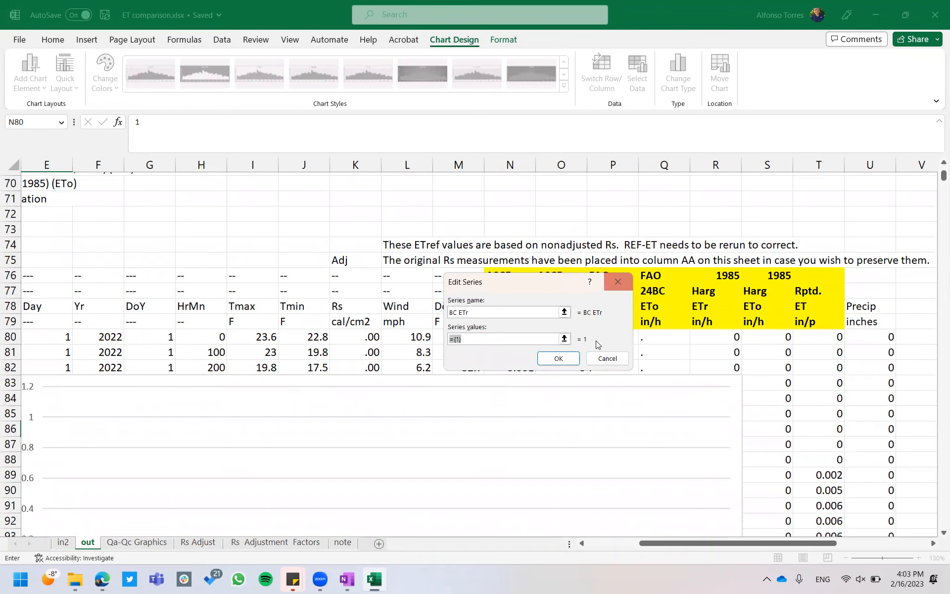
click(608, 357)
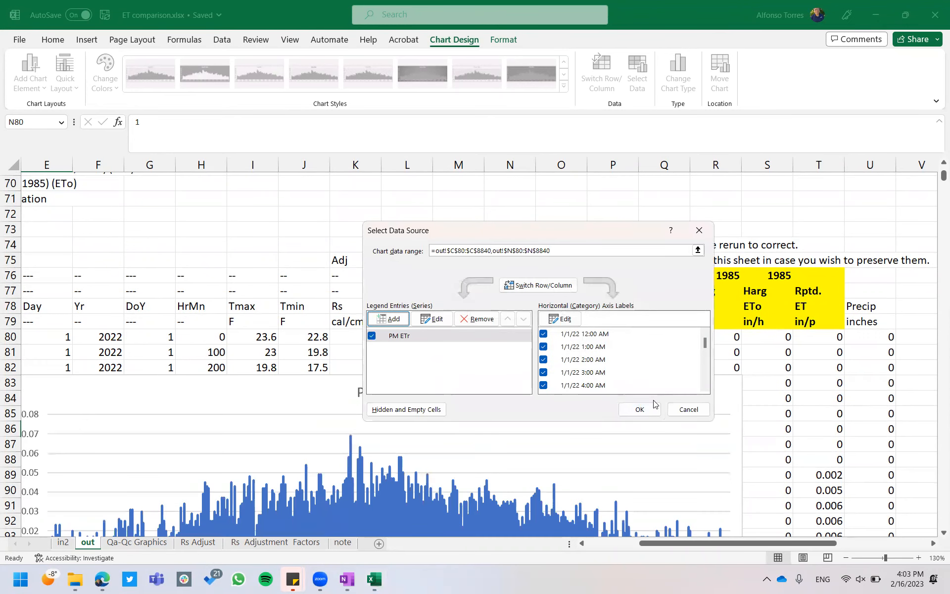
click(699, 230)
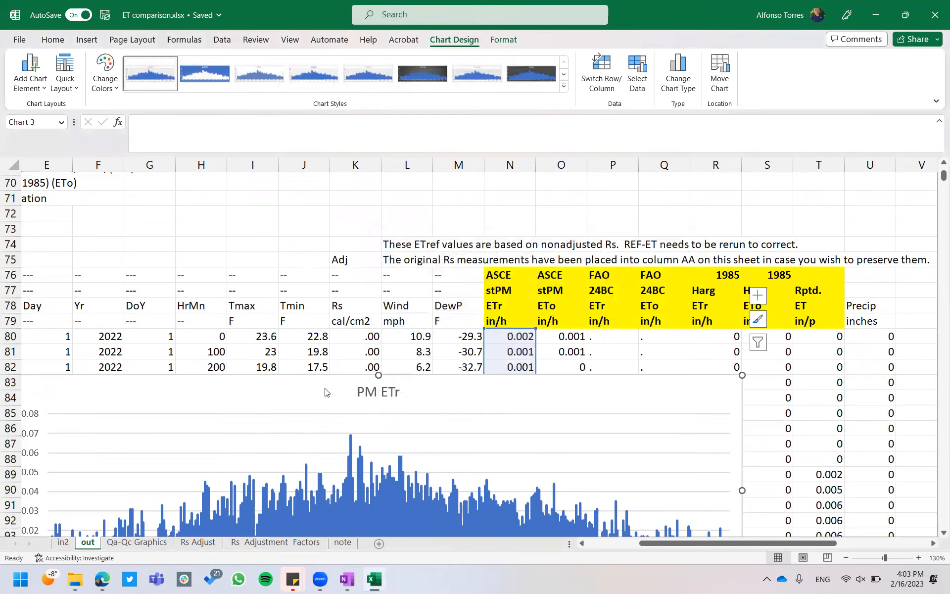
scroll(325, 390, down, 2)
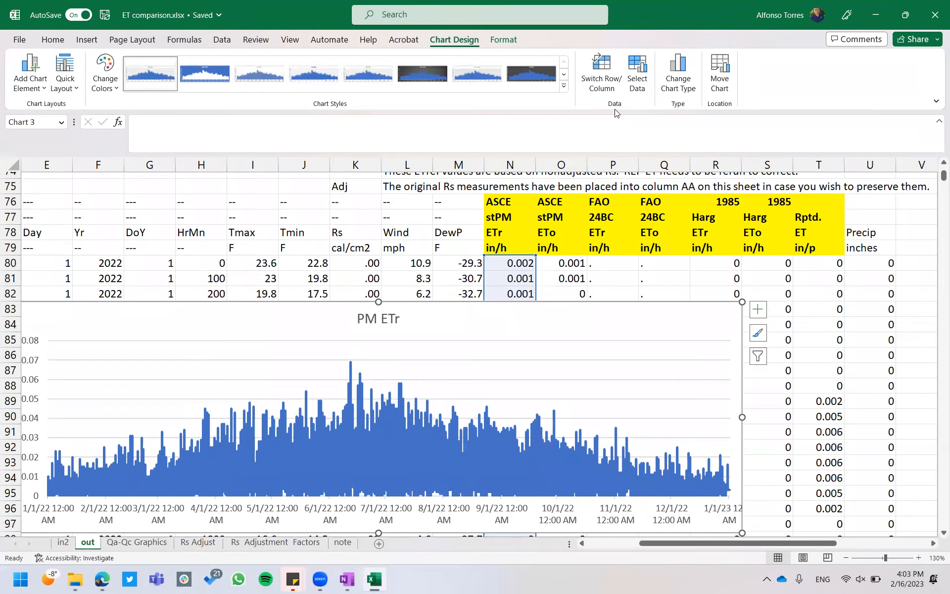
click(637, 79)
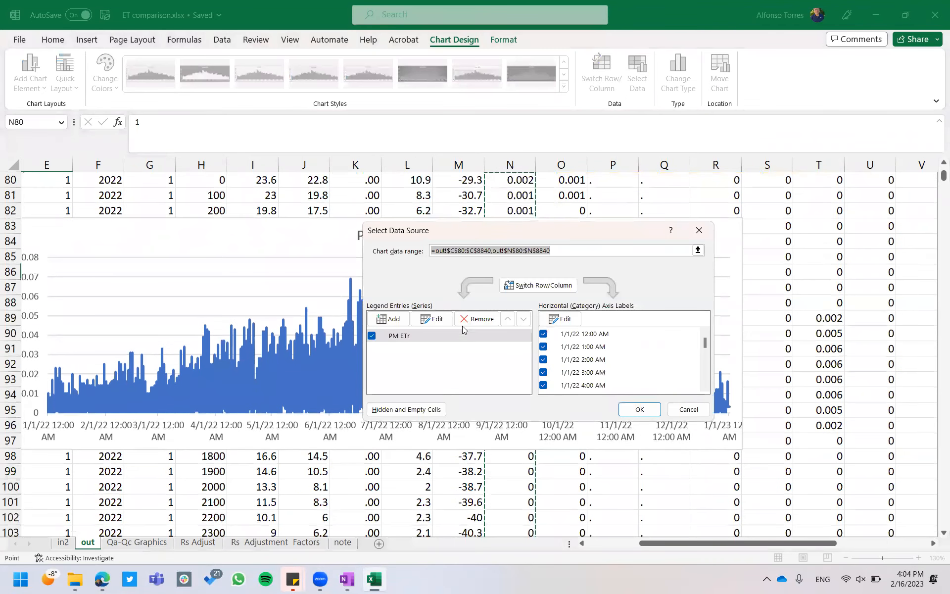
click(397, 319)
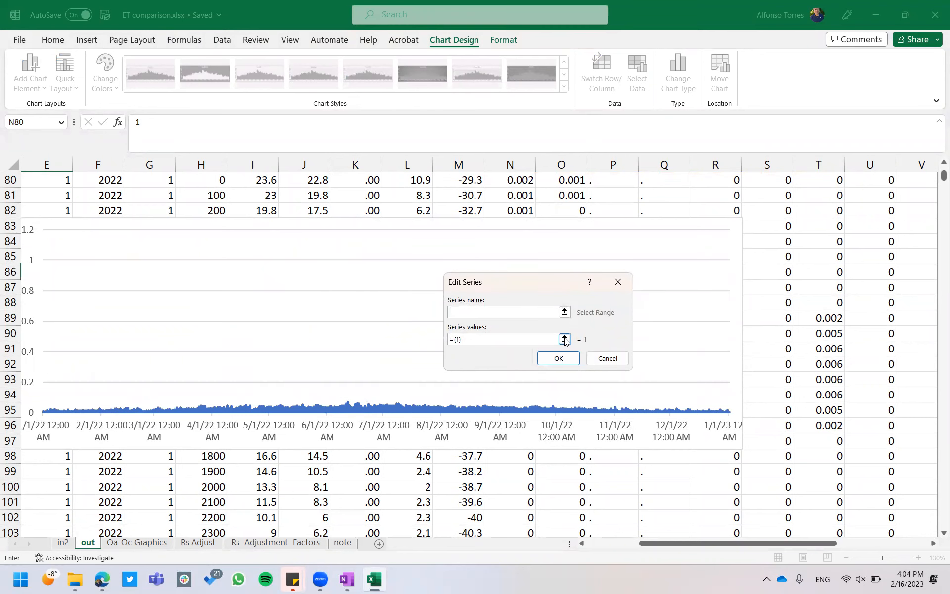
click(564, 339)
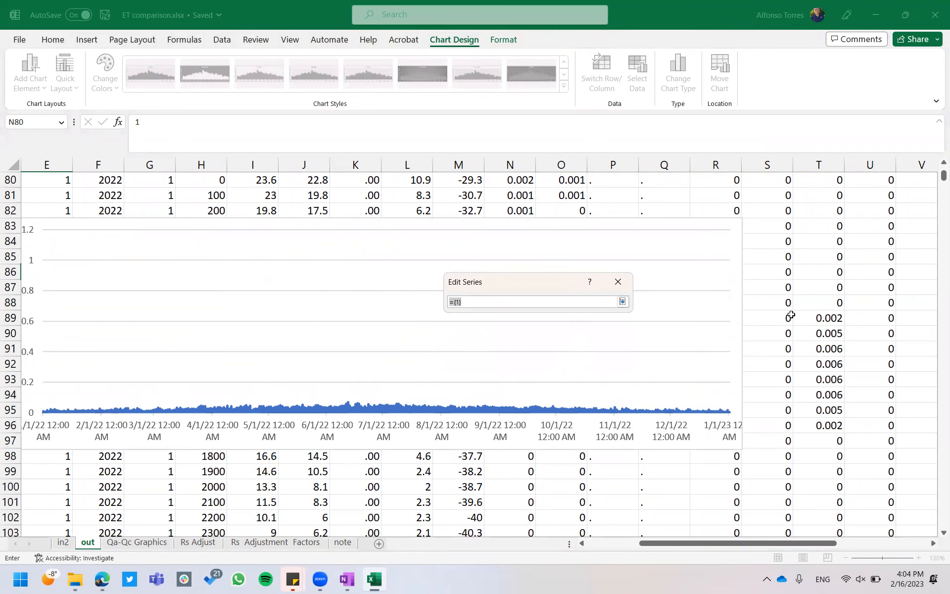
scroll(791, 313, up, 5)
scroll(791, 313, down, 1)
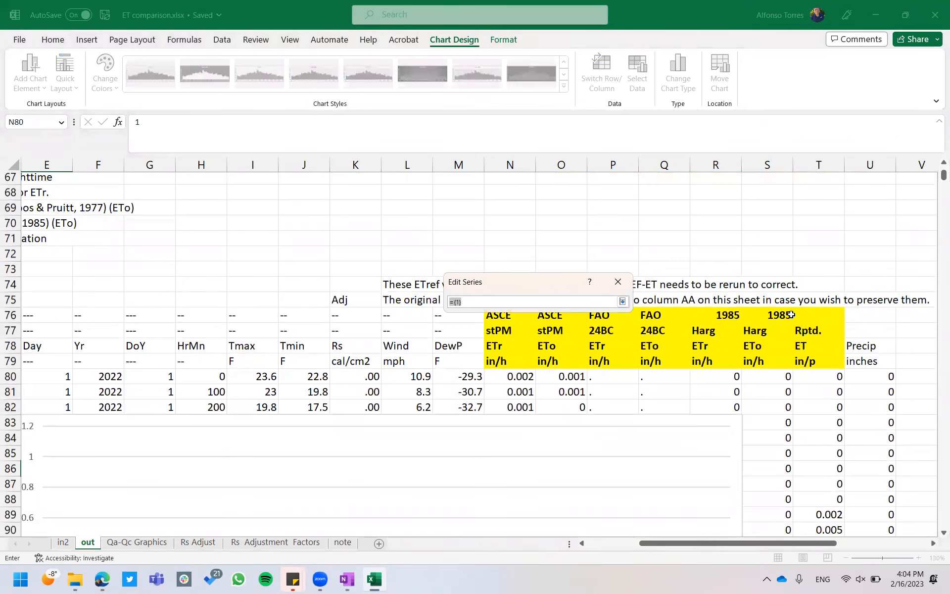
click(622, 379)
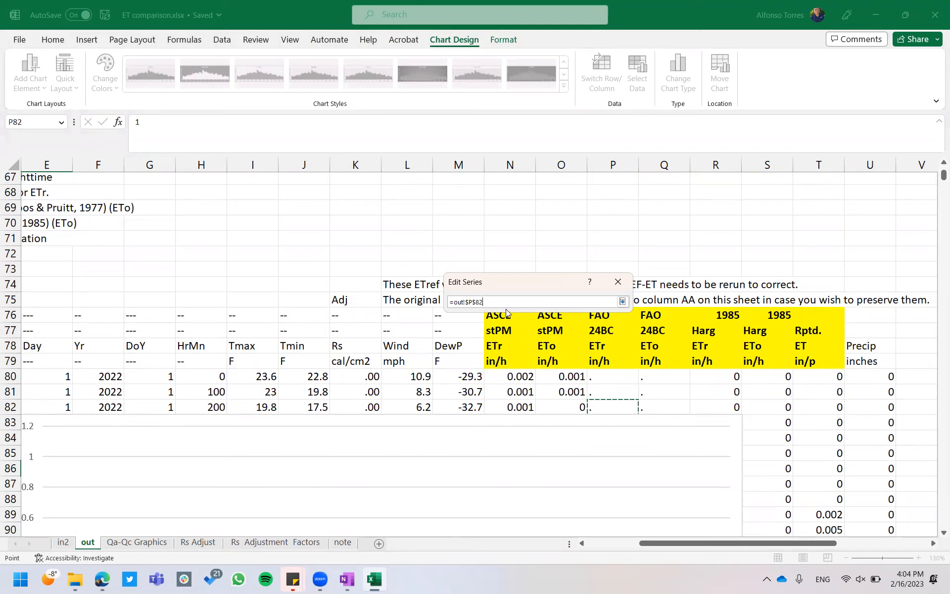
click(615, 283)
click(606, 361)
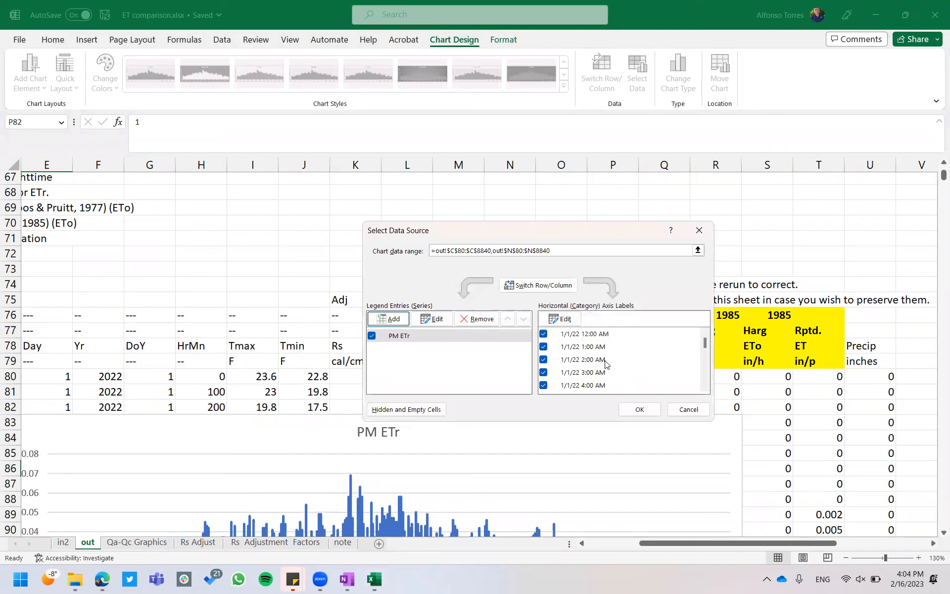
click(698, 231)
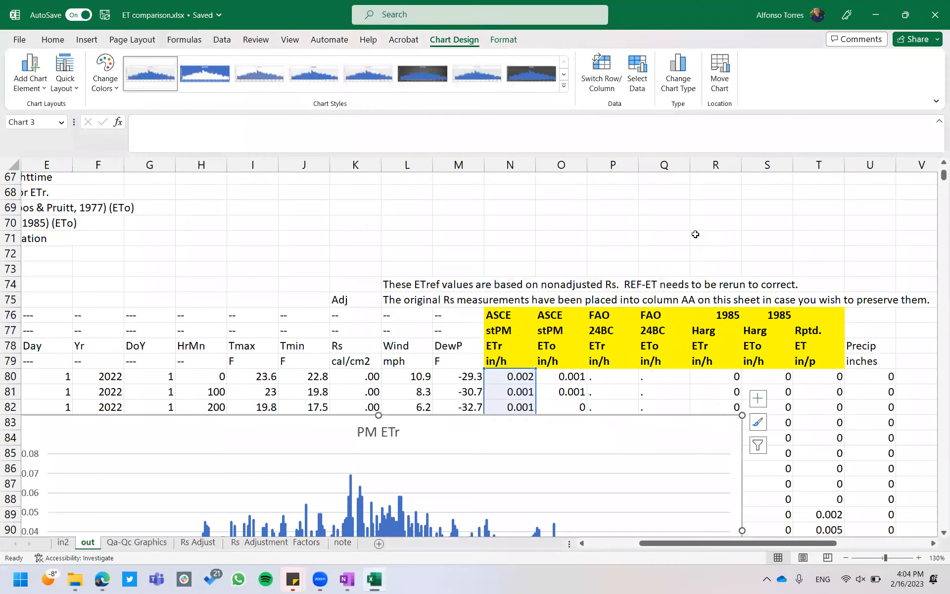
click(461, 429)
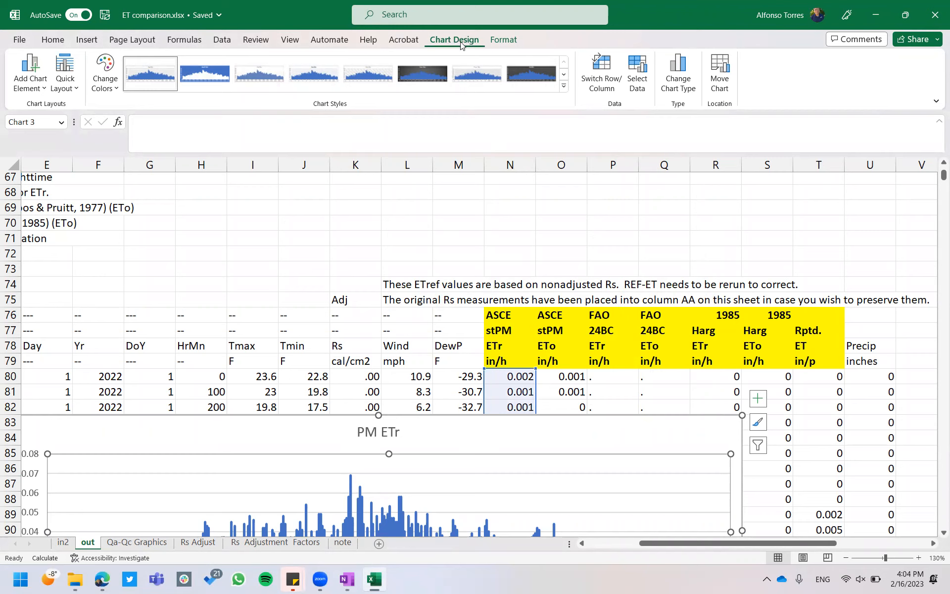
click(637, 75)
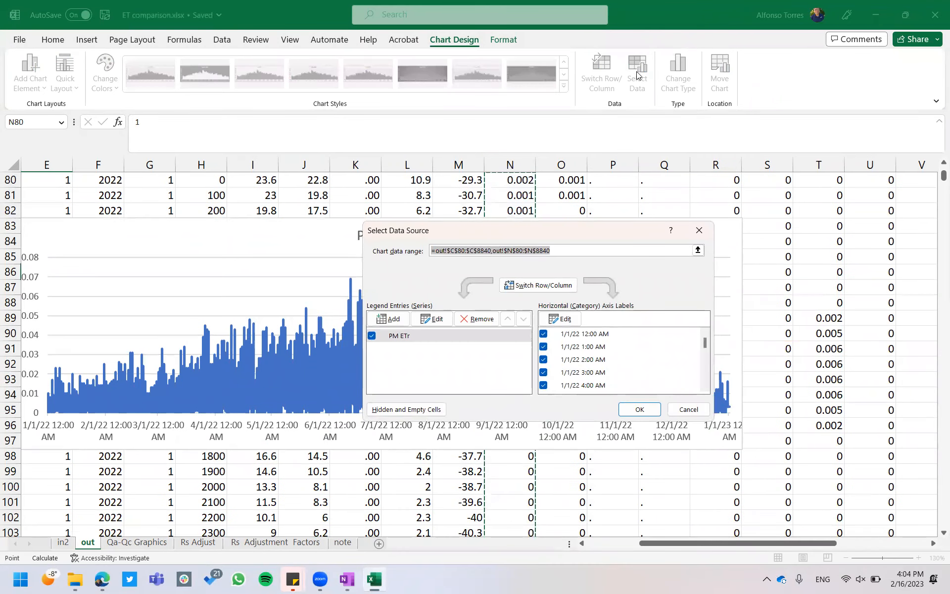
click(391, 319)
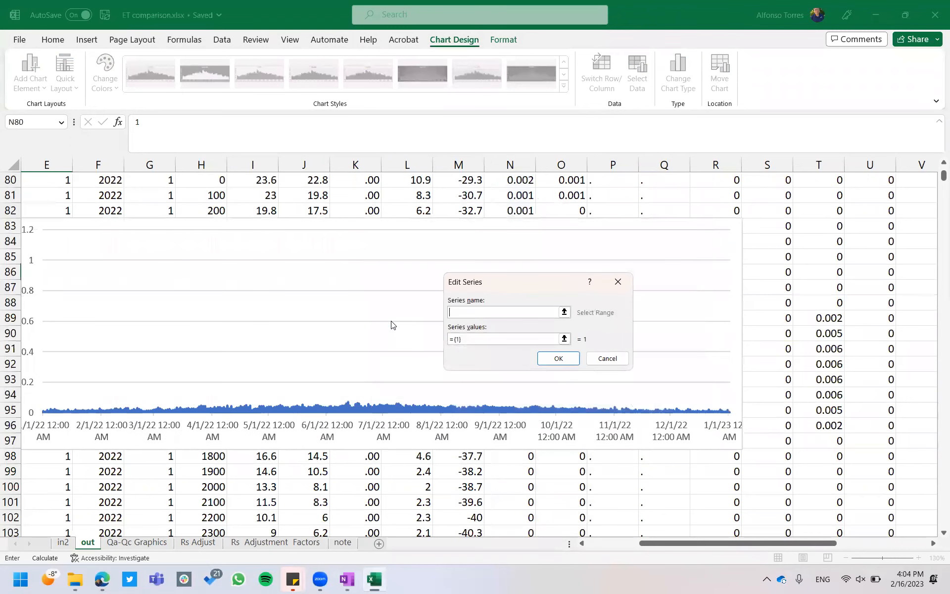
click(565, 339)
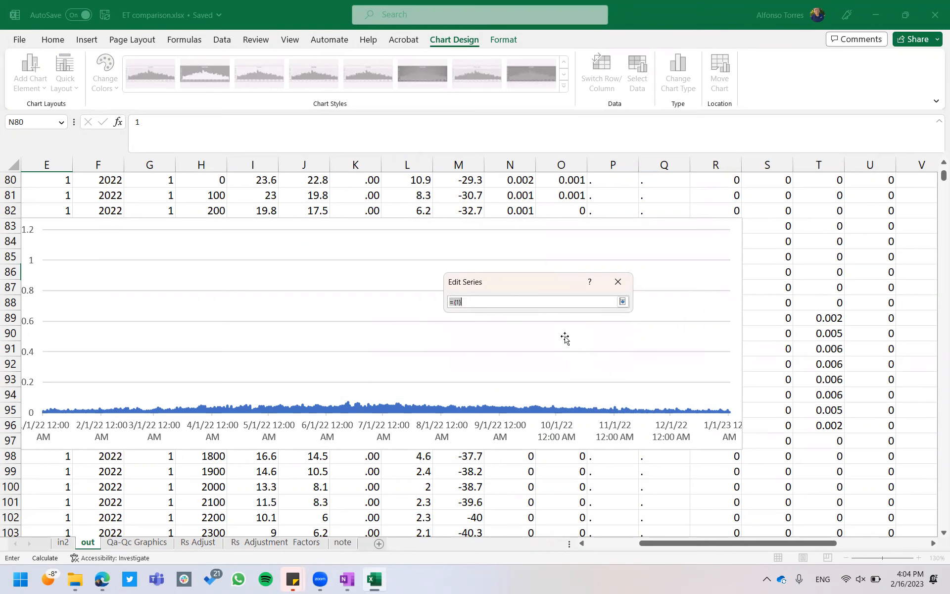
scroll(820, 293, up, 2)
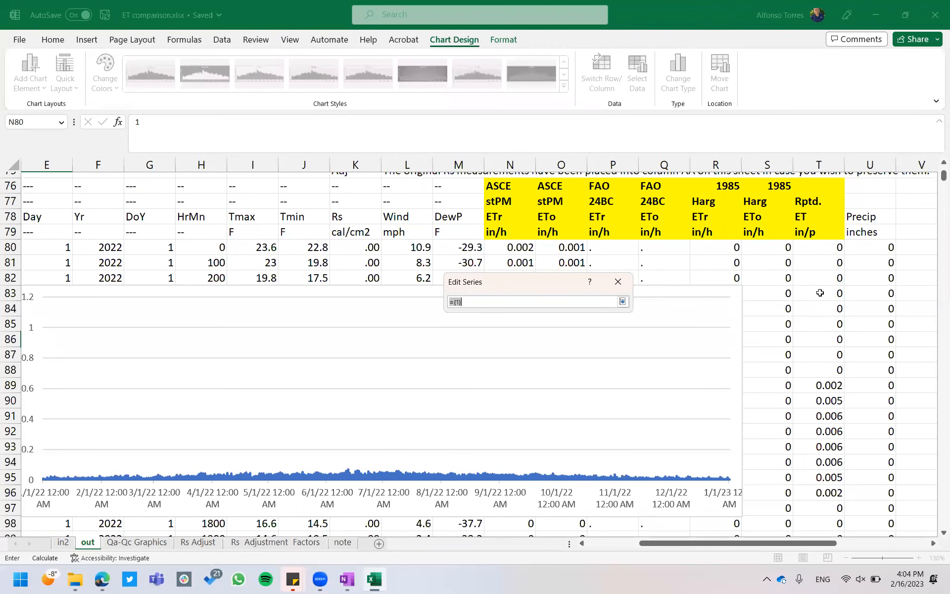
click(621, 283)
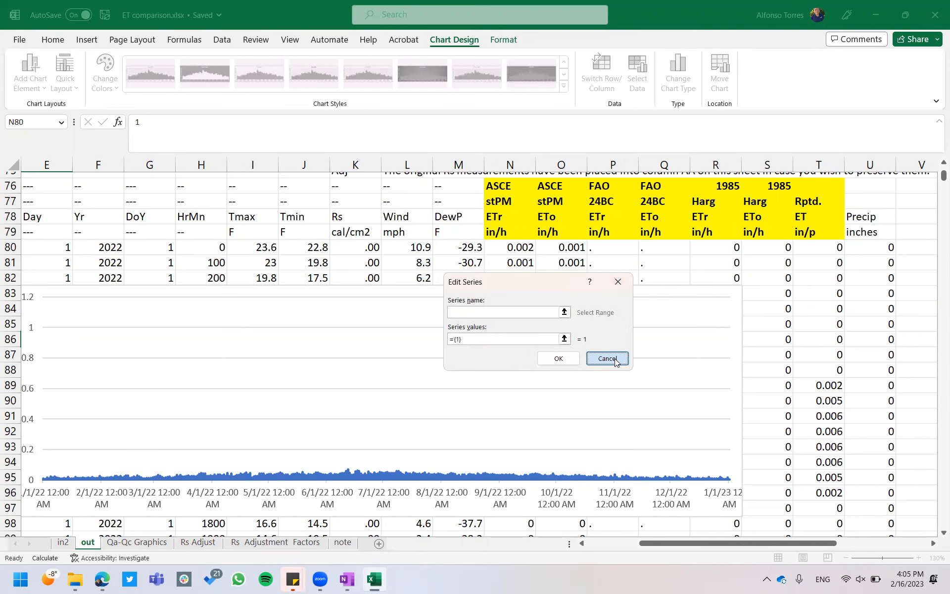
click(607, 357)
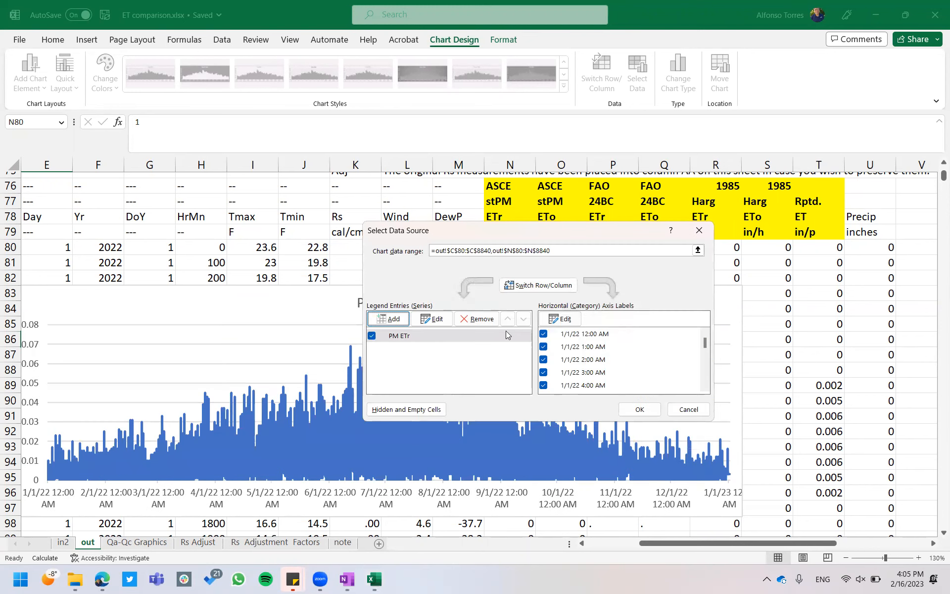
click(698, 230)
click(442, 308)
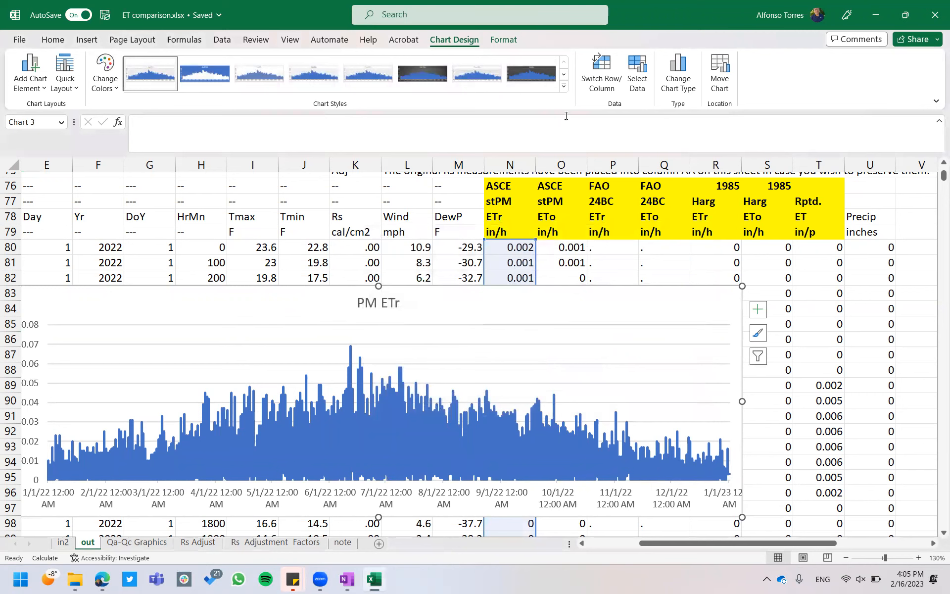
Step: Apply the plain Line chart type and add a series named BC ETr with values from P80:P8840 on the out sheet
click(680, 79)
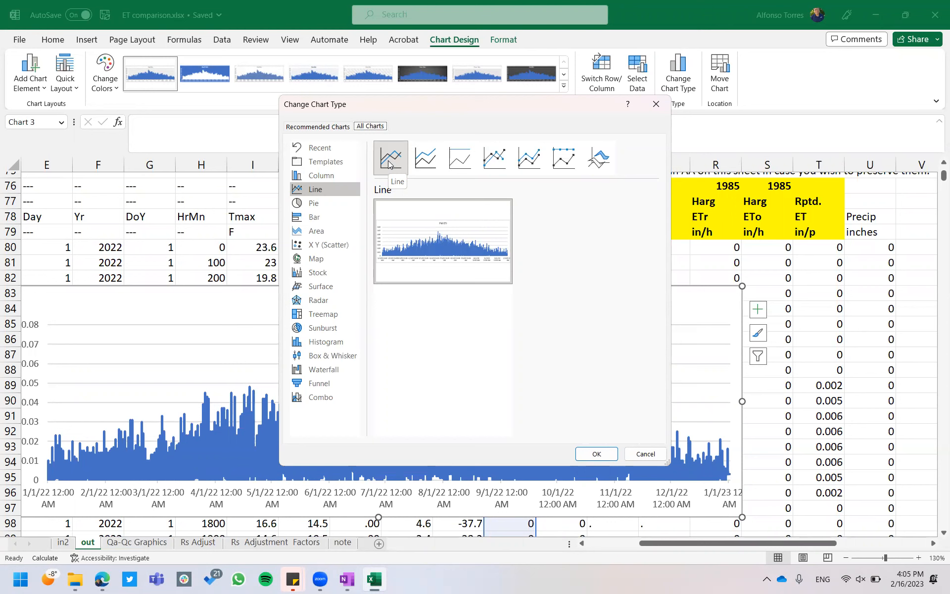
click(598, 454)
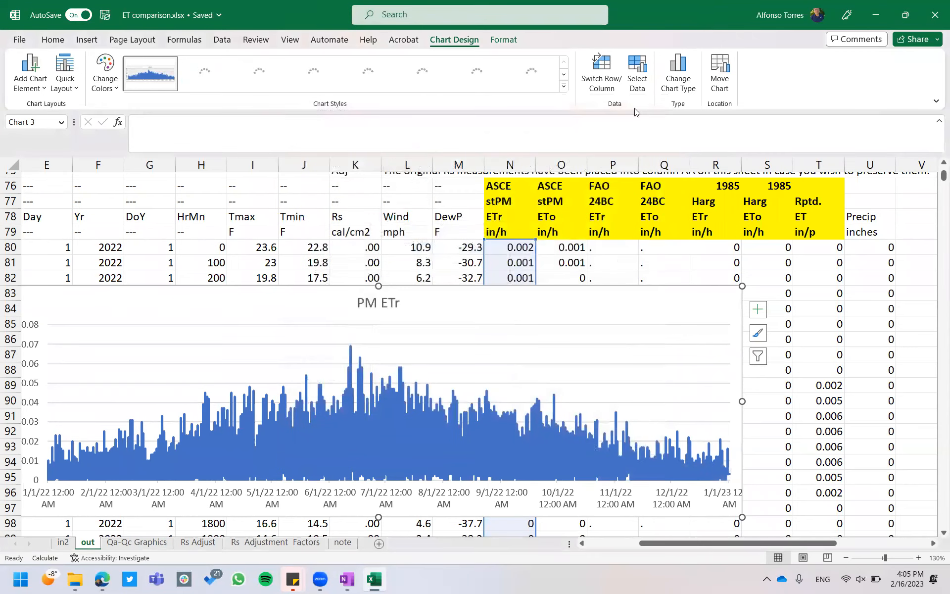
click(642, 73)
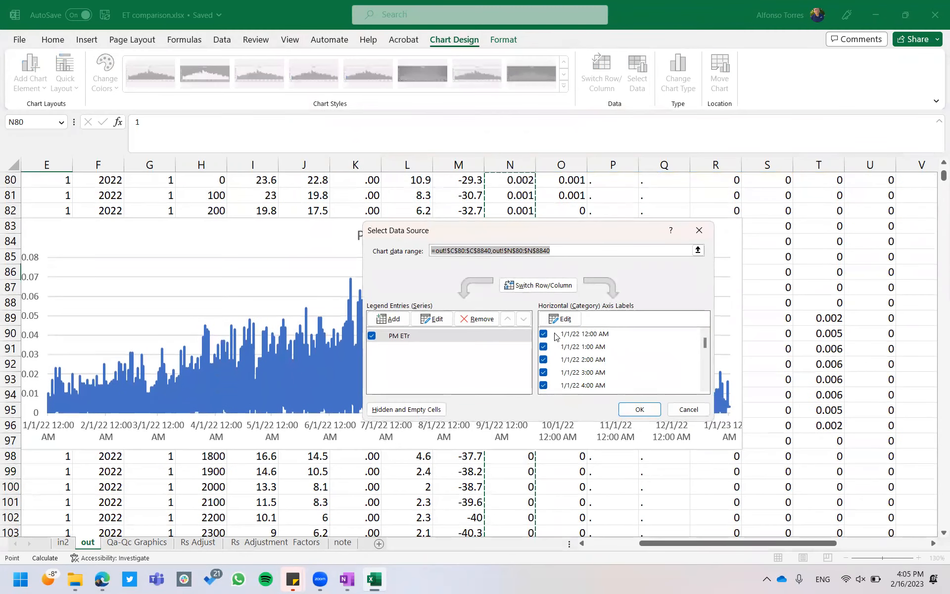
click(391, 318)
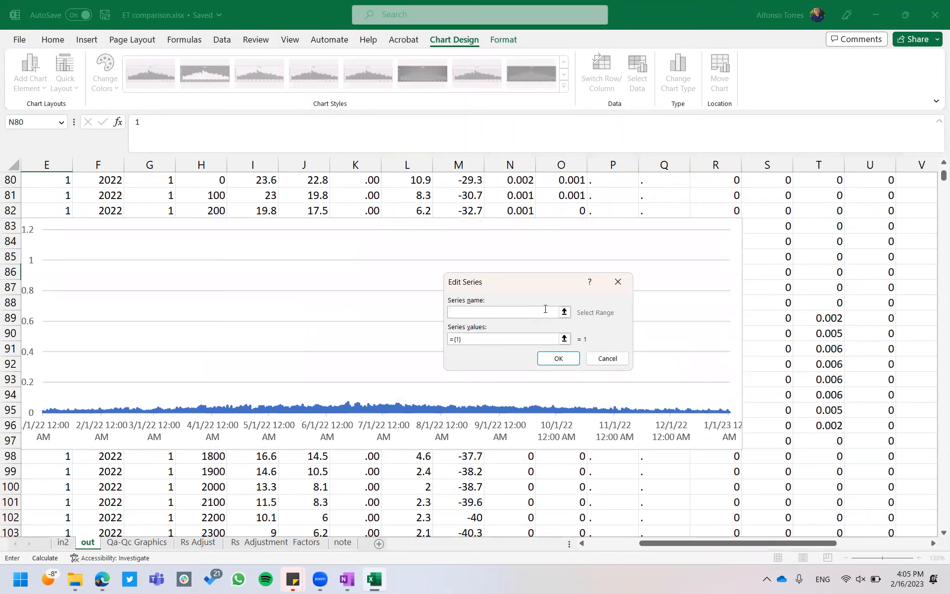
click(564, 338)
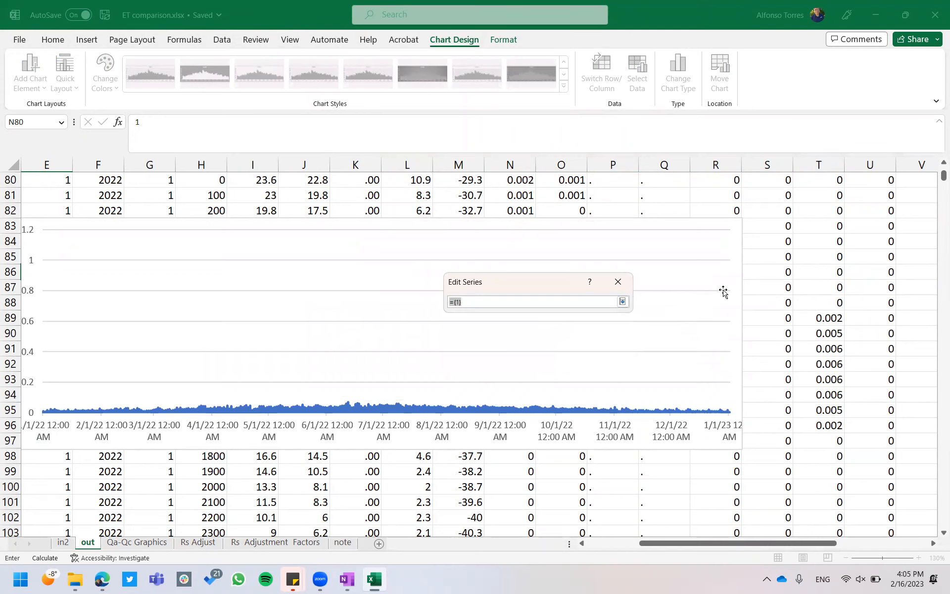
scroll(723, 291, up, 4)
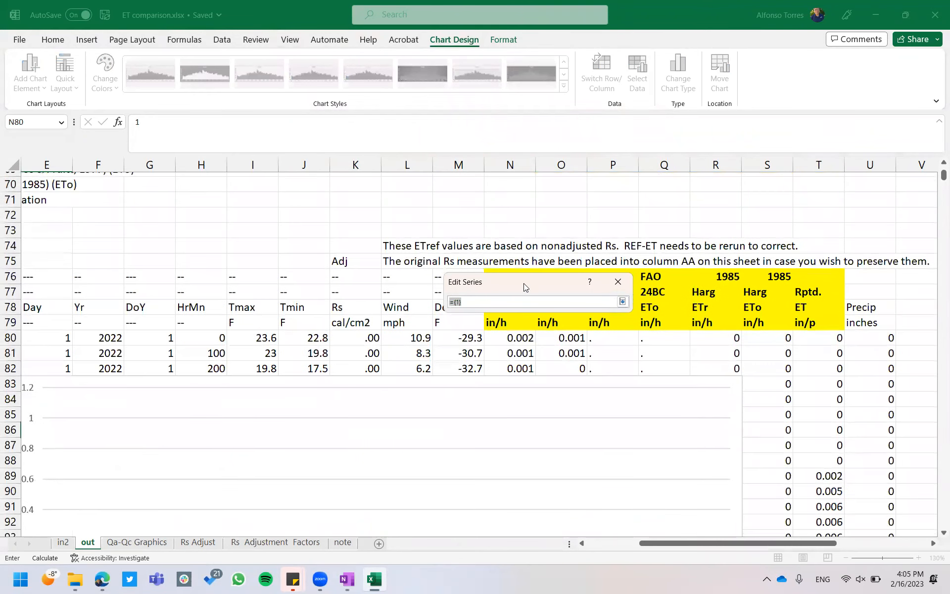
drag(509, 281, 370, 271)
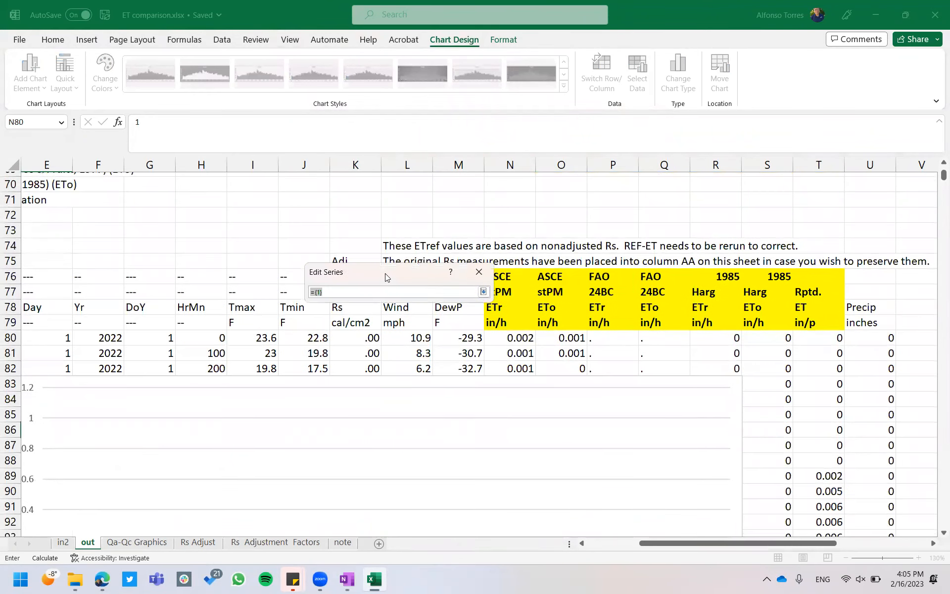
click(610, 329)
key(Down)
key(ctrl+shift+Down)
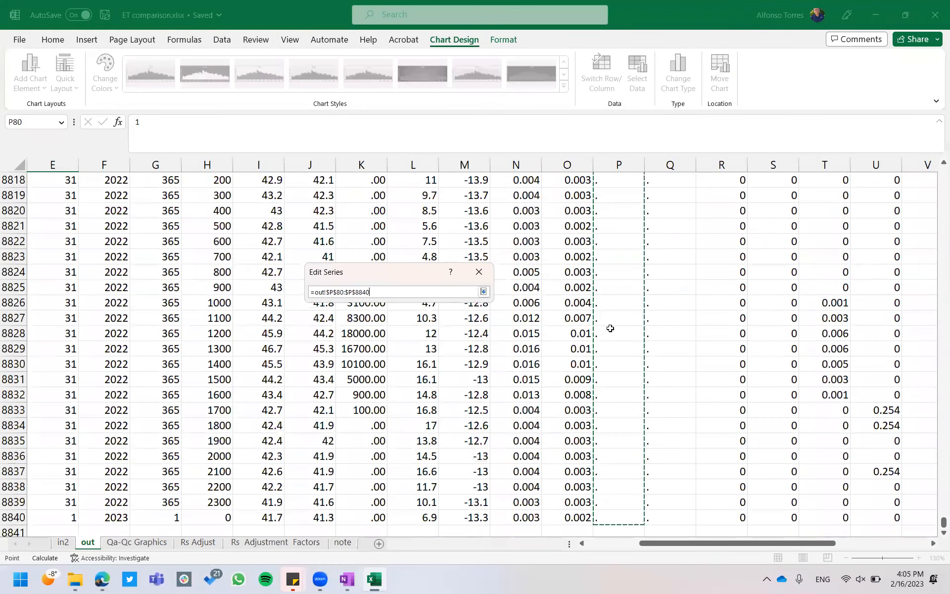
click(481, 293)
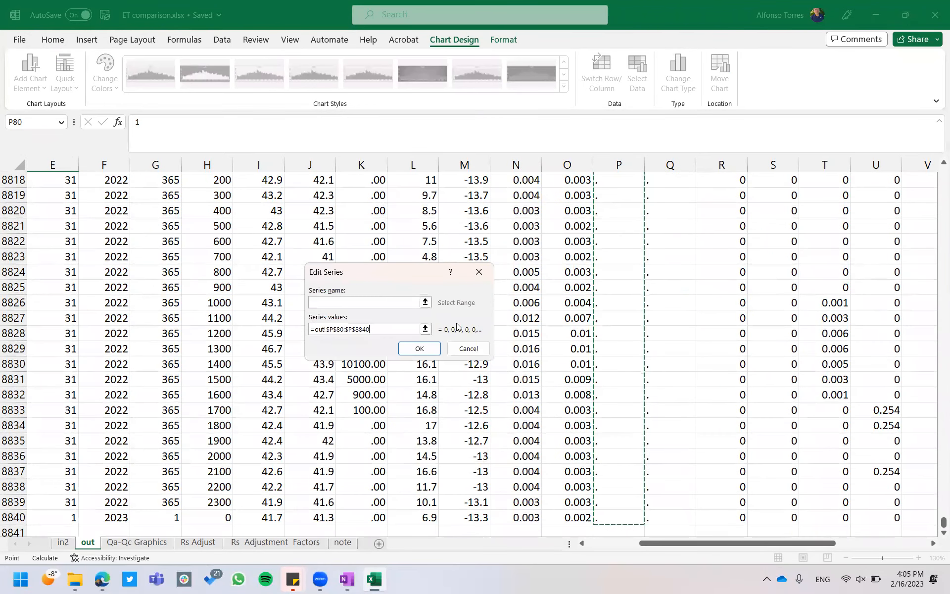
click(412, 305)
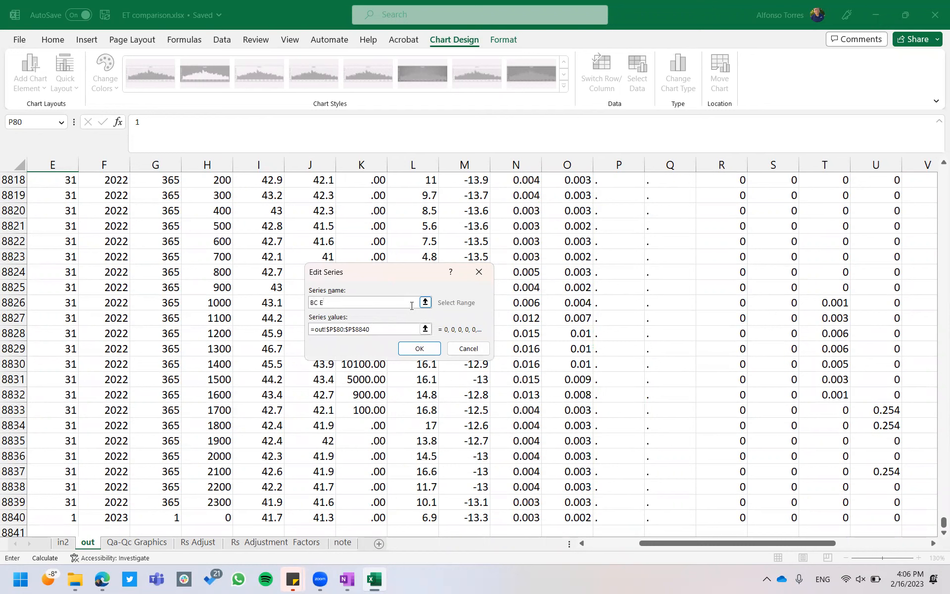
click(419, 349)
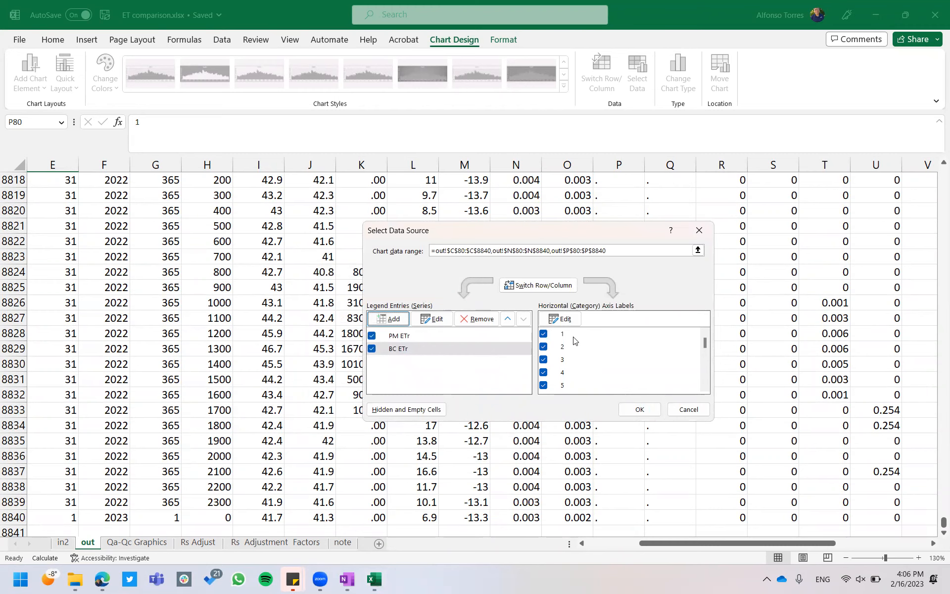
Step: Try to set the chart's horizontal axis labels to the excel time range C114:C8840
click(564, 319)
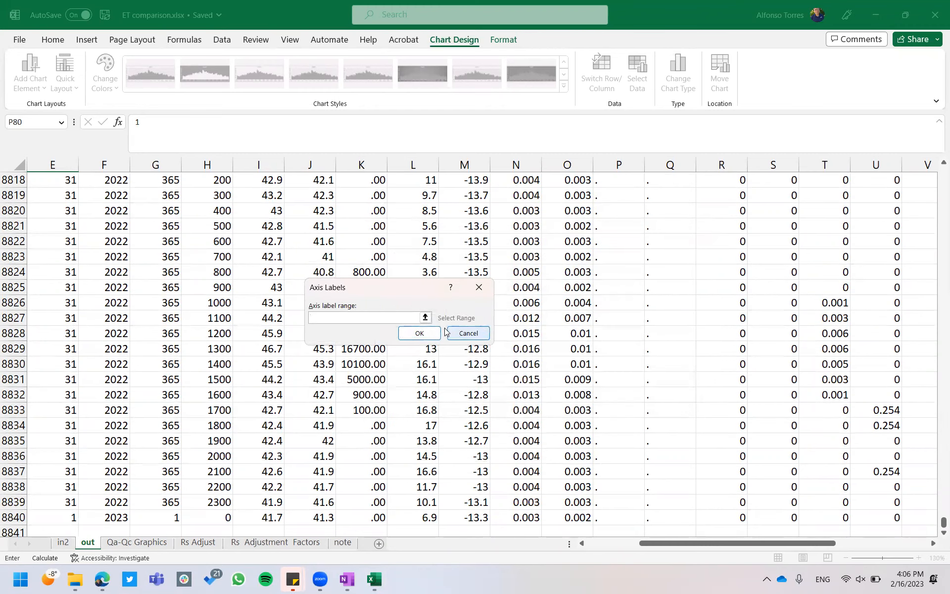
scroll(218, 349, left, 3)
scroll(218, 349, up, 20)
scroll(218, 349, up, 20)
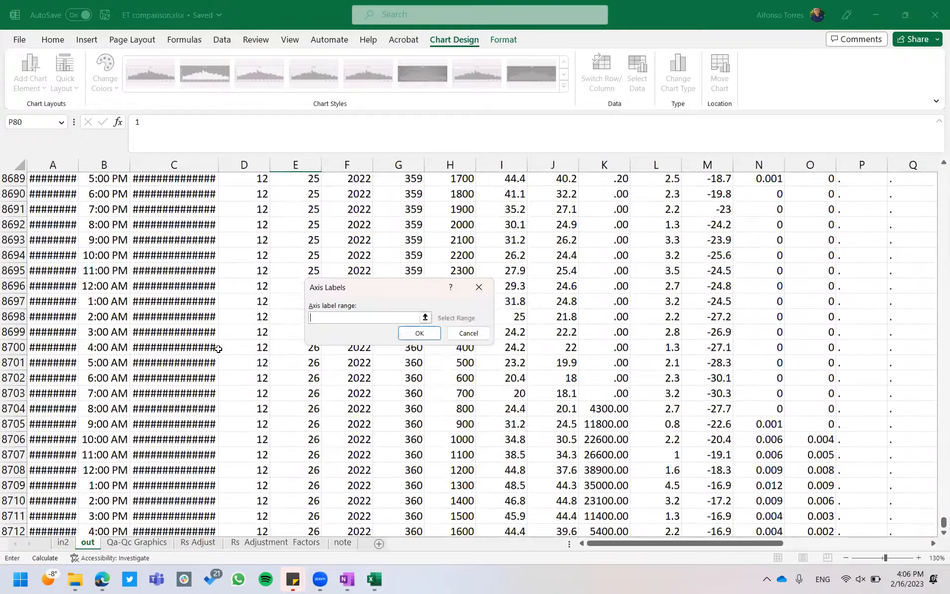
scroll(218, 349, up, 20)
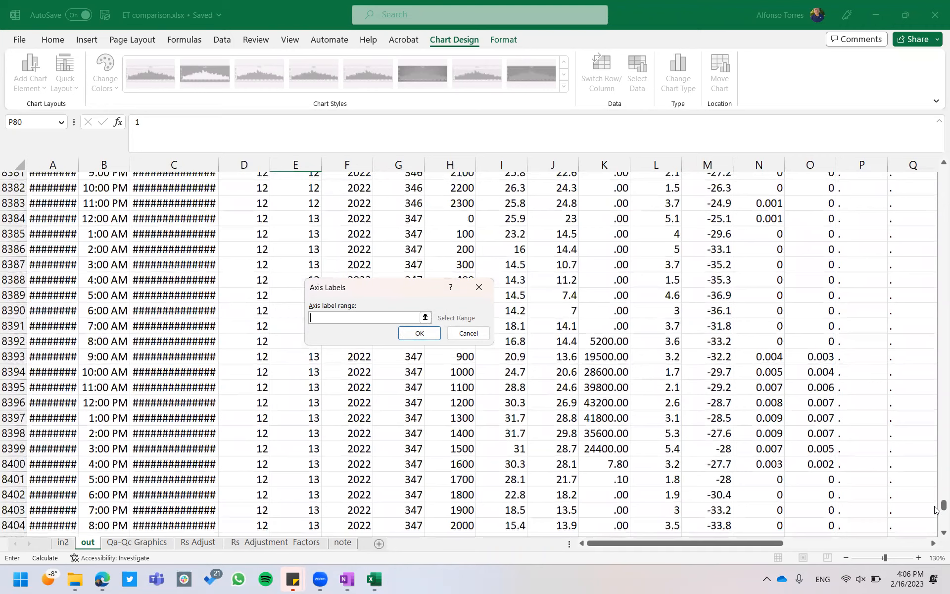
drag(935, 506, 935, 179)
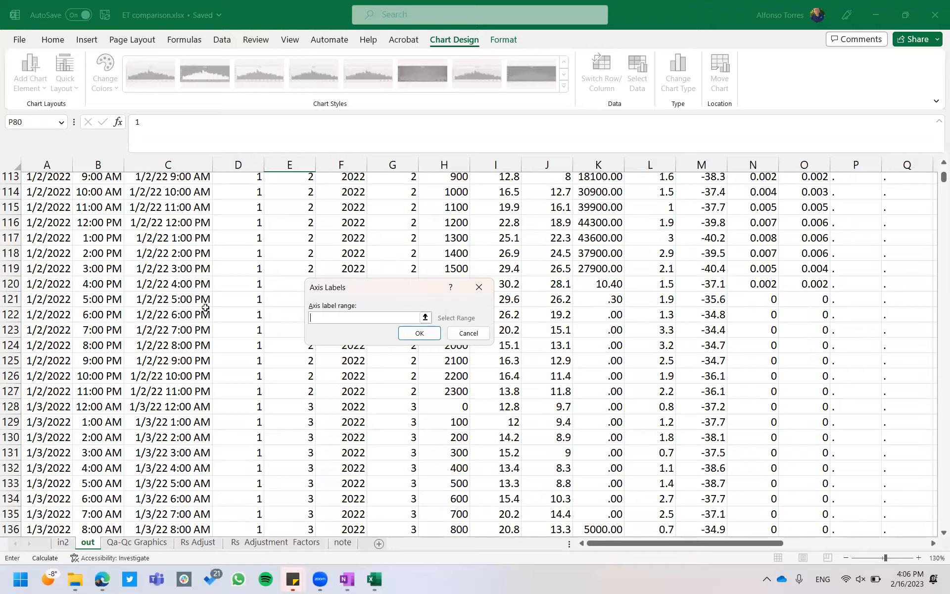
scroll(206, 308, up, 17)
scroll(206, 308, down, 1)
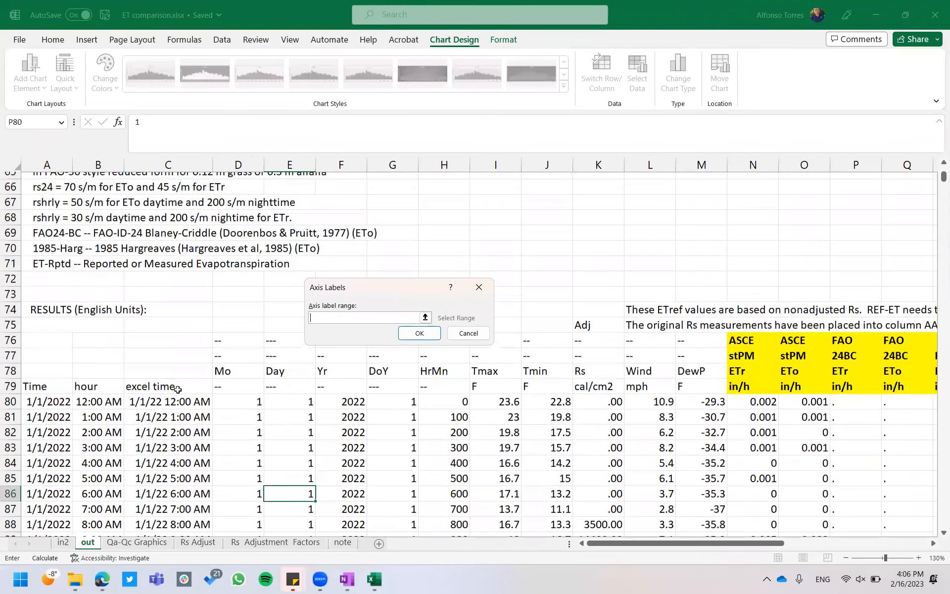
click(184, 402)
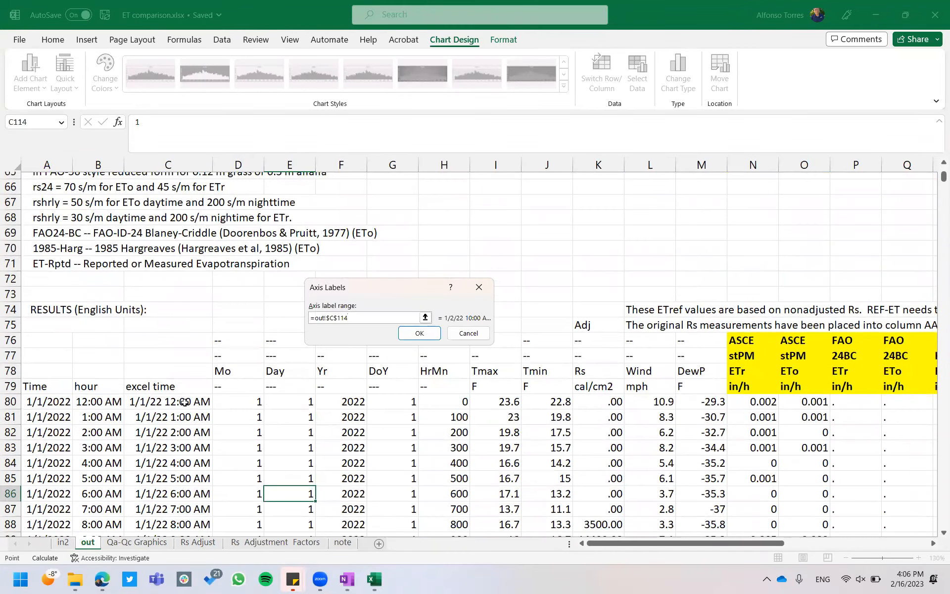
key(ctrl+shift+Down)
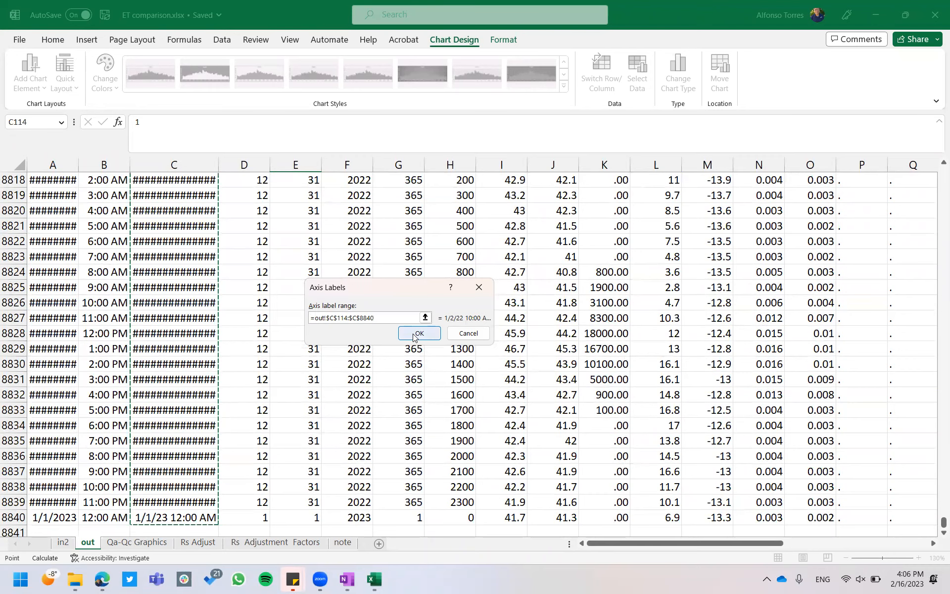
click(418, 333)
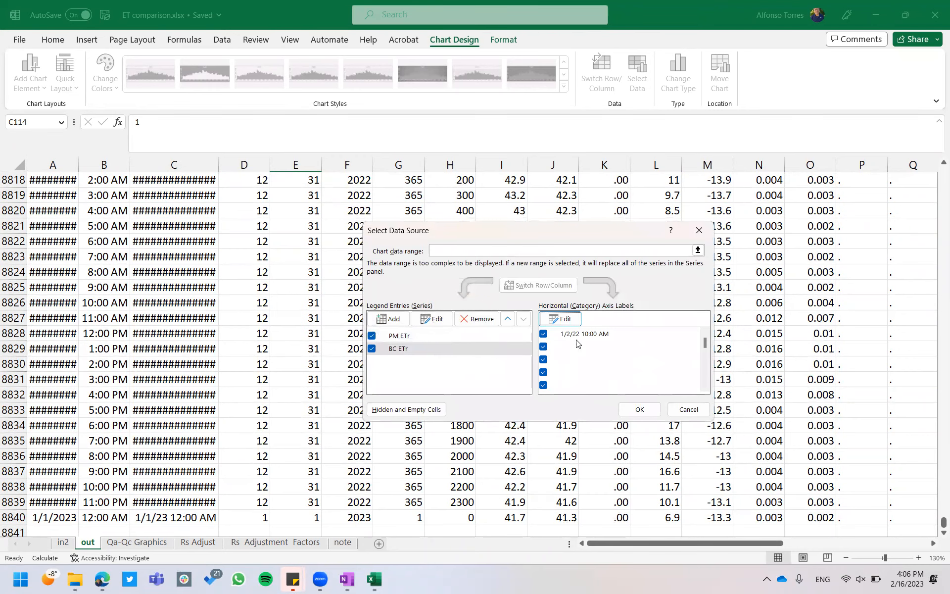
Step: Reselect C114:C8840 as the horizontal axis labels, apply the data source changes, and return to the chart near row 76
click(563, 319)
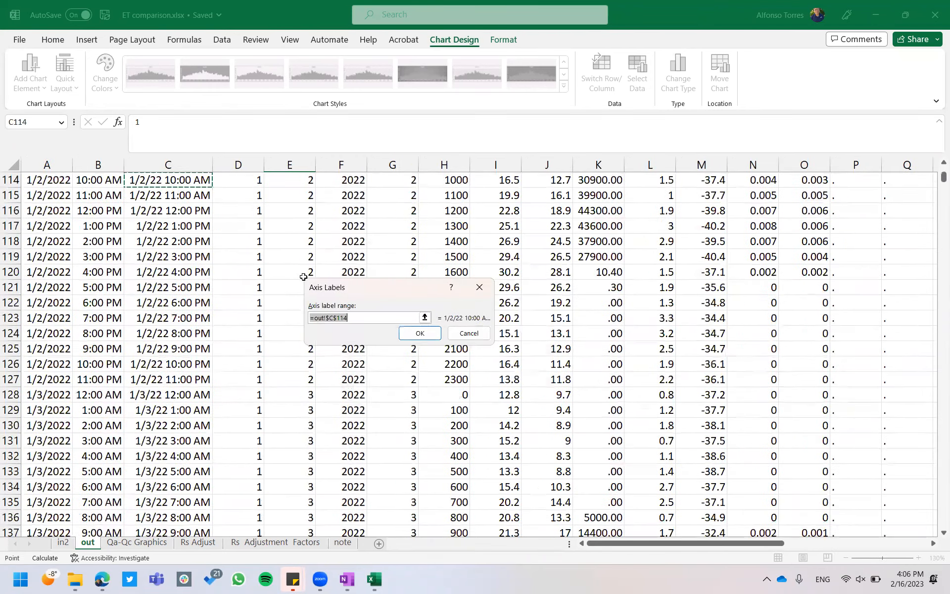
click(197, 181)
key(ctrl+shift+Down)
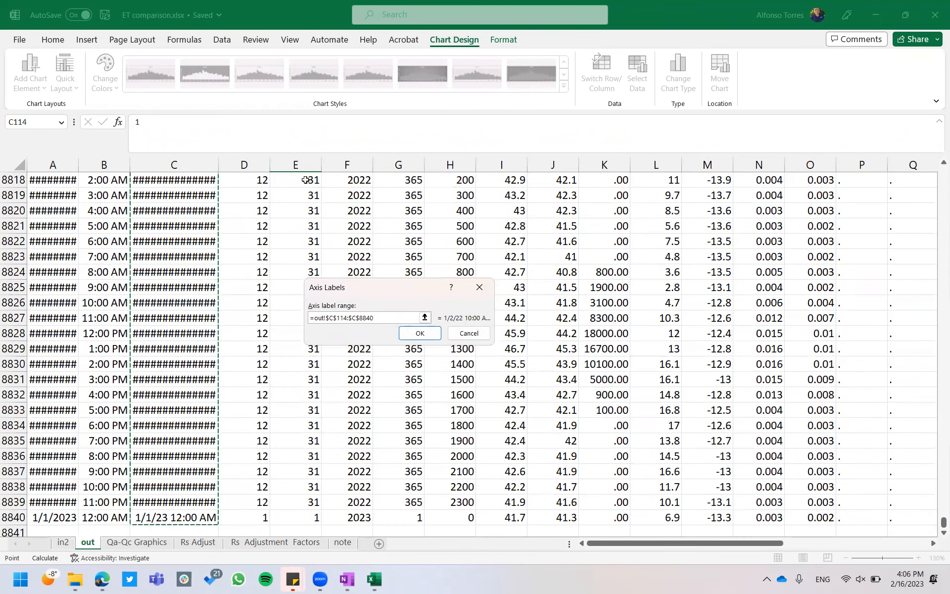
click(418, 333)
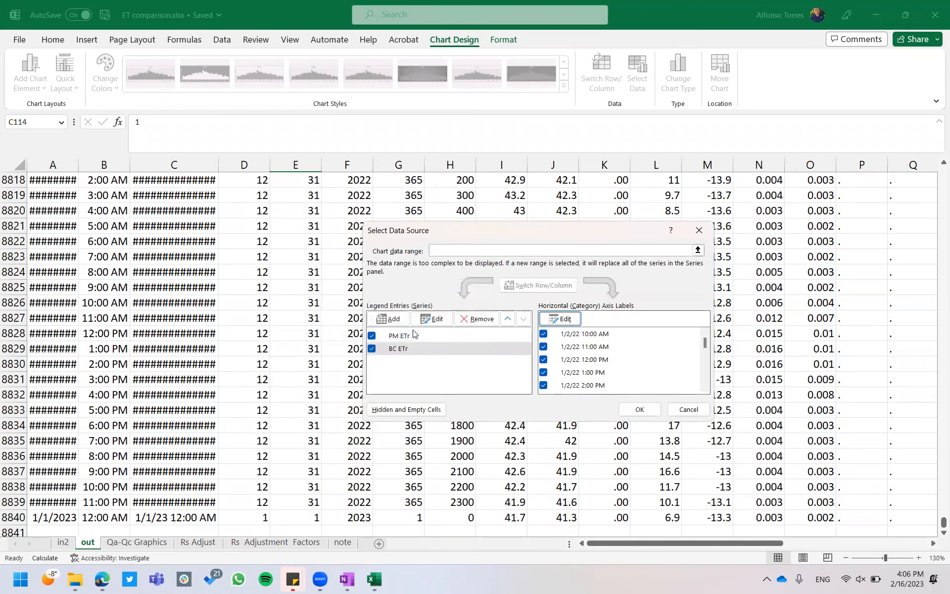
click(638, 409)
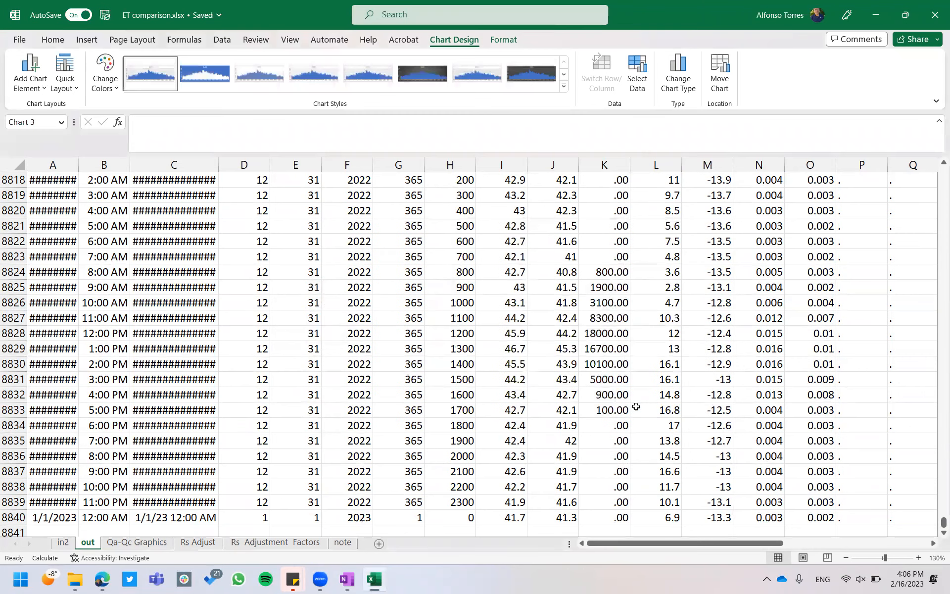
click(688, 382)
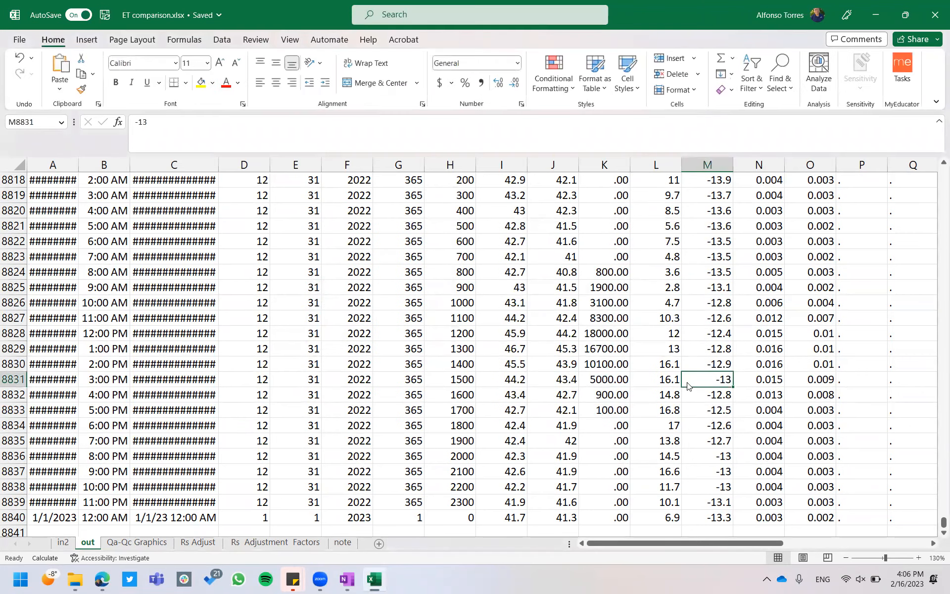
key(ctrl+Up)
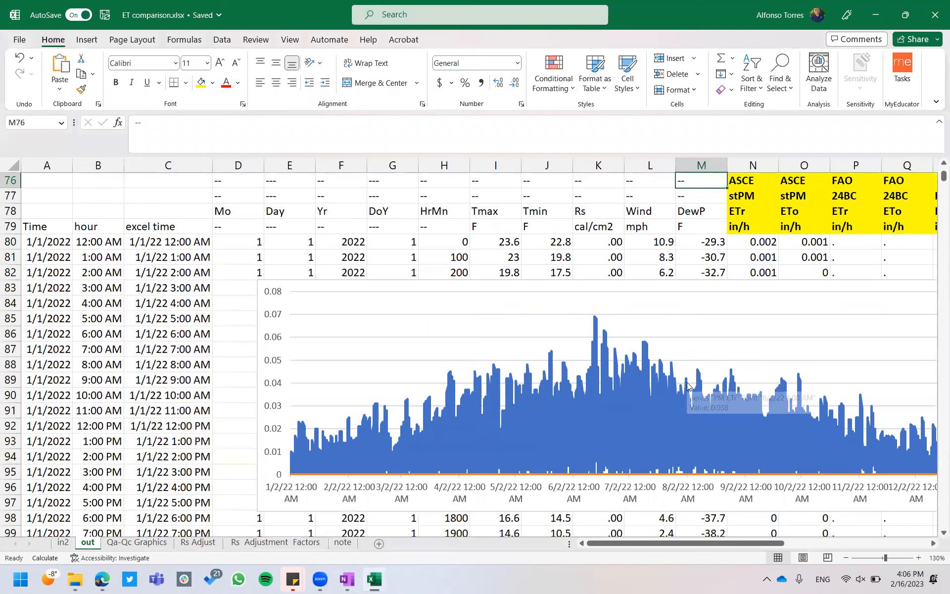
Step: Examine the BC ETr series on the chart and check its source values in the FAO 24BC ETr column against the column header
click(459, 474)
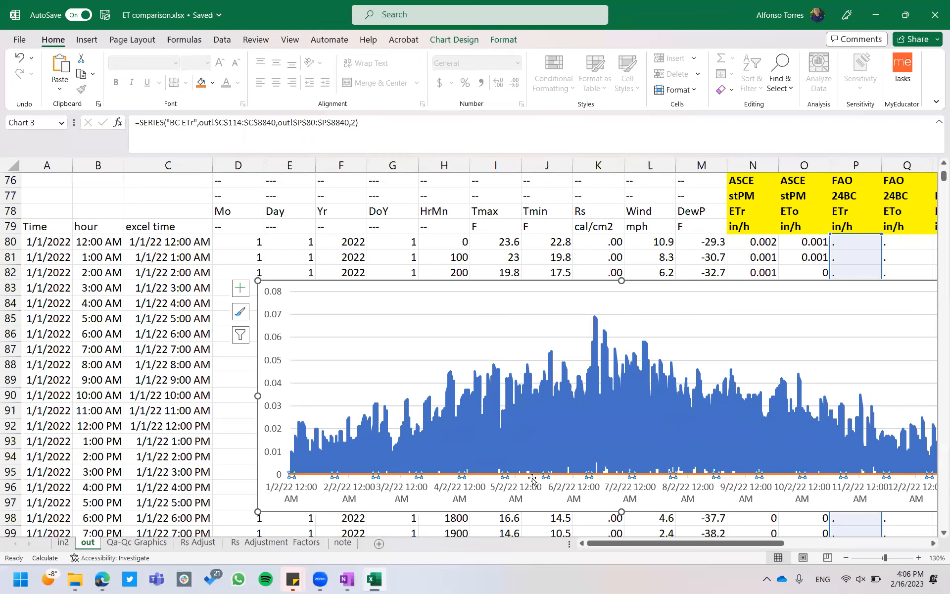
click(856, 529)
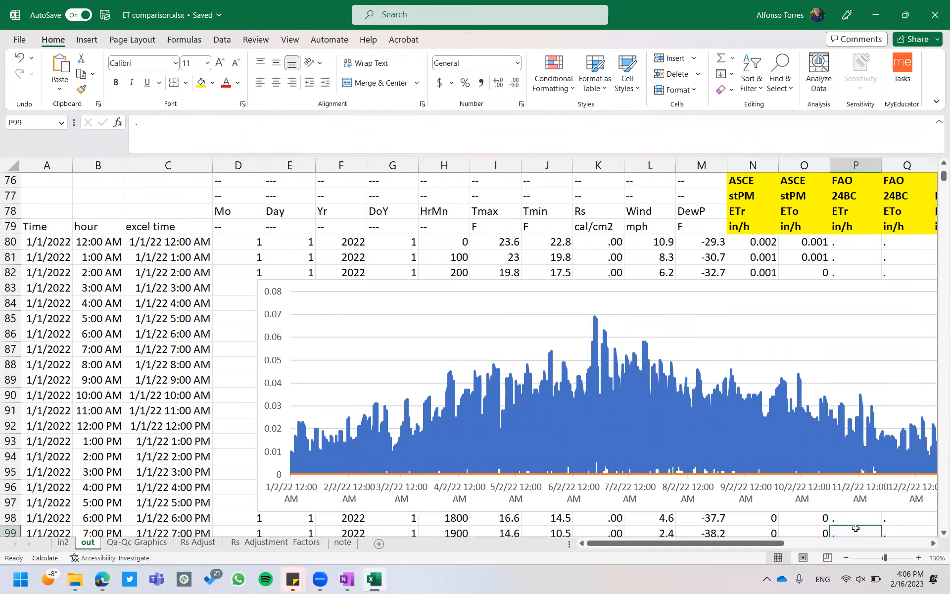
key(Down)
key(Down)
key(Down)
key(Left)
key(Left)
key(Left)
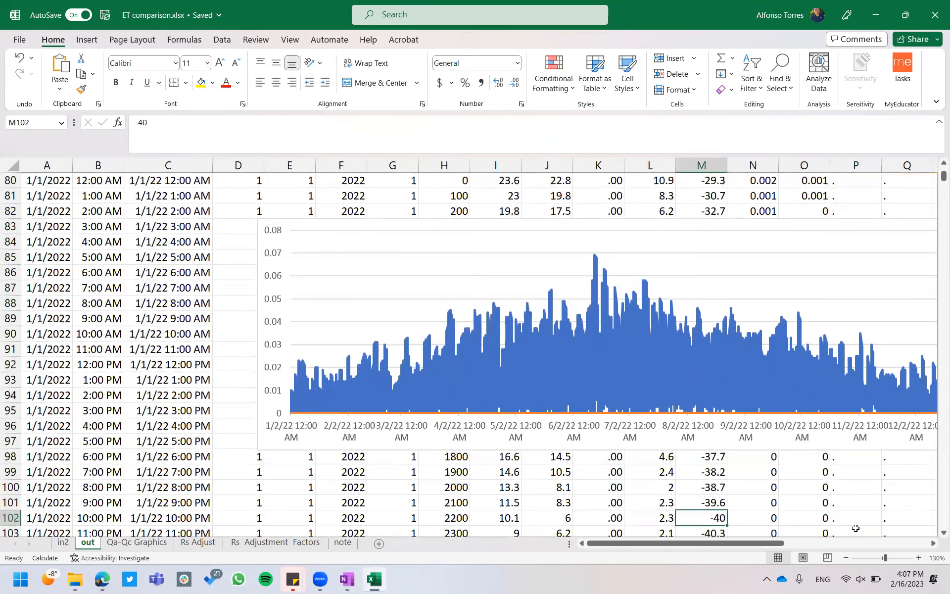
key(Down)
key(Down)
key(Down)
key(Right)
key(Right)
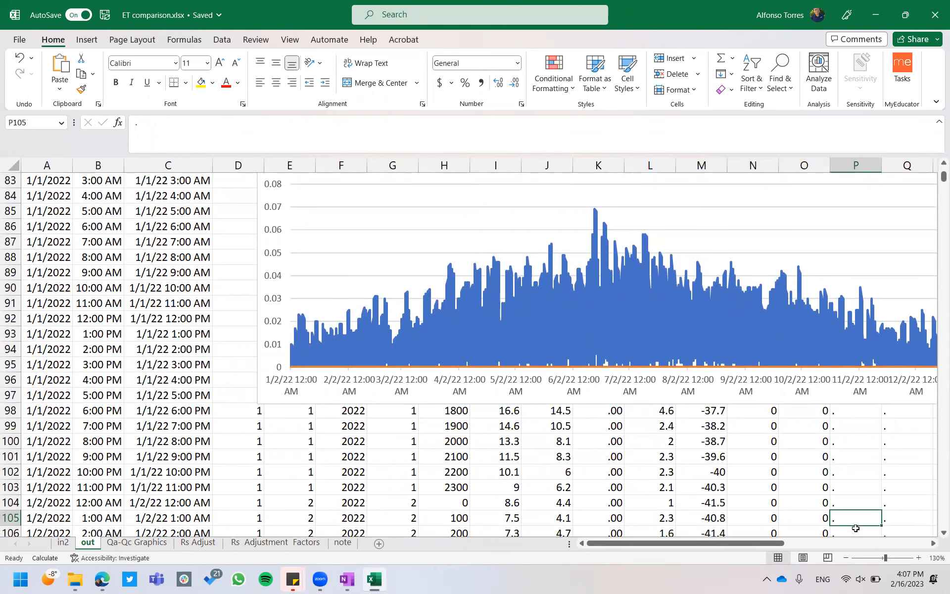
key(Up)
key(Up)
key(Up)
key(Up)
key(Up)
key(Up)
key(Up)
key(Up)
key(Up)
key(Up)
key(Up)
key(Up)
key(Up)
key(Up)
key(Up)
key(Up)
key(Up)
key(Up)
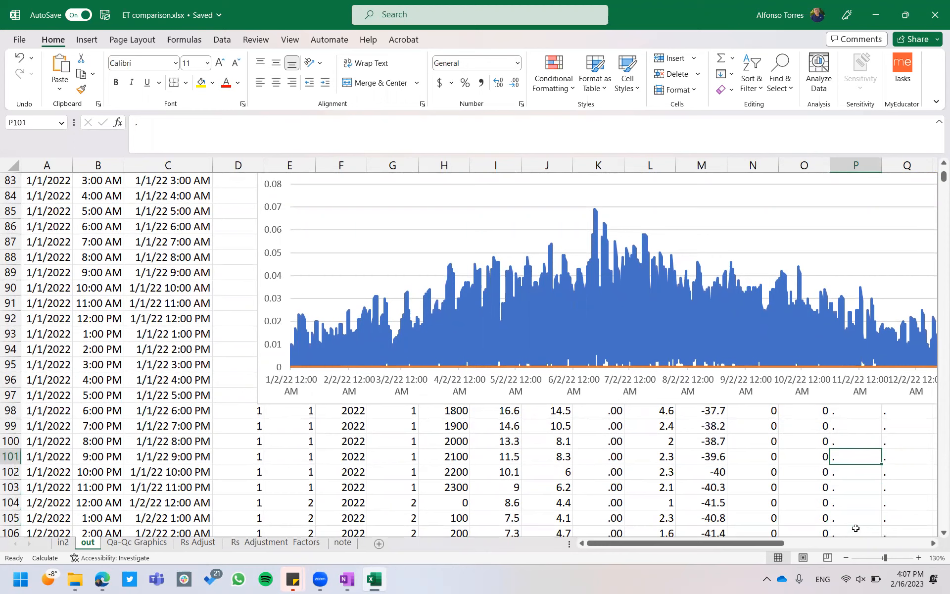
key(Up)
key(Up)
key(Up)
key(Up)
key(Up)
key(Up)
key(Up)
key(Up)
key(Up)
key(Up)
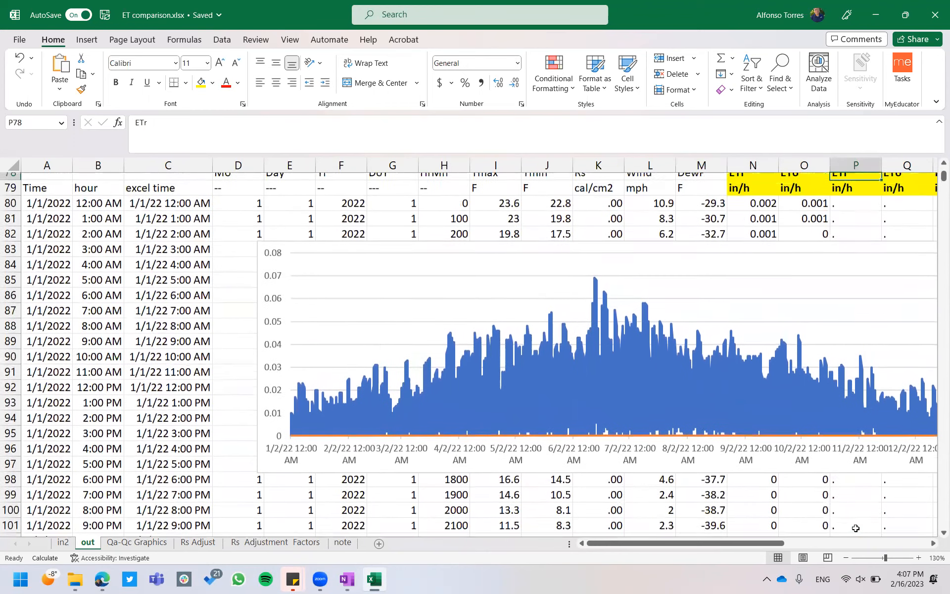
key(Down)
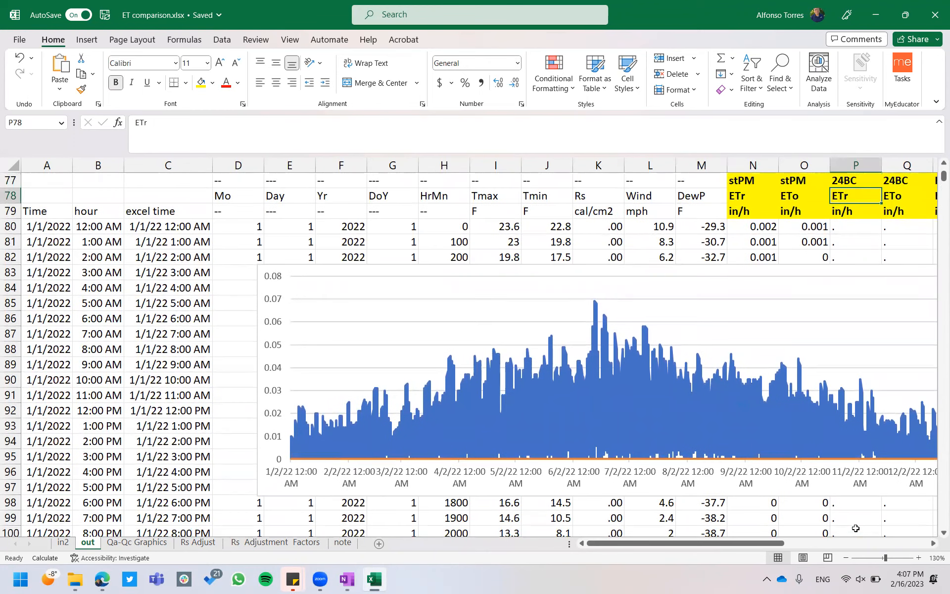
Step: Check the 24BC ETo, Hargreaves, reported ET and precipitation columns for data, and select the chart
key(Right)
key(Down)
key(Down)
key(Down)
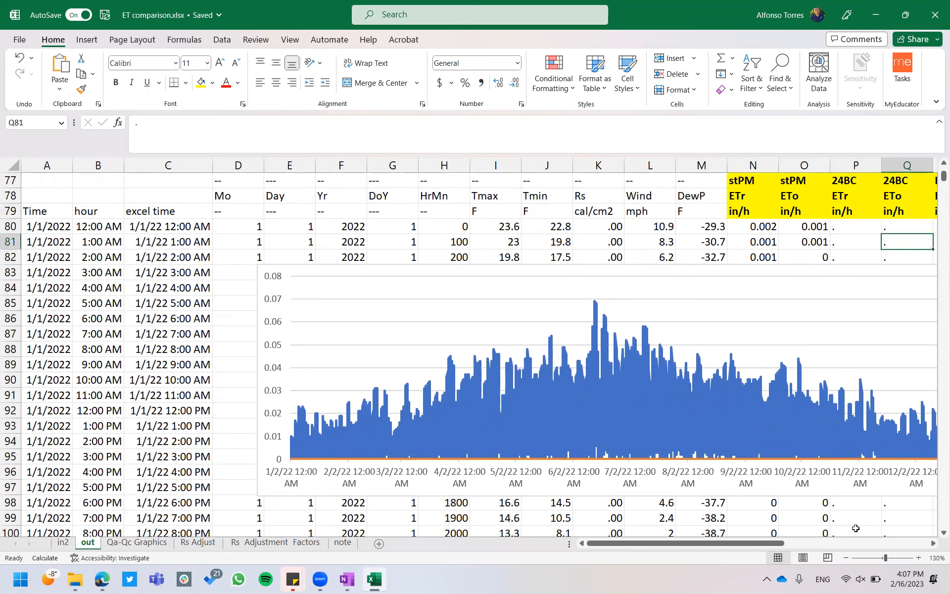
key(Right)
key(Right)
key(Right)
key(Right)
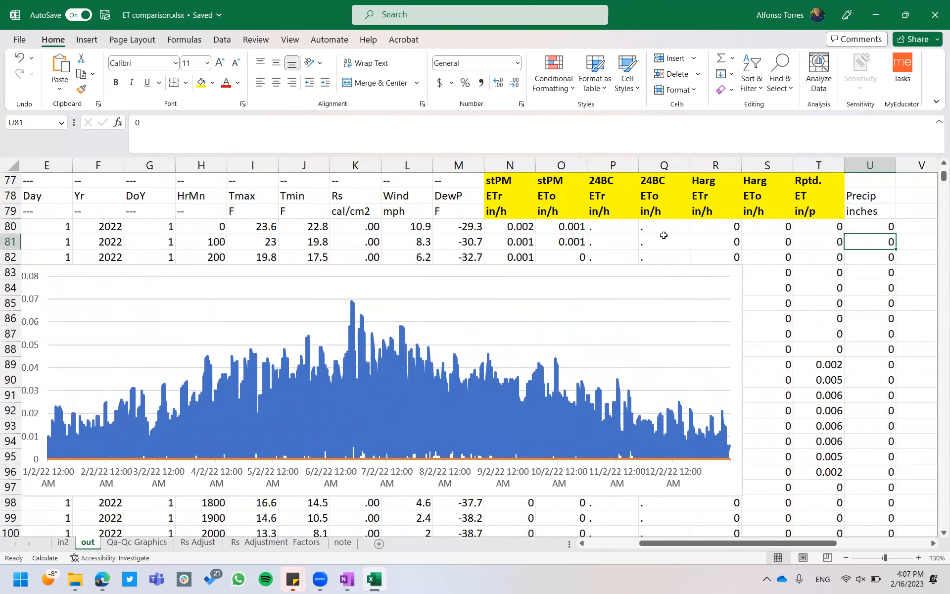
click(735, 277)
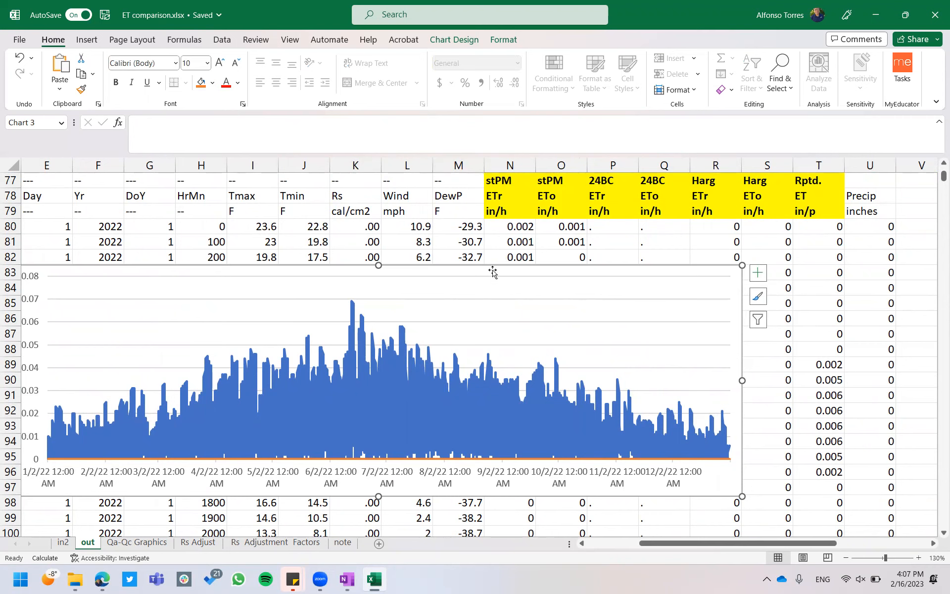
Step: Add a chart series named Hargreaves ETr with values from R80:R8840 on the out sheet
click(434, 40)
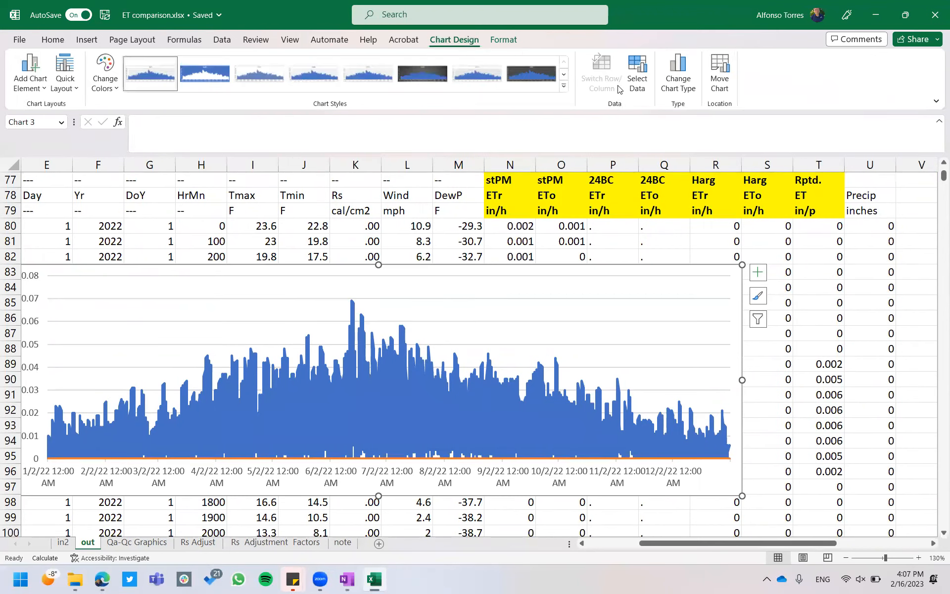
click(638, 81)
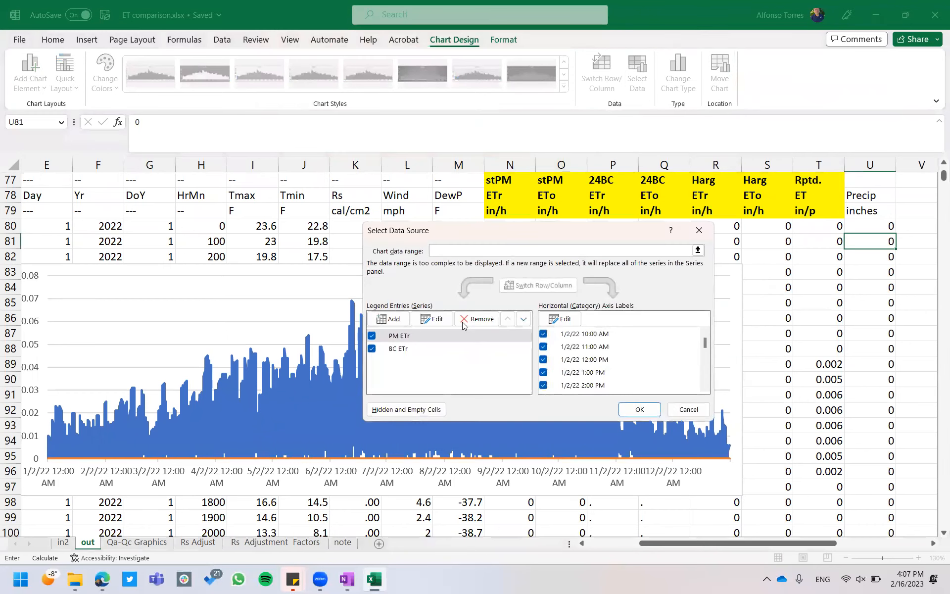
click(390, 320)
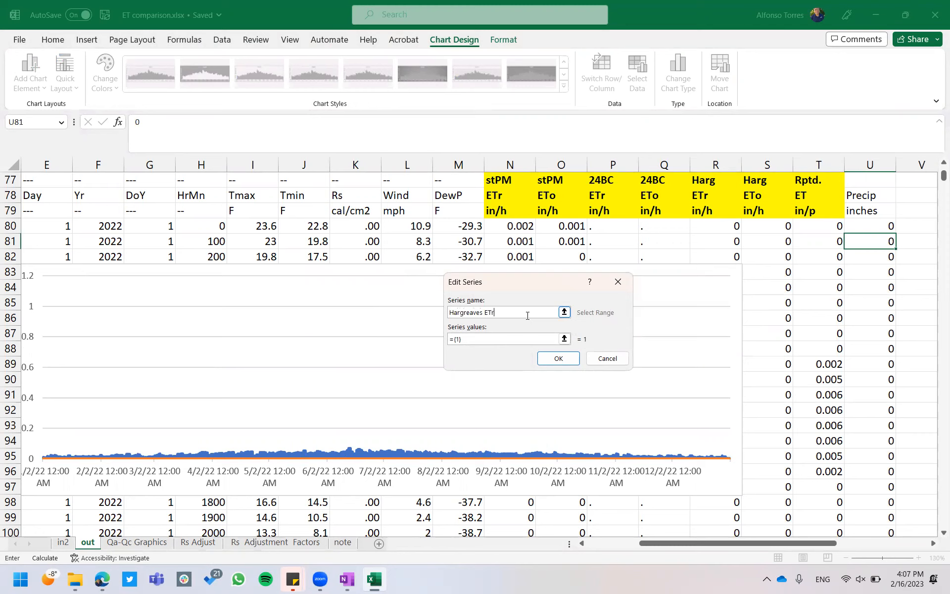
click(564, 339)
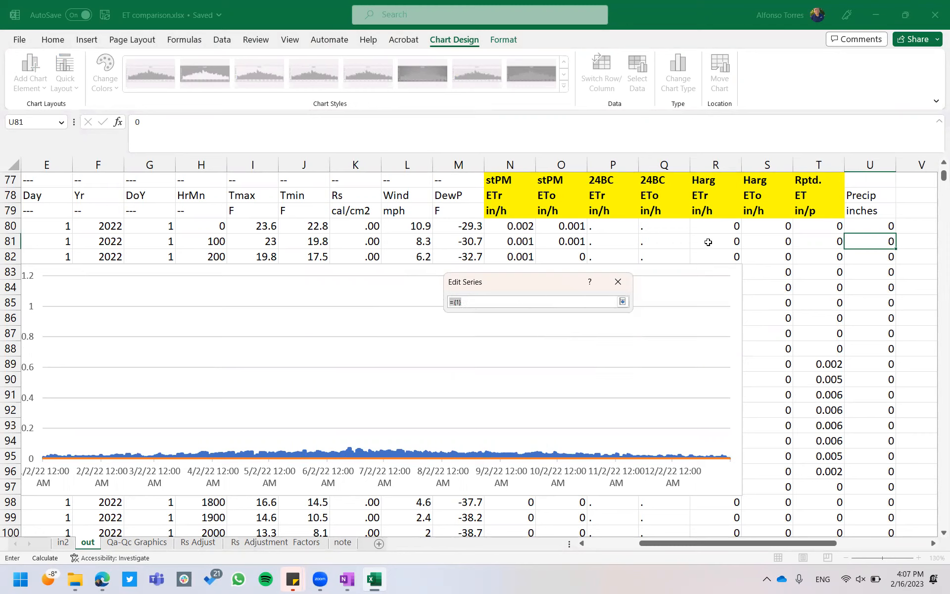
click(716, 226)
key(ctrl+shift+Down)
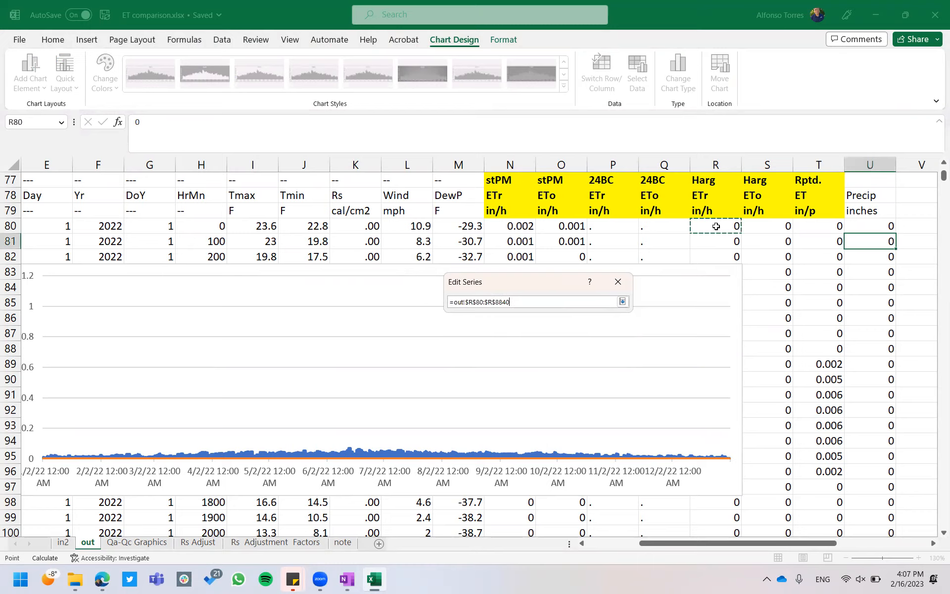
click(623, 303)
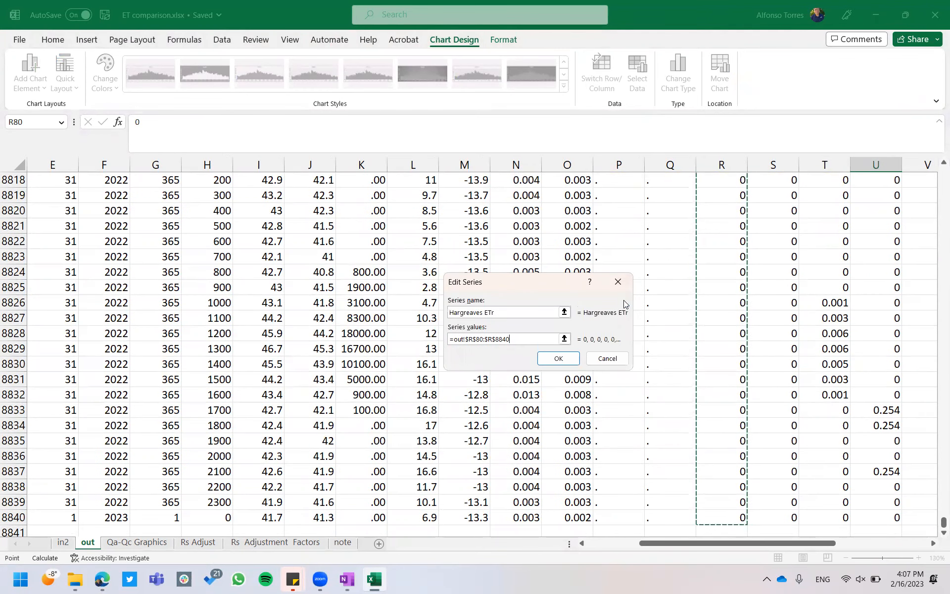
click(564, 359)
Step: Try to set the chart's horizontal axis labels to the excel time range C80:C8840
click(566, 323)
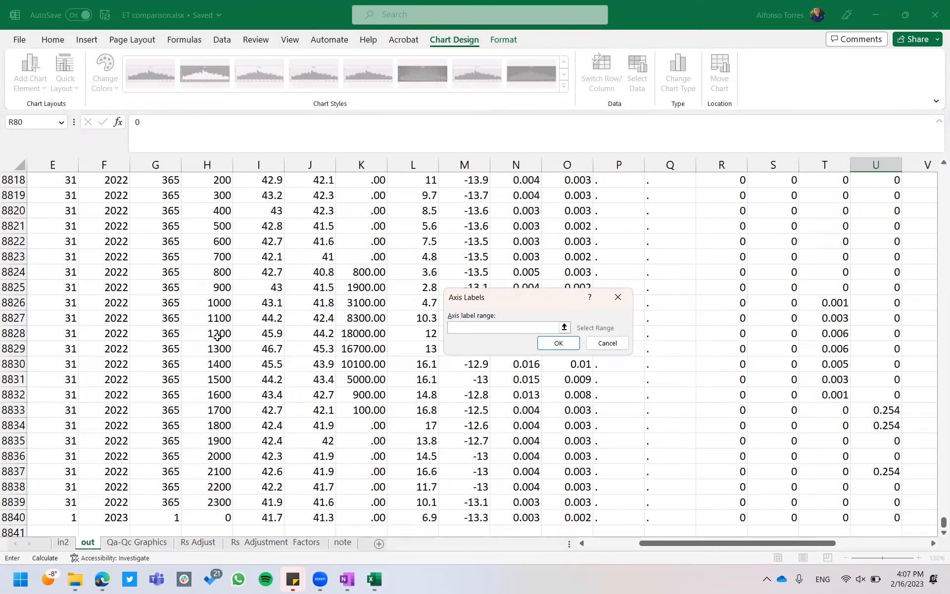
scroll(222, 363, left, 4)
scroll(222, 363, up, 20)
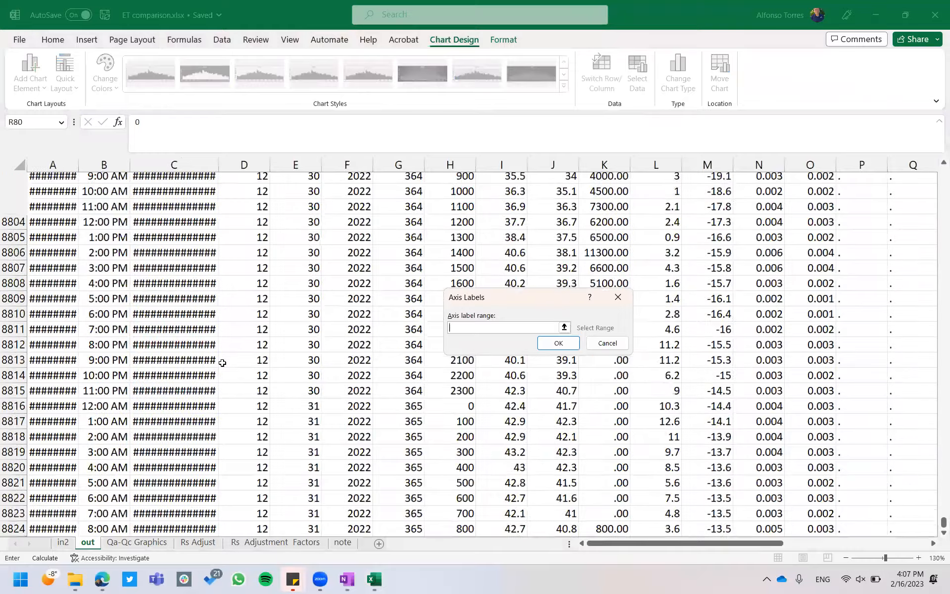
scroll(222, 363, up, 17)
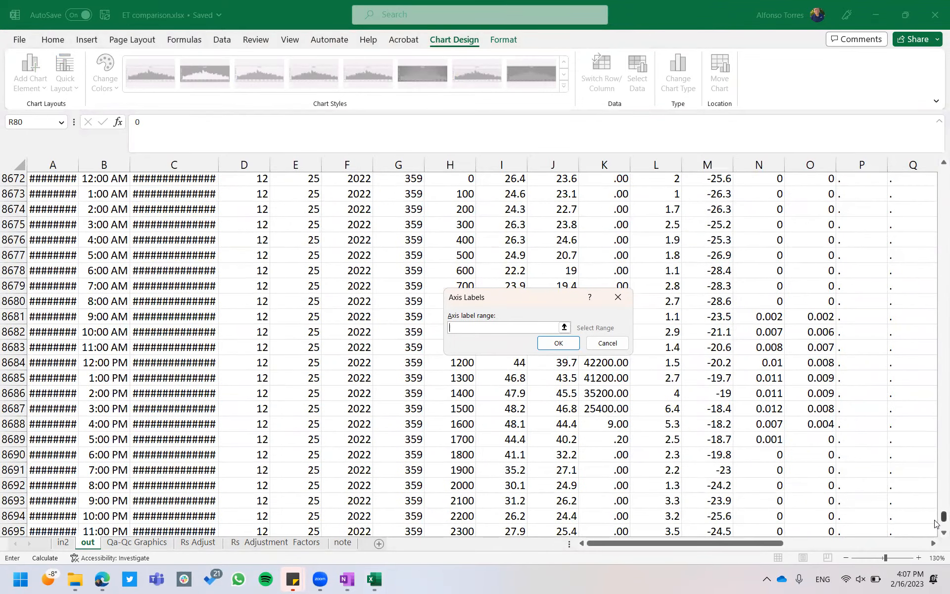
drag(937, 519, 937, 181)
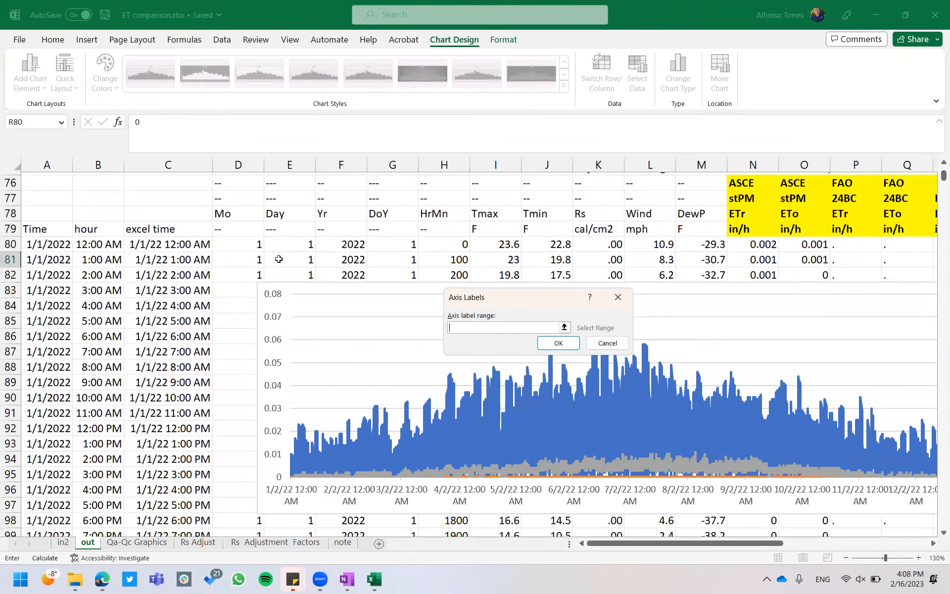
click(176, 244)
key(ctrl+shift+Down)
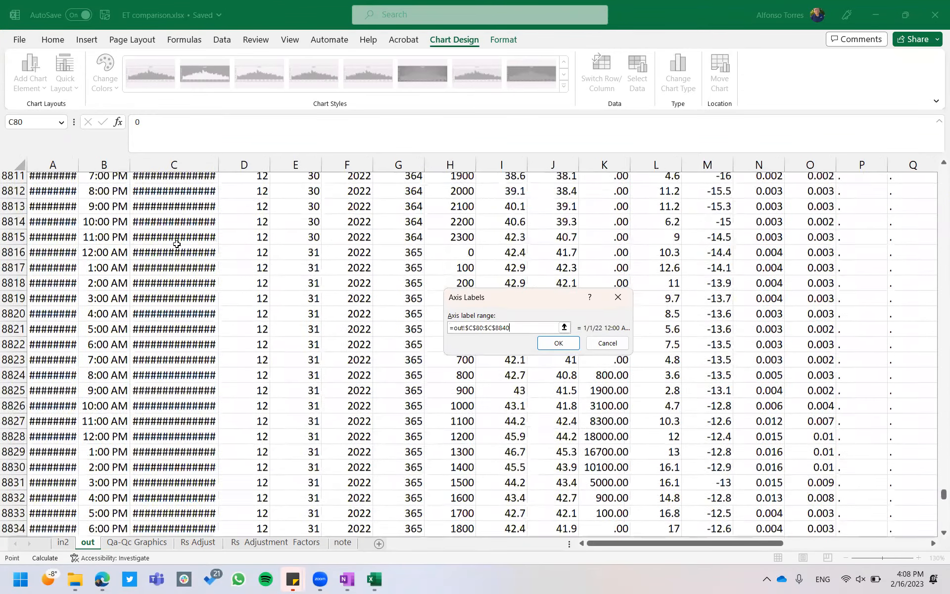
click(559, 343)
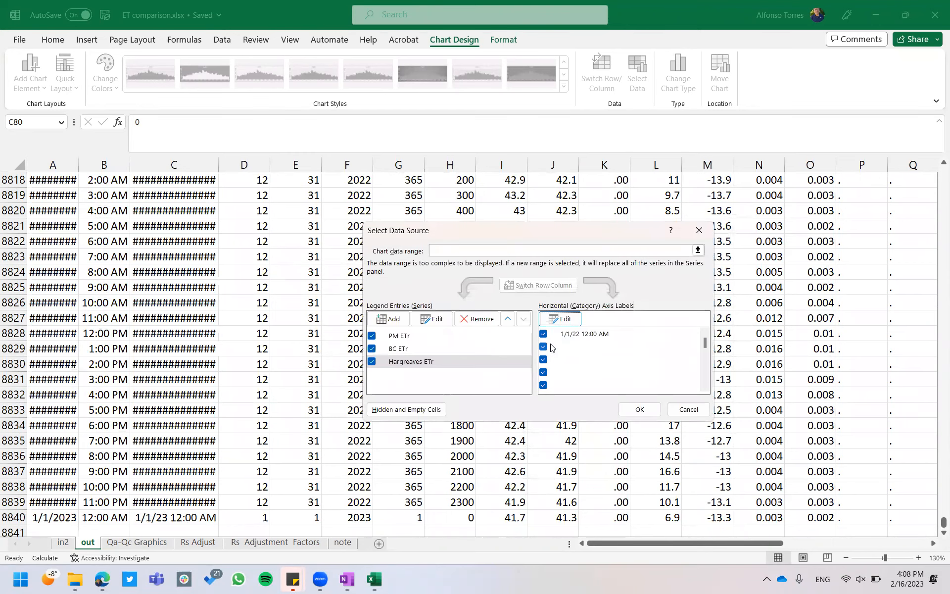
Step: Reselect C80:C8840 as the horizontal axis labels and apply the data source changes
click(561, 318)
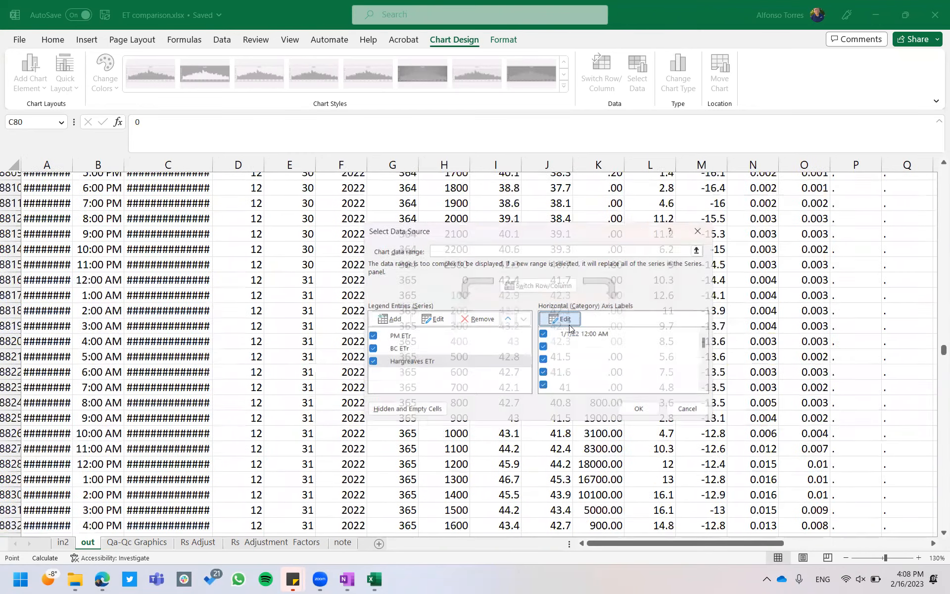
click(191, 183)
key(ctrl+shift+Down)
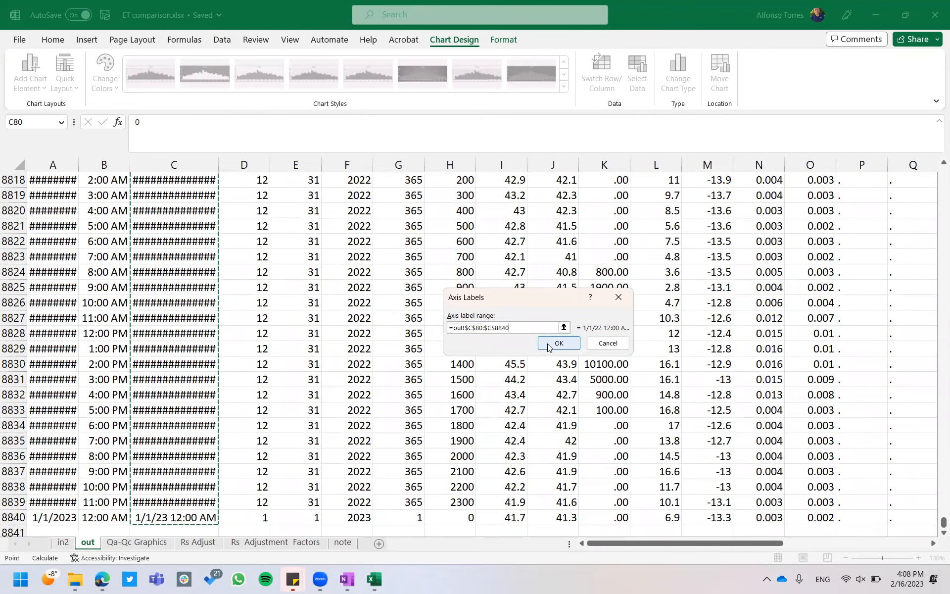
click(556, 345)
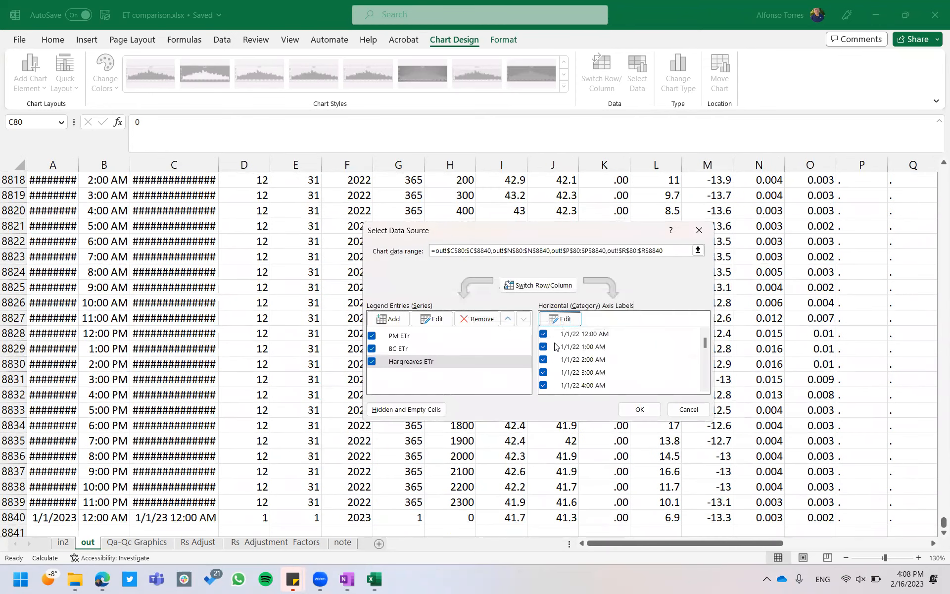
click(638, 410)
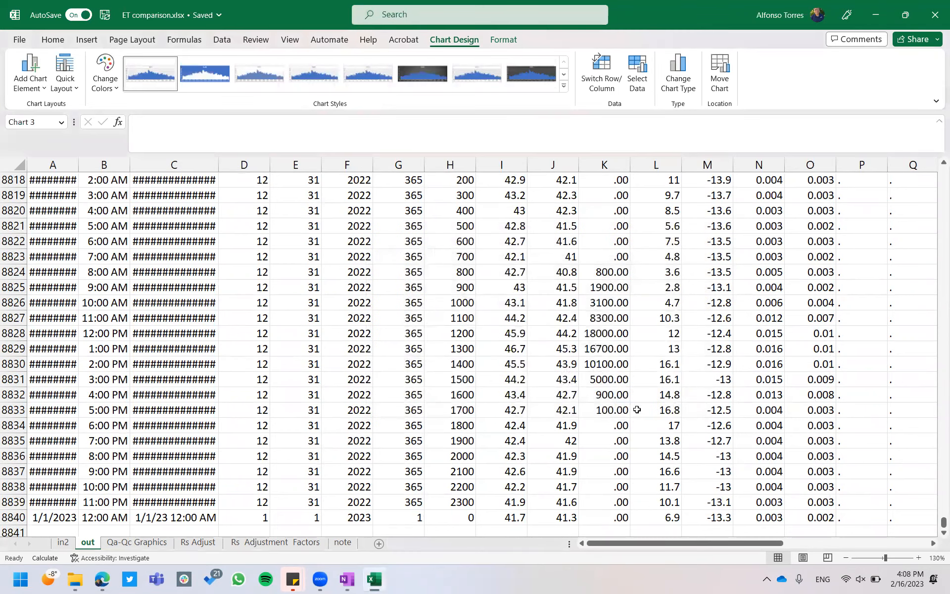
Step: Return to the chart below row 82 and examine the Hargreaves ETr series against PM ETr across the full year
scroll(637, 410, up, 1)
click(637, 410)
key(ctrl+Up)
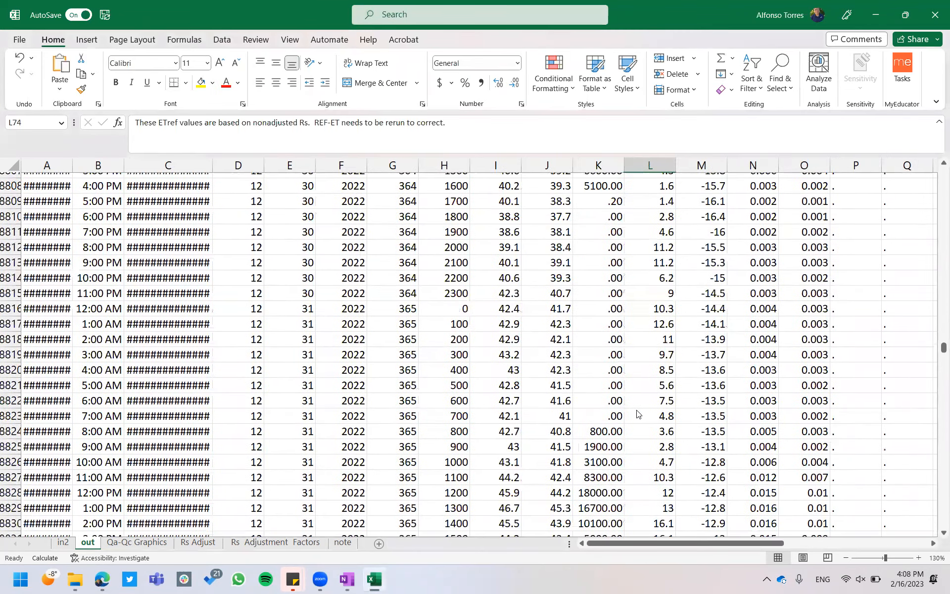
scroll(204, 358, down, 2)
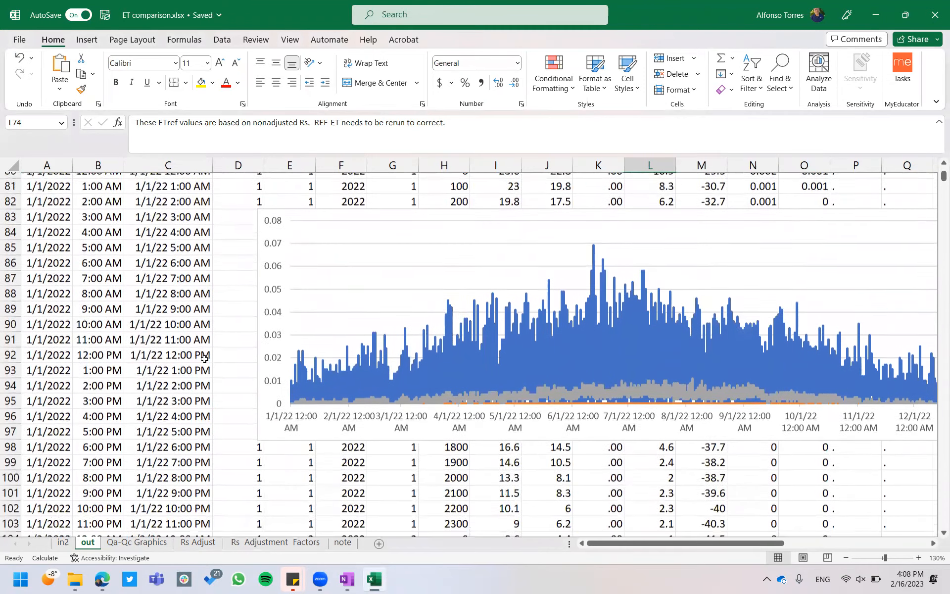
click(579, 391)
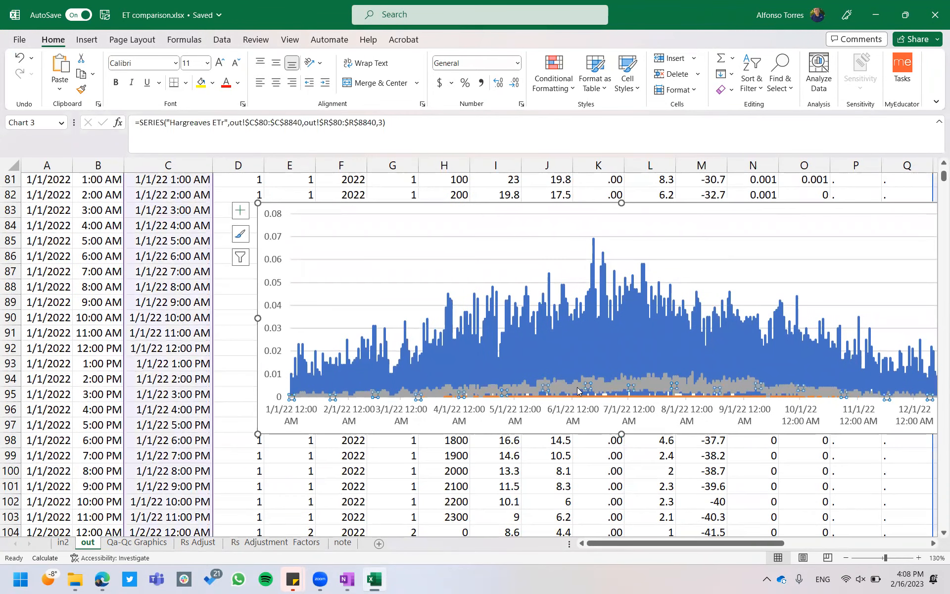
click(246, 436)
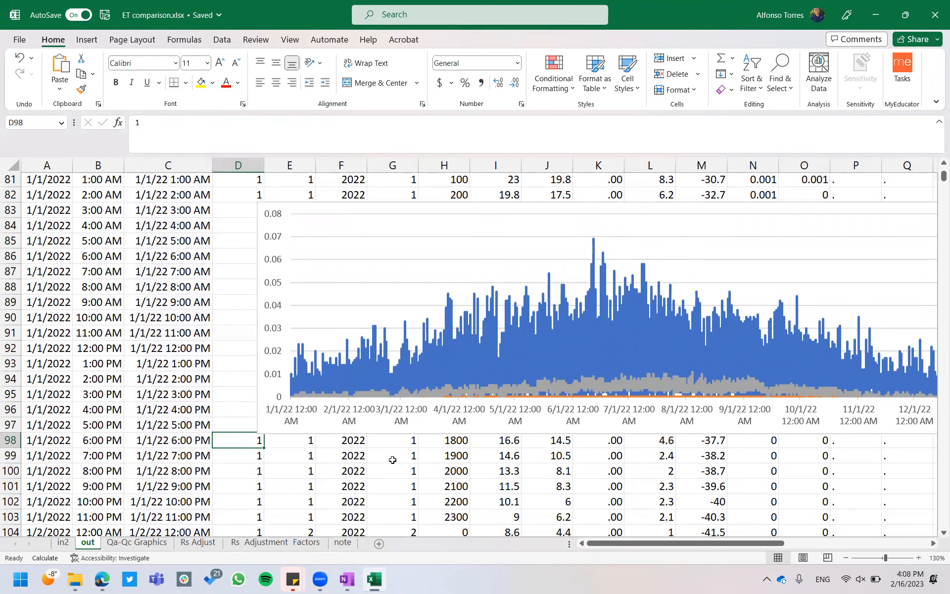
scroll(393, 460, right, 3)
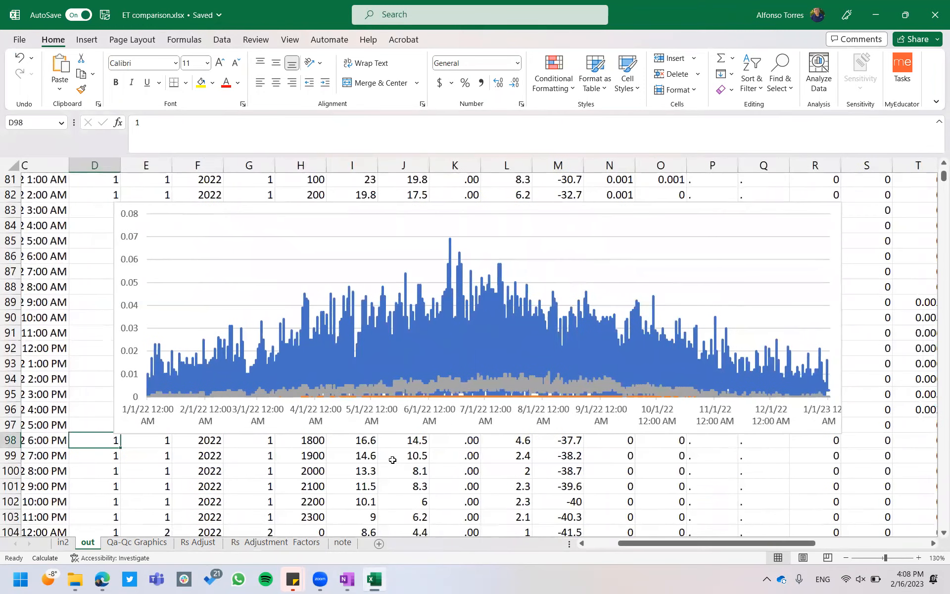
scroll(393, 459, right, 1)
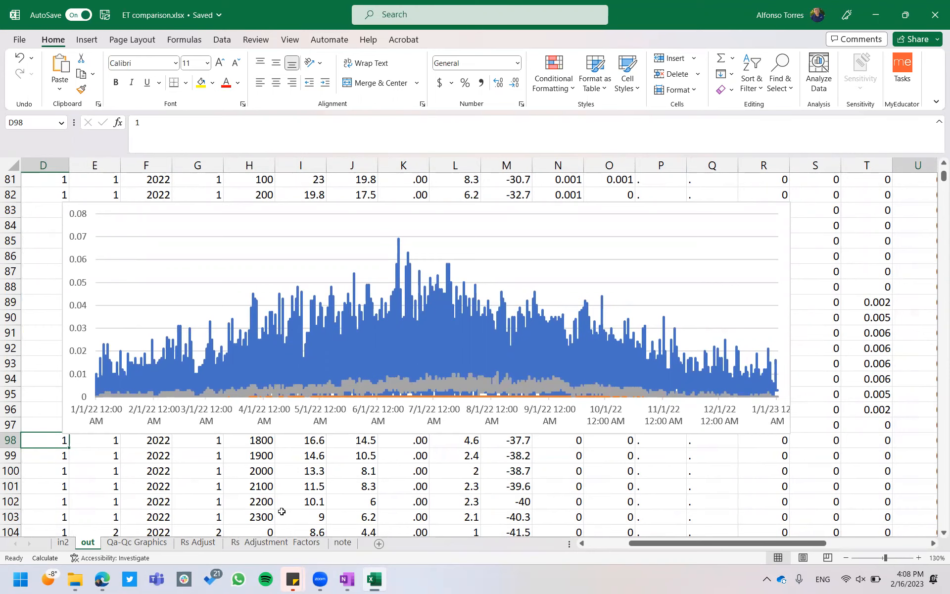
Step: Open 2022 Modena hourly weather data english units clean.csv from the REFET example folder
click(375, 580)
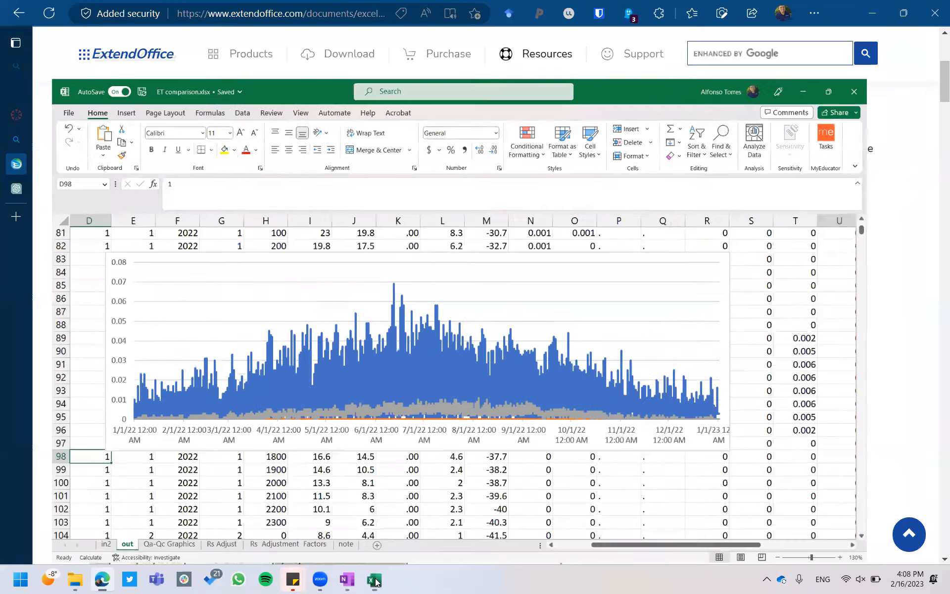
click(102, 579)
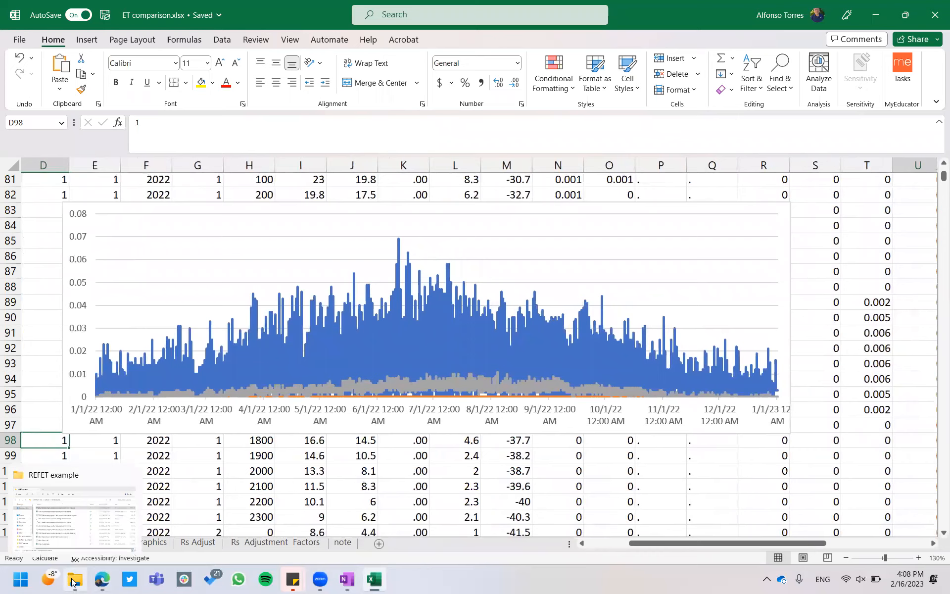
click(75, 579)
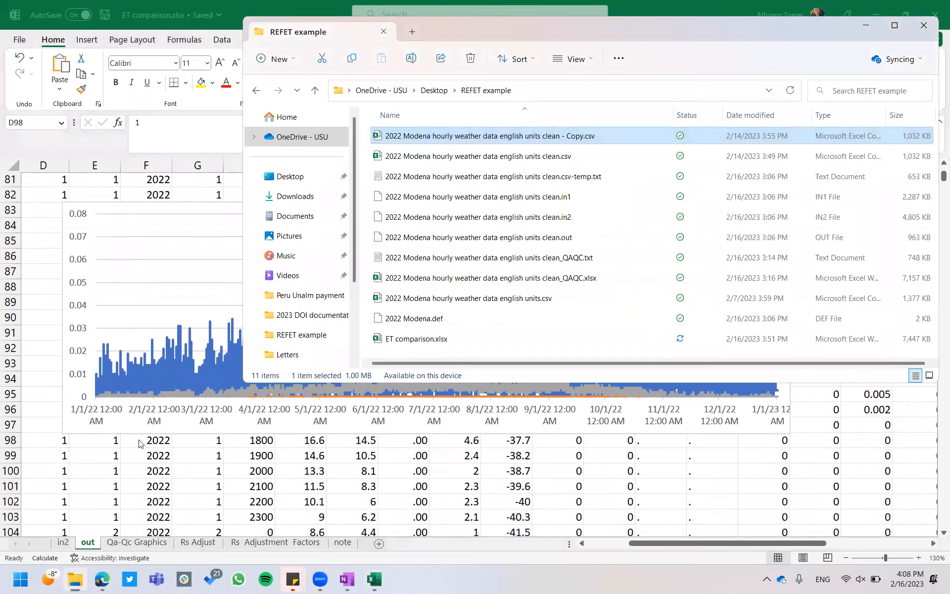
click(545, 157)
double_click(544, 158)
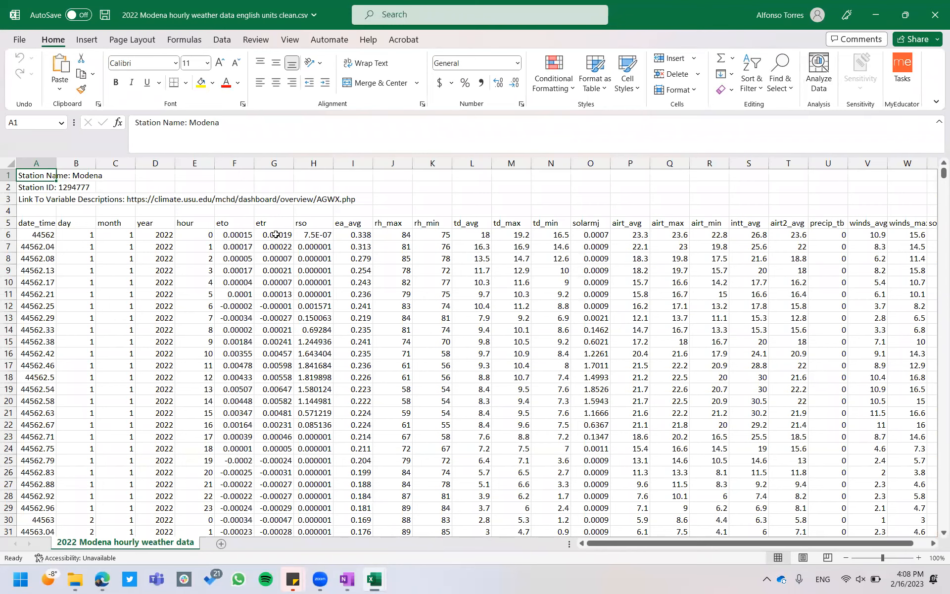
Step: Copy the etr column values from G6 down to the last row and switch back to ET comparison.xlsx
click(276, 234)
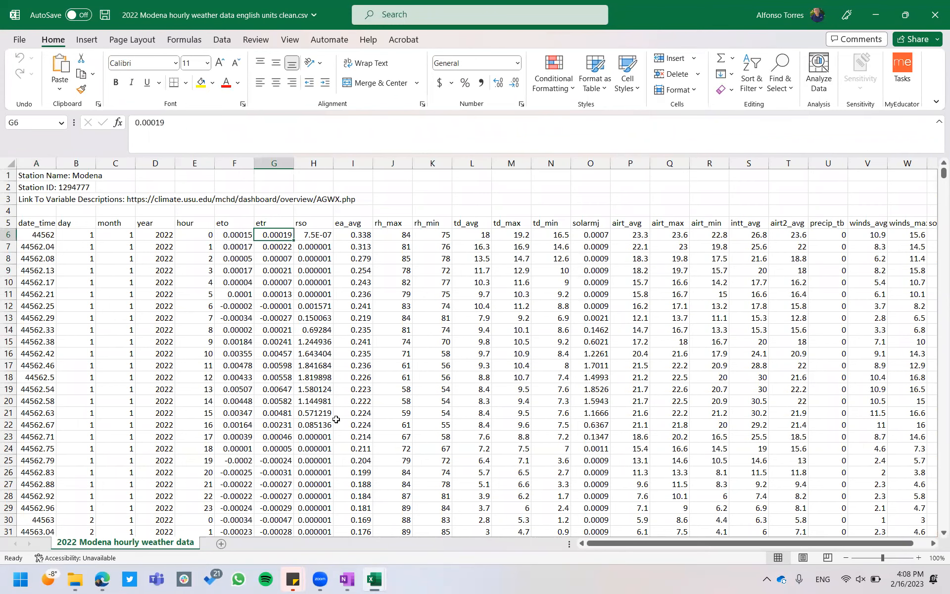
key(ctrl+shift+Down)
key(ctrl+c)
key(alt+Tab)
key(alt+Tab)
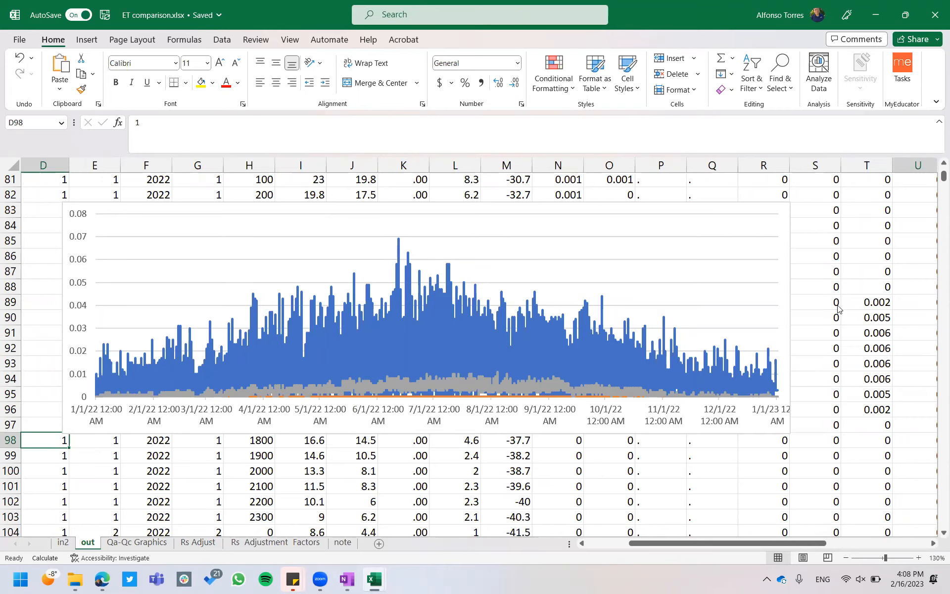
Step: Paste the copied etr values into the Rptd. ET column from T80 down and return to the full chart
click(867, 394)
scroll(837, 305, right, 7)
scroll(837, 306, up, 13)
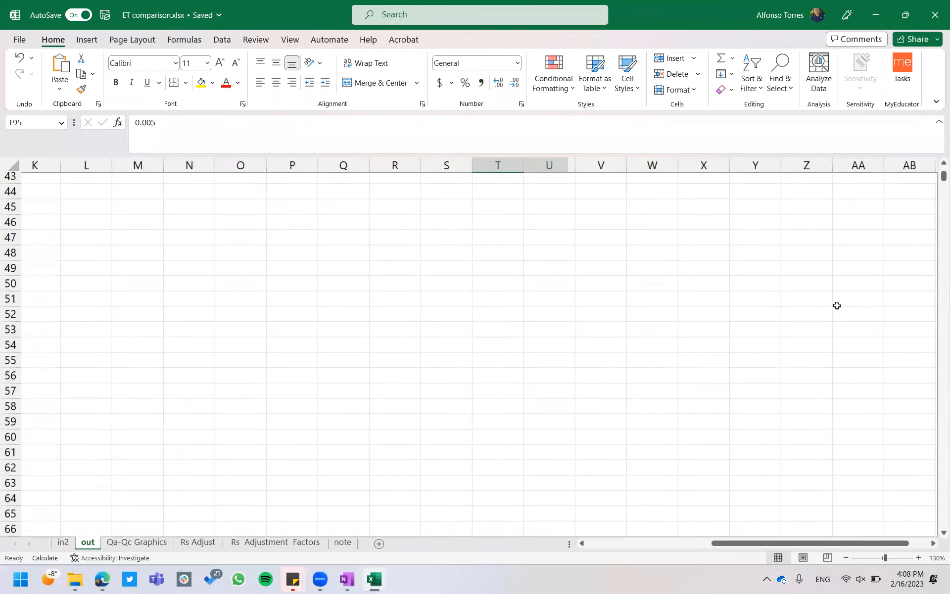
scroll(837, 306, down, 9)
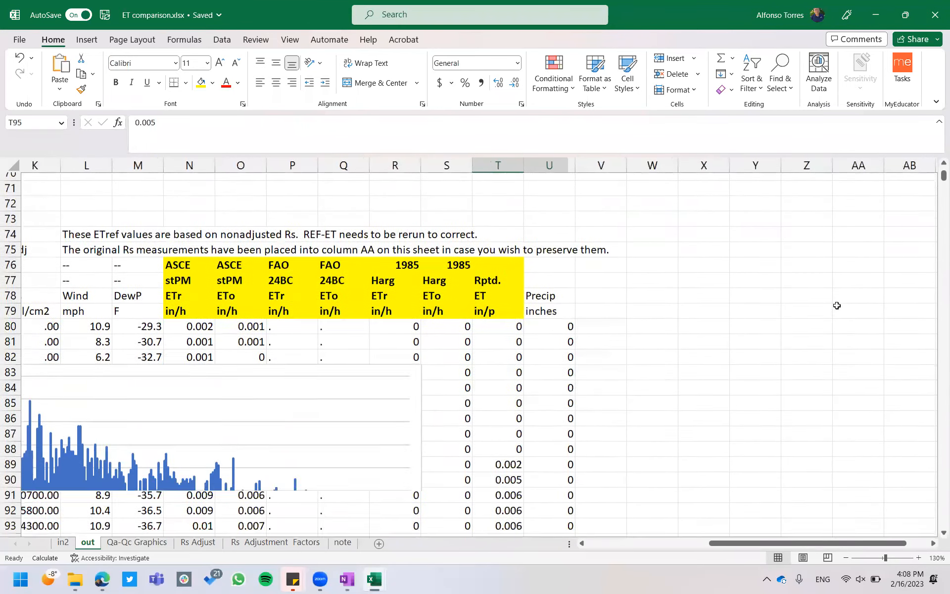
scroll(837, 305, down, 1)
click(520, 309)
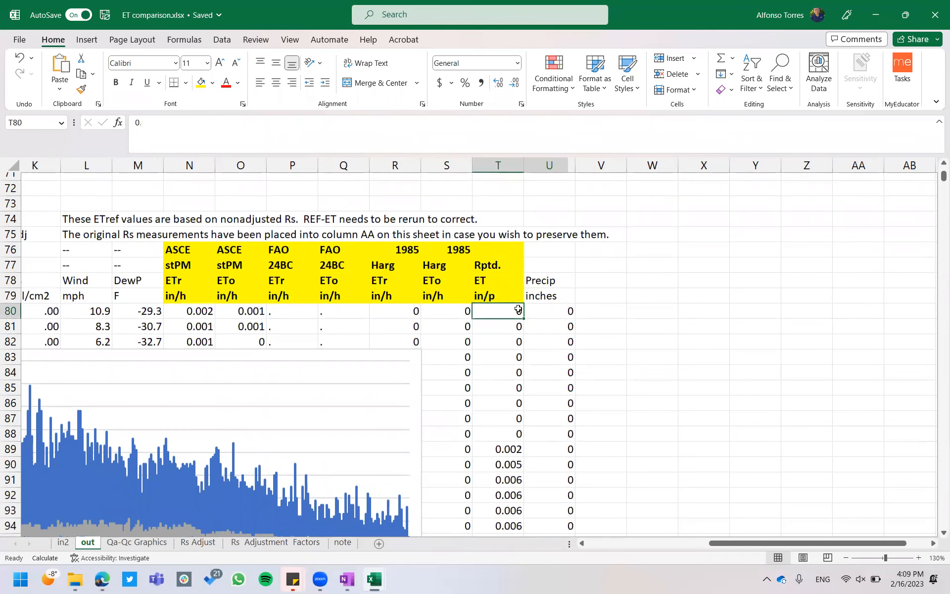
key(ctrl+v)
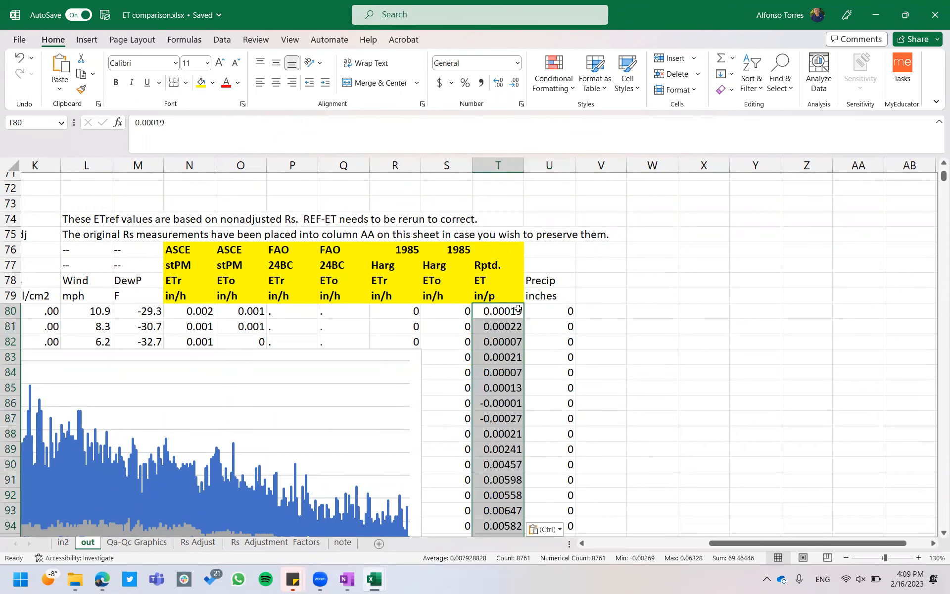
scroll(609, 380, down, 2)
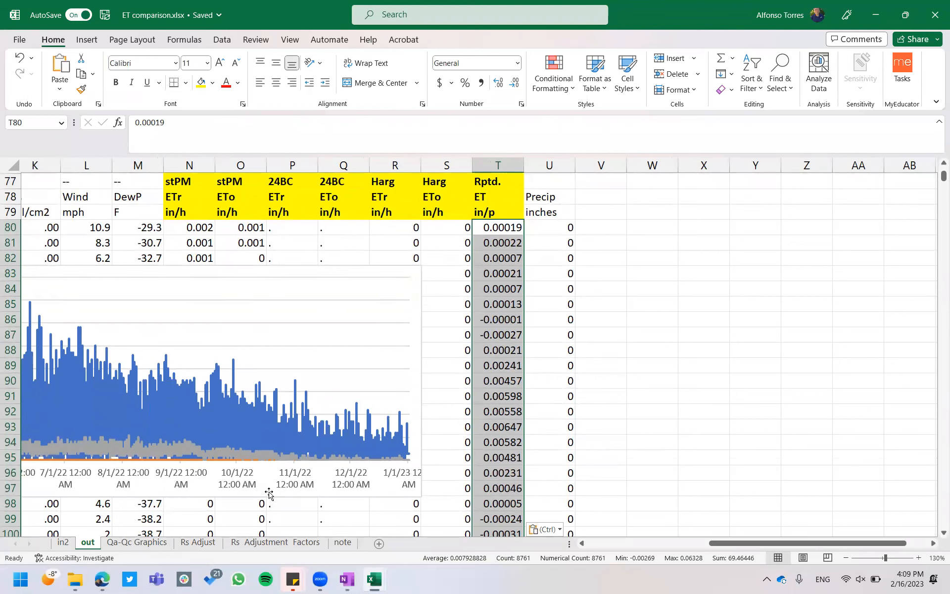
scroll(285, 487, left, 7)
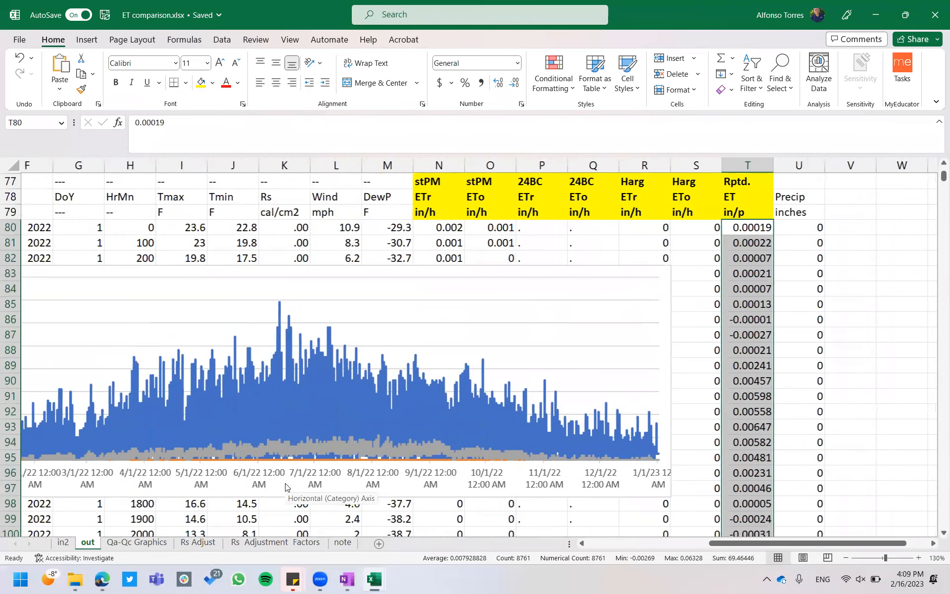
scroll(286, 487, left, 1)
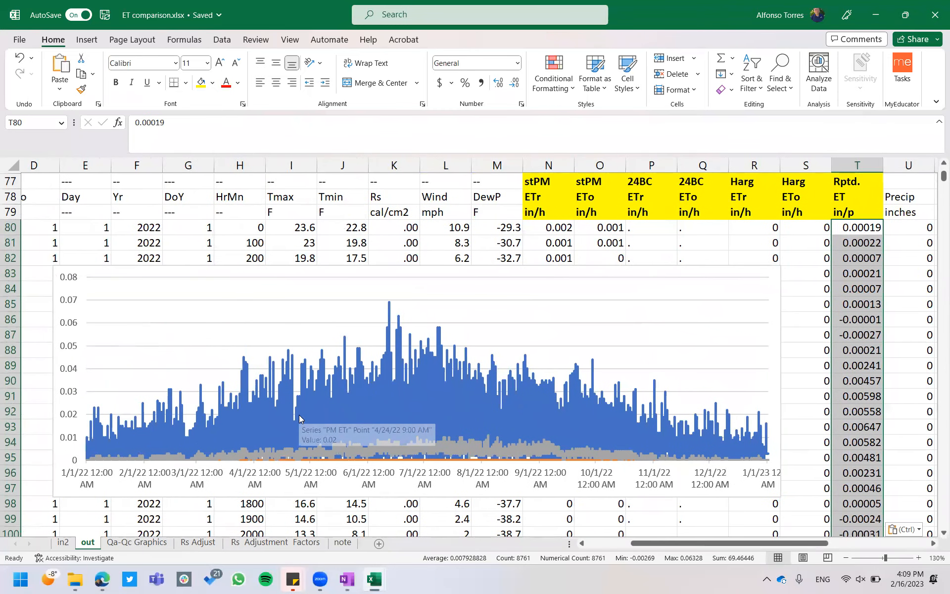
Step: Start adding a data series to the full-year ET chart and name it UCE ETr
scroll(299, 415, down, 1)
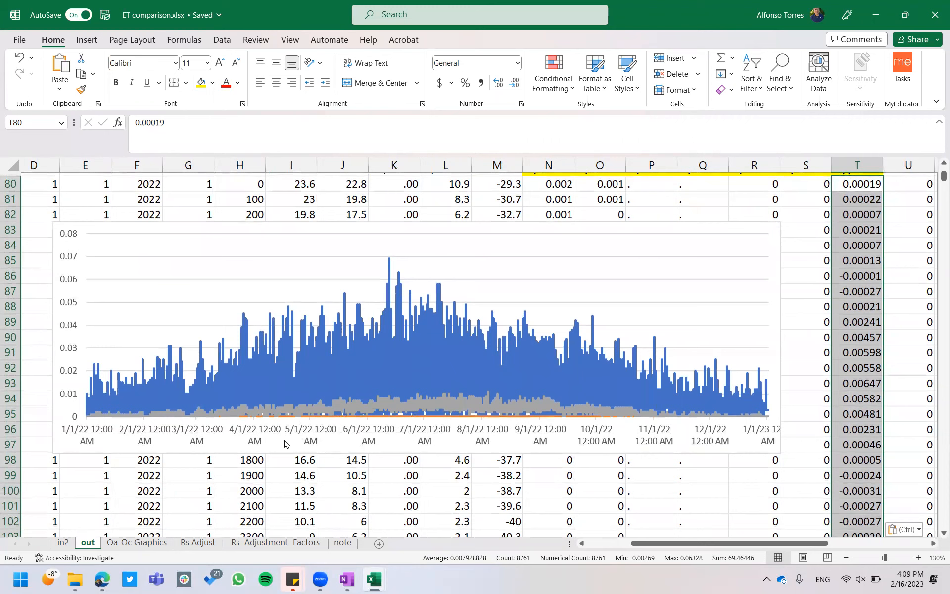
click(285, 443)
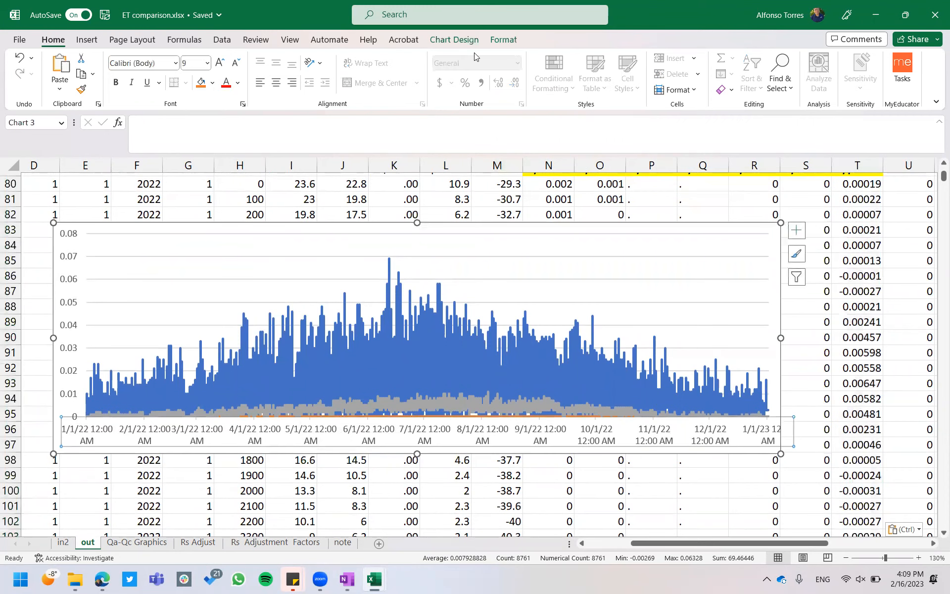
click(468, 42)
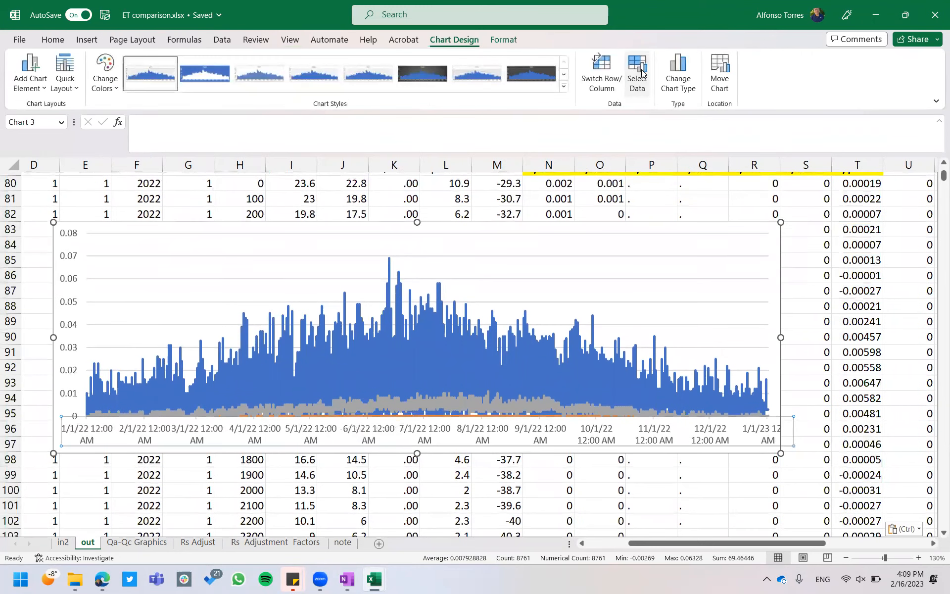
click(642, 72)
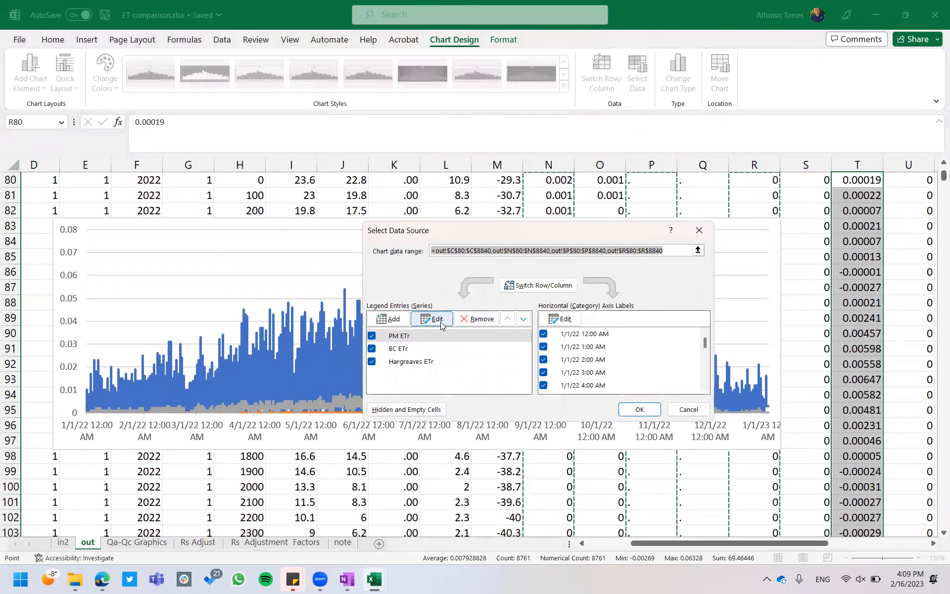
click(394, 321)
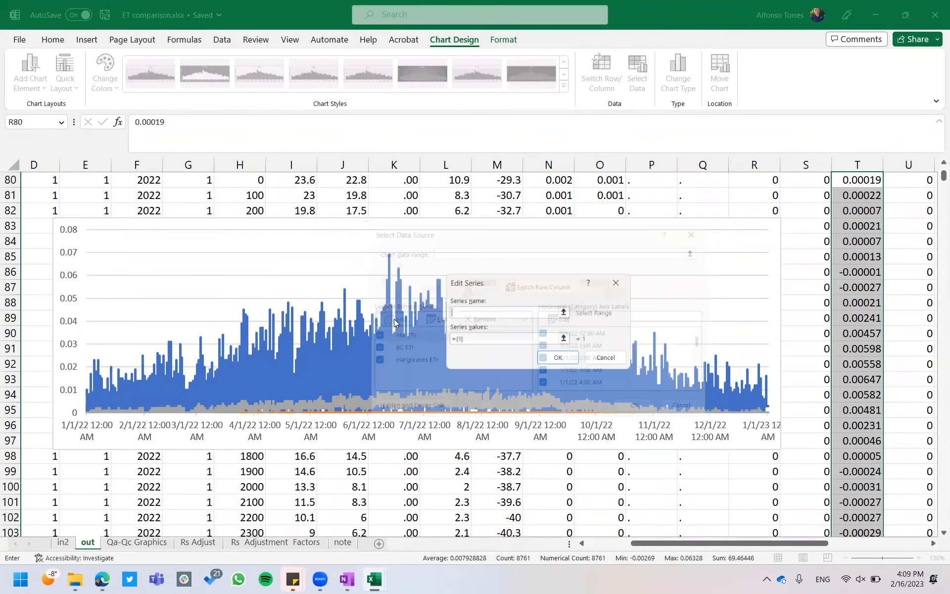
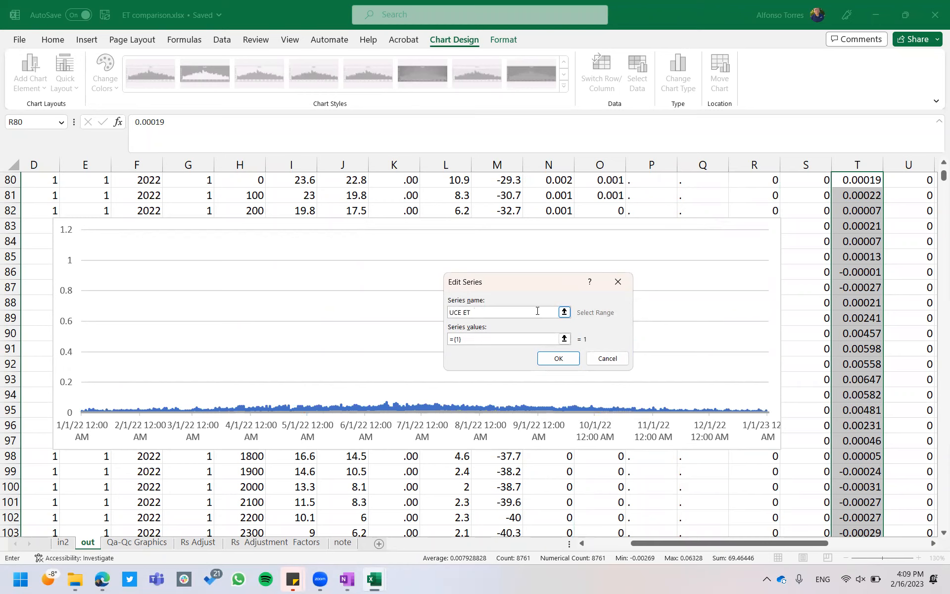
Step: Set the UCE ETr series values to the Rptd. ET column range T80:T8840 and confirm the series
click(565, 338)
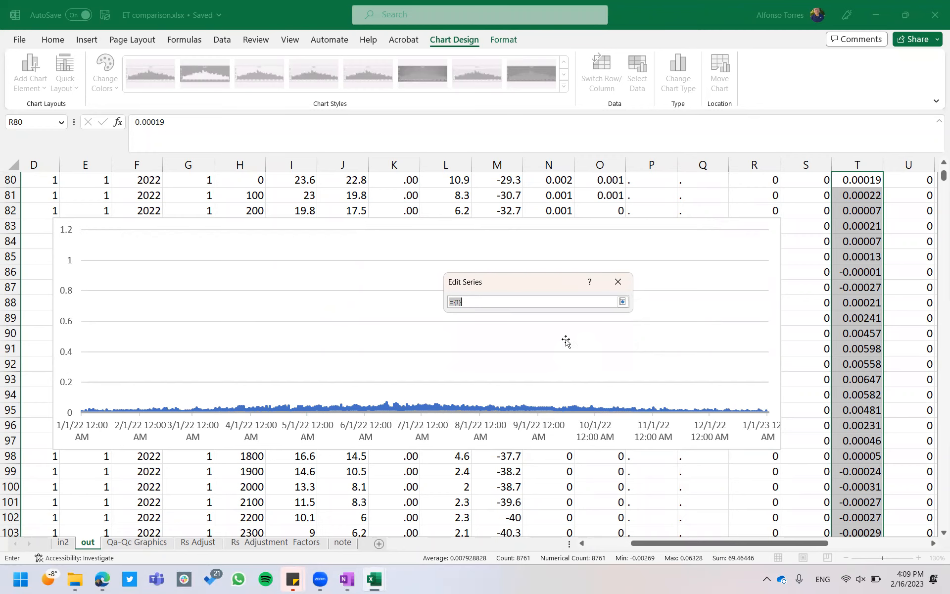
scroll(746, 347, right, 3)
scroll(746, 339, up, 3)
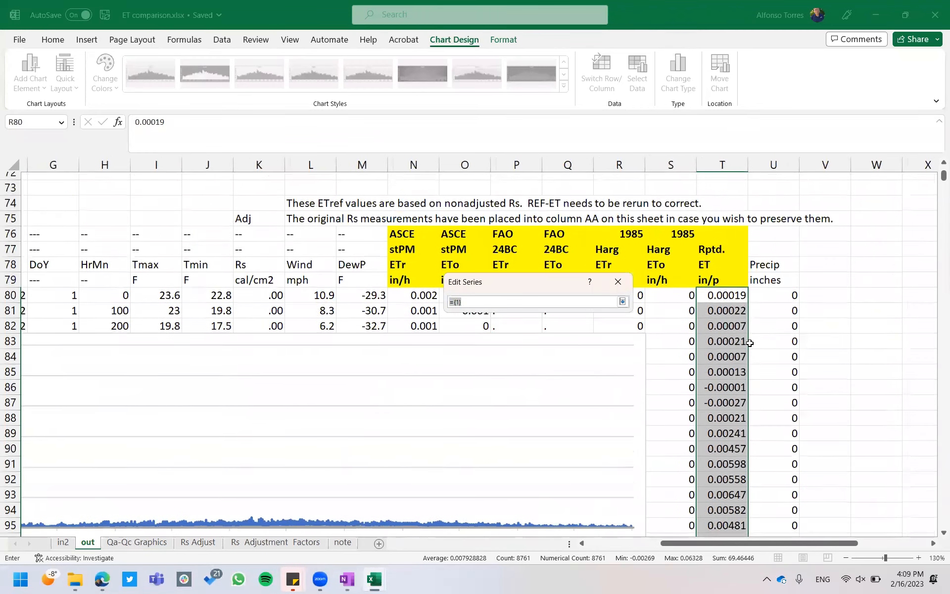
click(729, 295)
key(ctrl+shift+Down)
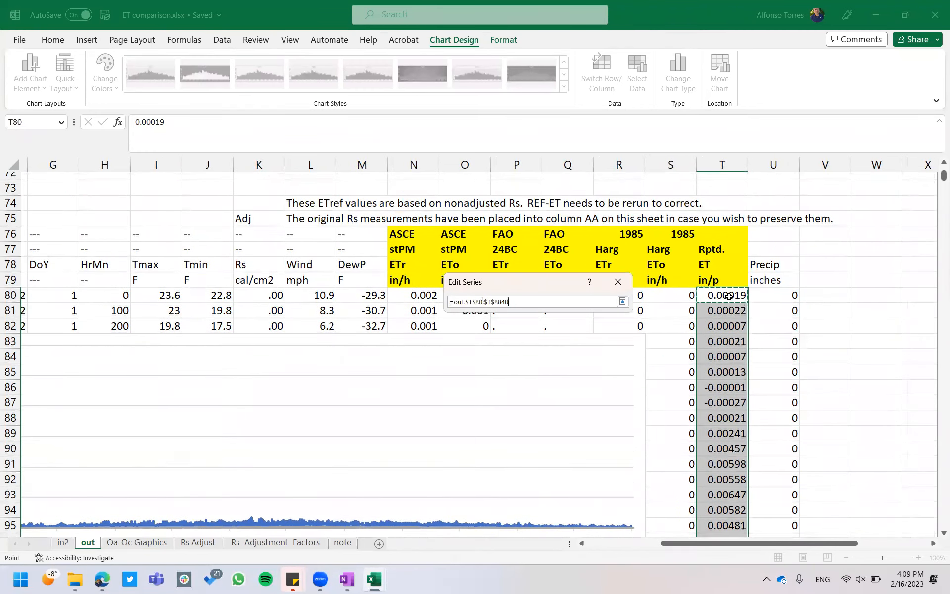
click(623, 302)
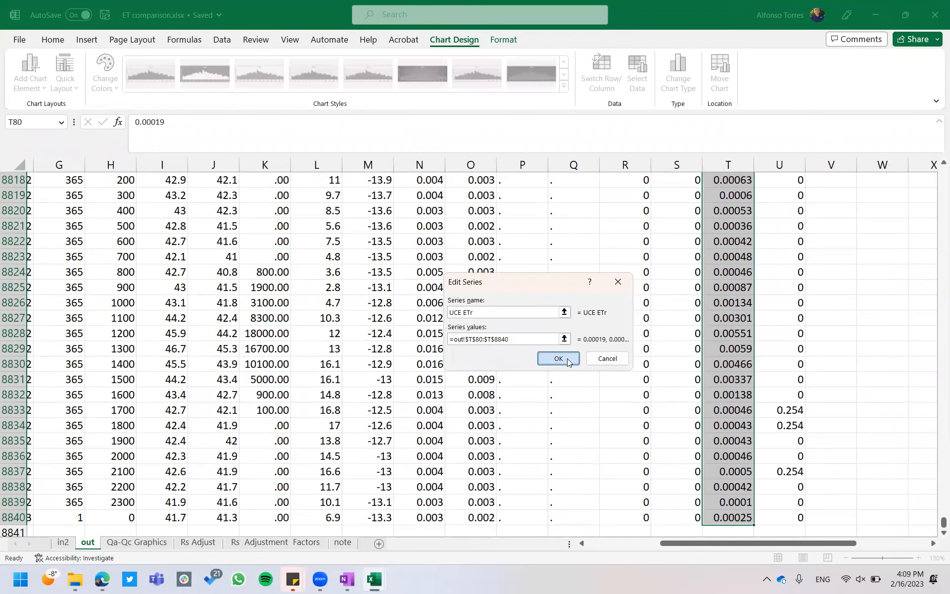
click(567, 361)
Step: Set the chart's horizontal axis labels to the excel time range C138:C8840 on the out sheet
click(564, 319)
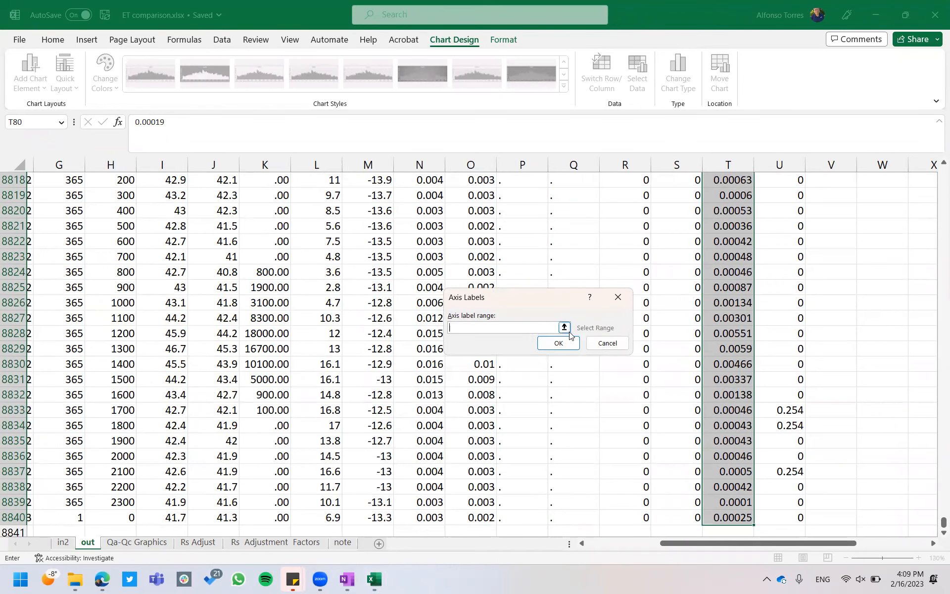
click(565, 327)
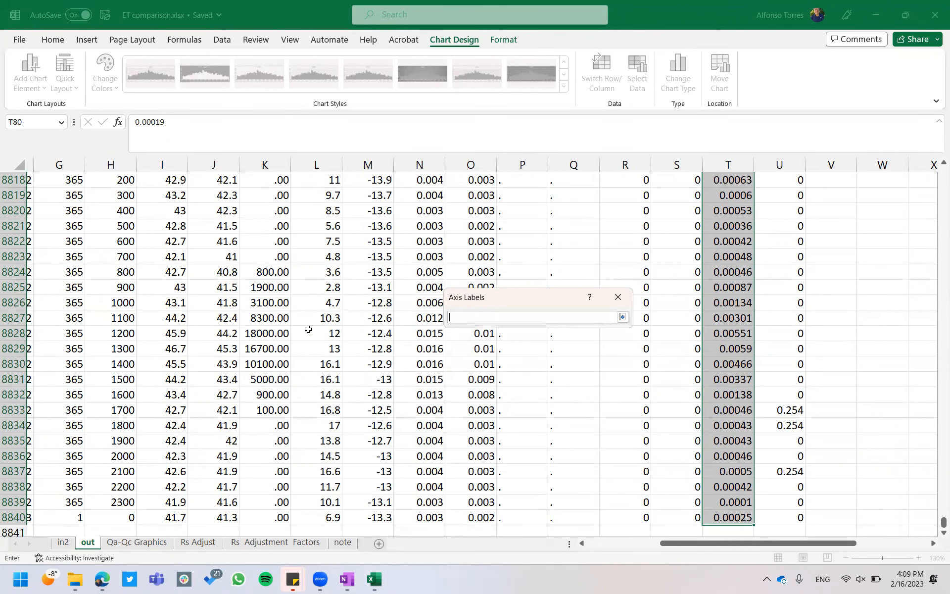
scroll(291, 328, left, 3)
scroll(291, 328, left, 2)
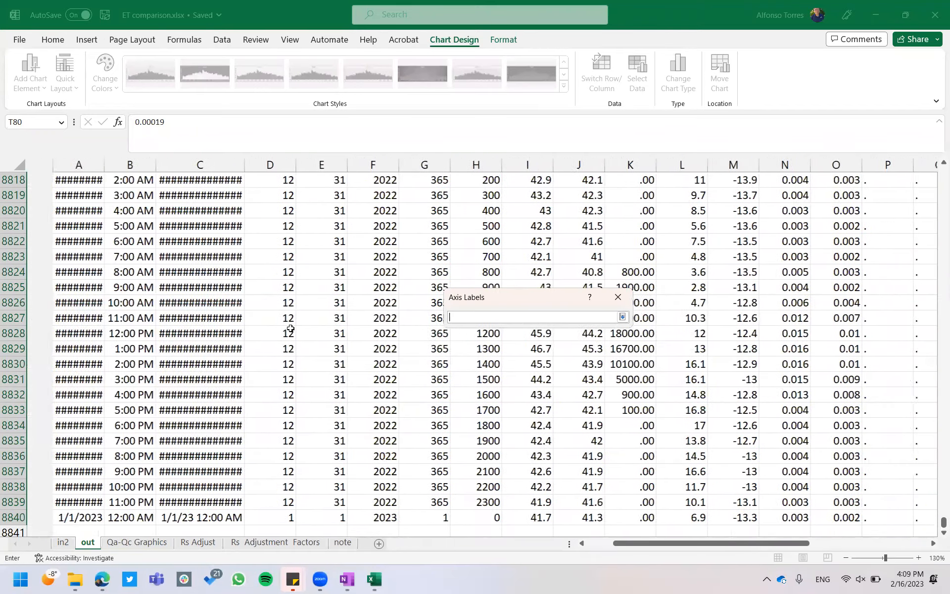
scroll(291, 329, up, 12)
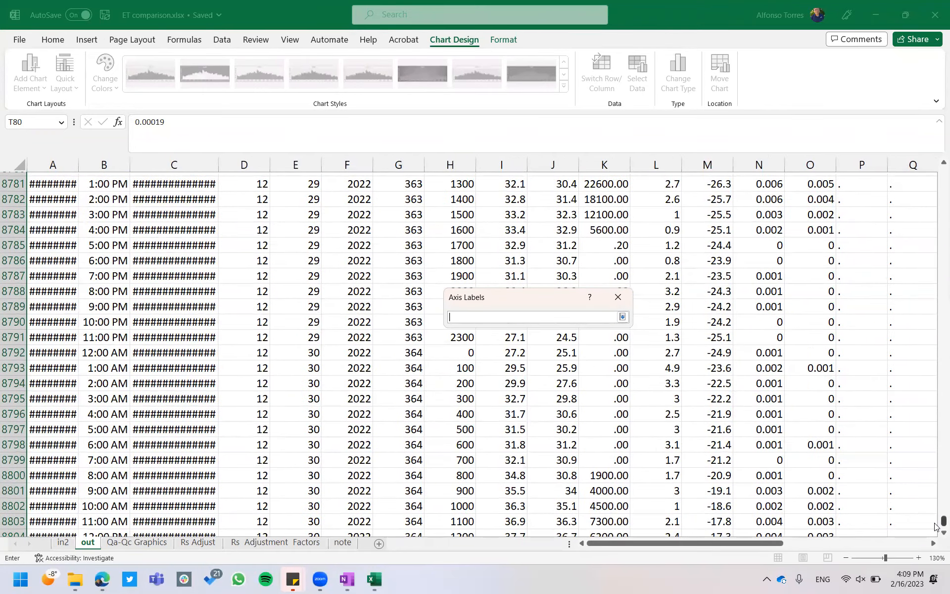
drag(937, 526, 937, 181)
scroll(369, 267, up, 20)
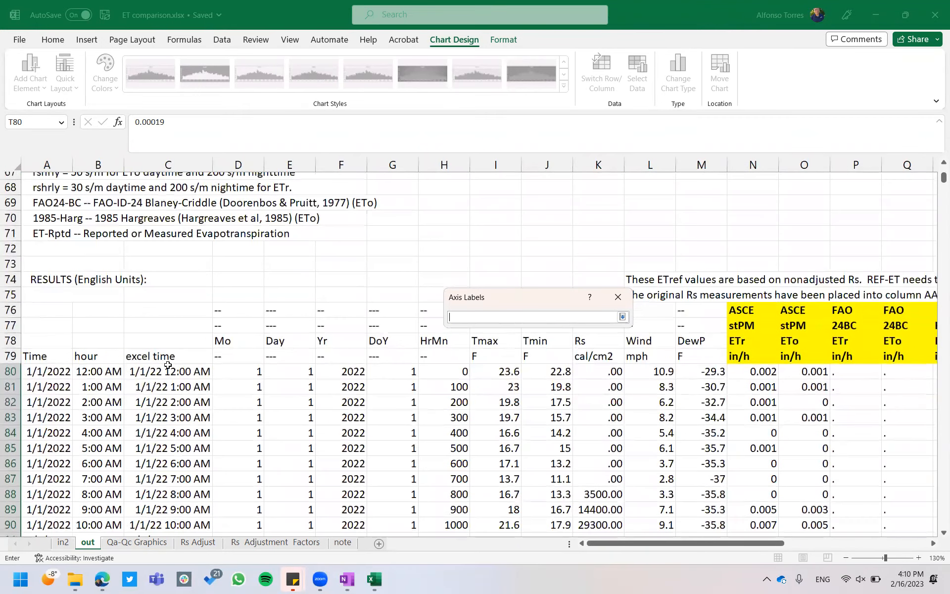
click(174, 369)
key(ctrl+shift+Down)
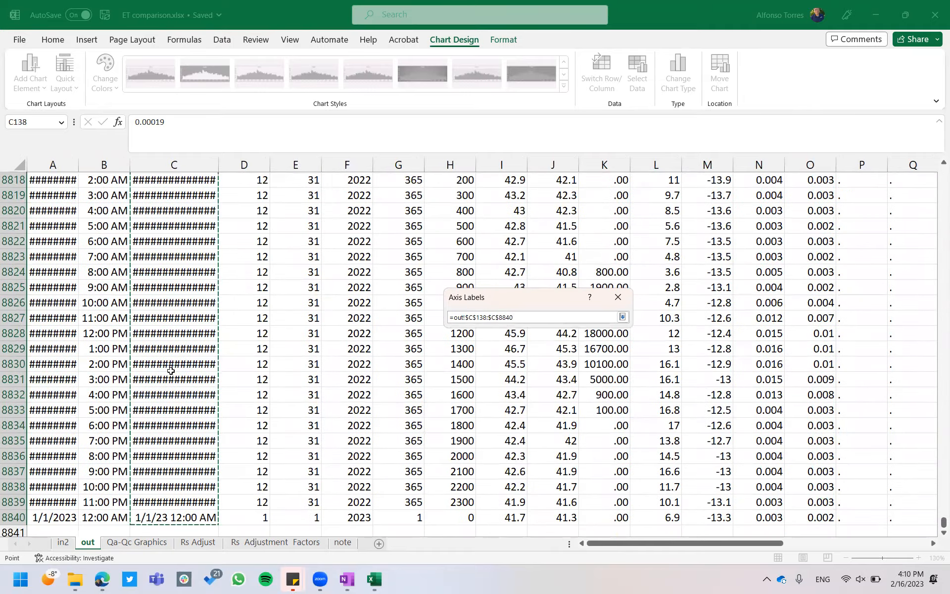
click(622, 316)
click(559, 344)
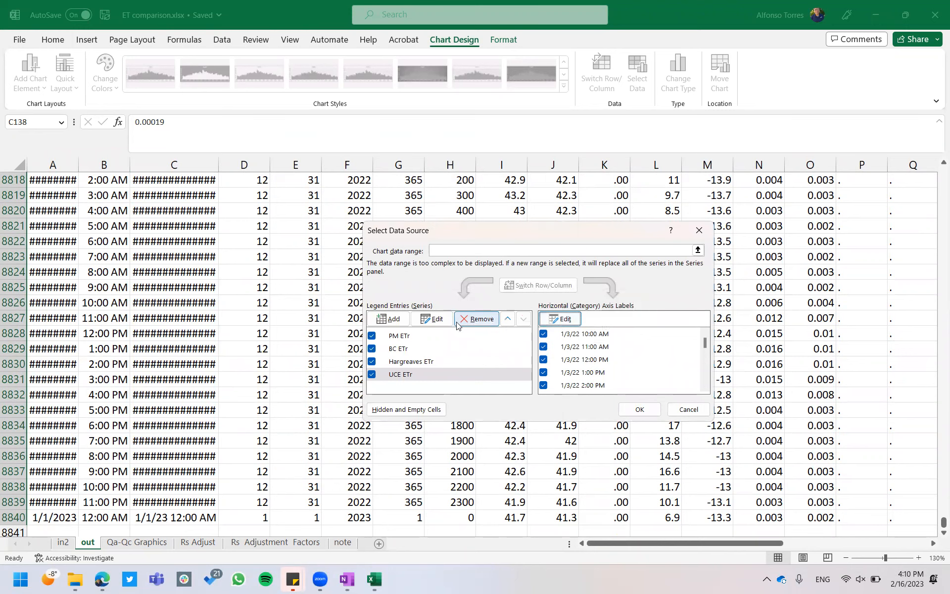
Step: Correct the axis label range to start at row 80, giving C80:C8840, and apply the chart data changes
click(559, 319)
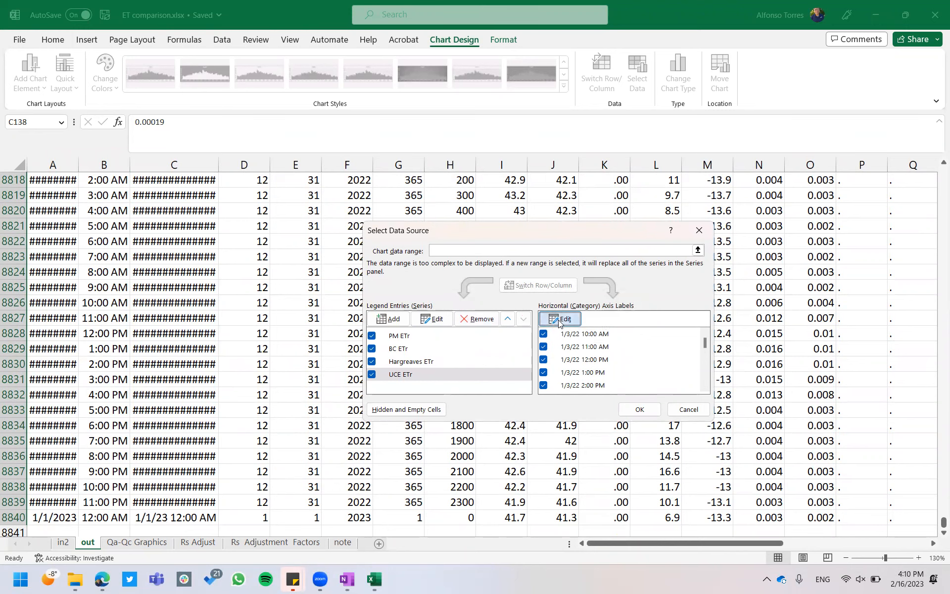
click(485, 327)
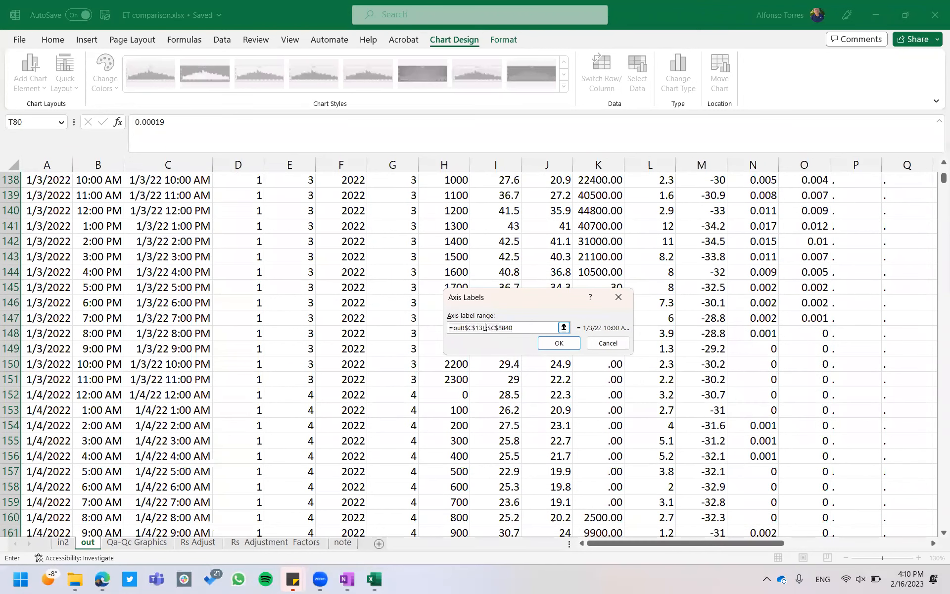
key(BackSpace)
key(BackSpace)
key(BackSpace)
text(80)
click(569, 344)
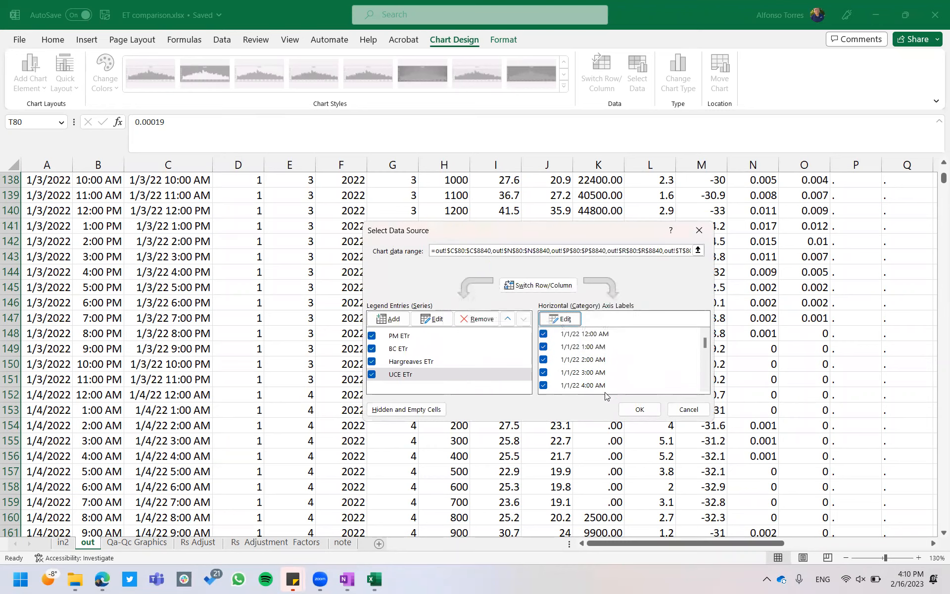
click(631, 410)
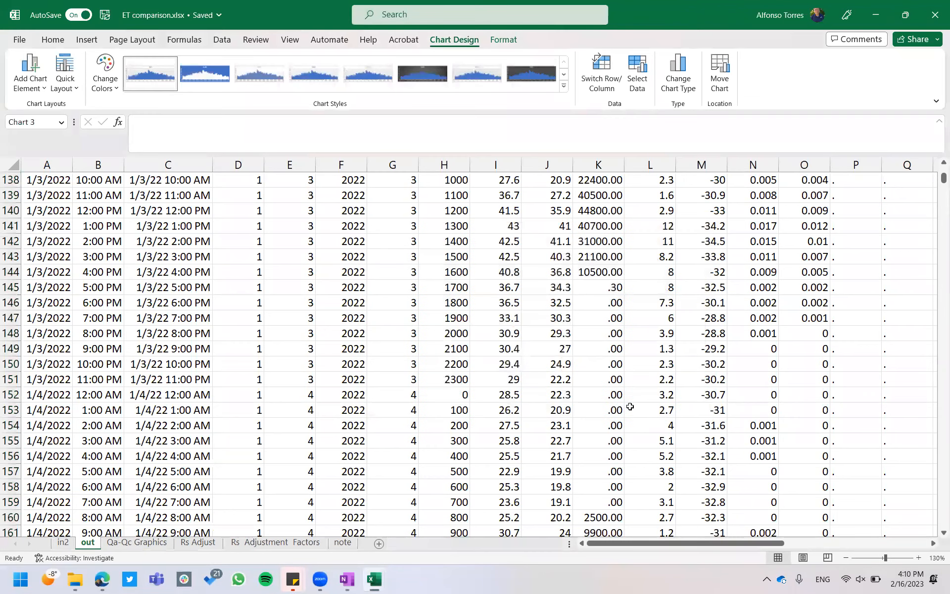
Step: Return to the chart below row 82 and compare the UCE ETr series with PM ETr and the Harg ETr column
click(630, 407)
key(ctrl+Up)
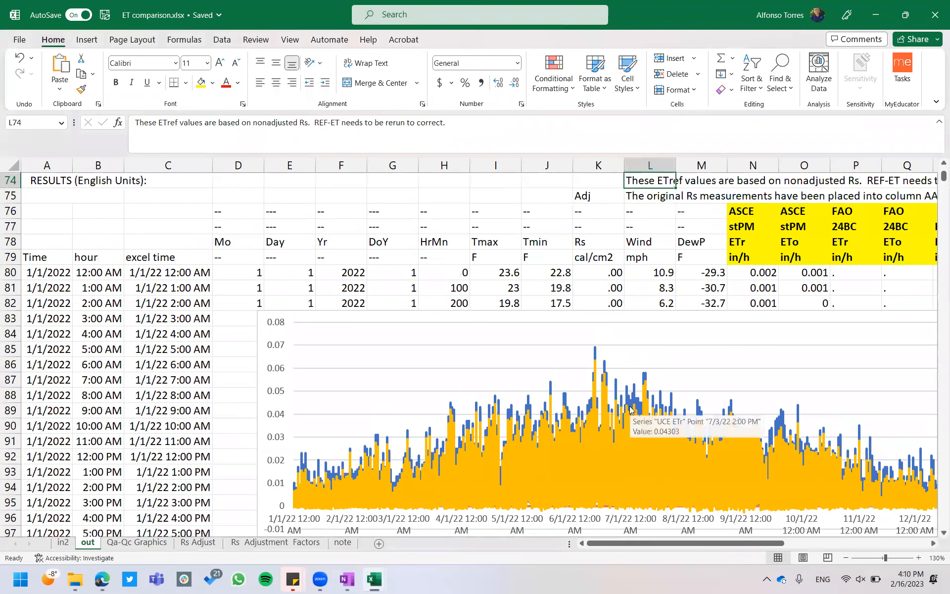
scroll(601, 275, down, 1)
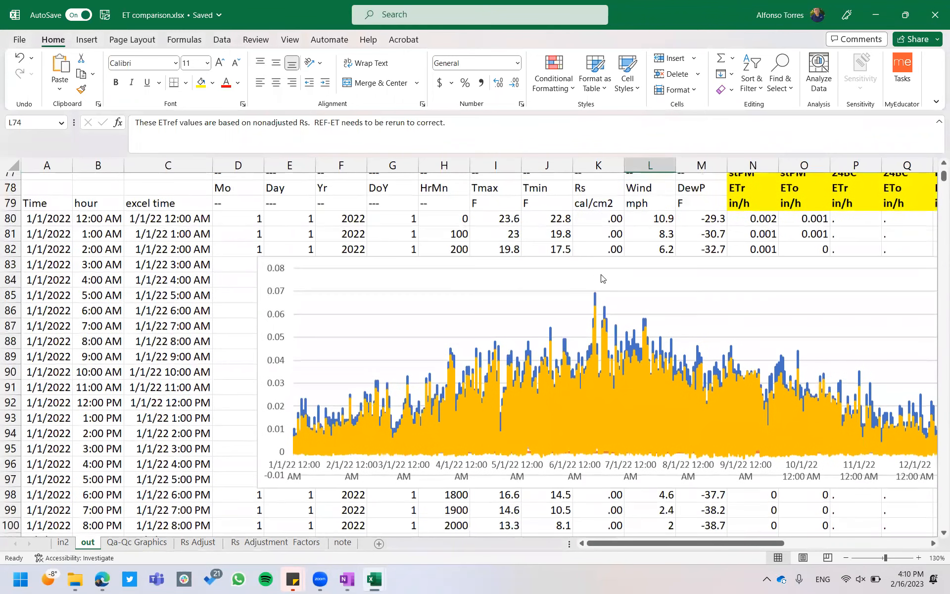
scroll(194, 370, right, 2)
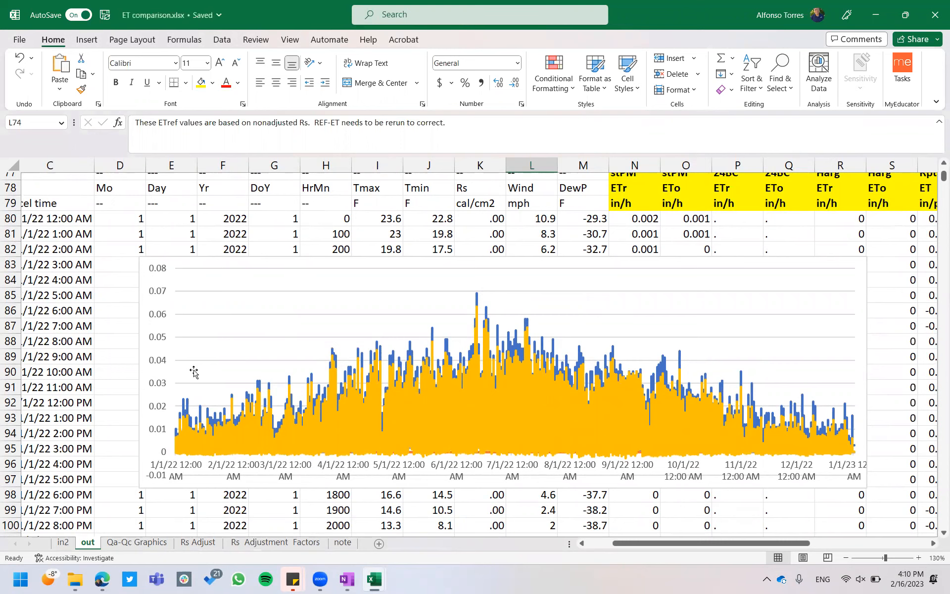
scroll(193, 372, up, 1)
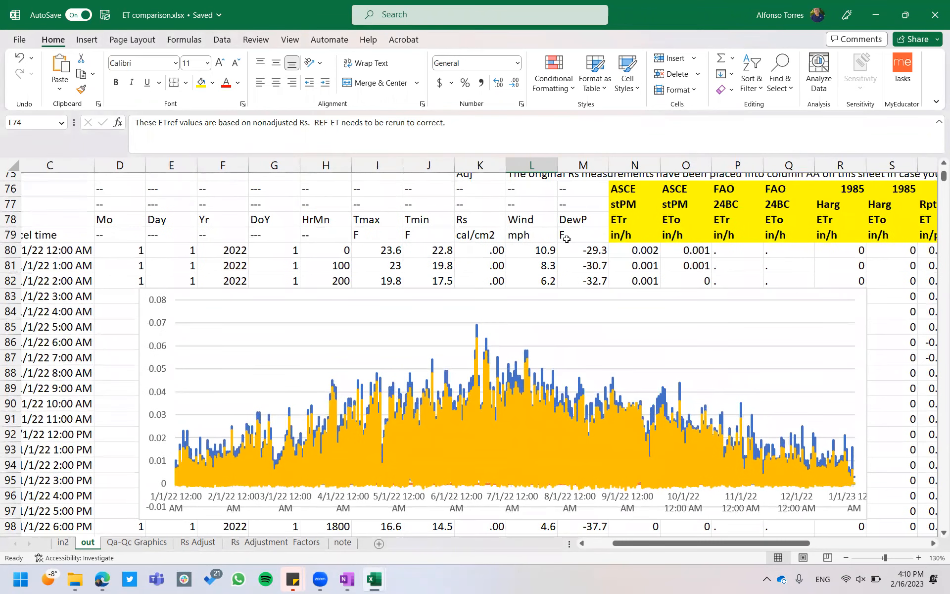
click(833, 208)
scroll(833, 208, right, 2)
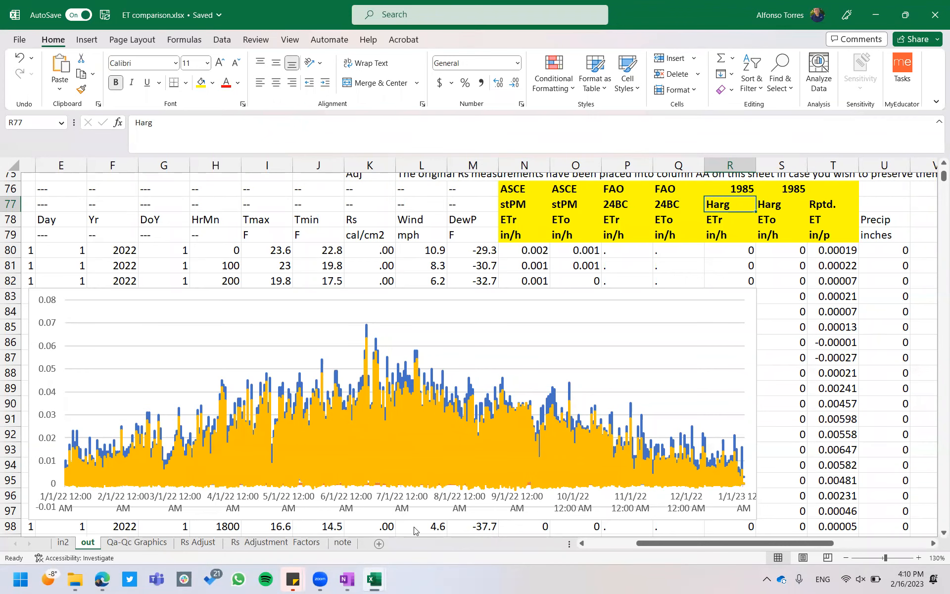
Step: Check the first etr value in G6 of the Modena hourly weather CSV, then switch back to ET comparison.xlsx
click(374, 580)
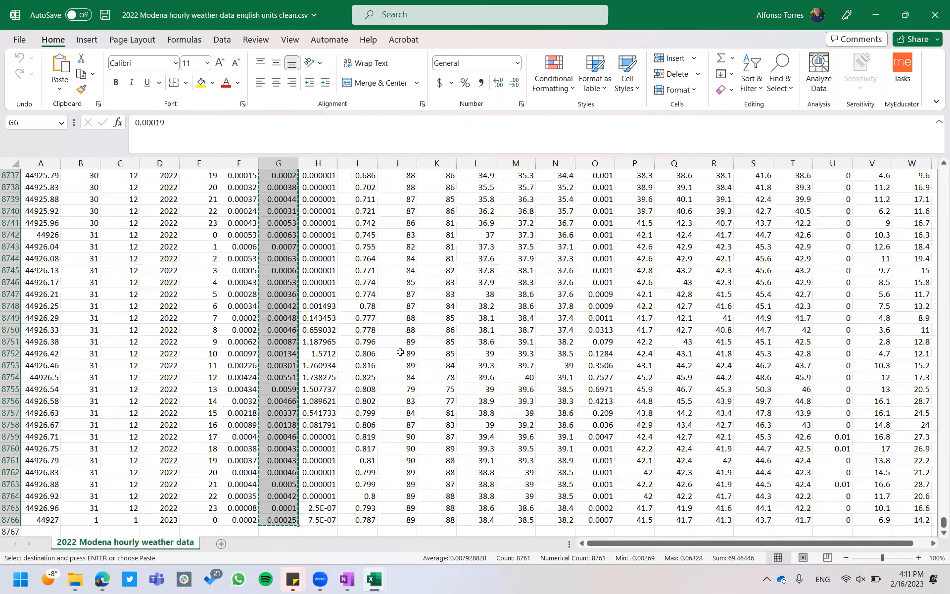
right_click(395, 350)
scroll(364, 318, up, 20)
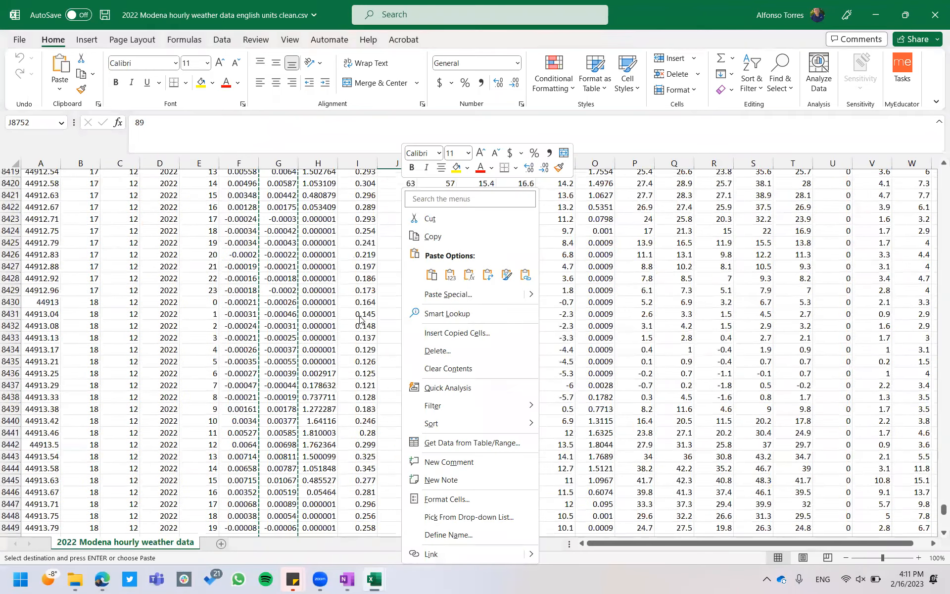
scroll(359, 315, up, 20)
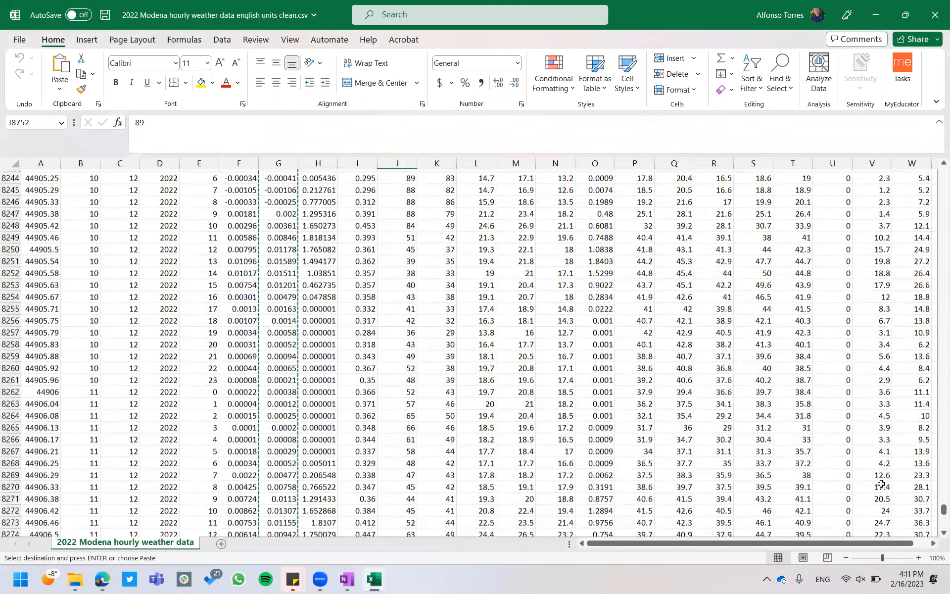
drag(936, 507, 935, 171)
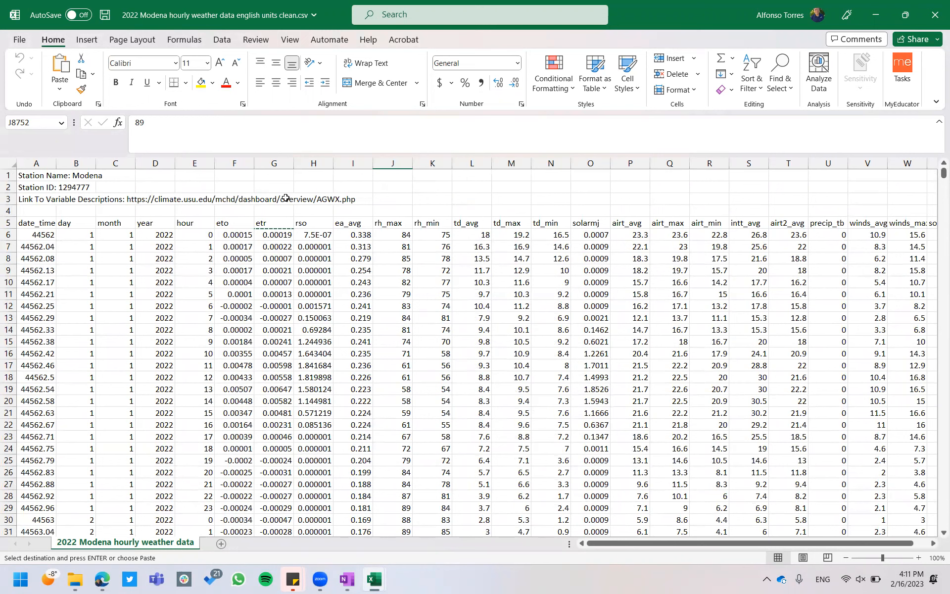
click(273, 238)
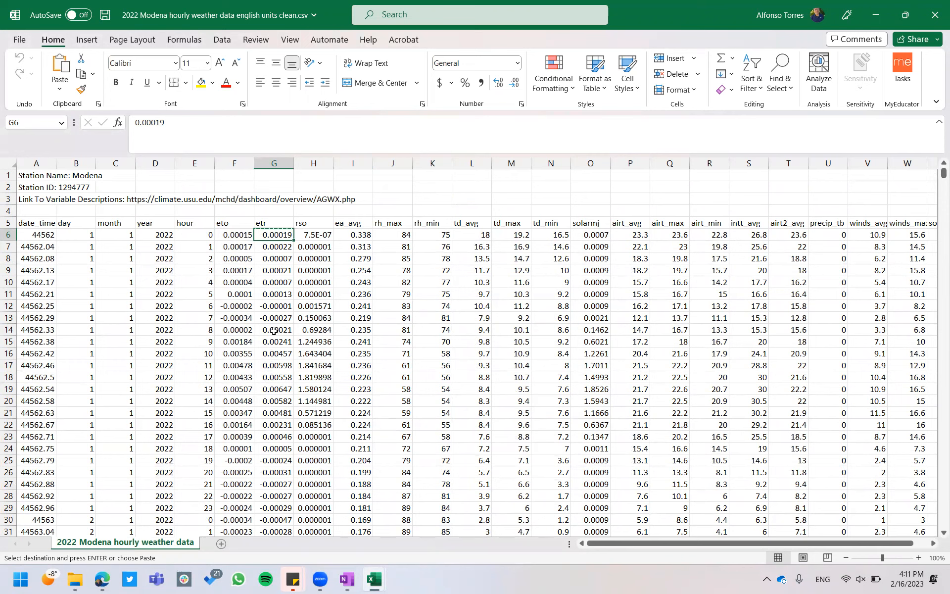
key(alt+Tab)
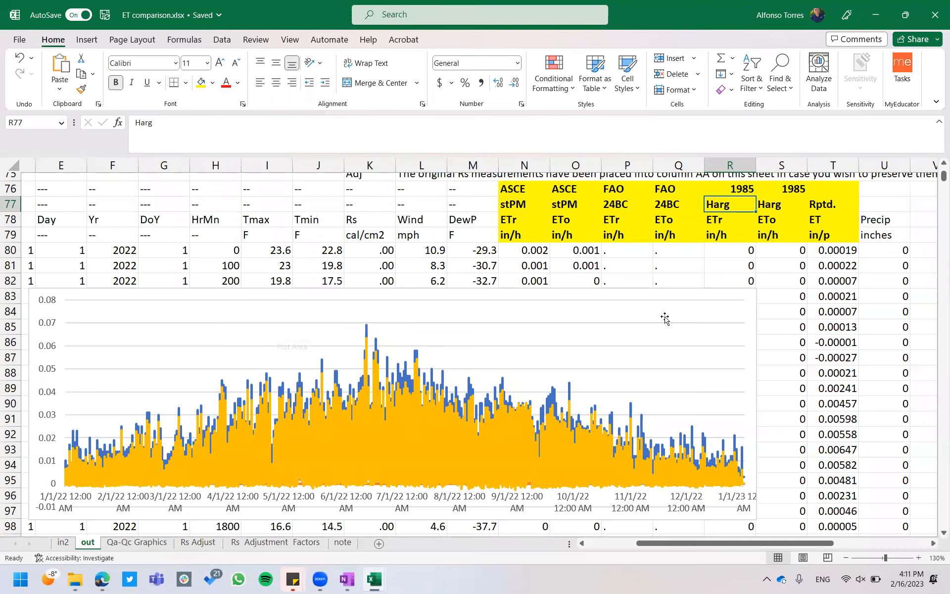
Step: Review the ETr columns N, P and R and the reported ET column T against the series and date axis plotted in the chart
click(825, 251)
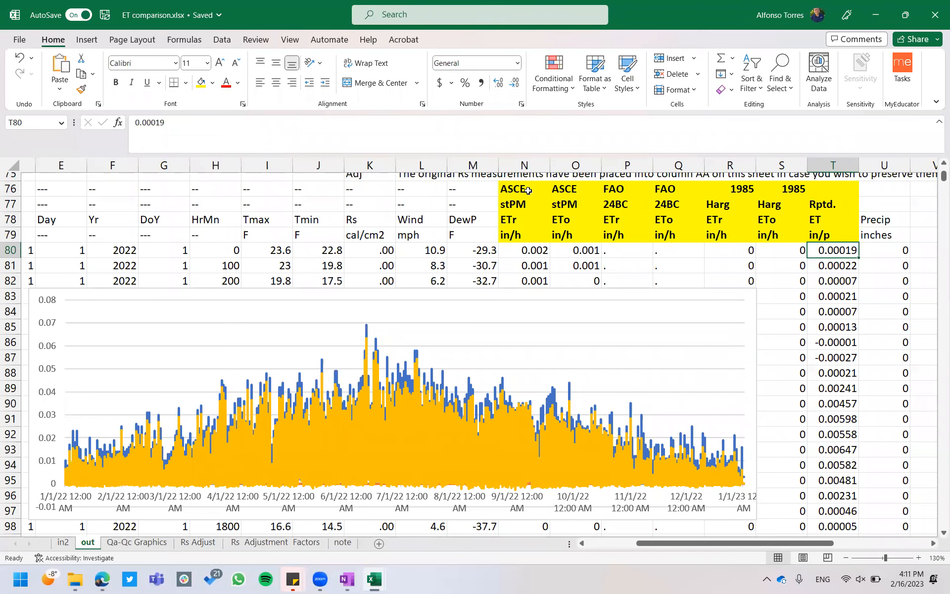
click(526, 166)
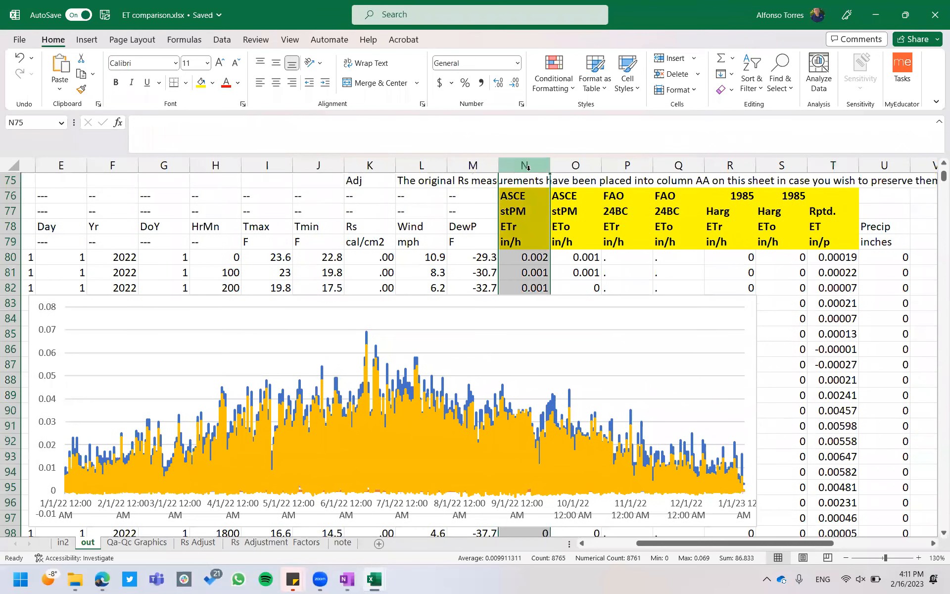
click(622, 165)
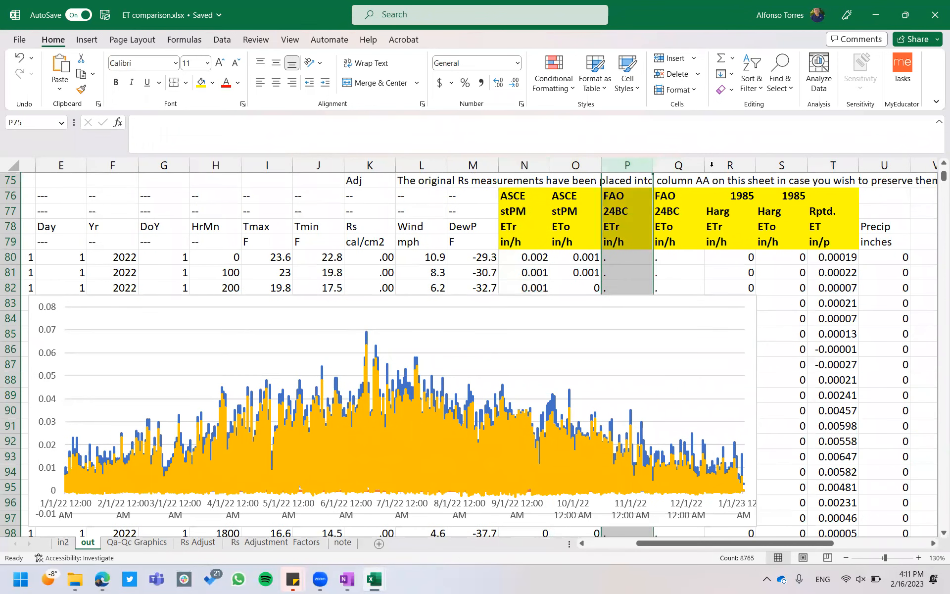
click(726, 165)
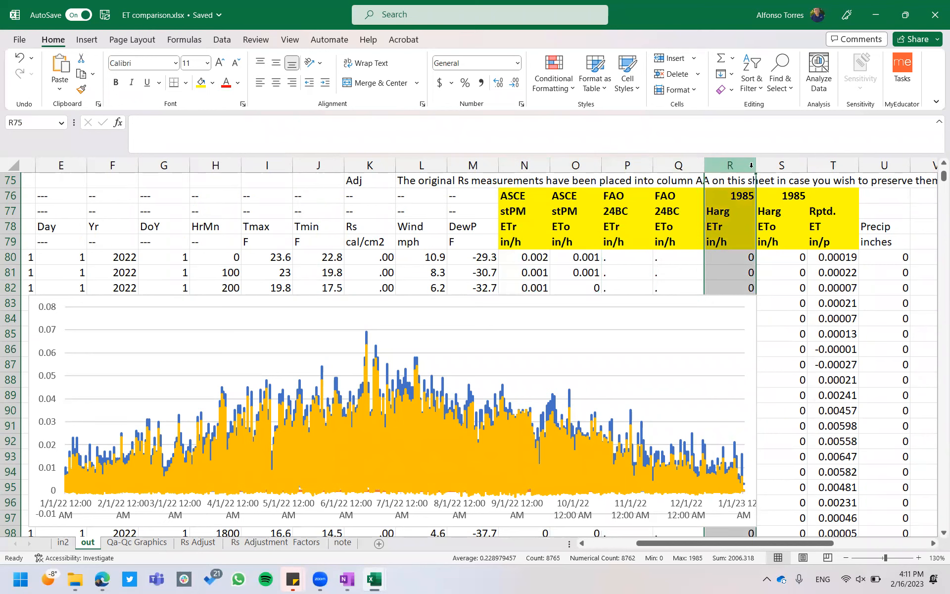
click(828, 167)
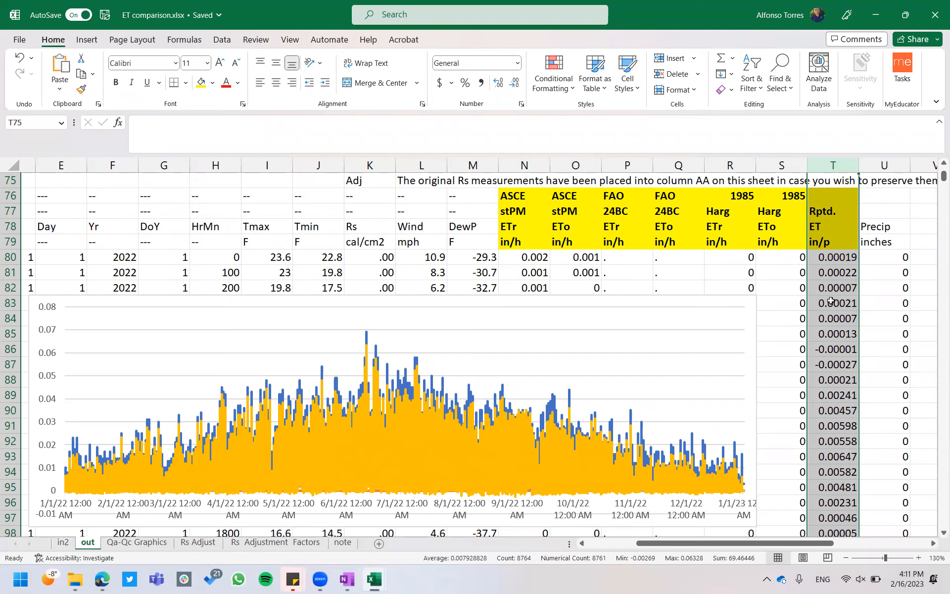
click(728, 213)
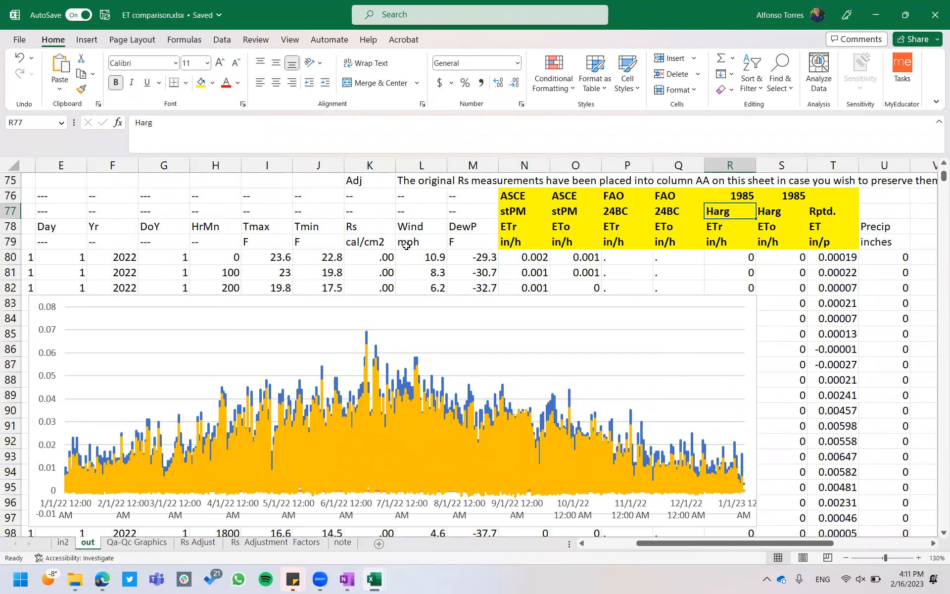
scroll(381, 255, down, 2)
scroll(381, 255, down, 1)
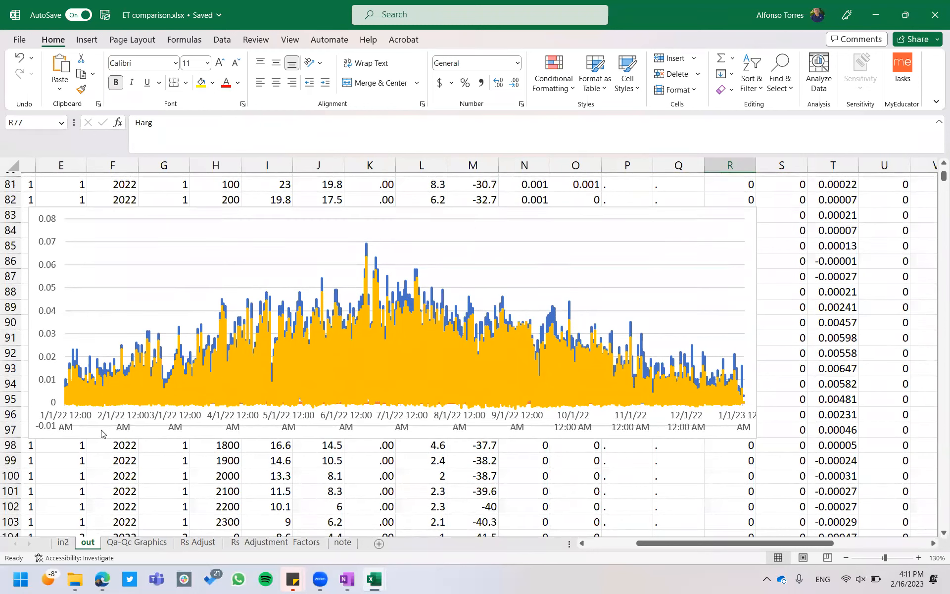
click(119, 418)
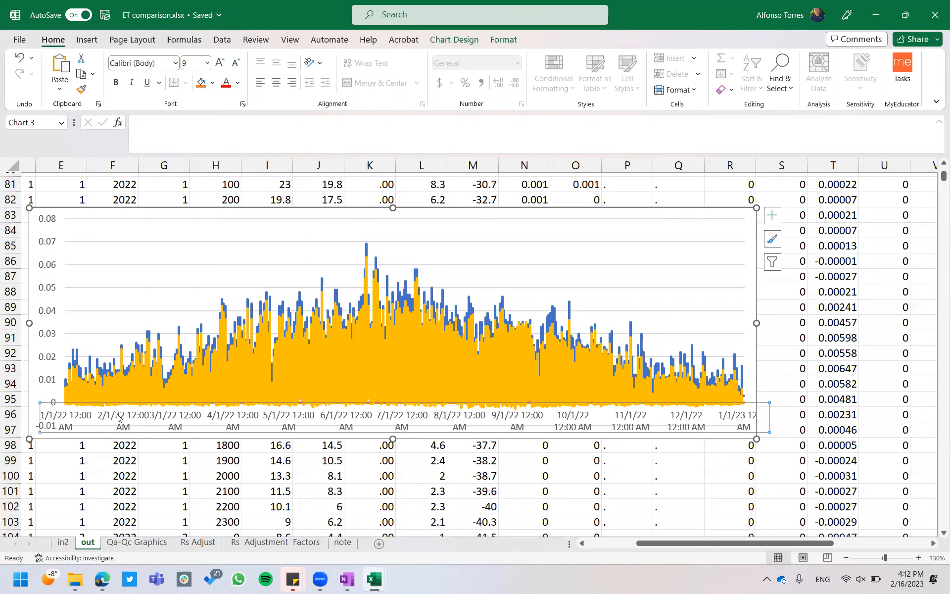
scroll(118, 418, up, 3)
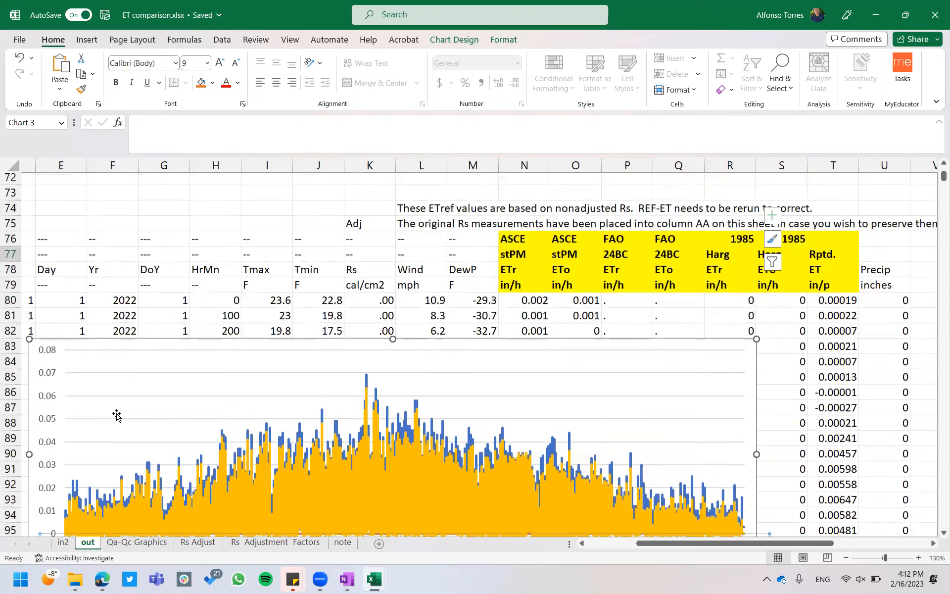
click(726, 257)
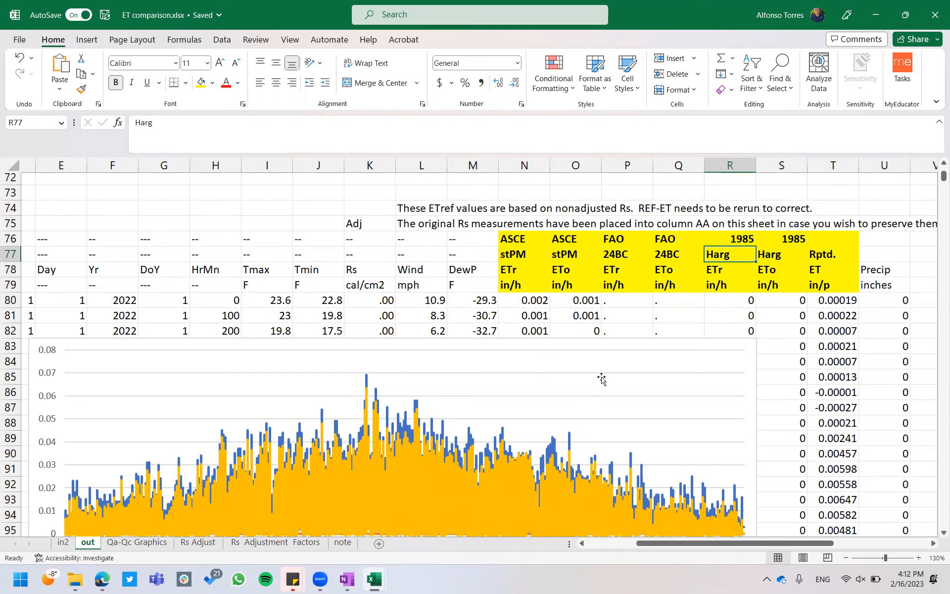
Step: Add a legend on the right side of the ETr chart and move the chart up to start at about row 79
click(594, 345)
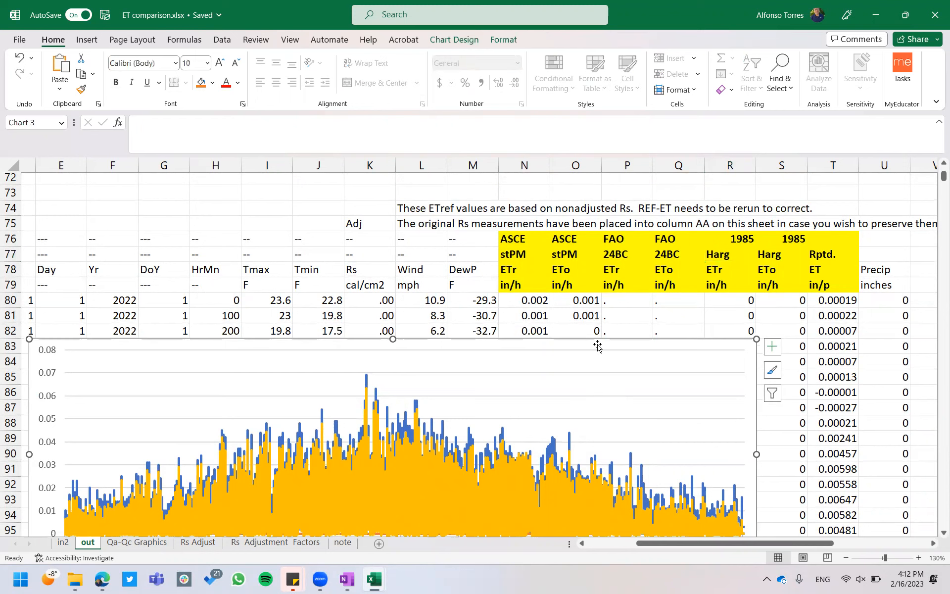
drag(597, 347, 607, 311)
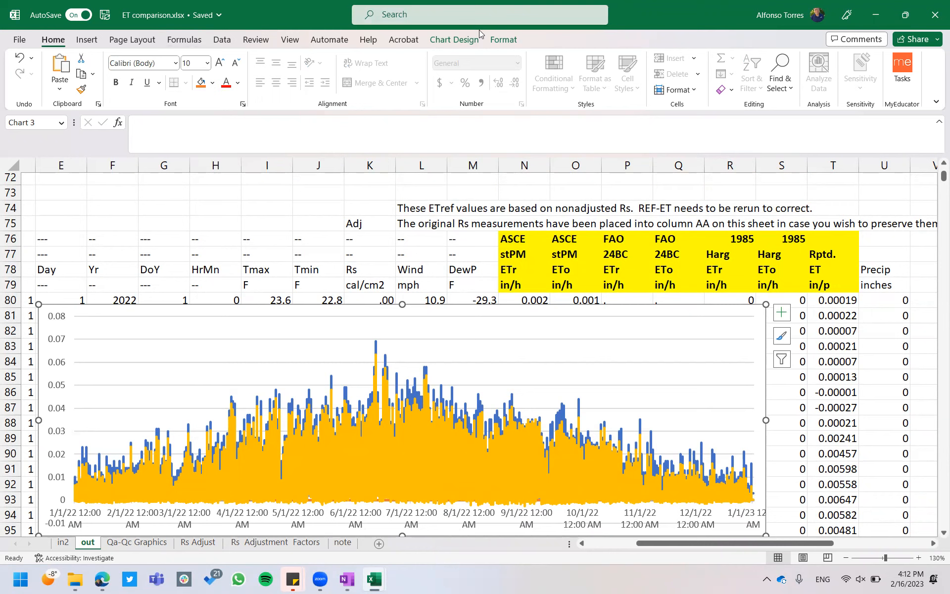
click(497, 42)
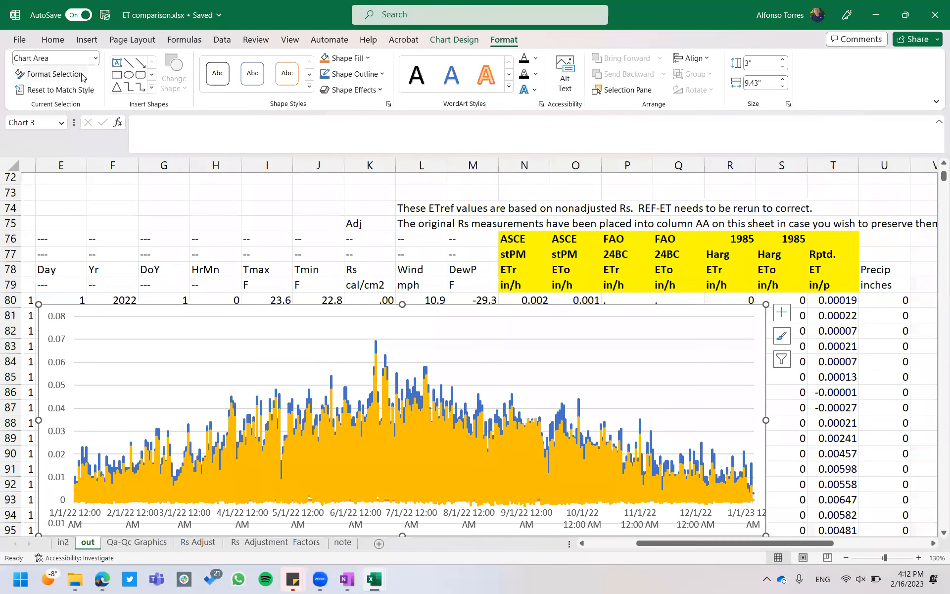
click(456, 40)
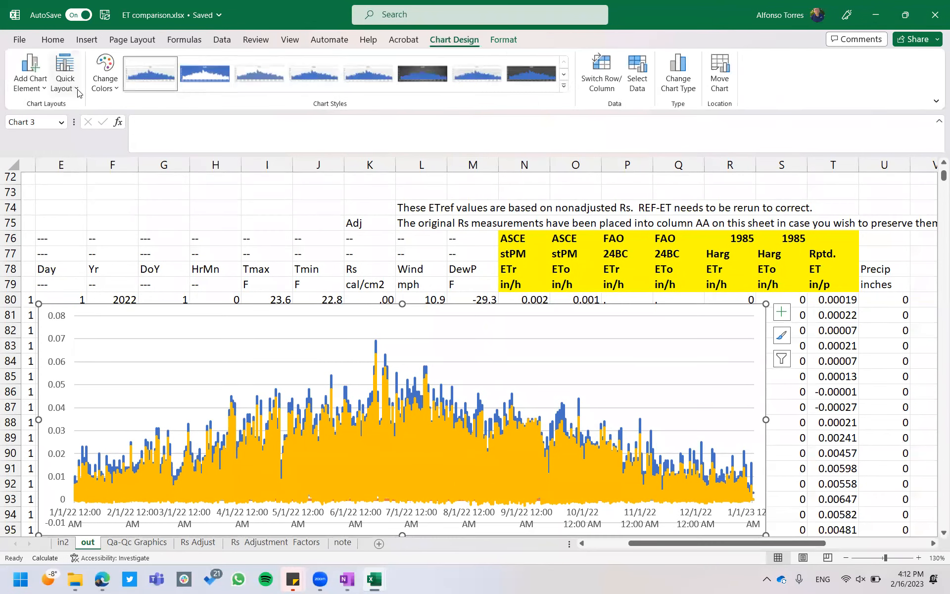
click(31, 82)
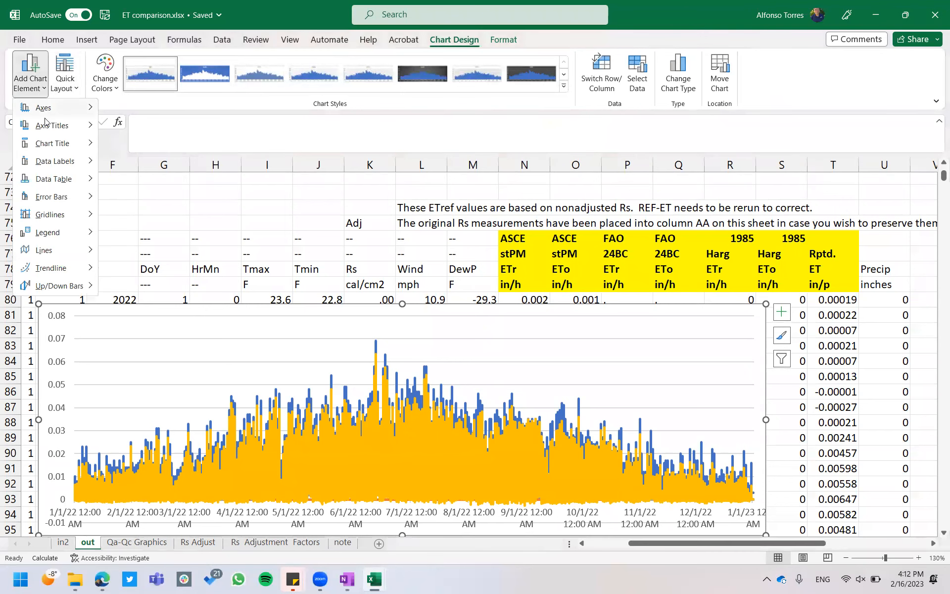
mouse_move(61, 230)
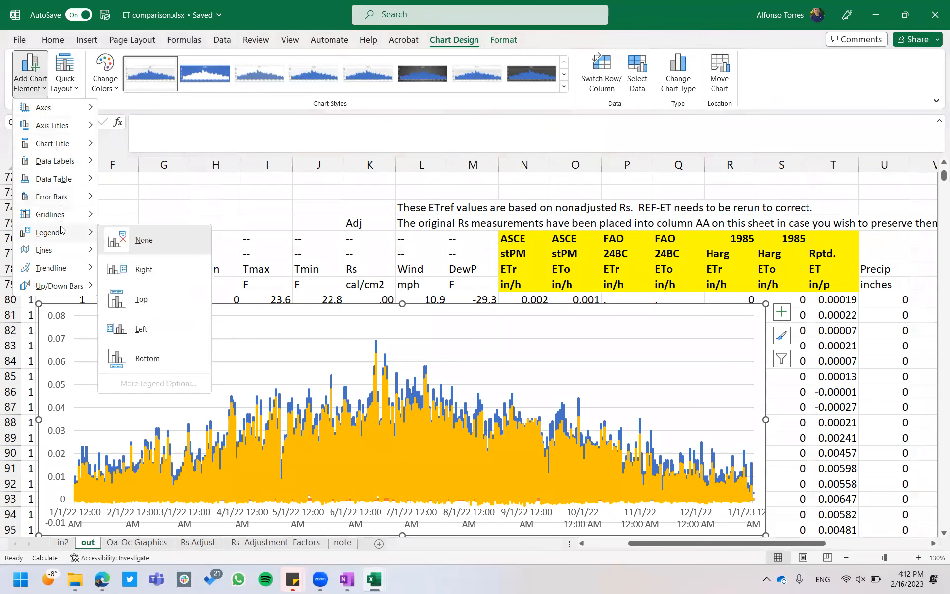
click(141, 270)
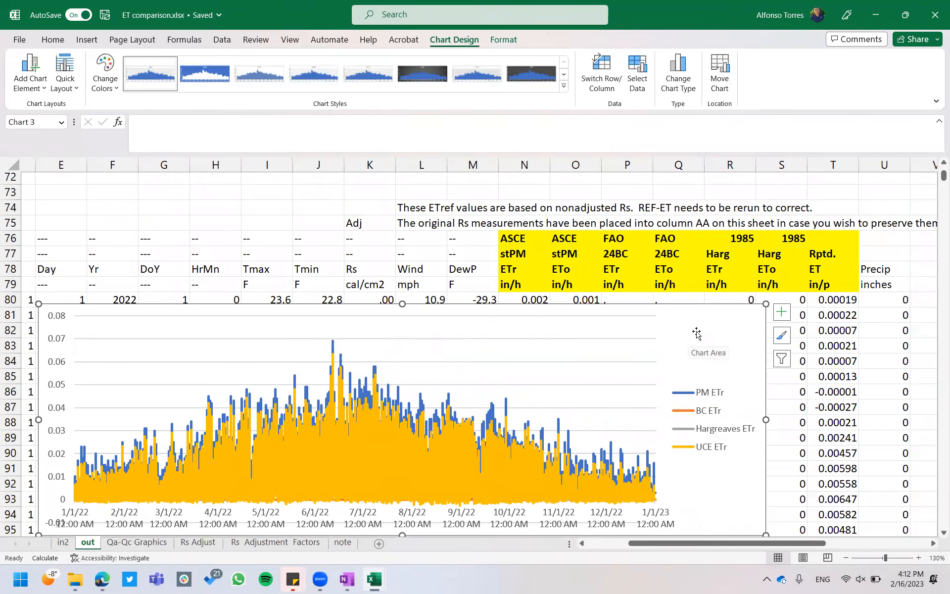
drag(696, 334, 706, 305)
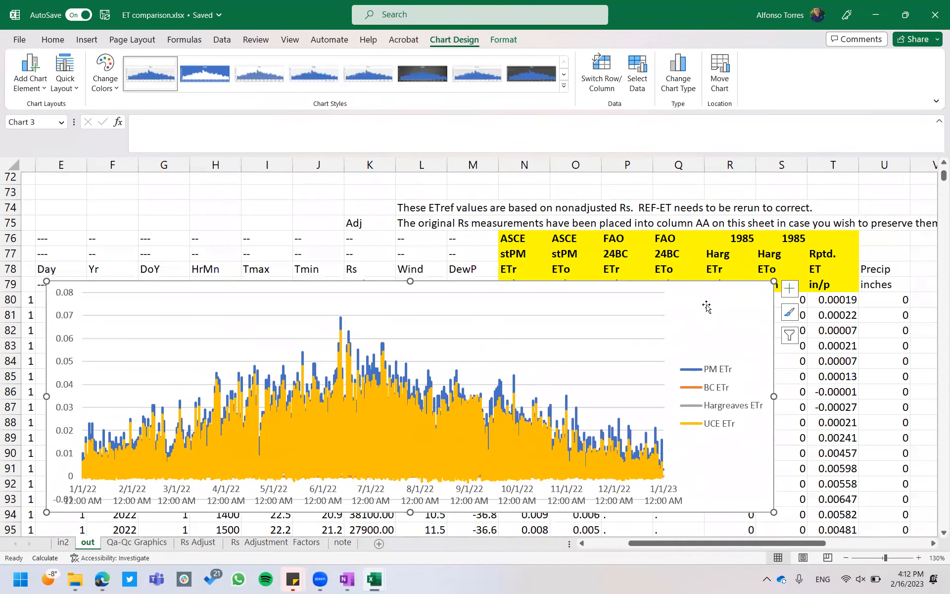
Step: Reorder the chart's data series to PM ETr, UCE ETr, Hargreaves ETr and BC ETr
click(638, 74)
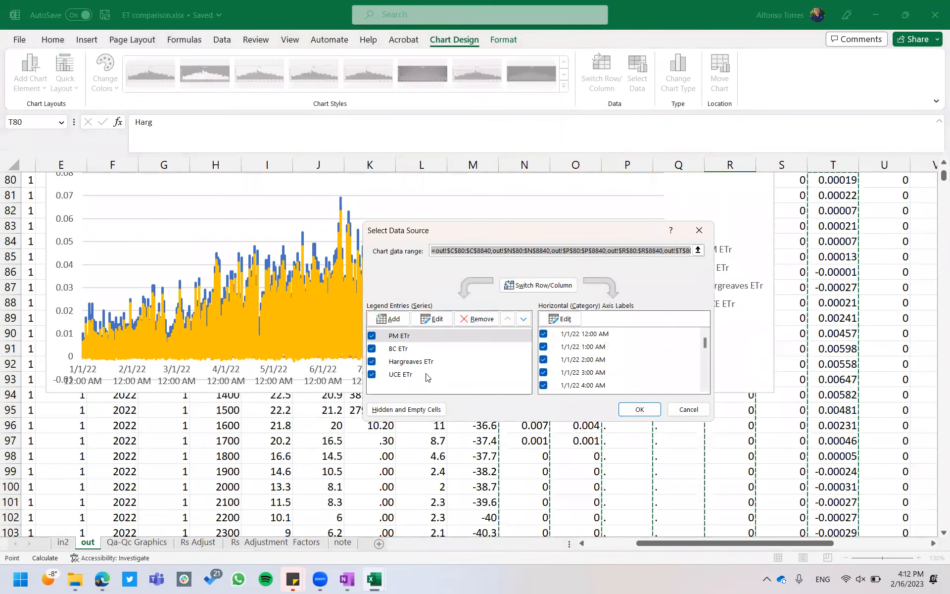
click(419, 352)
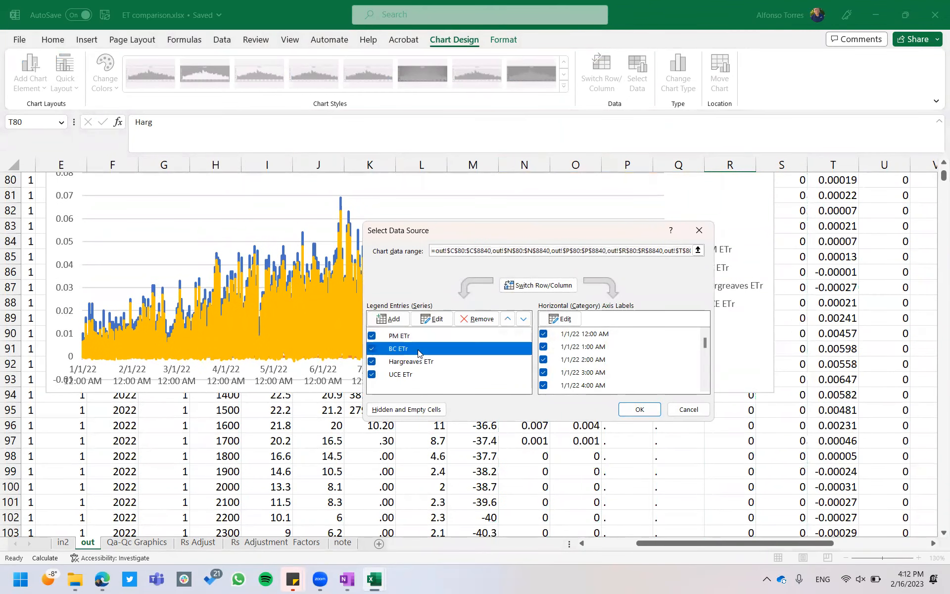
click(524, 320)
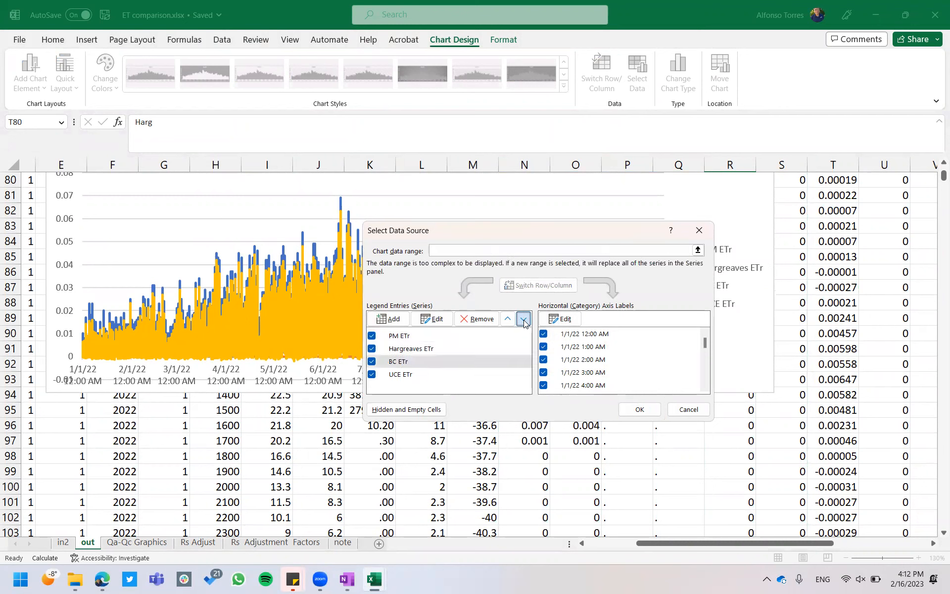
click(523, 320)
click(422, 359)
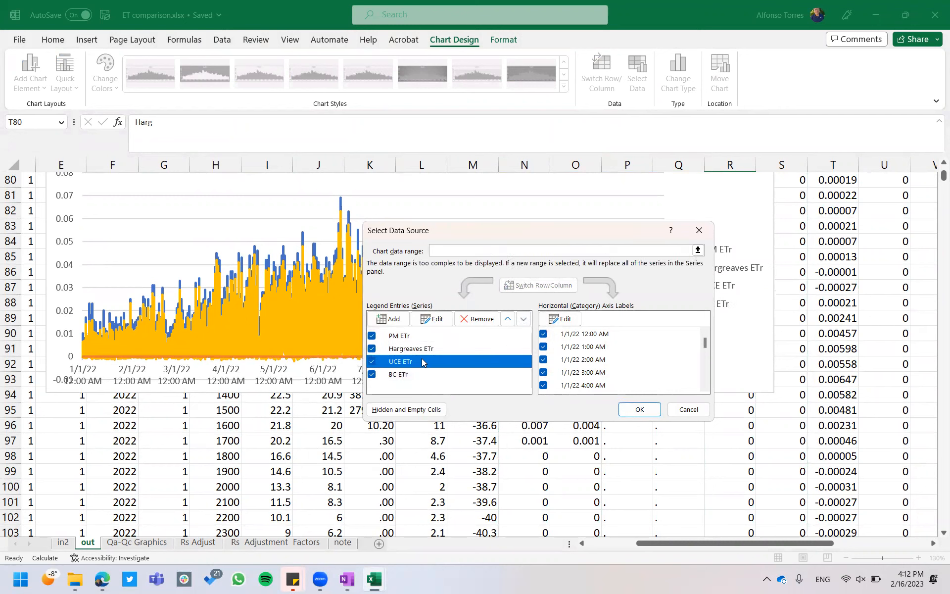
click(507, 320)
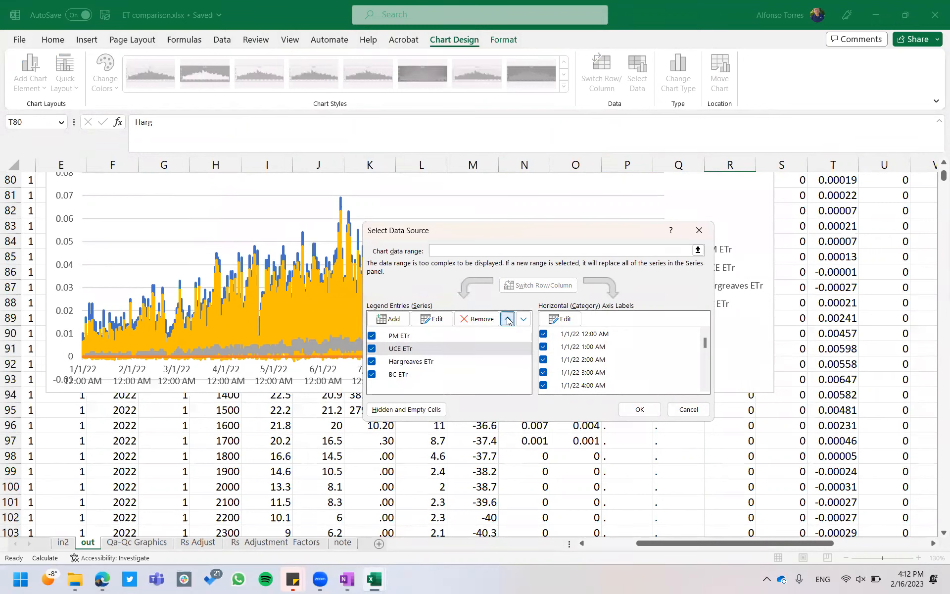
click(639, 410)
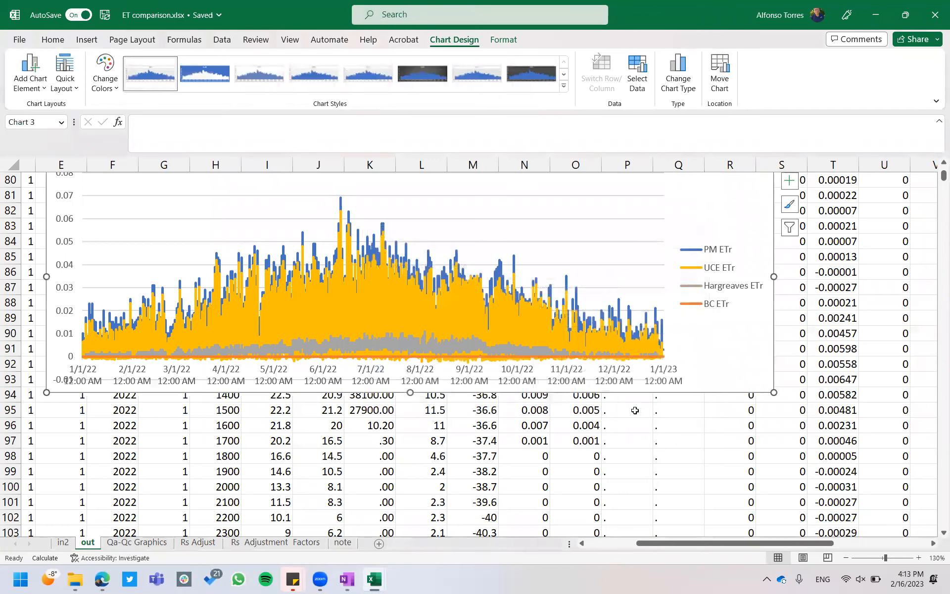
click(669, 456)
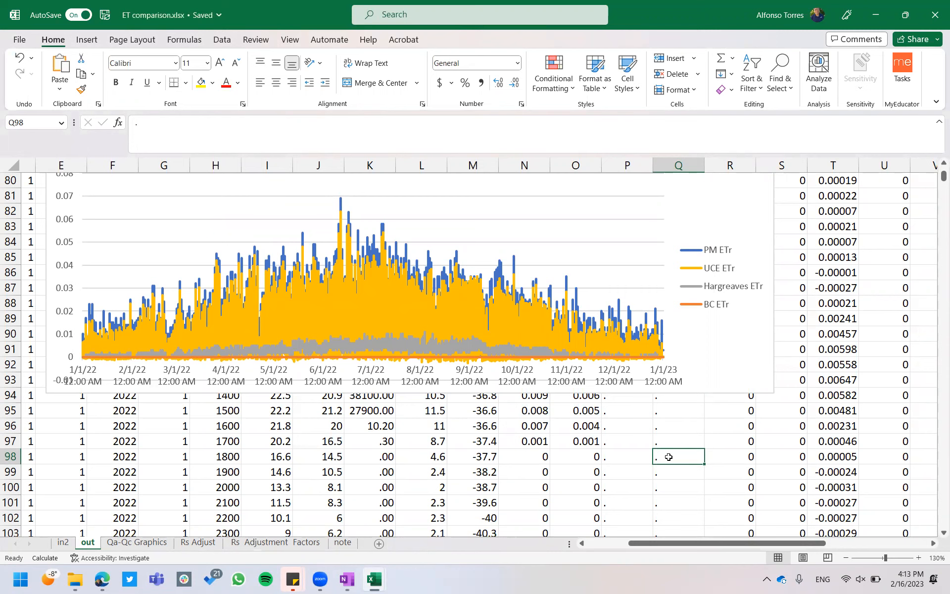
Step: Open the formatting options of the chart's horizontal axis and set the axis type to Date axis
click(665, 378)
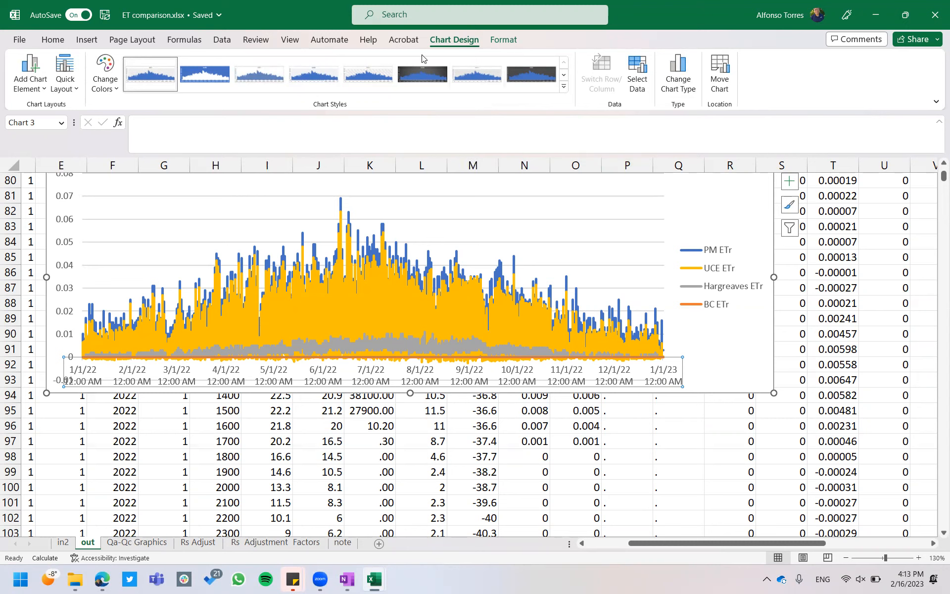
double_click(510, 376)
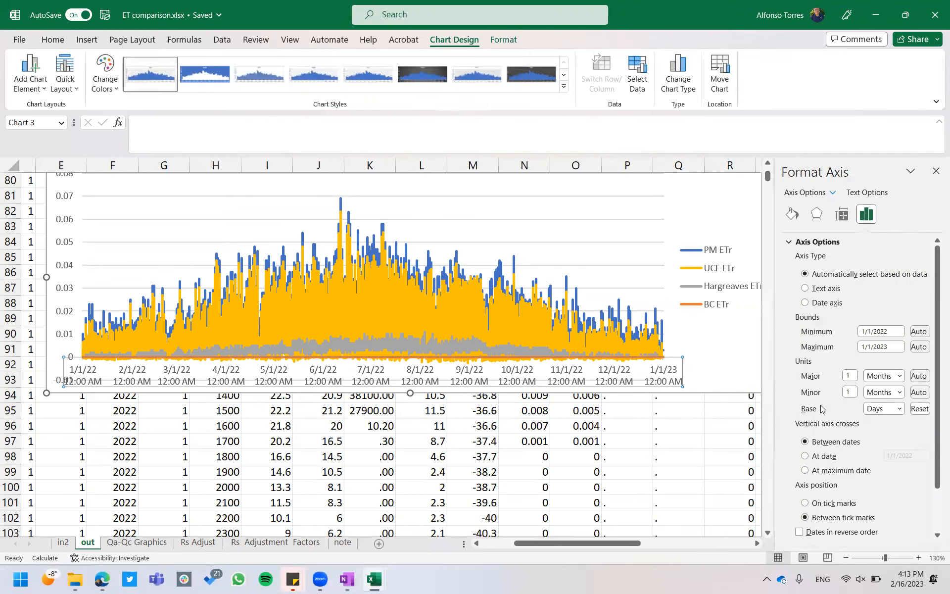
click(824, 308)
scroll(824, 308, down, 1)
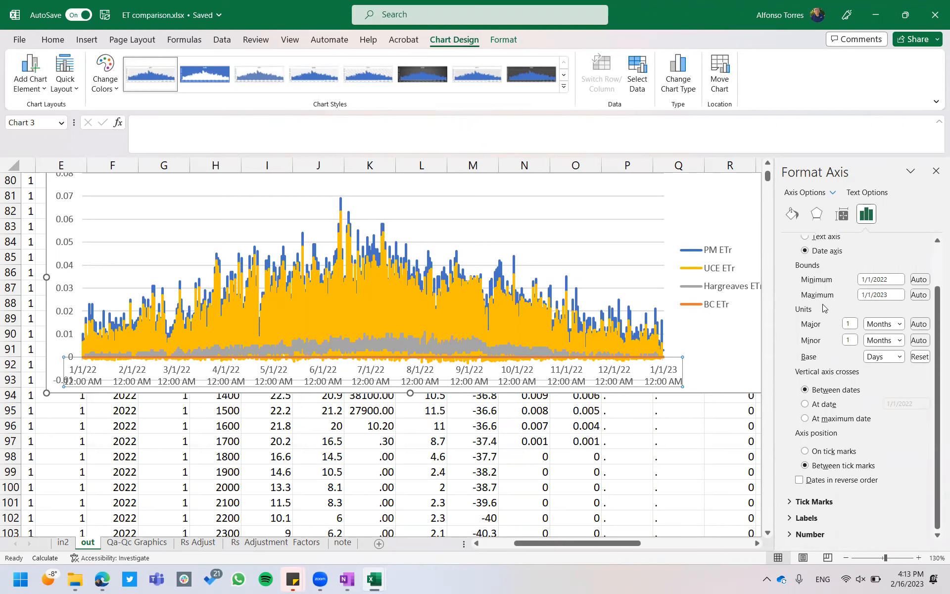
Step: Set the horizontal axis number format to the Date category with the day-month type 14-Mar
click(820, 534)
scroll(824, 480, down, 3)
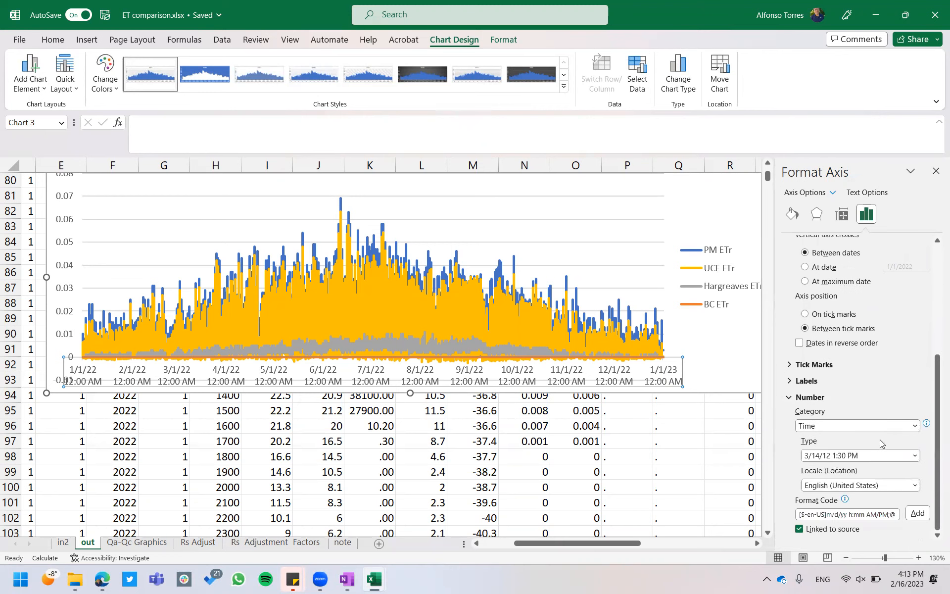
click(915, 455)
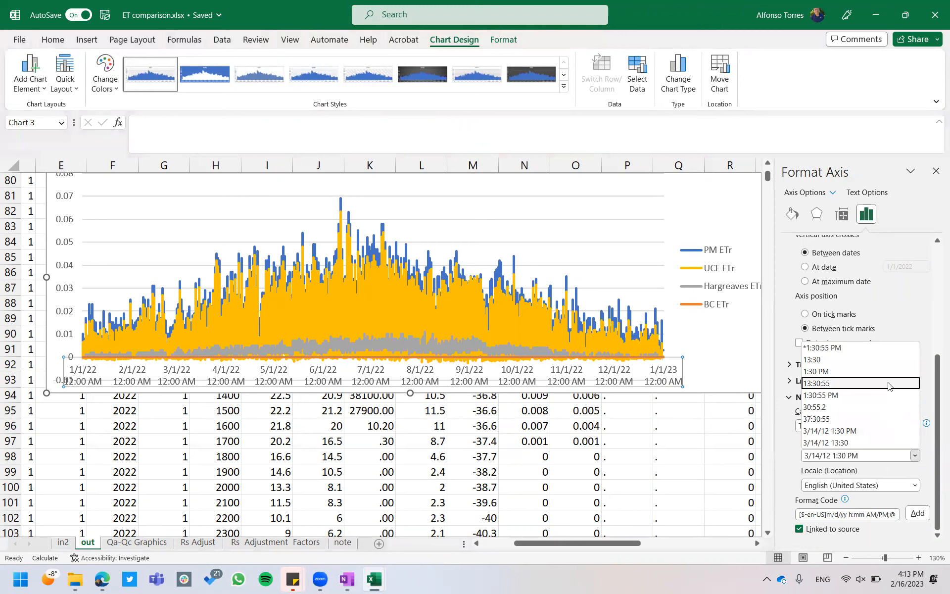
click(826, 430)
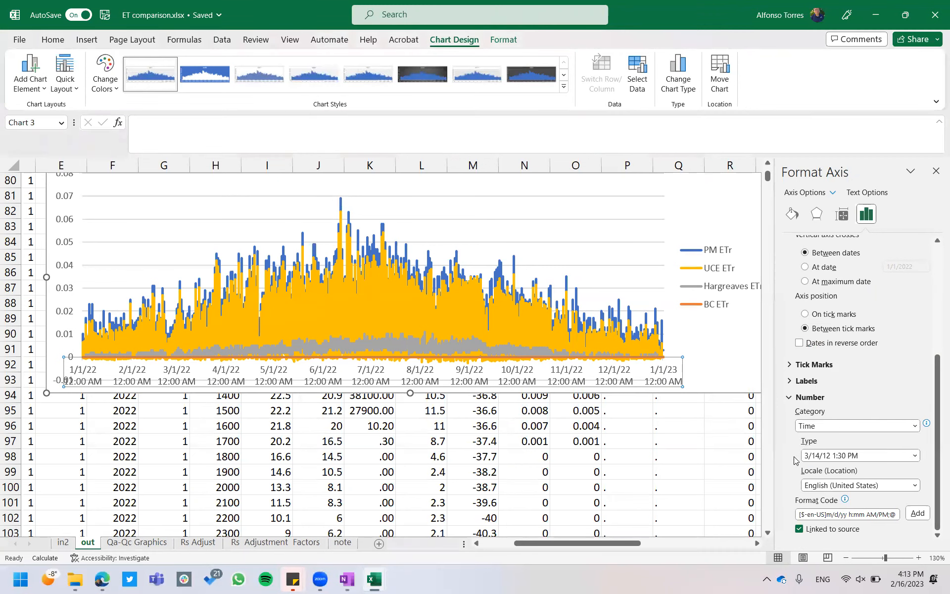
click(828, 427)
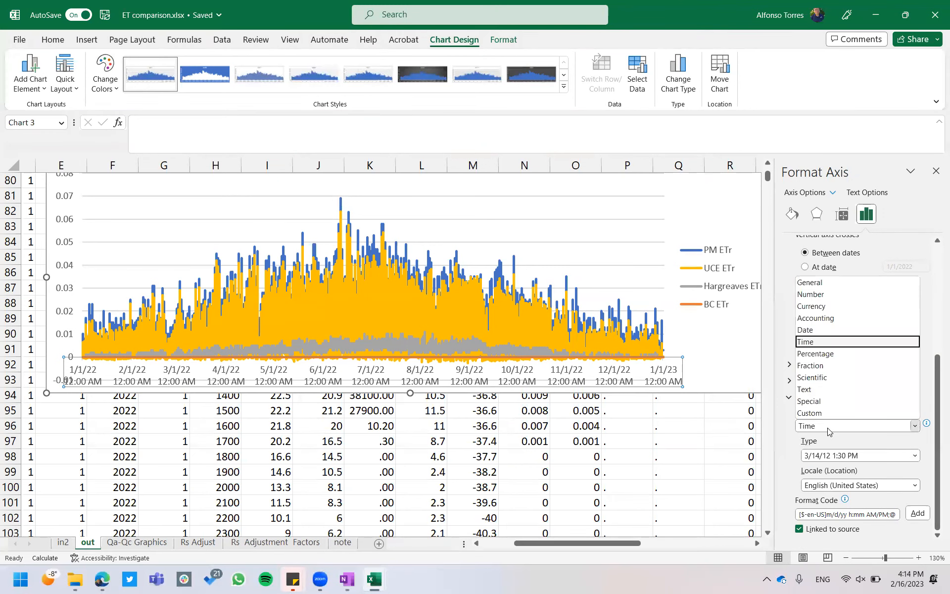
click(838, 330)
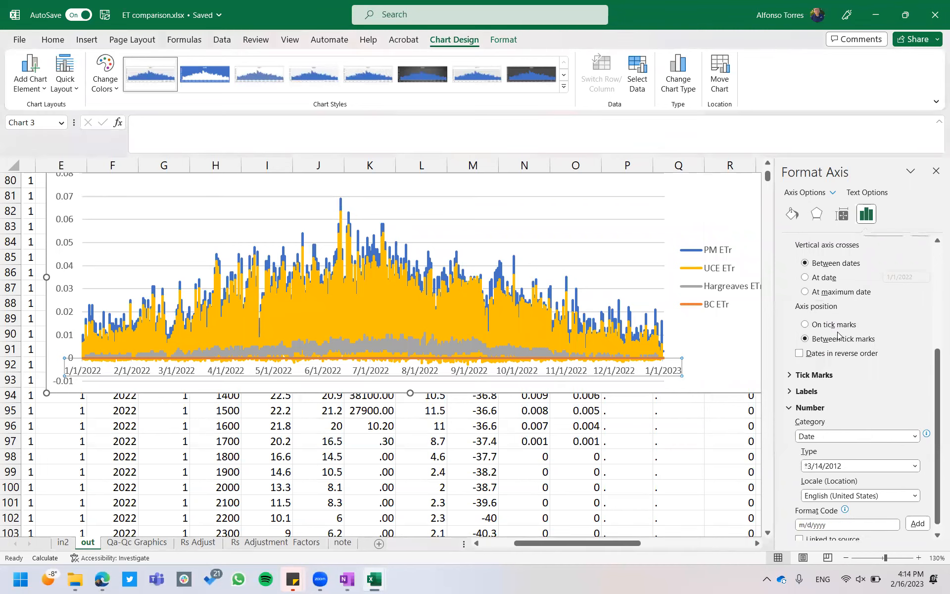
click(916, 466)
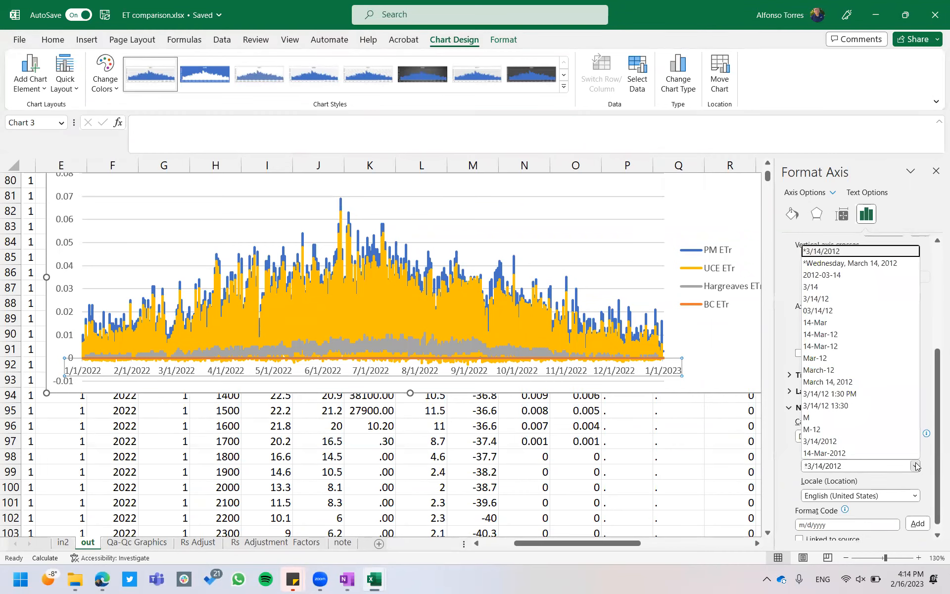
click(871, 329)
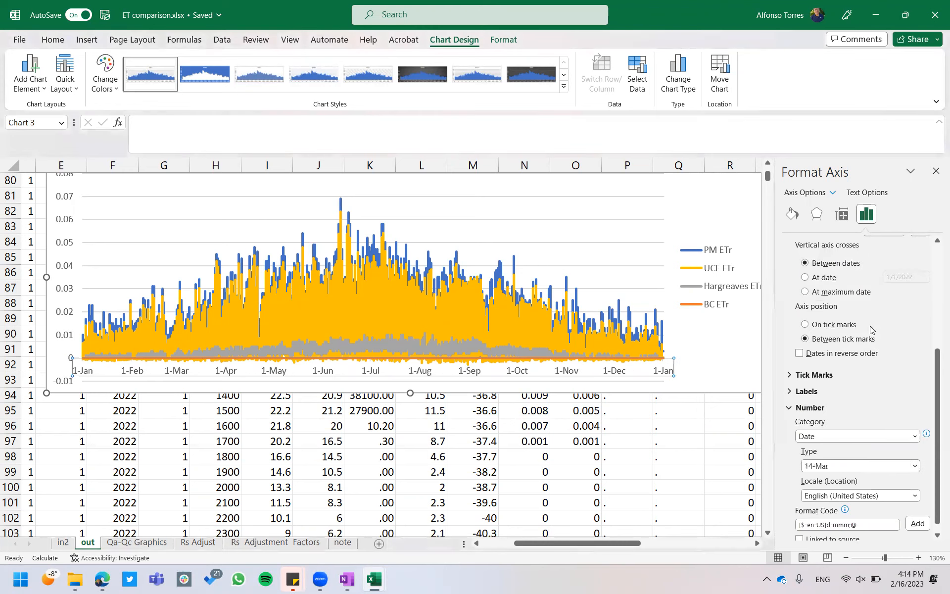
Step: Close the axis formatting options and return to the ETr chart with its column headings
click(694, 454)
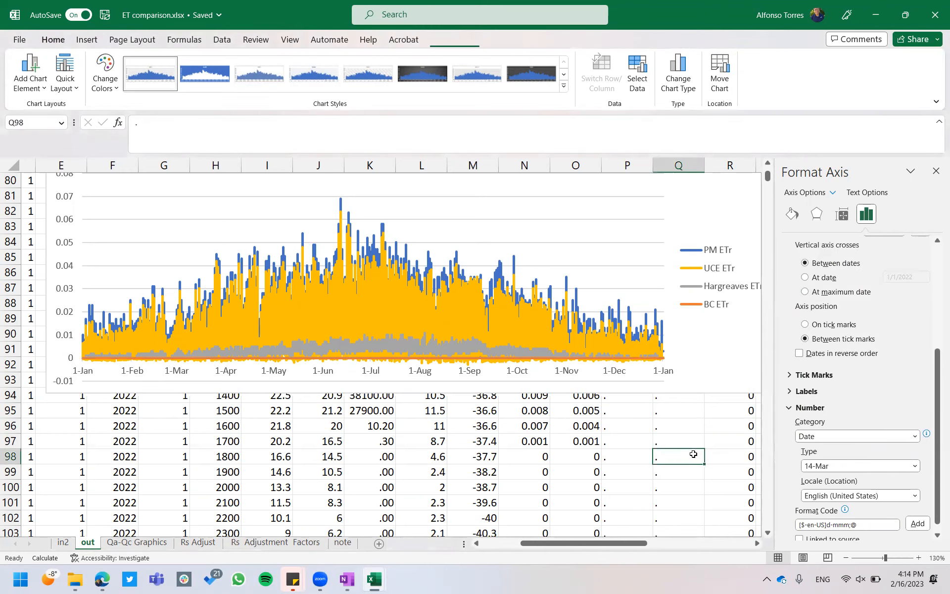
click(936, 171)
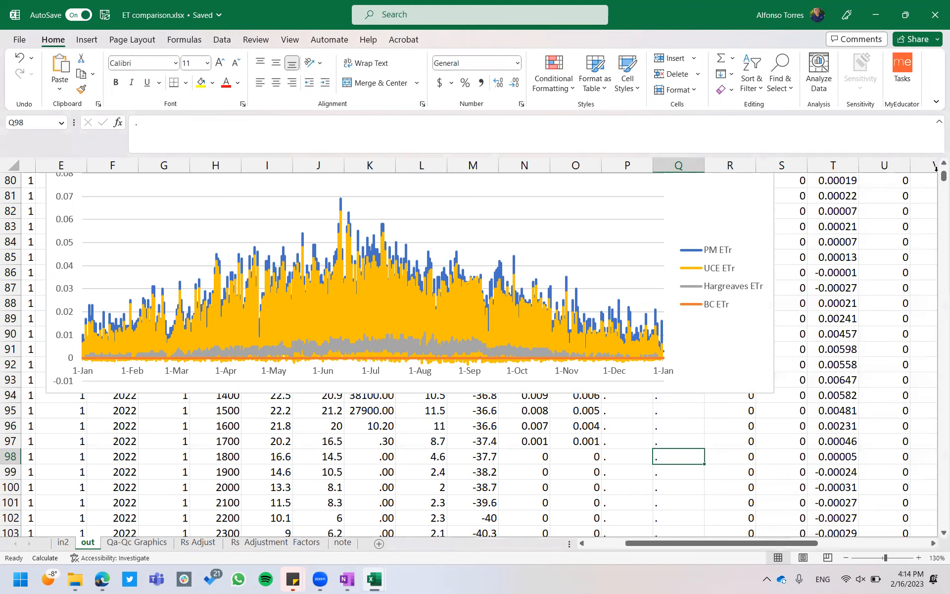
scroll(872, 292, up, 2)
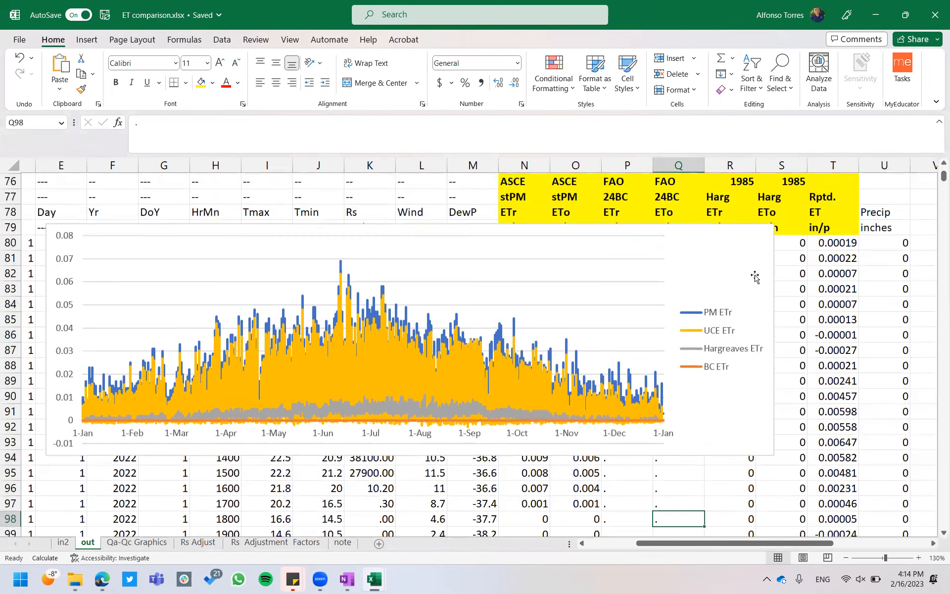
Step: Review the ETr chart's data series and horizontal axis labels in its data source settings, and close them without changes
click(726, 265)
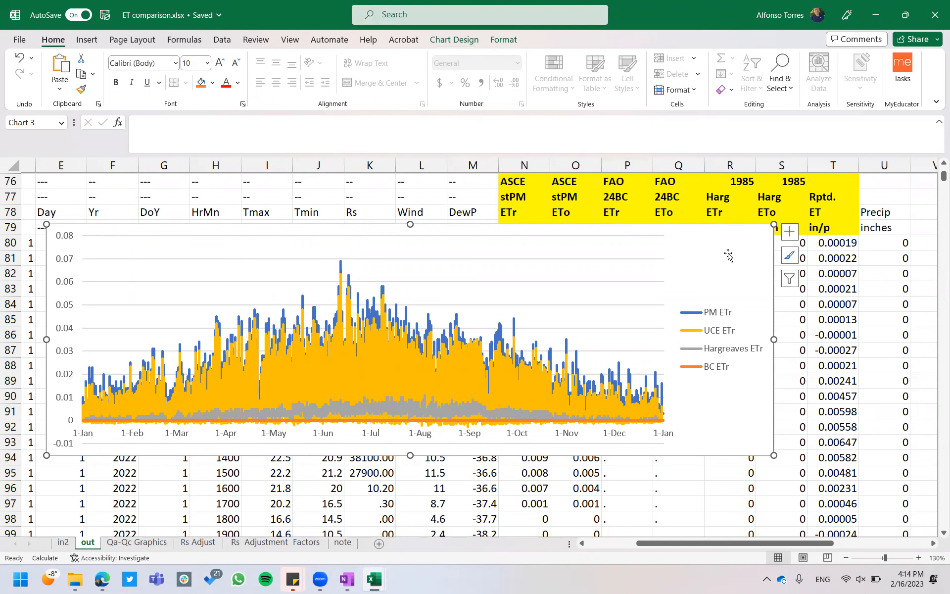
click(470, 39)
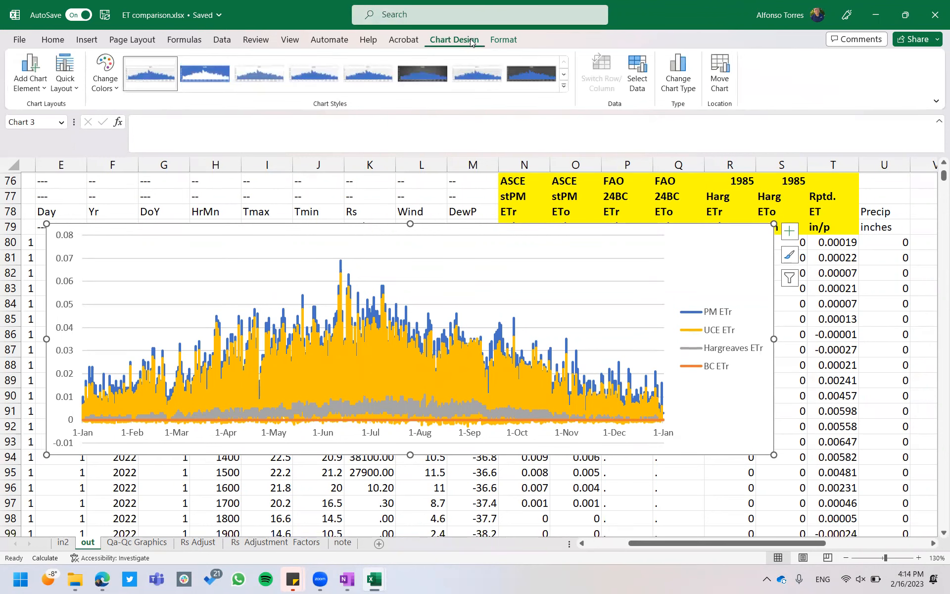
click(643, 73)
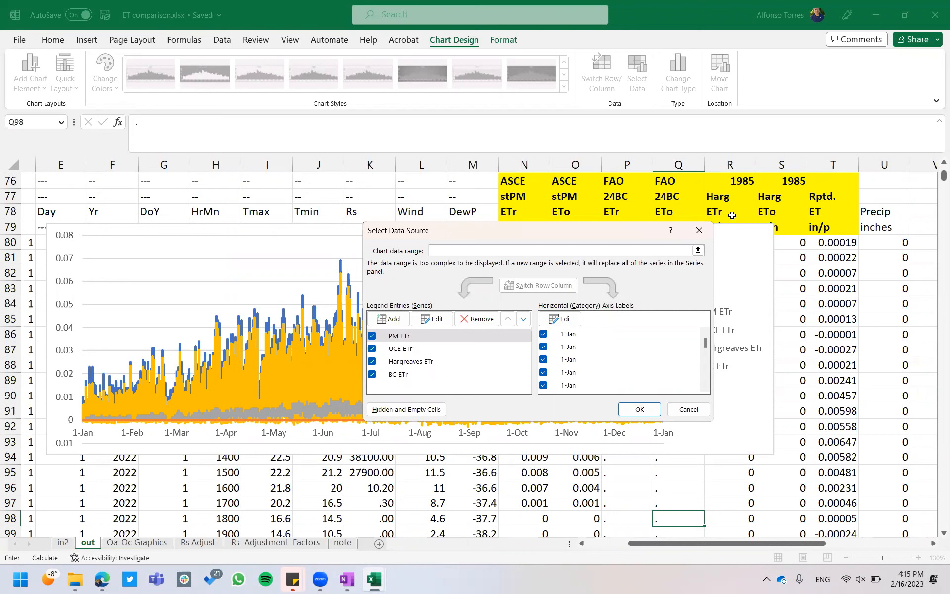
click(699, 230)
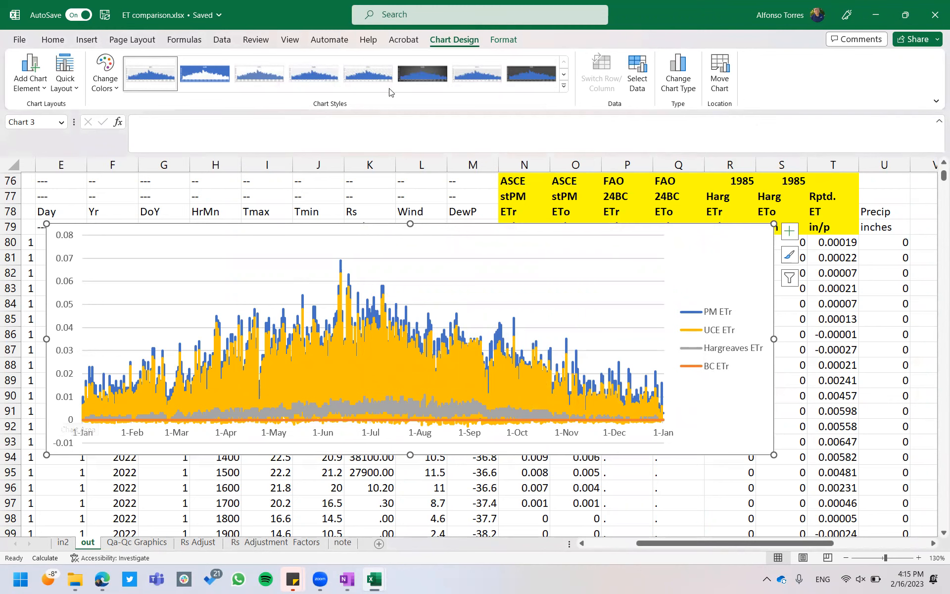
Step: Add a primary vertical axis title to the ETr chart reading "ET in/hr"
click(501, 44)
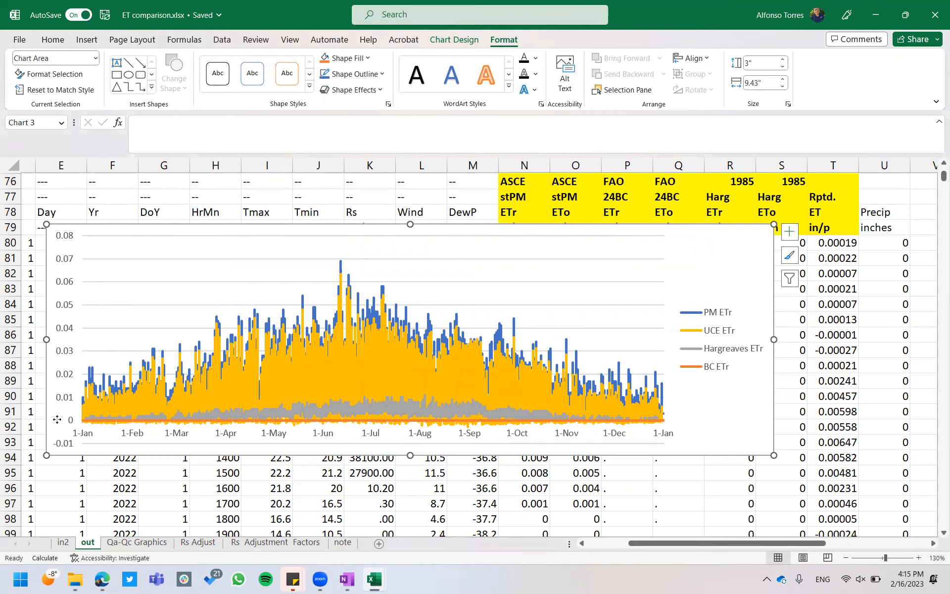
click(449, 44)
click(24, 88)
mouse_move(46, 134)
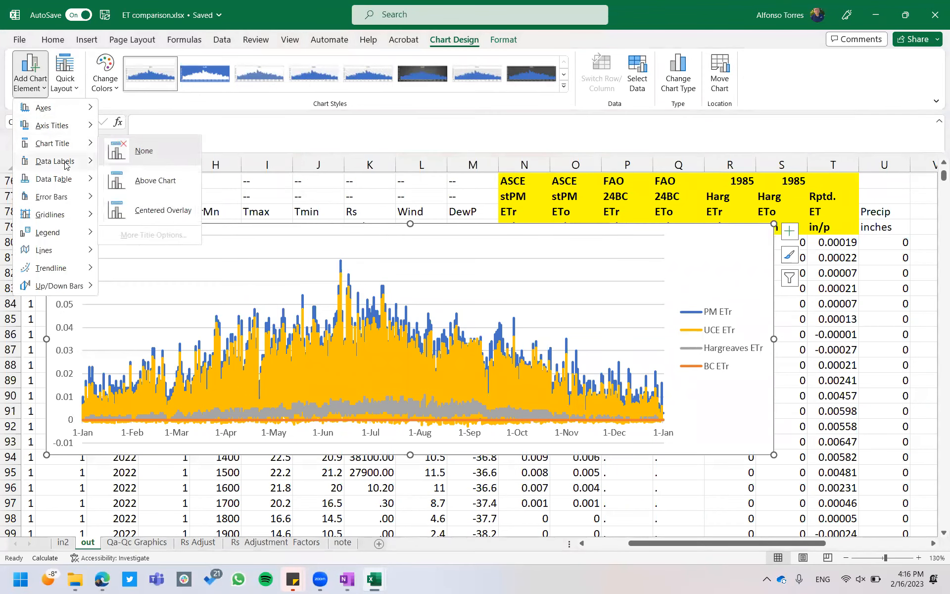
mouse_move(66, 128)
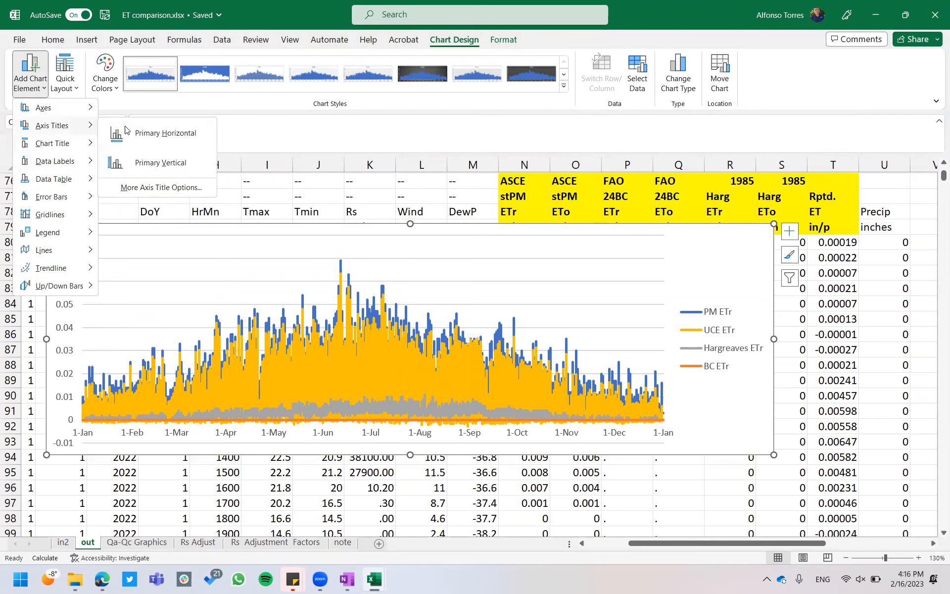
click(145, 158)
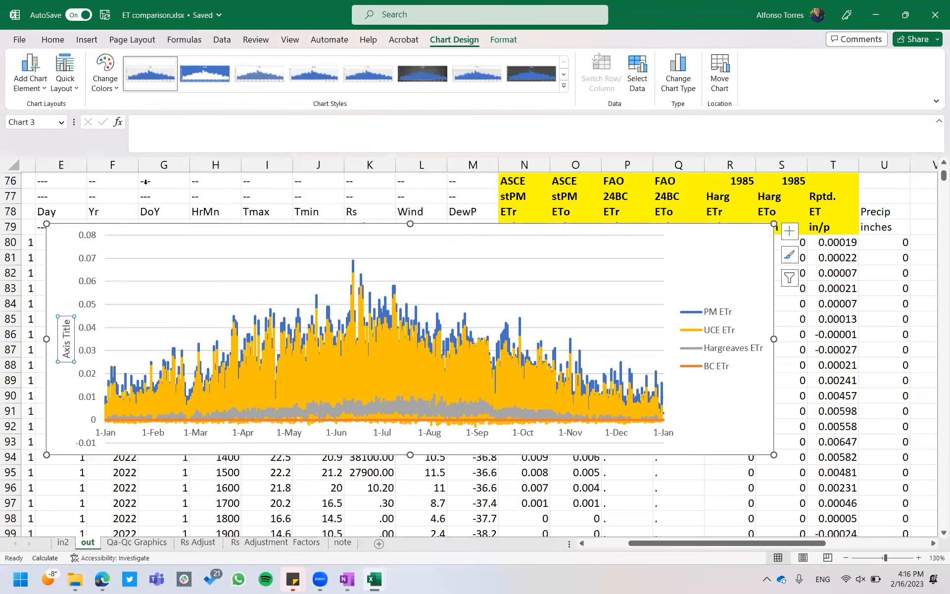
click(68, 334)
triple_click(67, 335)
text(E)
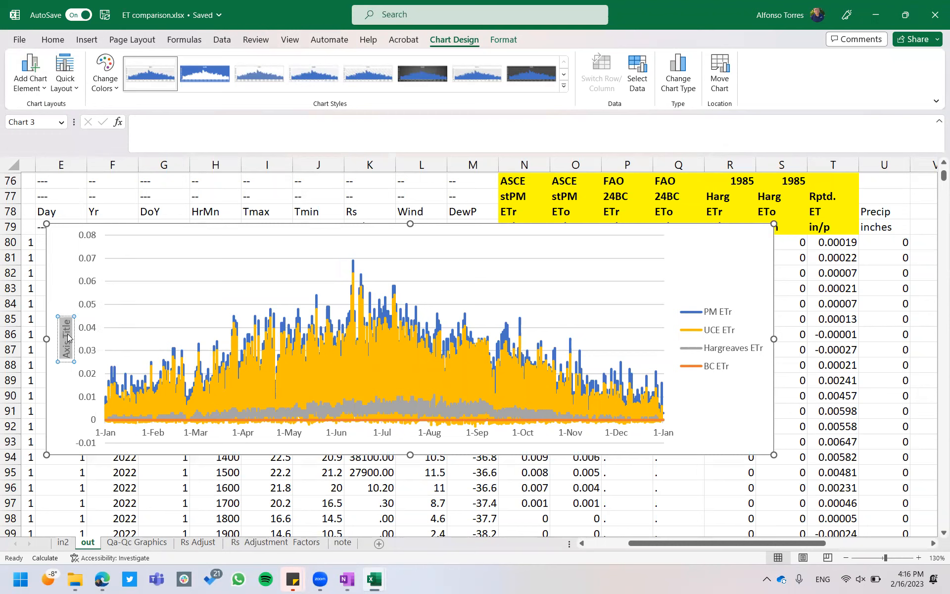
text(T in/hr)
click(80, 207)
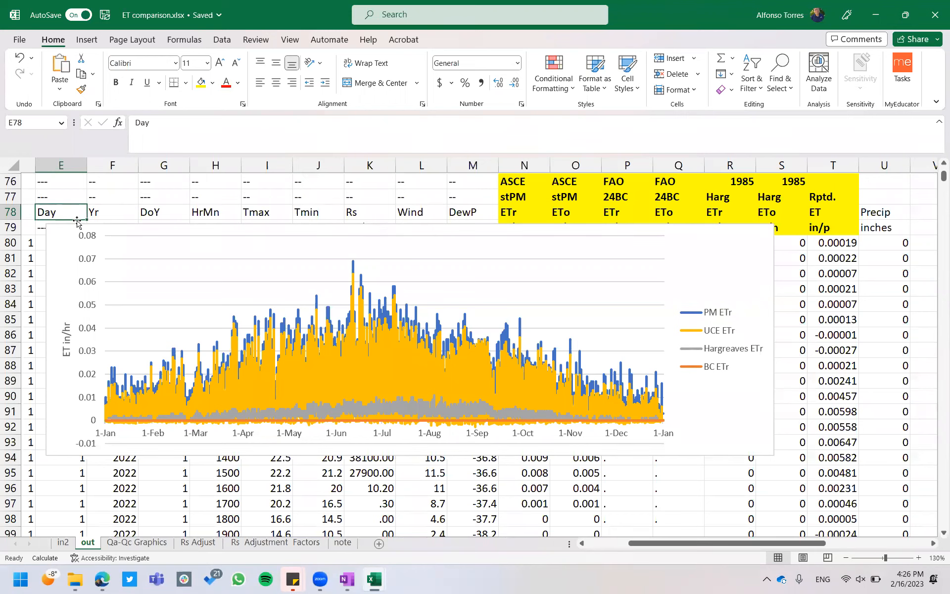
click(74, 206)
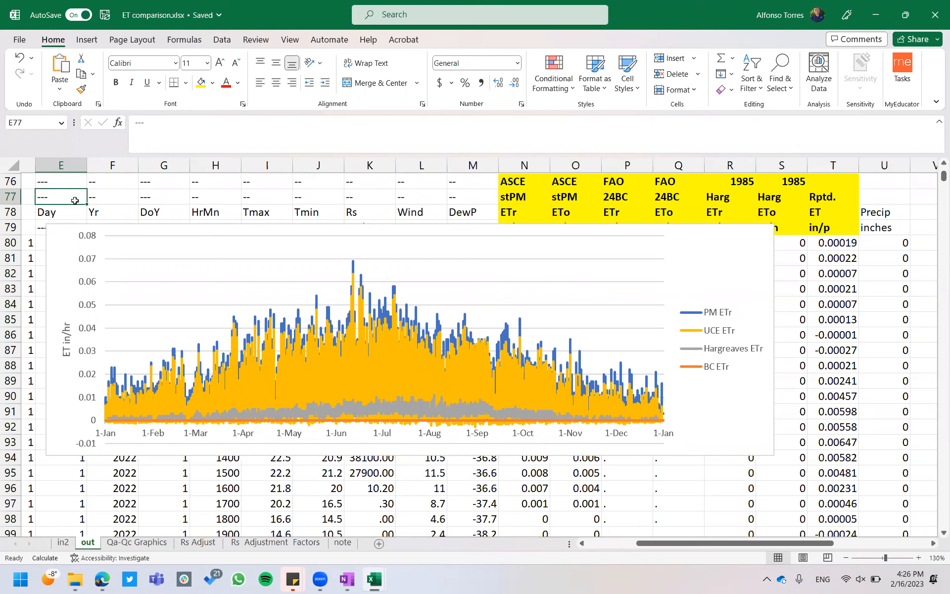
click(873, 285)
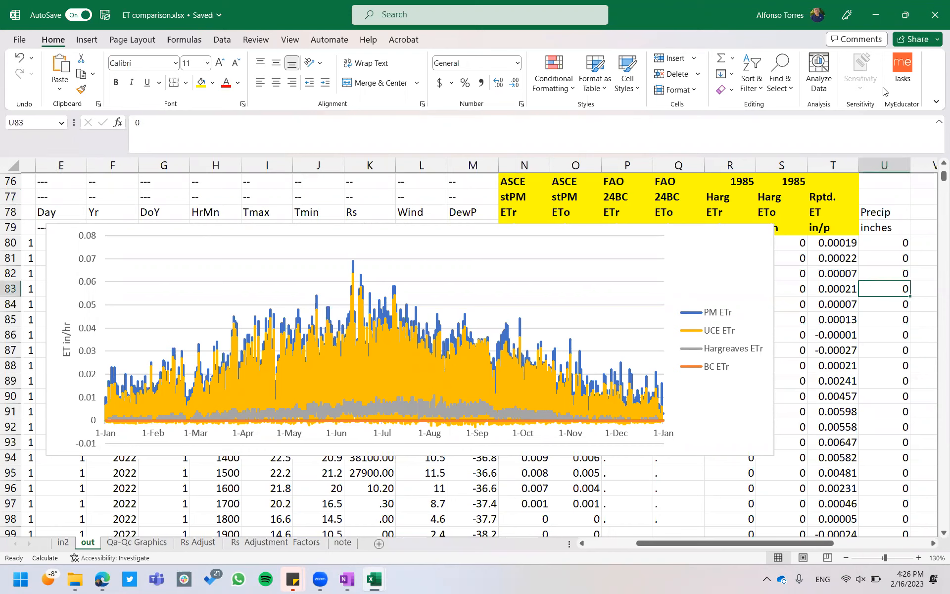
Step: Close the ET comparison and Modena hourly weather workbooks, discarding the large clipboard contents, and close the file explorer and browser windows
click(930, 13)
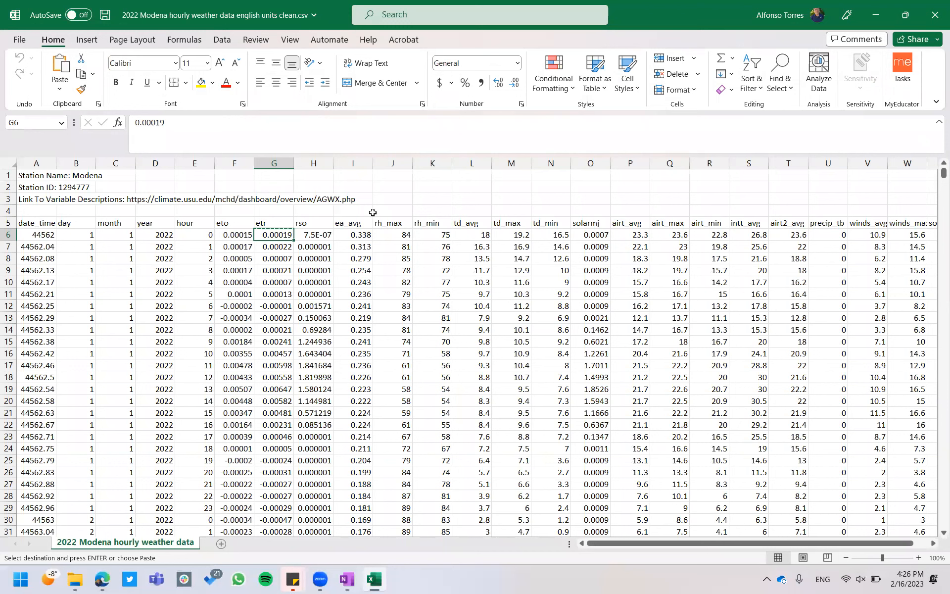
click(935, 15)
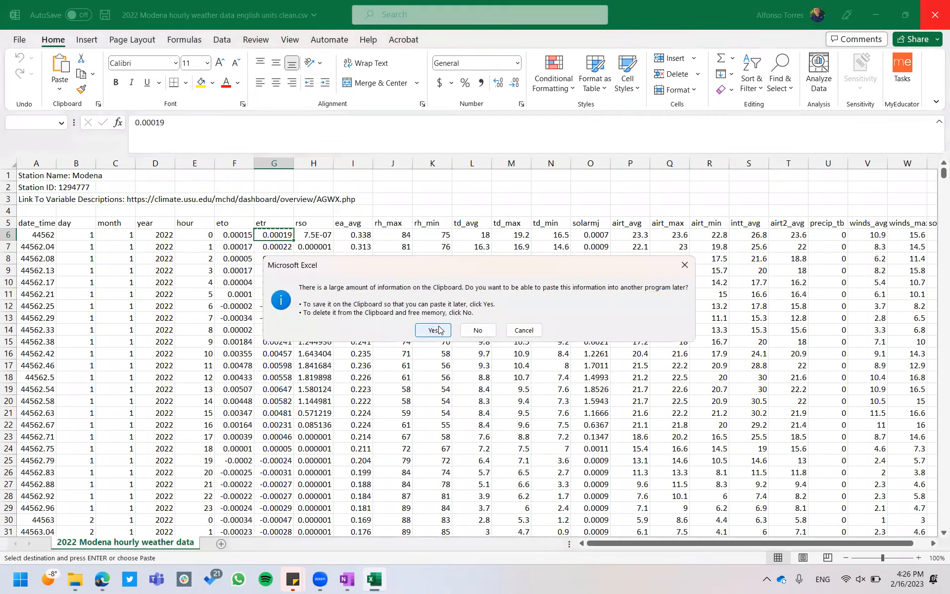
click(476, 330)
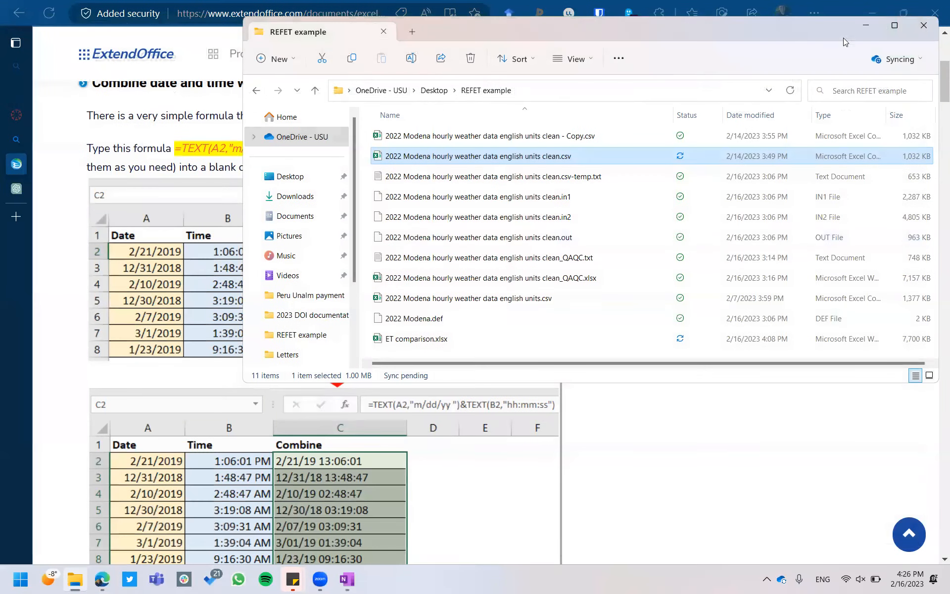
click(923, 25)
click(927, 20)
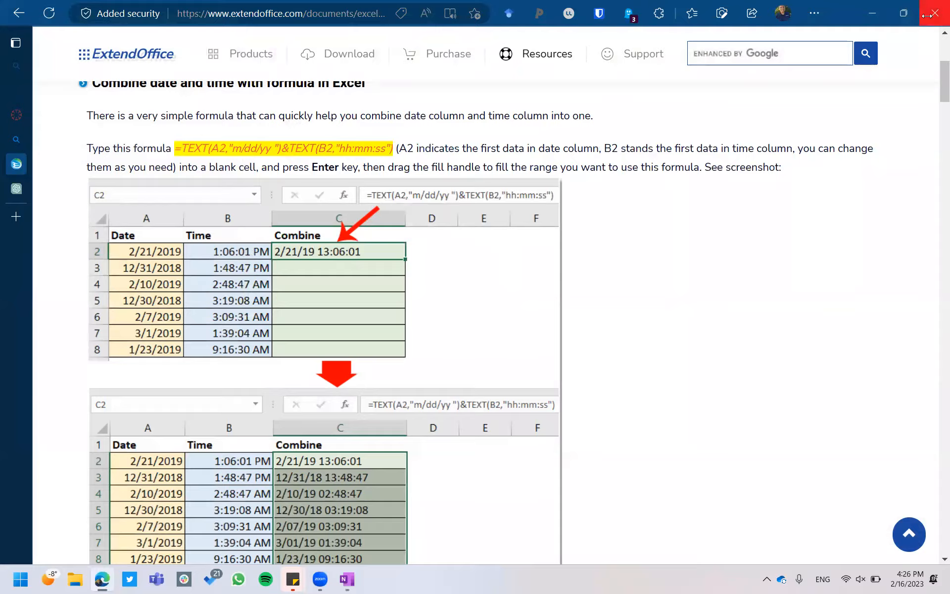